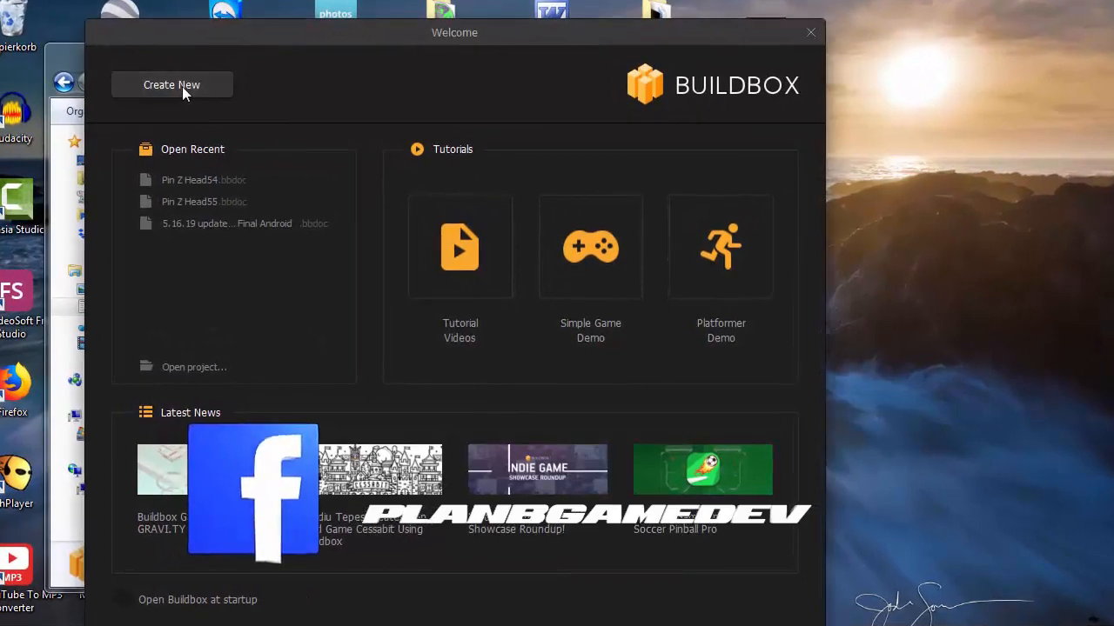
Create a new single-world project using the Platformer gameplay type.
{"action": "left_click", "coordinate": [182, 87]}
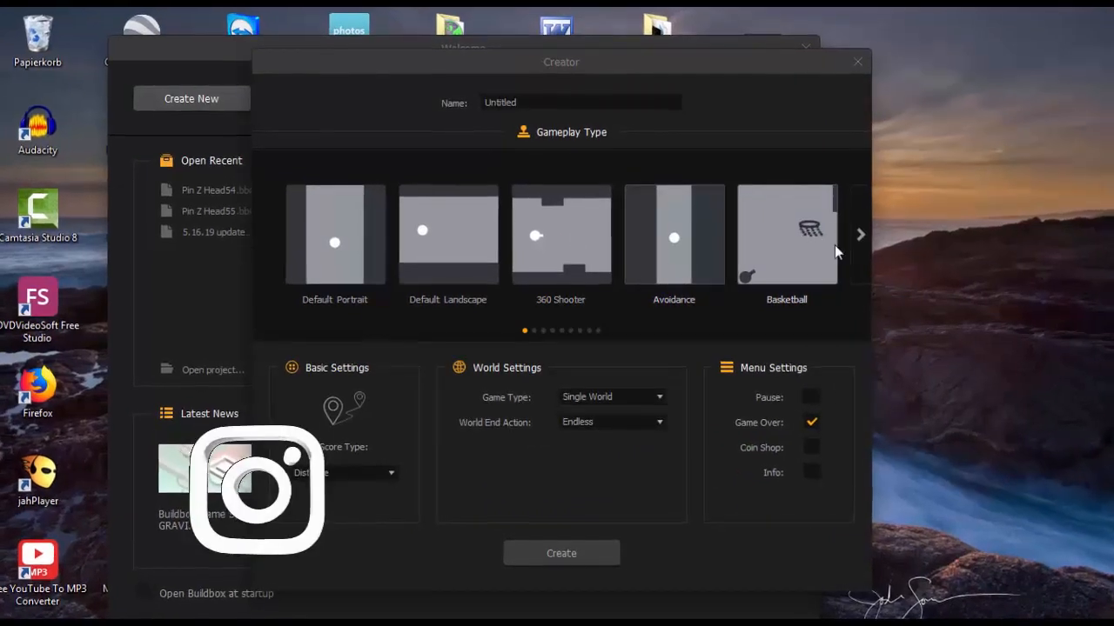
{"action": "left_click", "coordinate": [868, 233]}
{"action": "left_click", "coordinate": [867, 233]}
{"action": "left_click", "coordinate": [868, 233]}
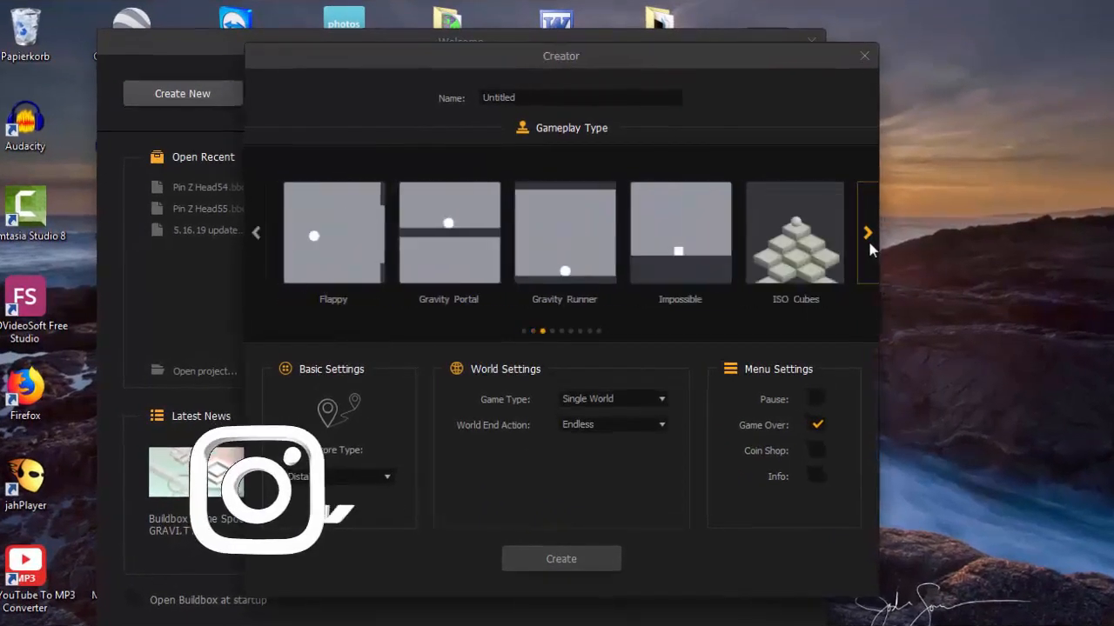
{"action": "left_click", "coordinate": [868, 233]}
{"action": "left_click", "coordinate": [869, 244]}
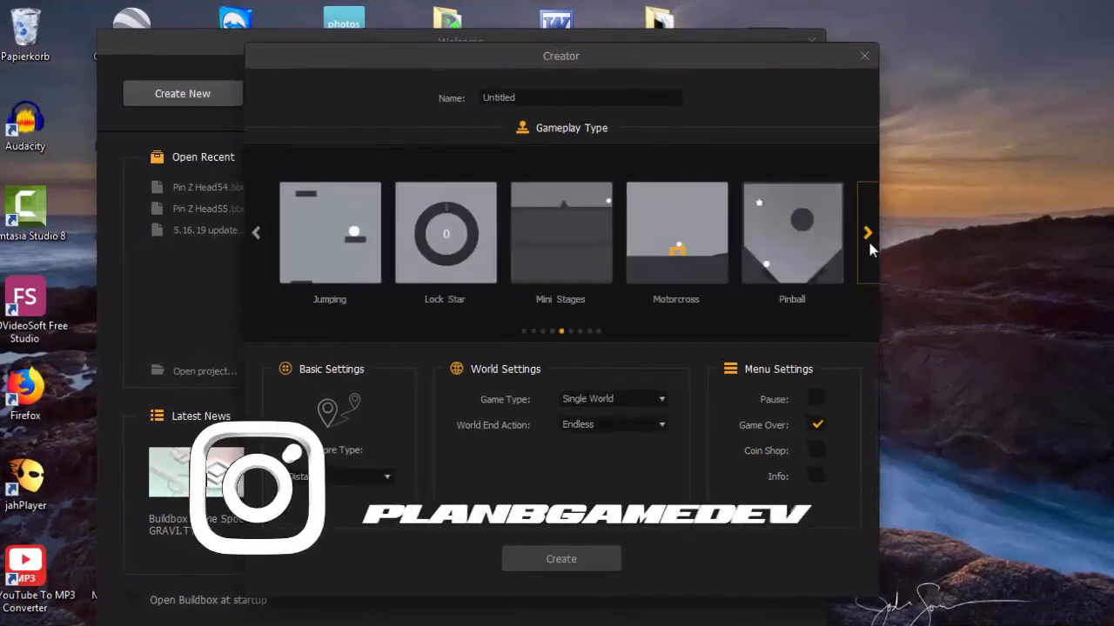
{"action": "left_click", "coordinate": [869, 243]}
{"action": "left_click", "coordinate": [867, 233]}
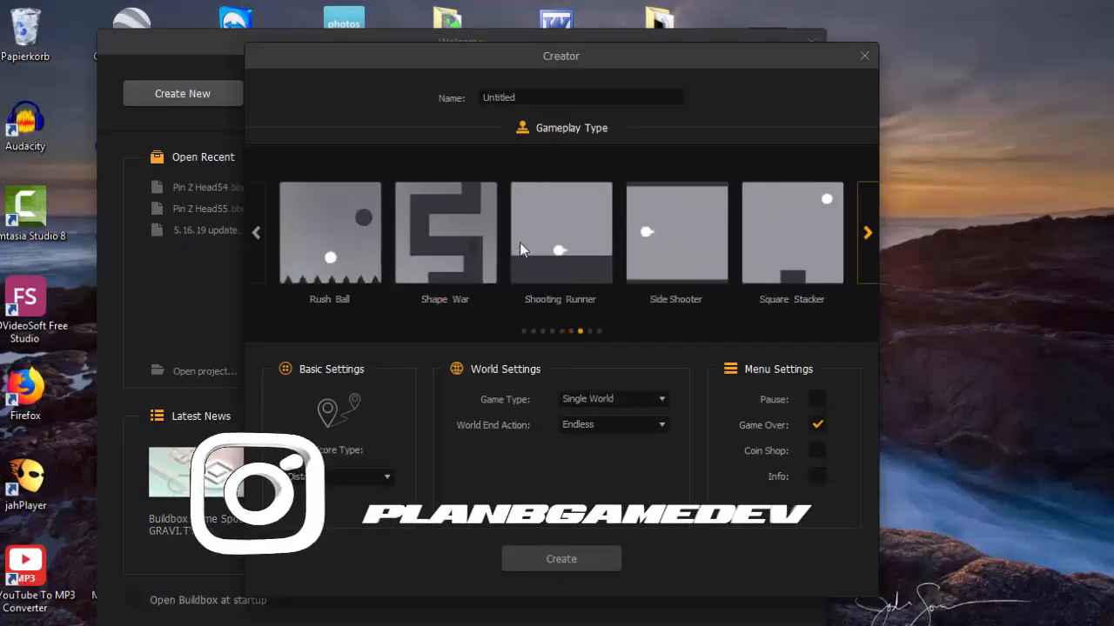
{"action": "left_click", "coordinate": [256, 233]}
{"action": "left_click", "coordinate": [461, 240]}
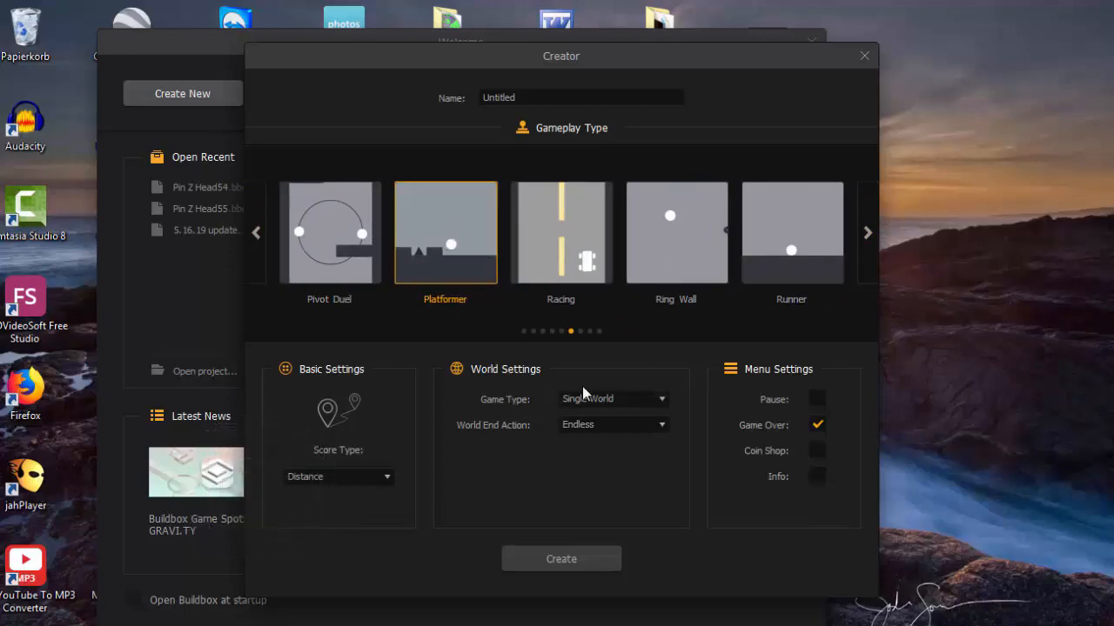
{"action": "left_click", "coordinate": [560, 558]}
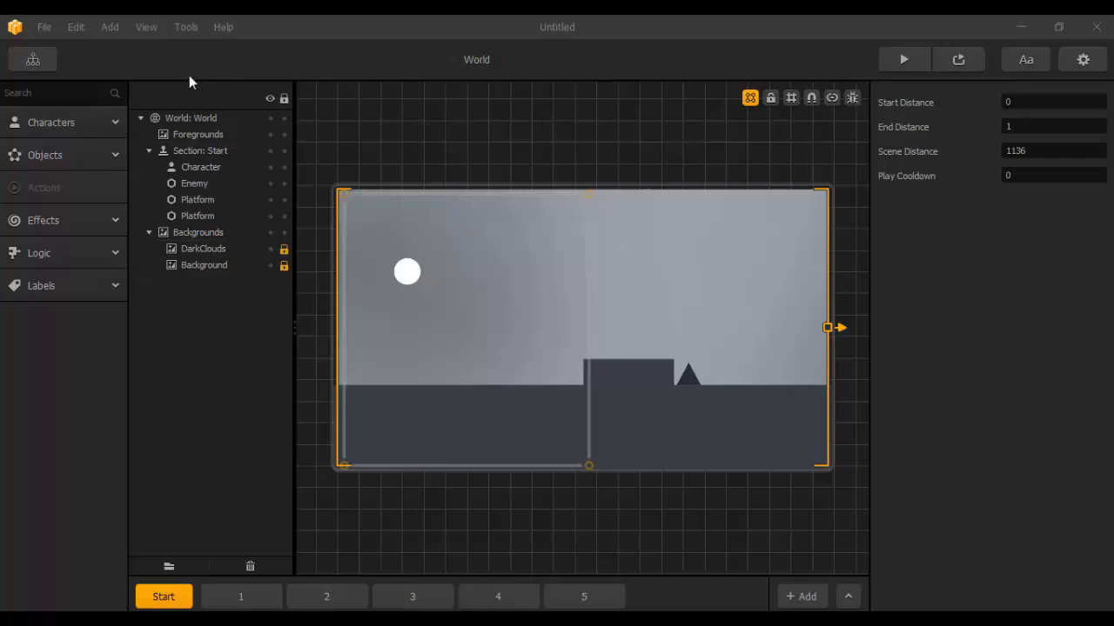
Delete the Buildbox Logo from the Start screen in the game mind map.
{"action": "left_click", "coordinate": [34, 61]}
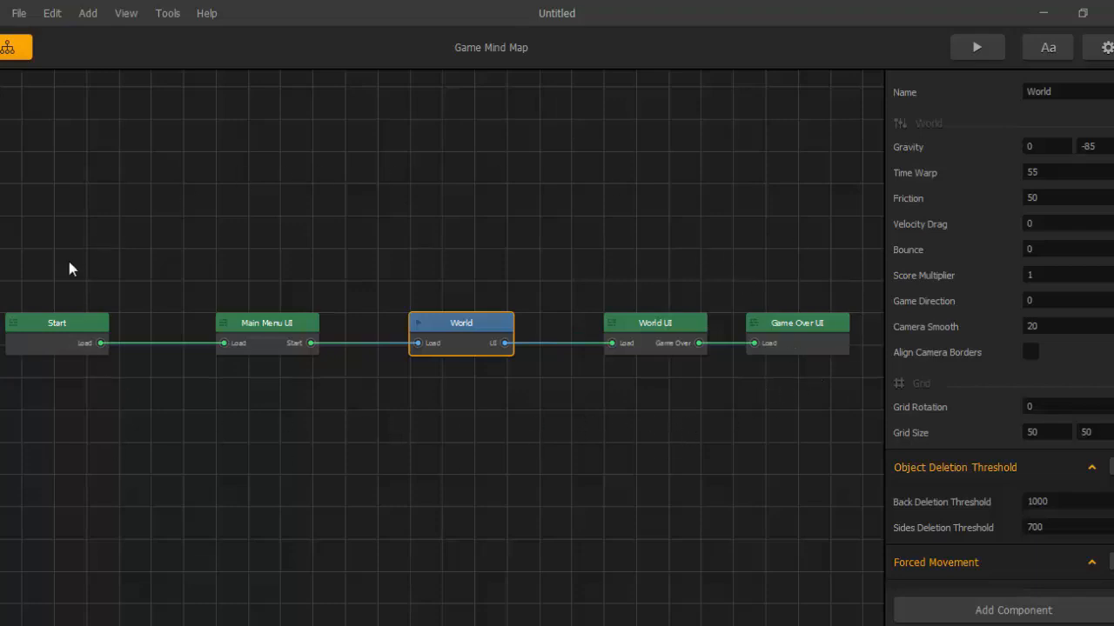
{"action": "double_click", "coordinate": [63, 334]}
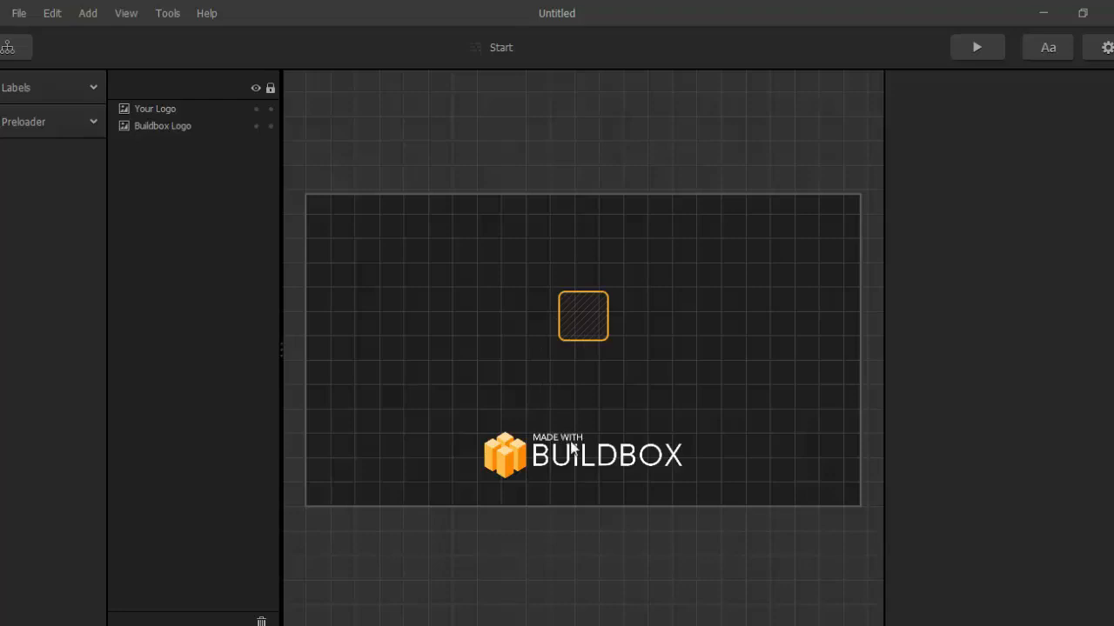
{"action": "left_click", "coordinate": [187, 127]}
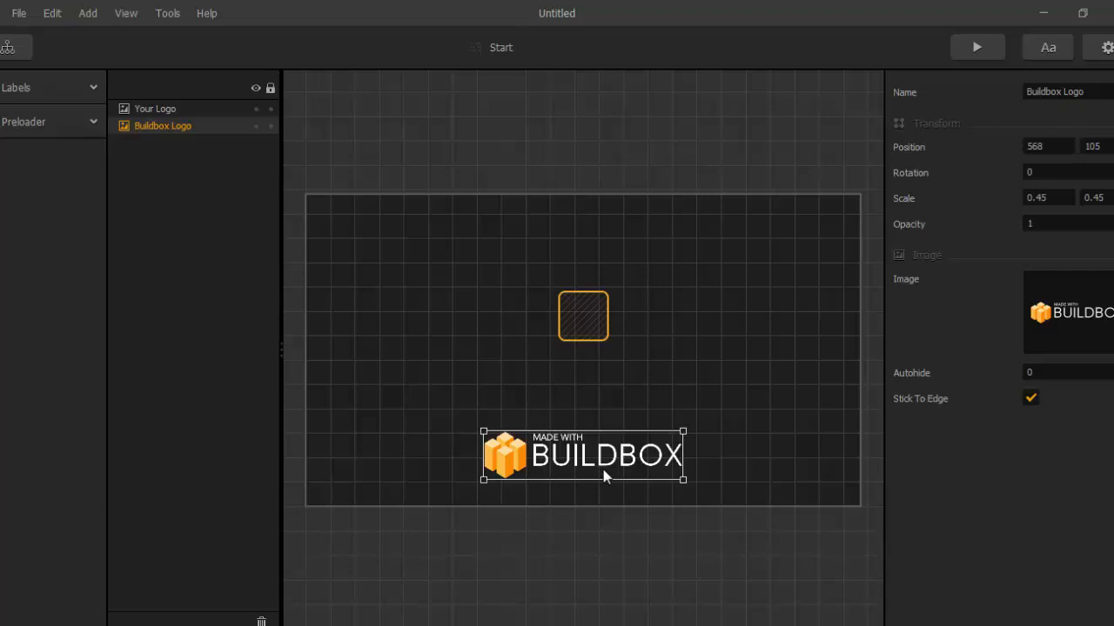
{"action": "key", "text": "Delete"}
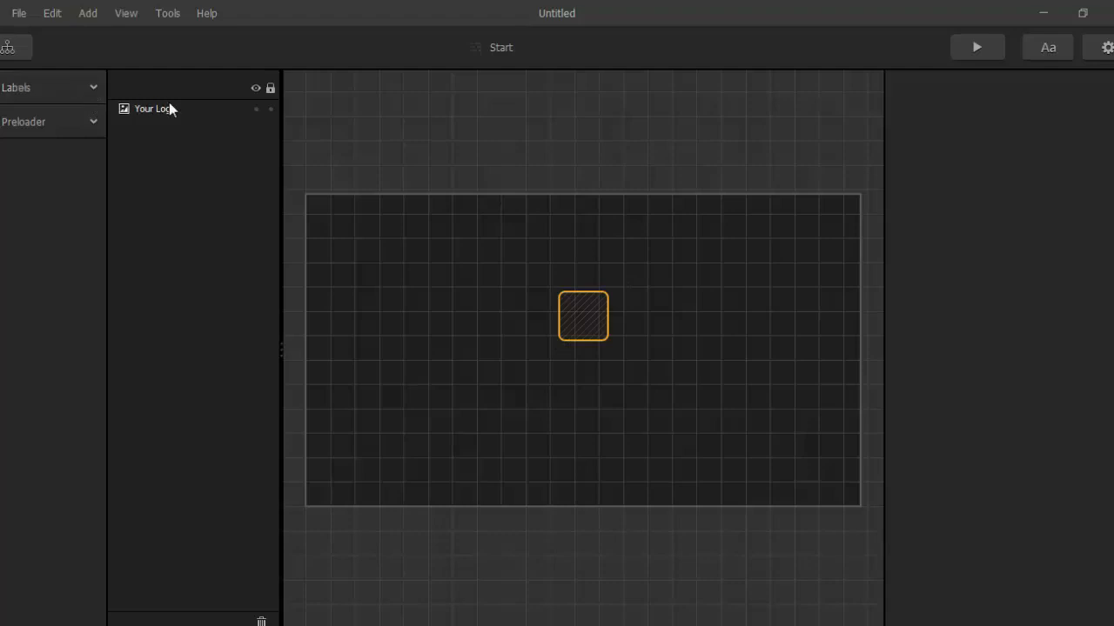
Open the Main Menu UI from the game mind map and examine the properties of its Game title image and Start button.
{"action": "left_click", "coordinate": [18, 47]}
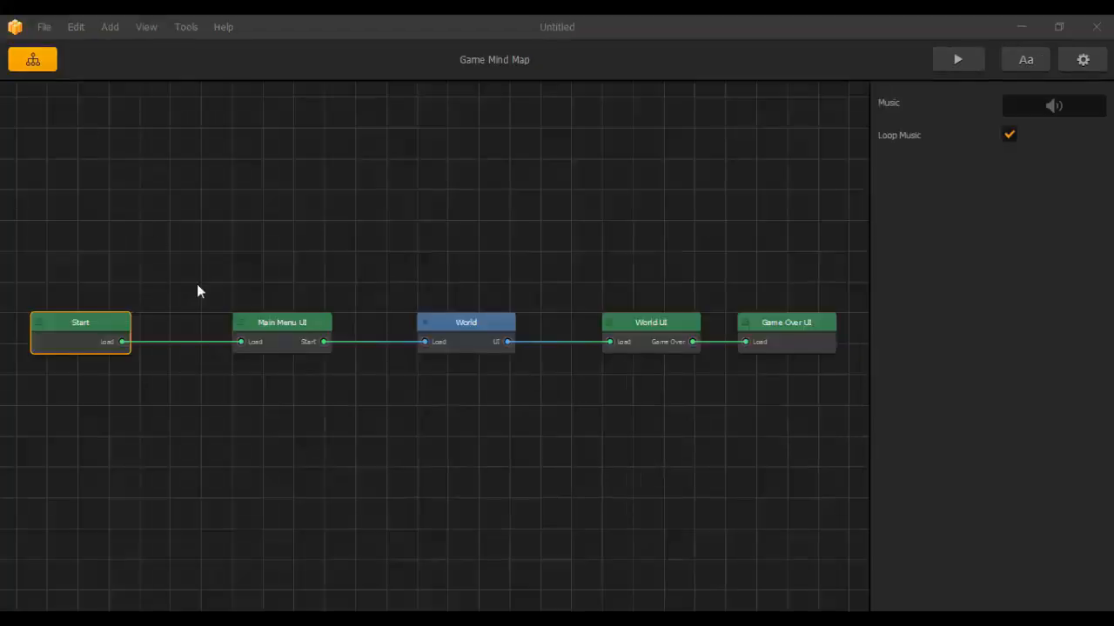
{"action": "left_click", "coordinate": [271, 337]}
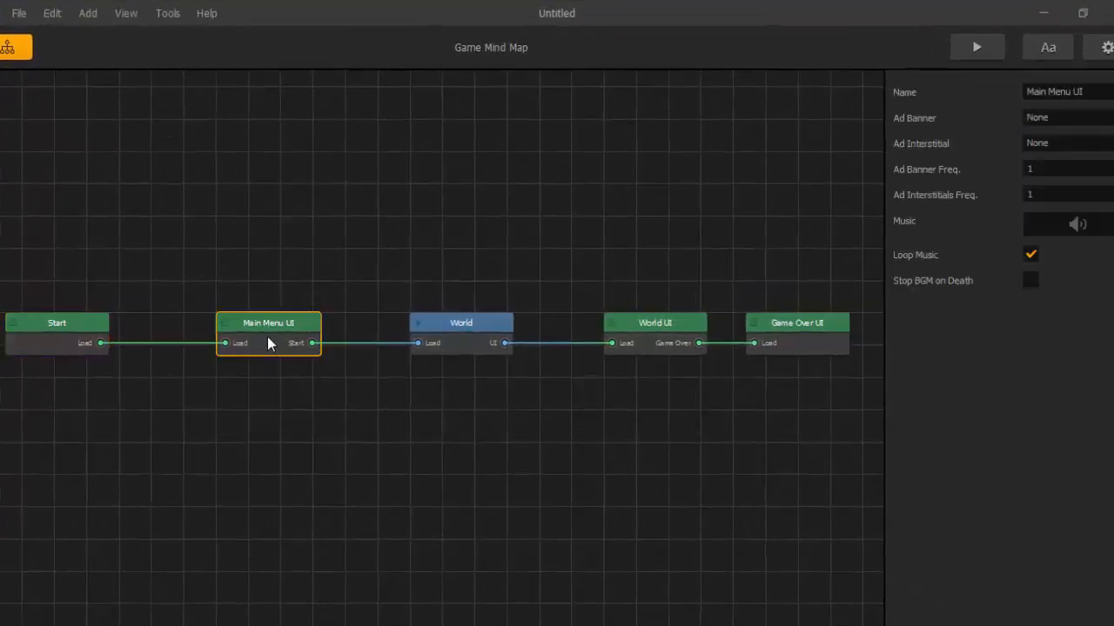
{"action": "double_click", "coordinate": [269, 337]}
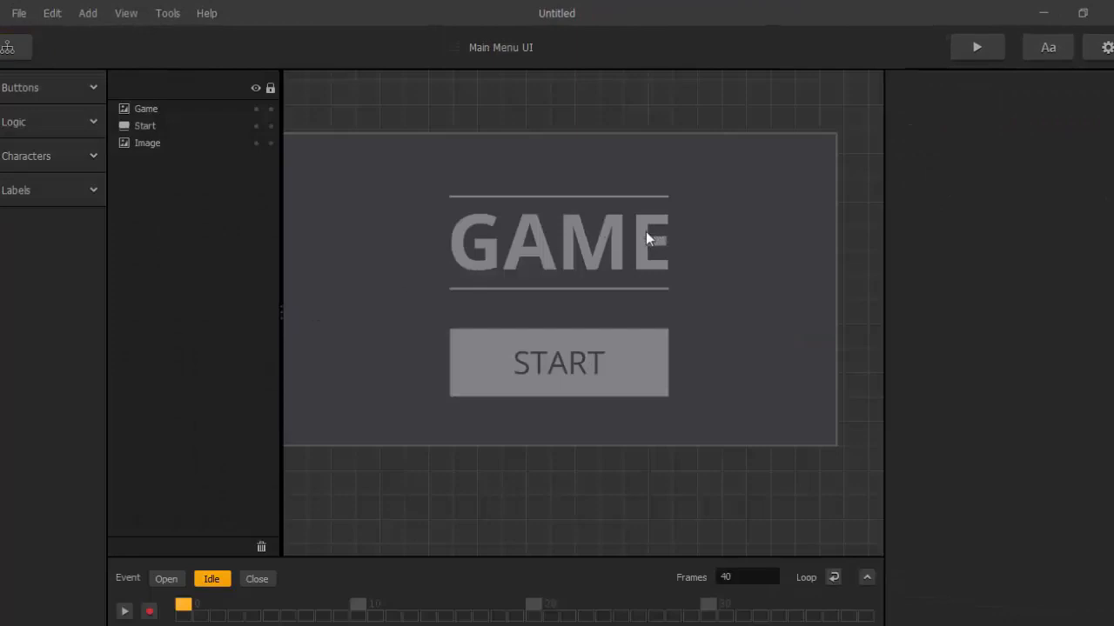
{"action": "left_click", "coordinate": [643, 231]}
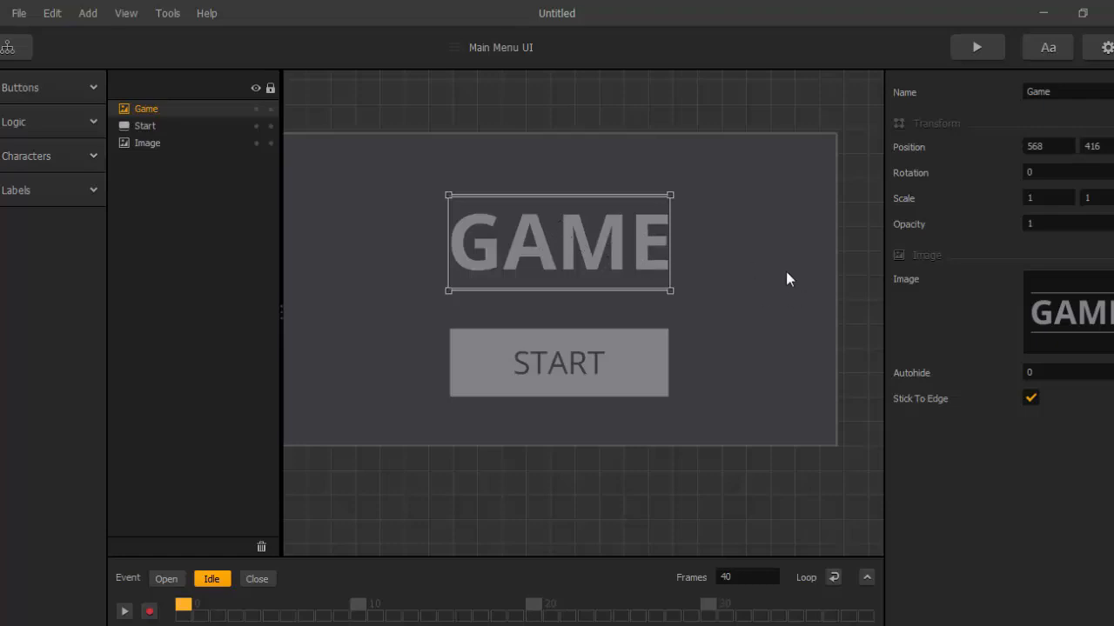
{"action": "mouse_move", "coordinate": [1058, 318]}
{"action": "left_click", "coordinate": [617, 365]}
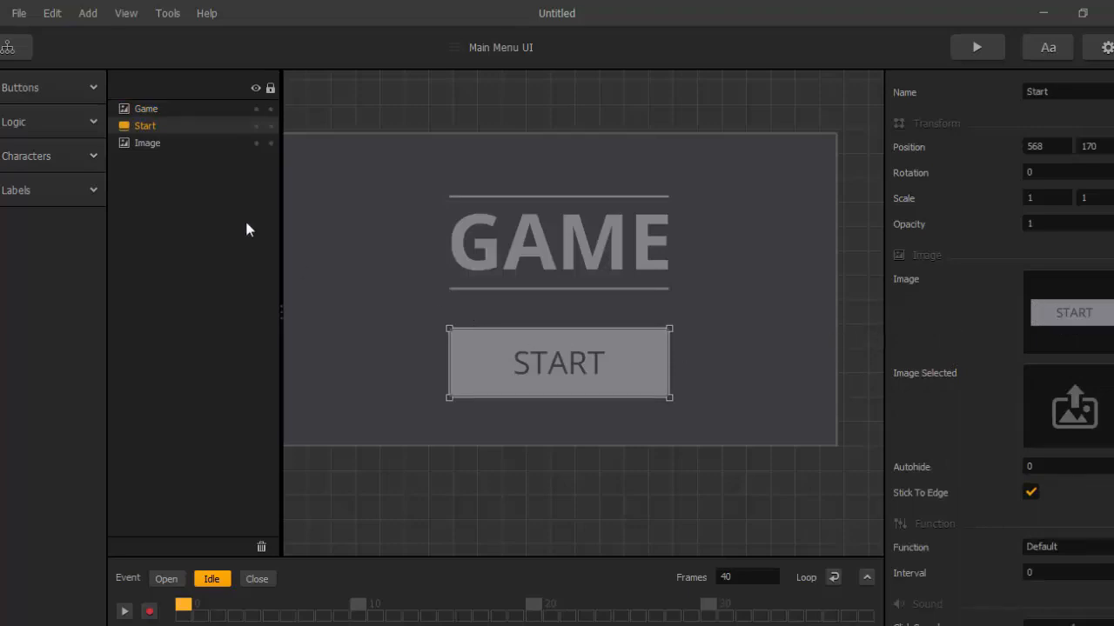
Add a Facebook Button at about (173, 542) and a Purchase Button at about (182, 284), beside the menu's title.
{"action": "left_click", "coordinate": [96, 88]}
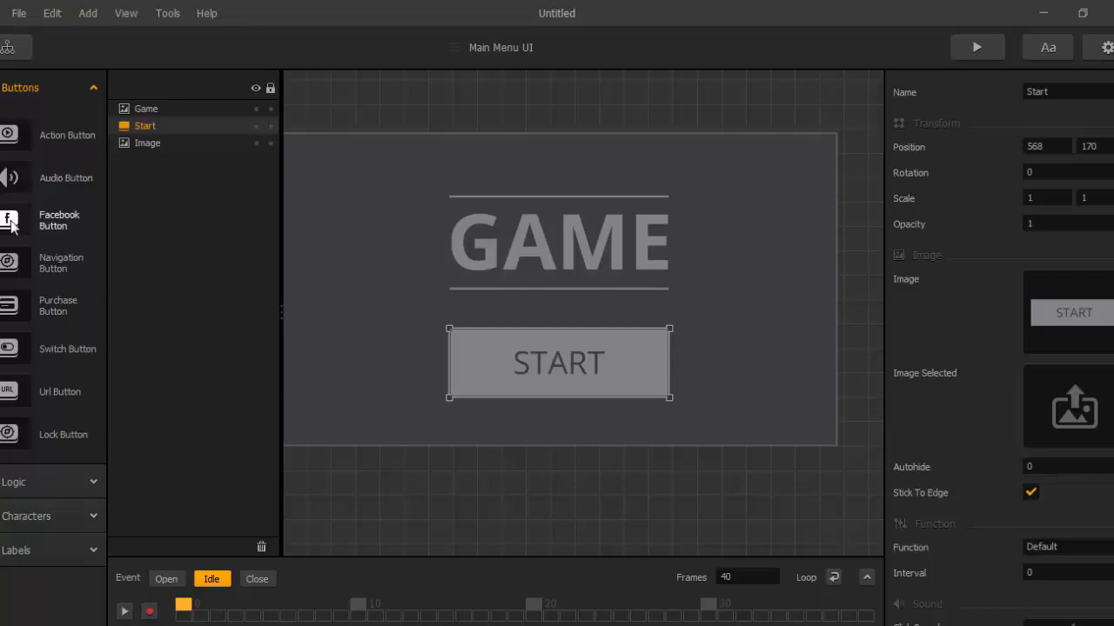
{"action": "left_click_drag", "start_coordinate": [12, 226], "coordinate": [381, 195]}
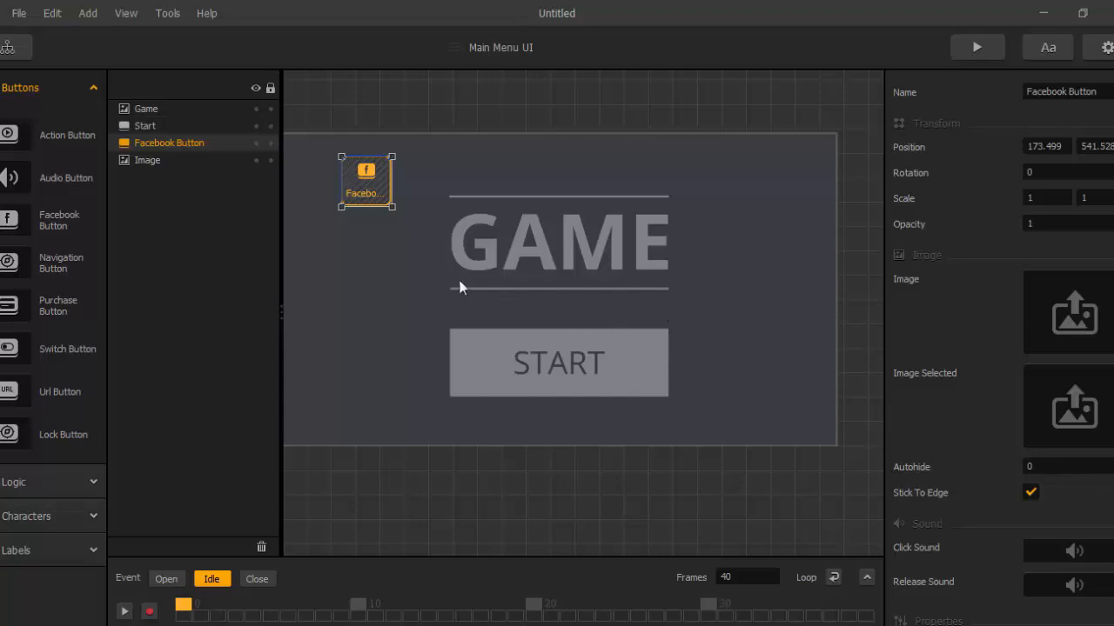
{"action": "left_click", "coordinate": [19, 314]}
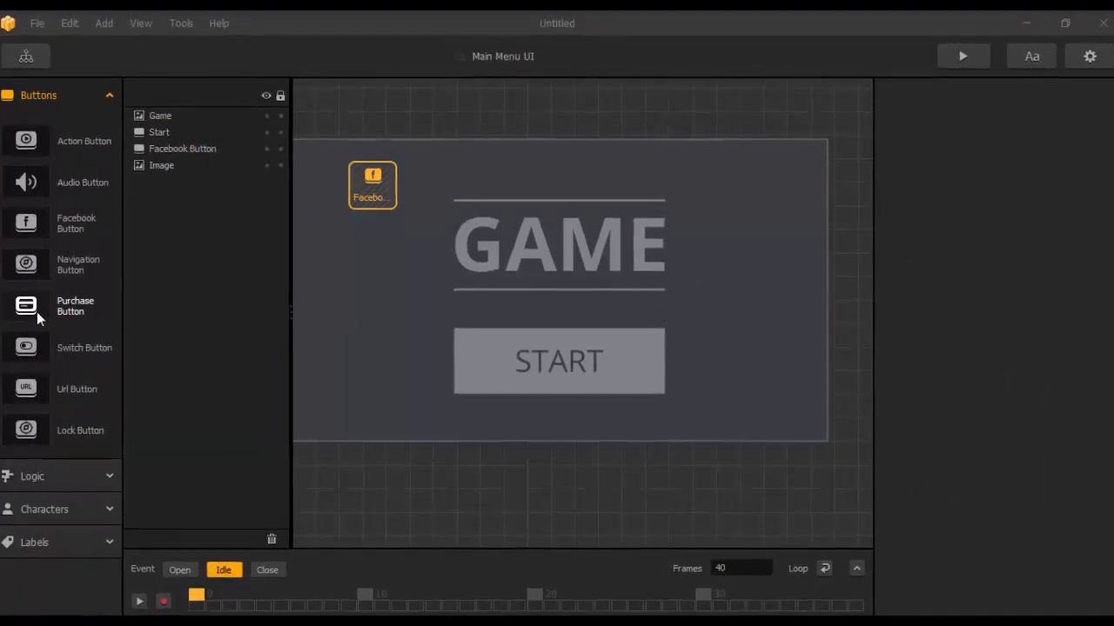
{"action": "left_click_drag", "start_coordinate": [12, 309], "coordinate": [371, 315]}
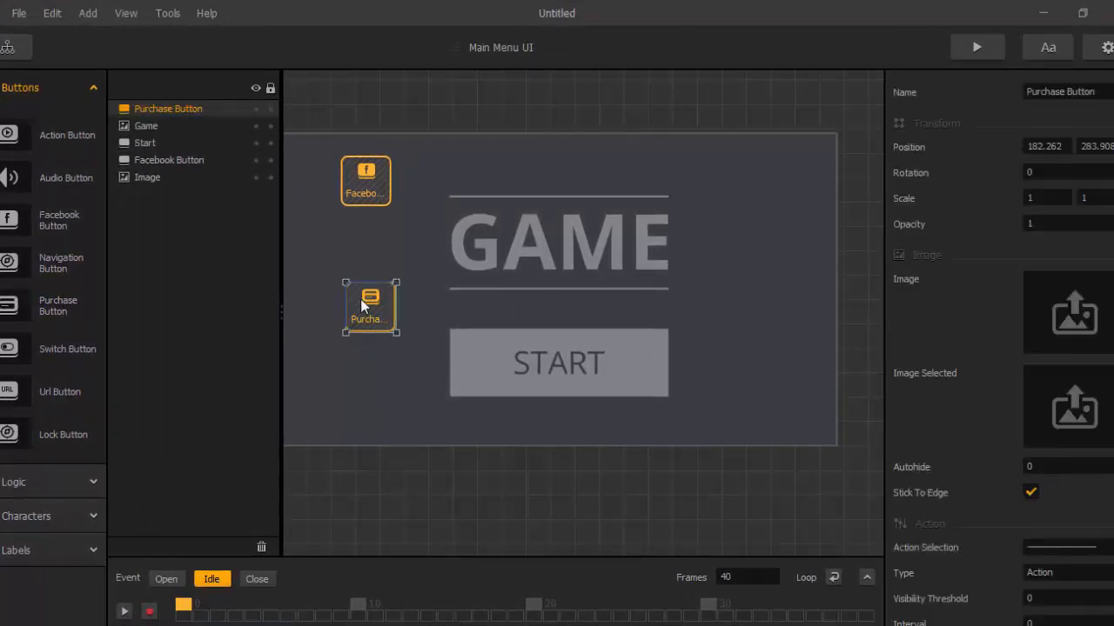
Set the Purchase Button's type to Remove Ads and review its Purchase Method and One Time Purchase options.
{"action": "scroll", "coordinate": [1039, 435], "scroll_direction": "down", "scroll_amount": 3}
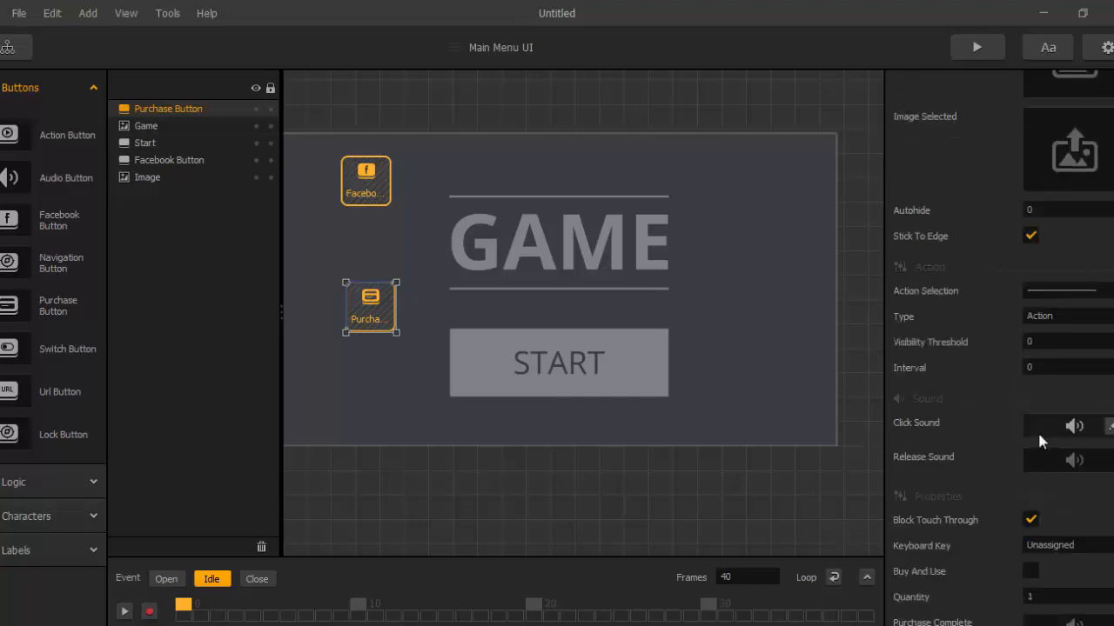
{"action": "left_click", "coordinate": [1059, 315]}
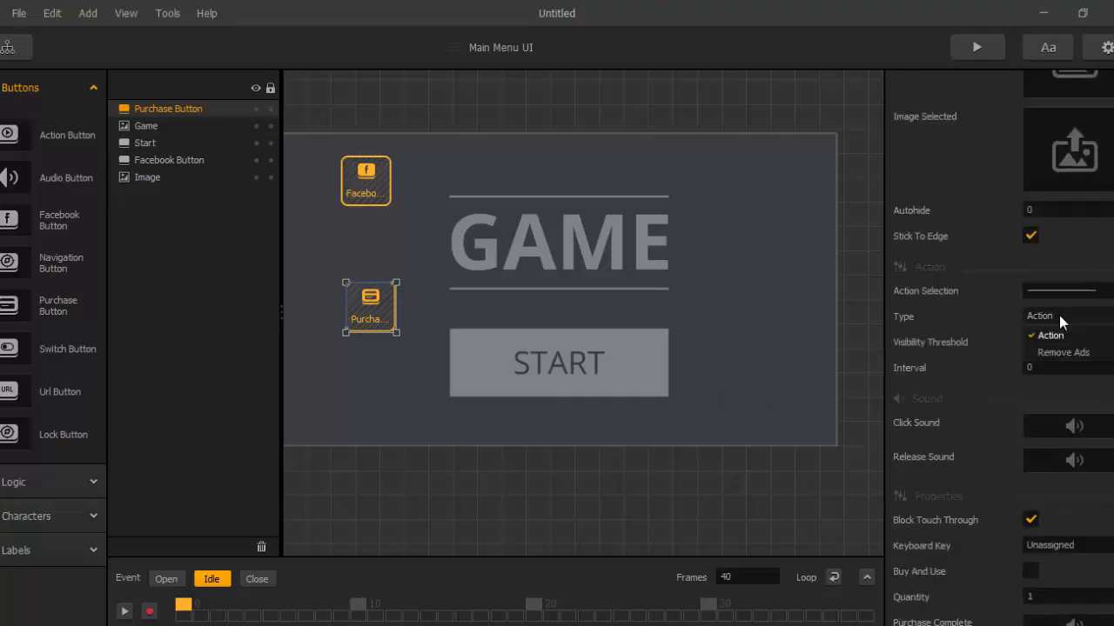
{"action": "left_click", "coordinate": [1063, 352]}
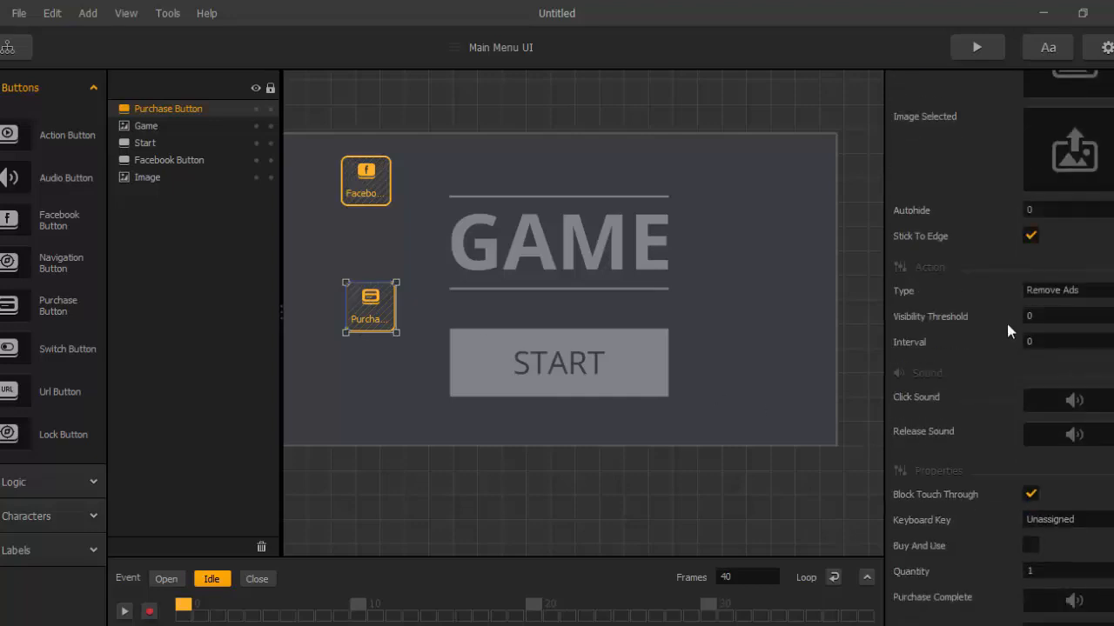
{"action": "scroll", "coordinate": [991, 342], "scroll_direction": "down", "scroll_amount": 1}
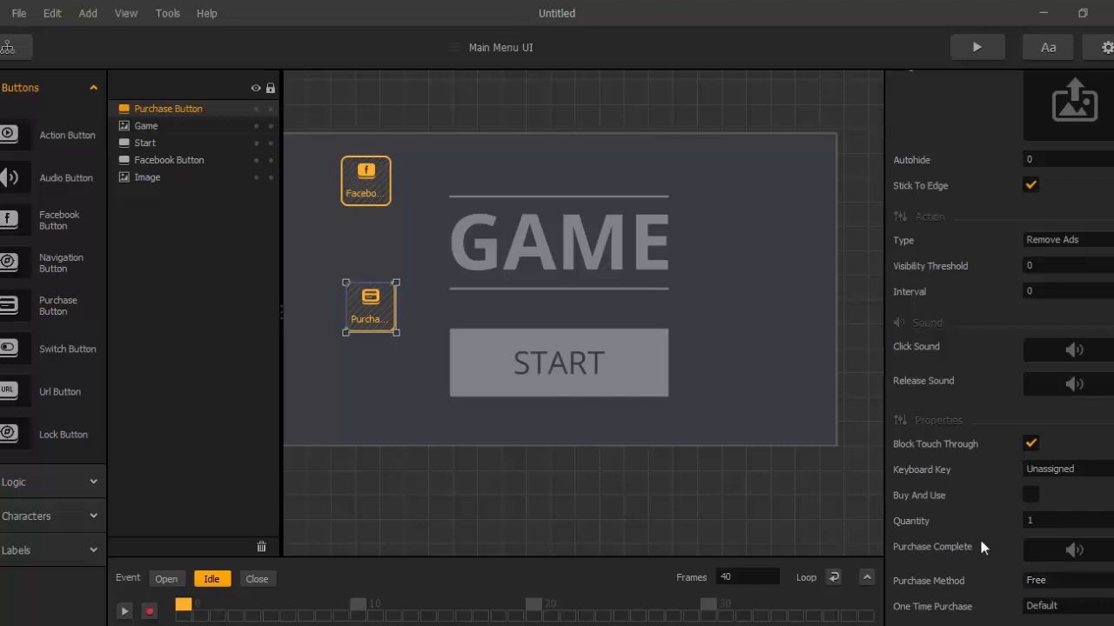
{"action": "left_click", "coordinate": [1044, 581]}
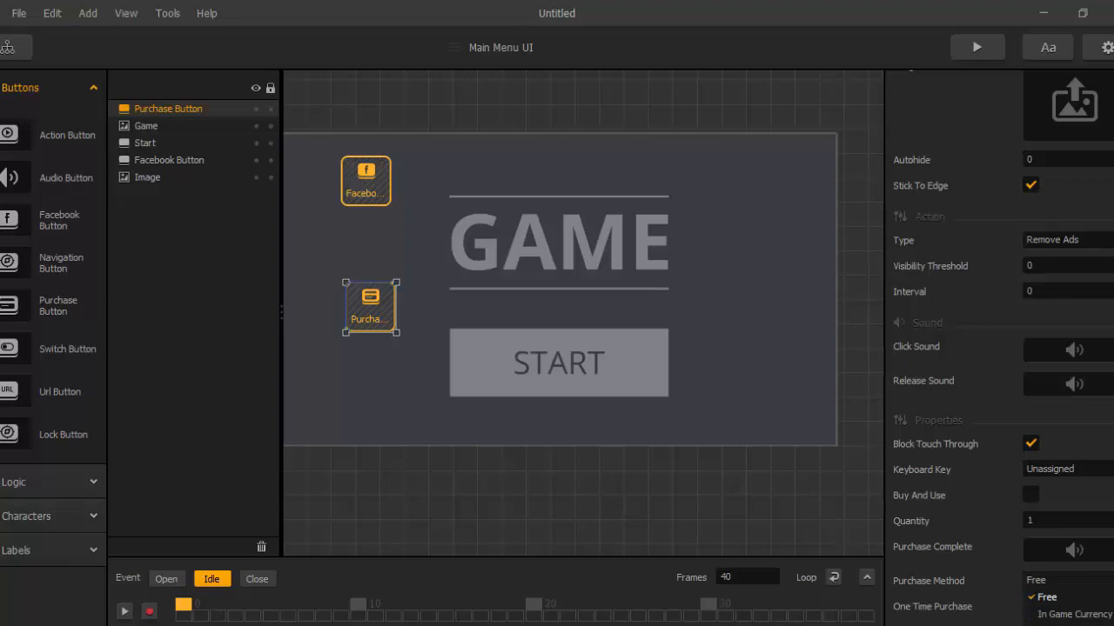
{"action": "left_click", "coordinate": [973, 503]}
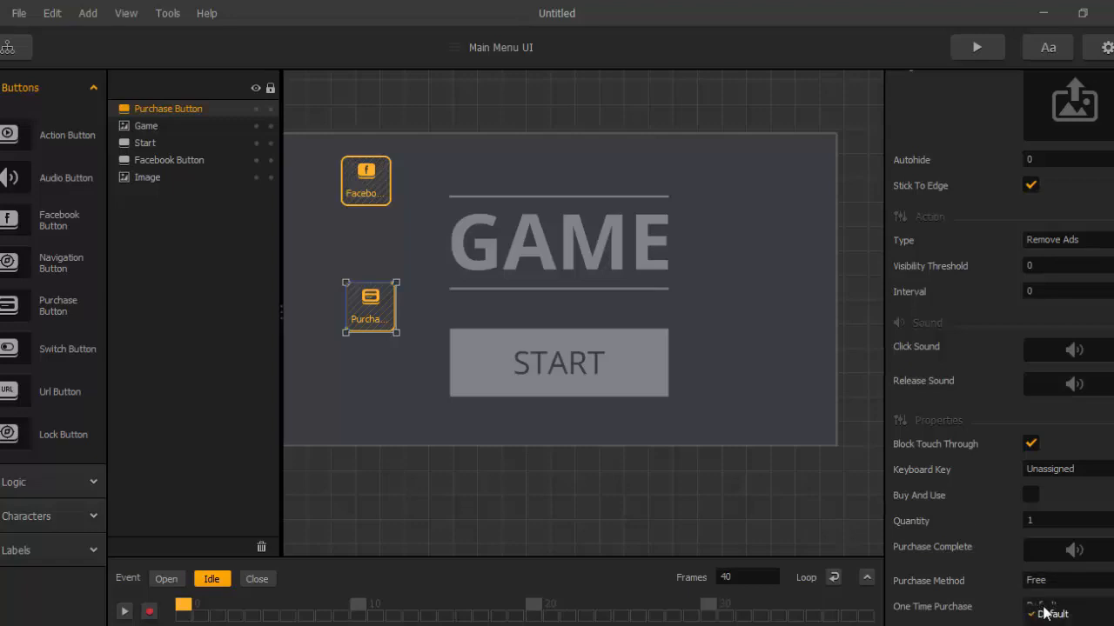
{"action": "left_click", "coordinate": [1044, 610]}
{"action": "left_click", "coordinate": [985, 506]}
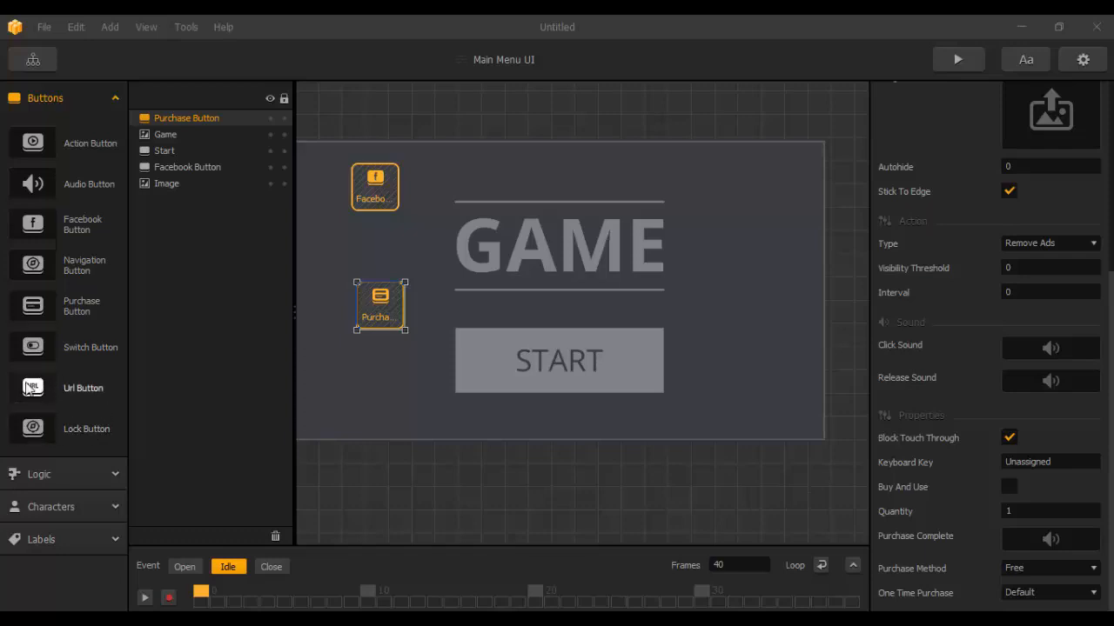
Examine the elements available in the Logic and Characters categories for the menu screen.
{"action": "left_click", "coordinate": [97, 474]}
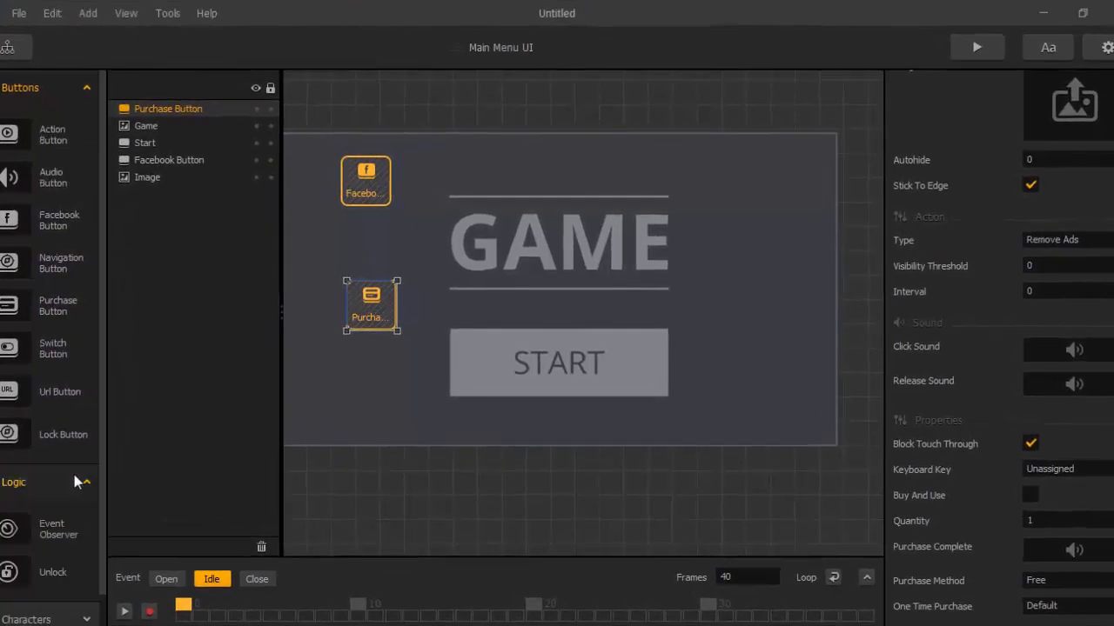
{"action": "scroll", "coordinate": [74, 479], "scroll_direction": "down", "scroll_amount": 1}
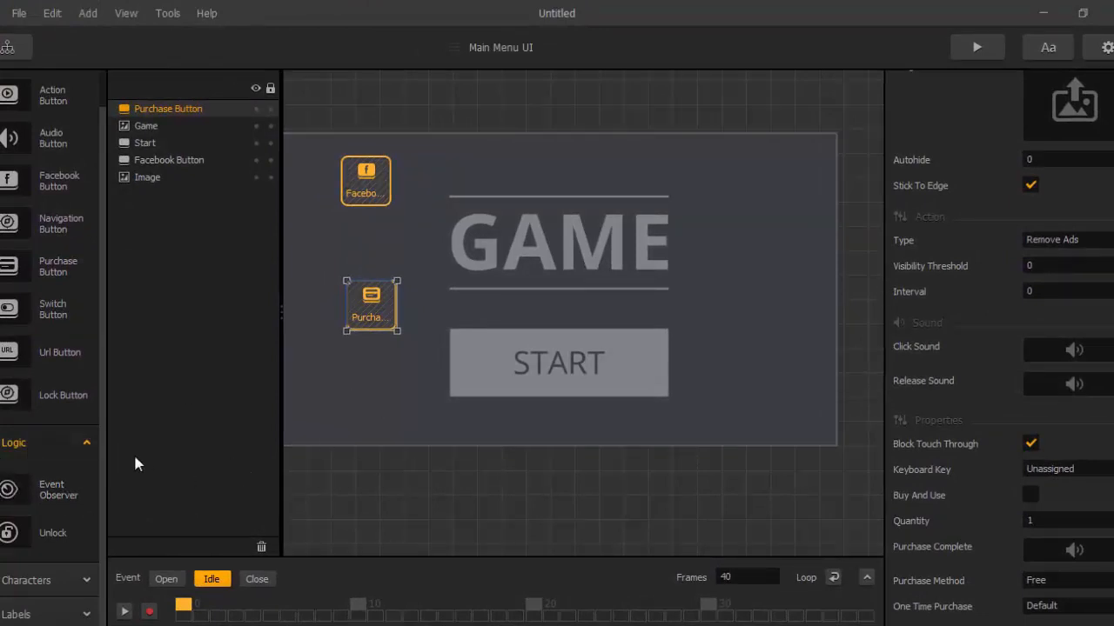
{"action": "left_click", "coordinate": [86, 443]}
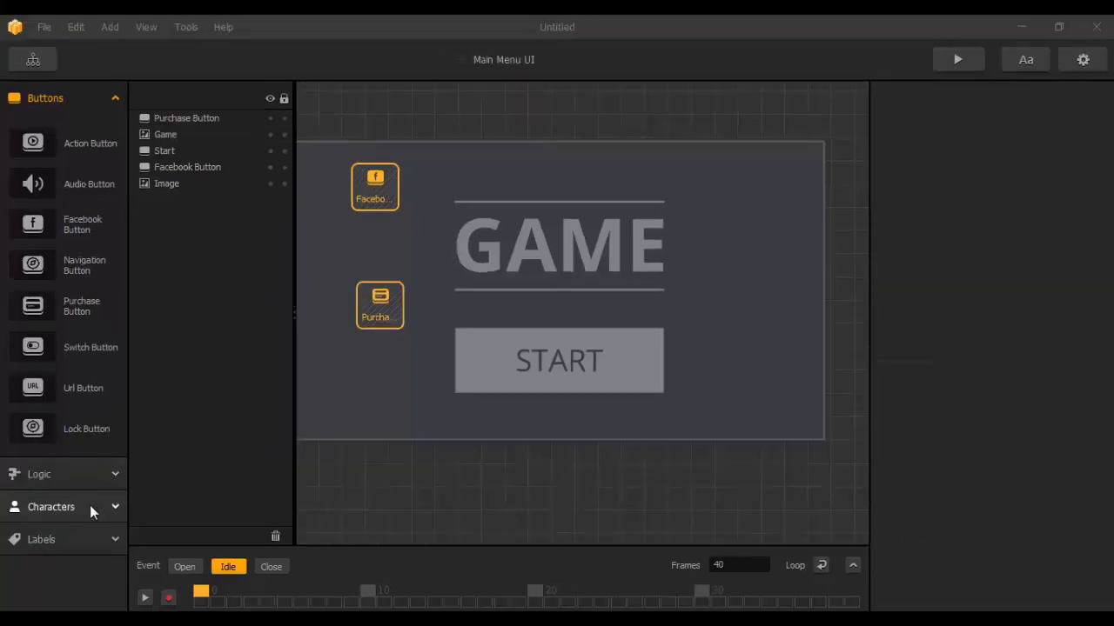
{"action": "left_click", "coordinate": [103, 512]}
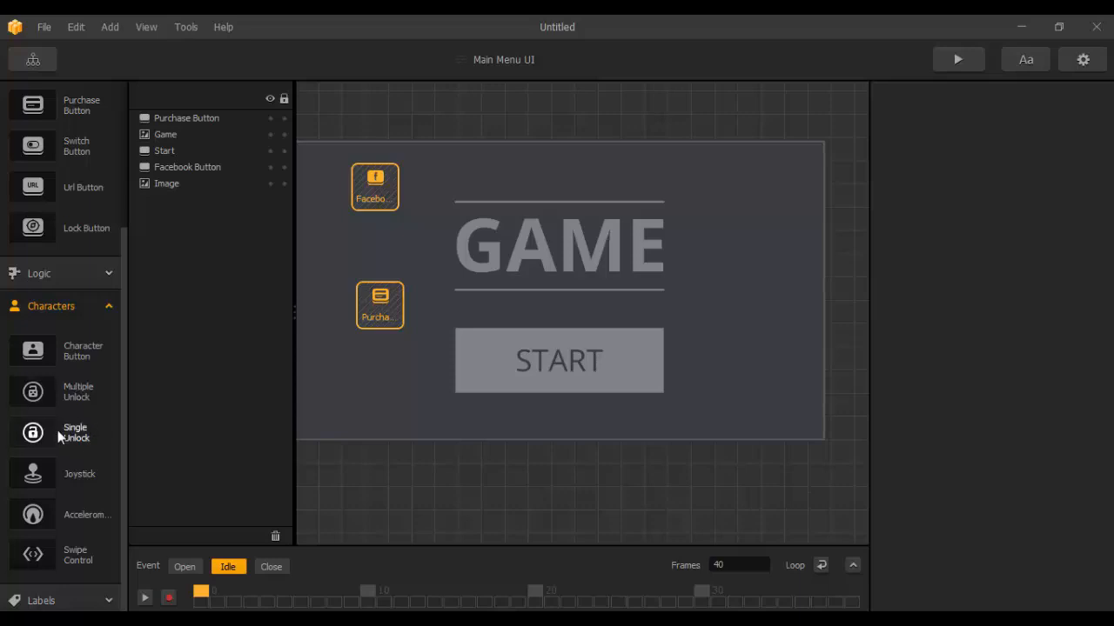
{"action": "left_click", "coordinate": [96, 305]}
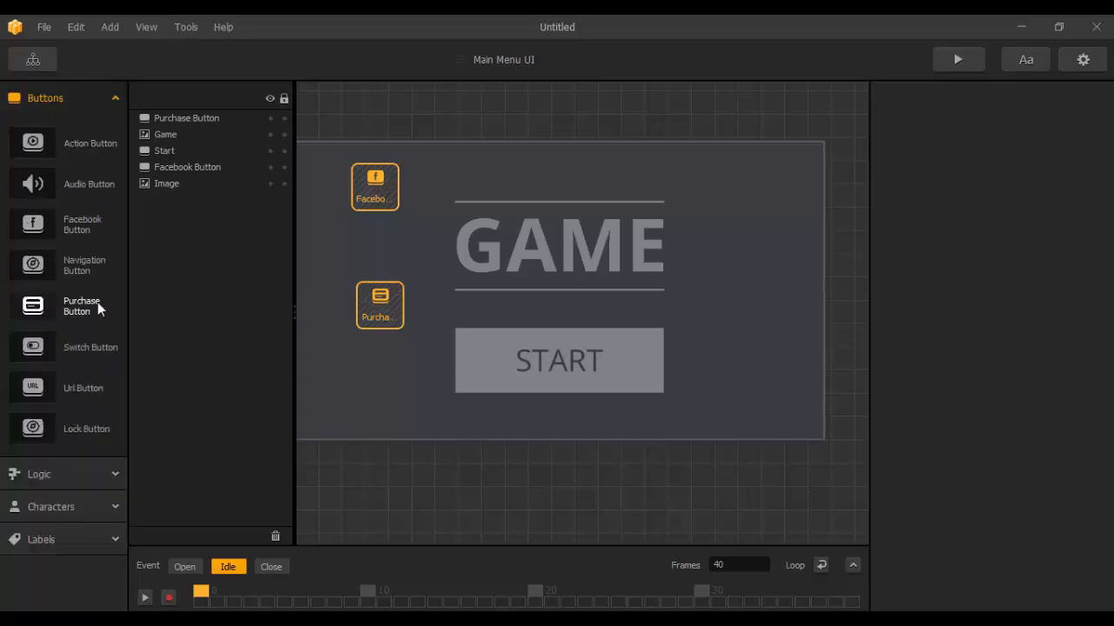
Add a Default Font label above and beyond the end of the GAME title, at about (894, 566).
{"action": "left_click", "coordinate": [112, 540]}
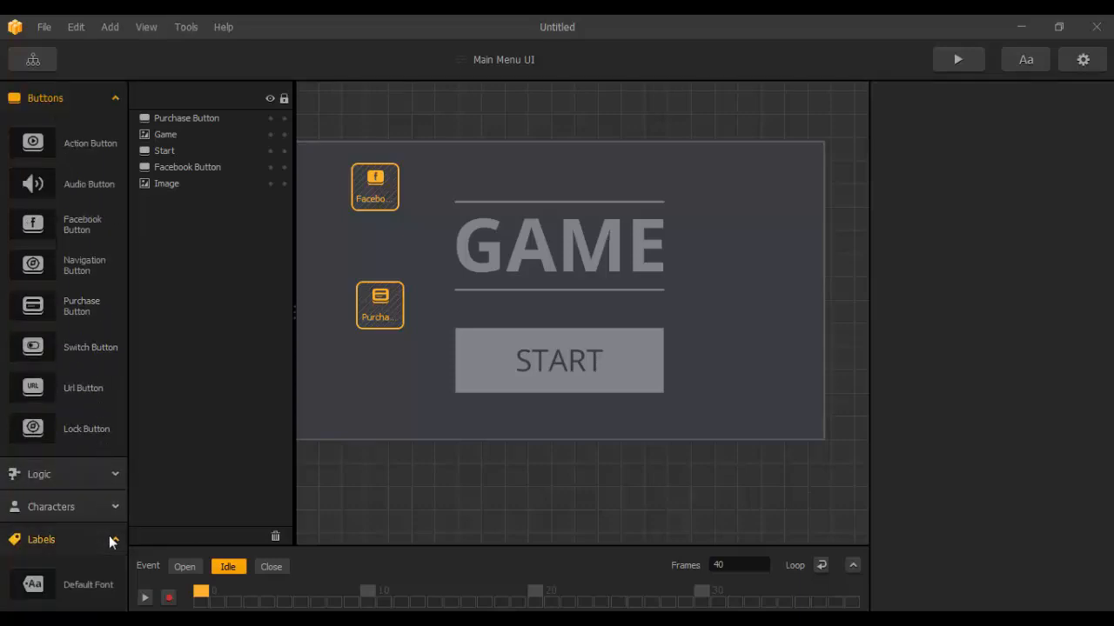
{"action": "left_click_drag", "start_coordinate": [32, 585], "coordinate": [455, 291]}
{"action": "left_click_drag", "start_coordinate": [674, 169], "coordinate": [692, 168]}
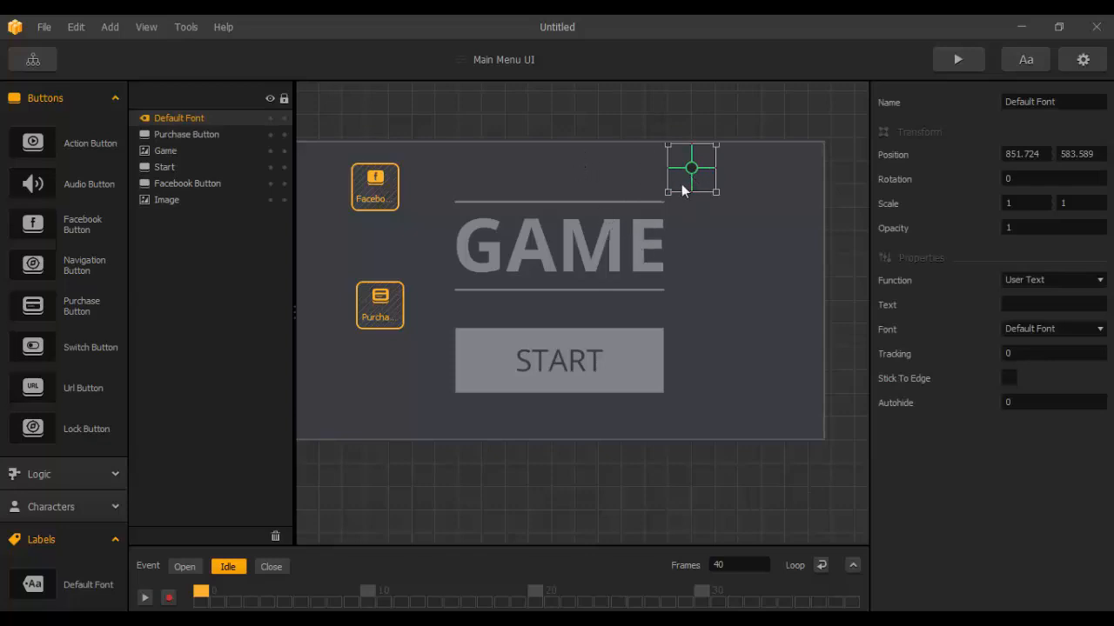
{"action": "left_click_drag", "start_coordinate": [691, 169], "coordinate": [711, 176]}
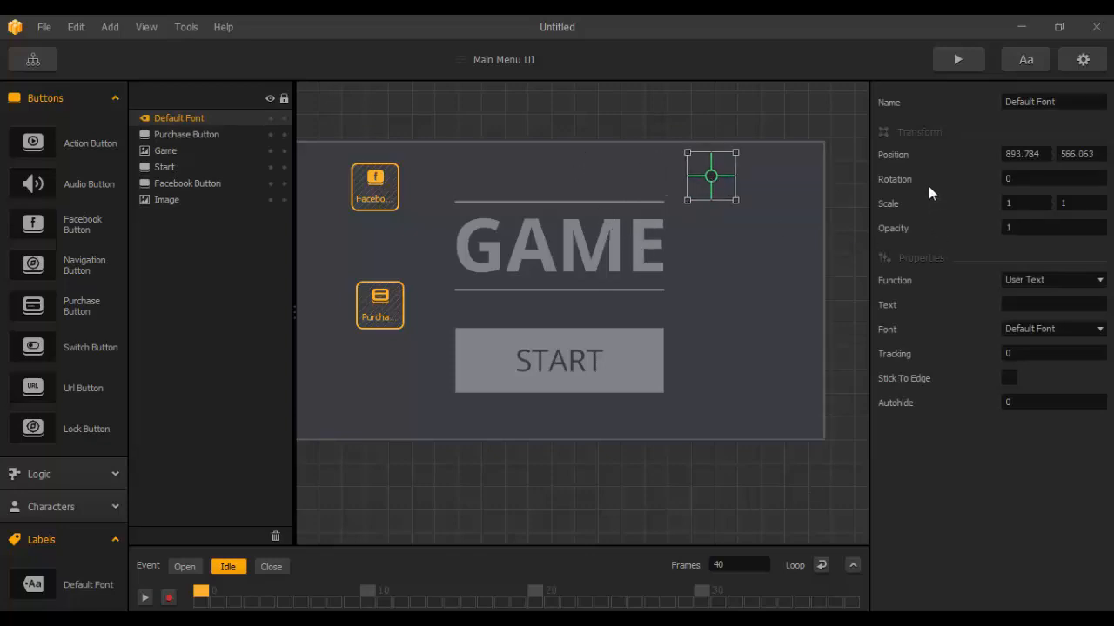
Review the General project settings, the Font Builder and the font choices available for the menu's label.
{"action": "left_click", "coordinate": [1081, 62]}
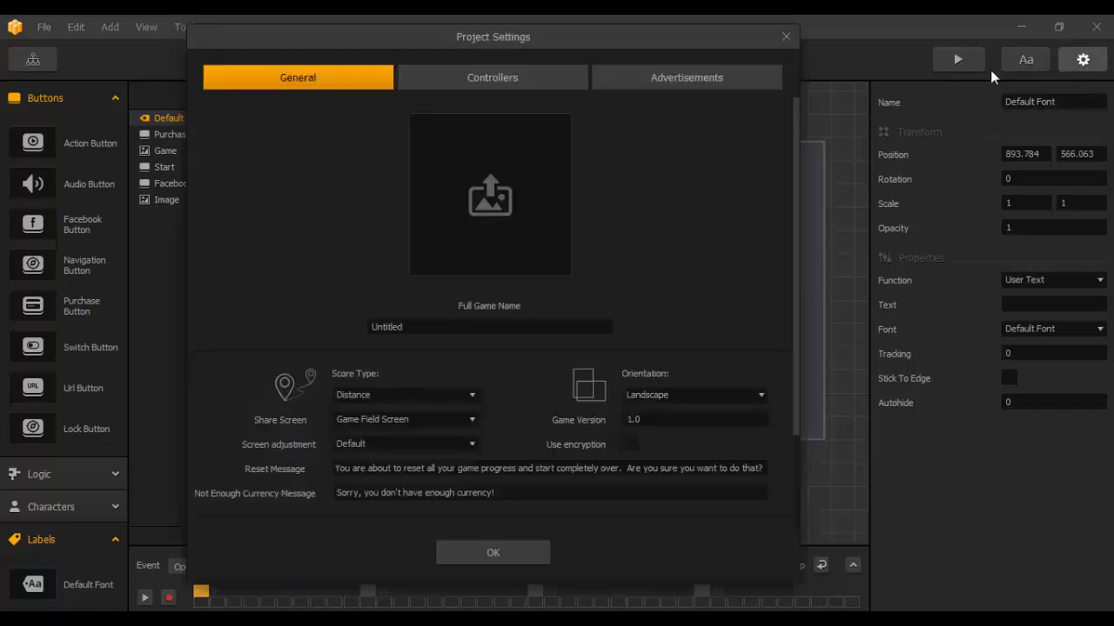
{"action": "left_click", "coordinate": [789, 37]}
{"action": "left_click", "coordinate": [1025, 63]}
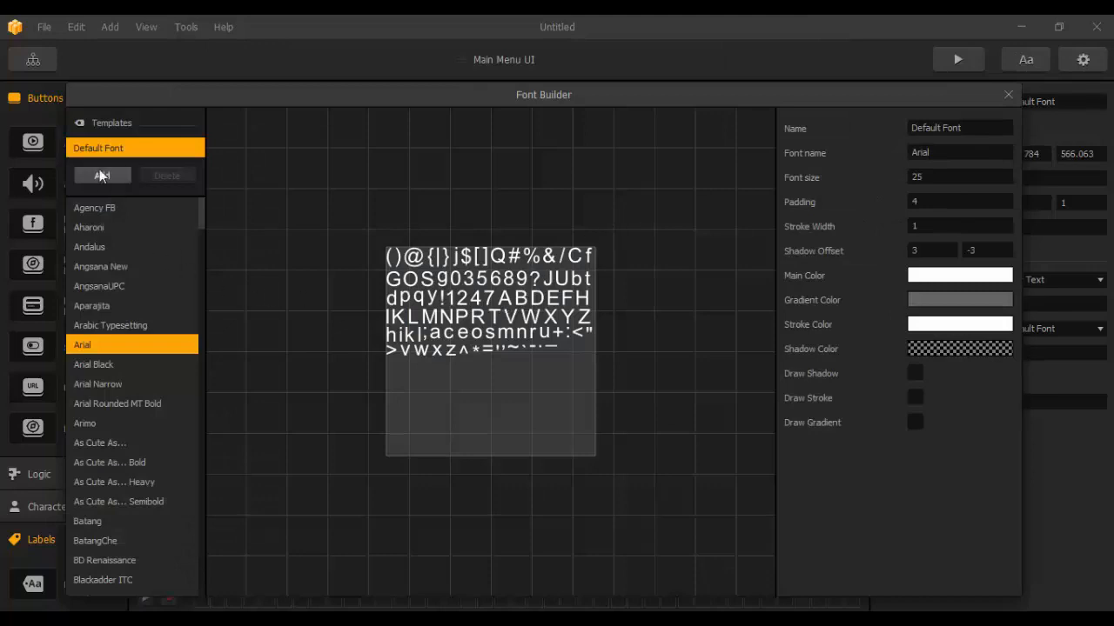
{"action": "left_click", "coordinate": [1007, 94]}
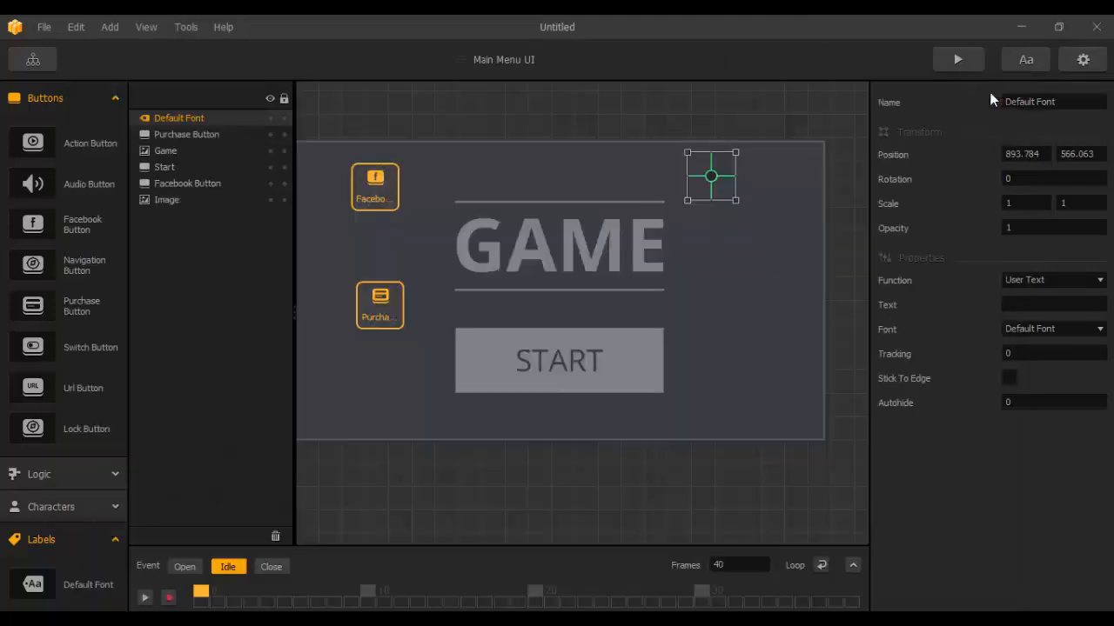
{"action": "left_click", "coordinate": [1032, 330]}
{"action": "left_click", "coordinate": [963, 327]}
Create a new Arial-based font template in the Font Builder and assign Untitled Font to the main menu's label.
{"action": "left_click", "coordinate": [1041, 63]}
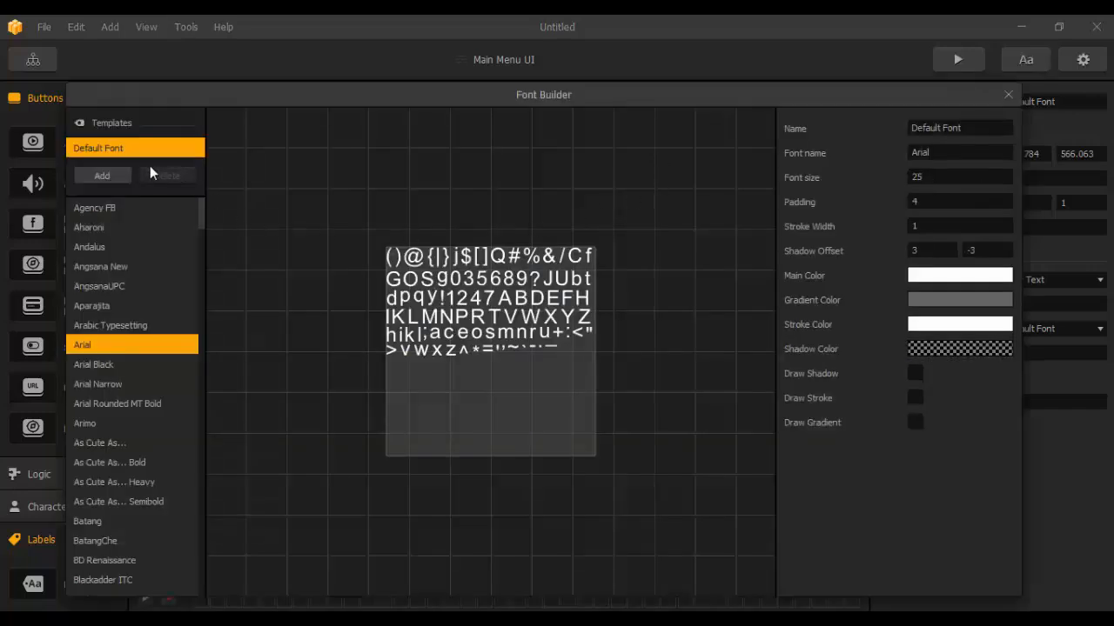
{"action": "left_click", "coordinate": [101, 177]}
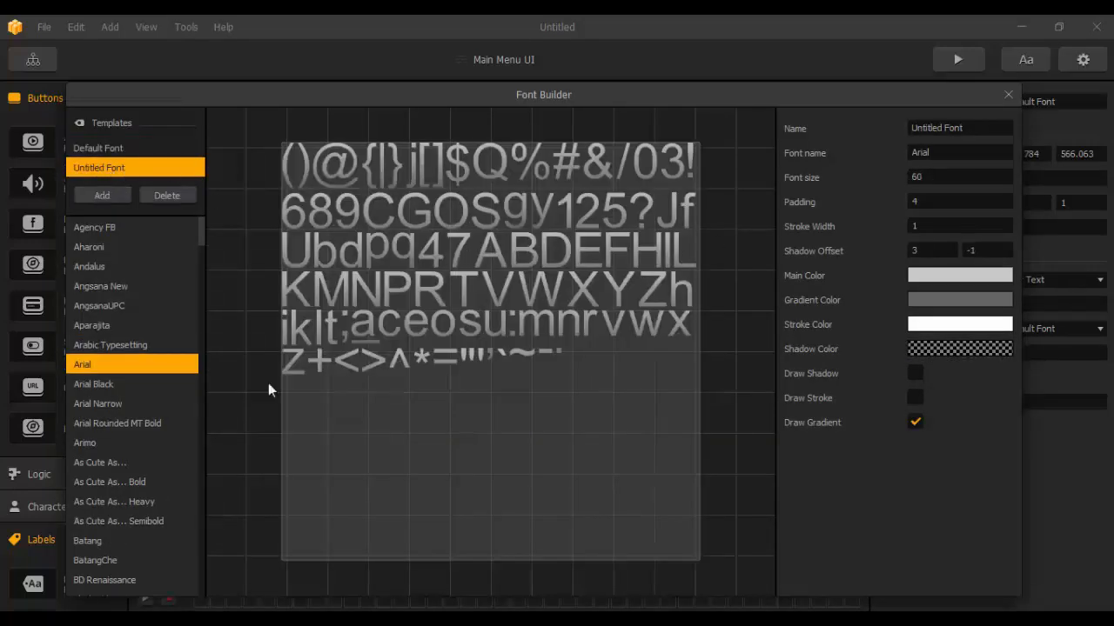
{"action": "left_click", "coordinate": [1008, 94]}
{"action": "left_click", "coordinate": [1064, 327]}
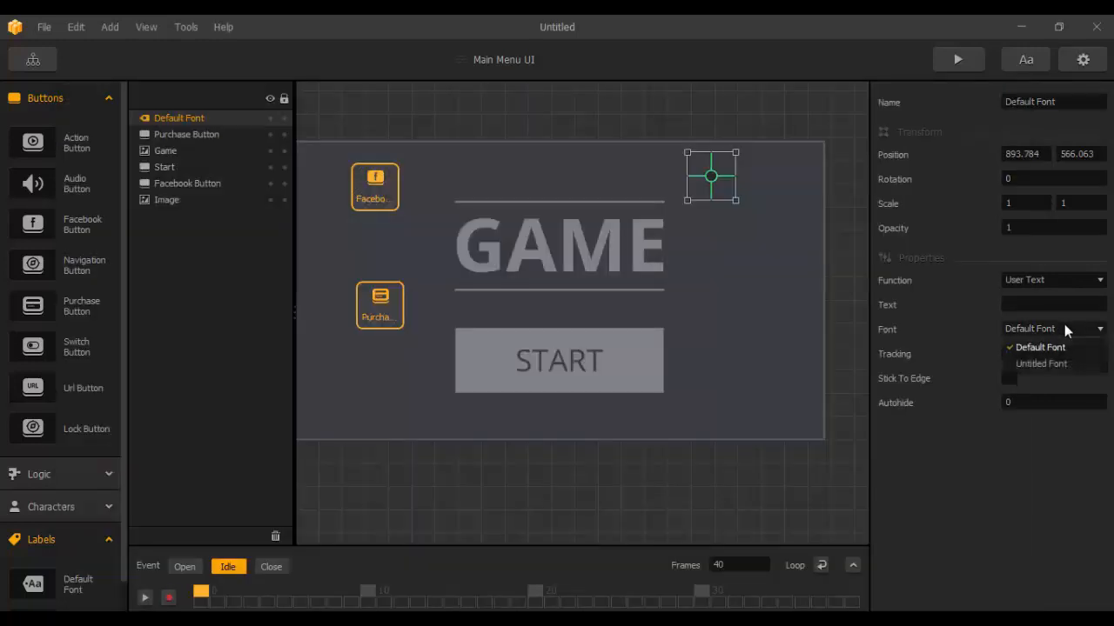
{"action": "left_click", "coordinate": [1052, 364]}
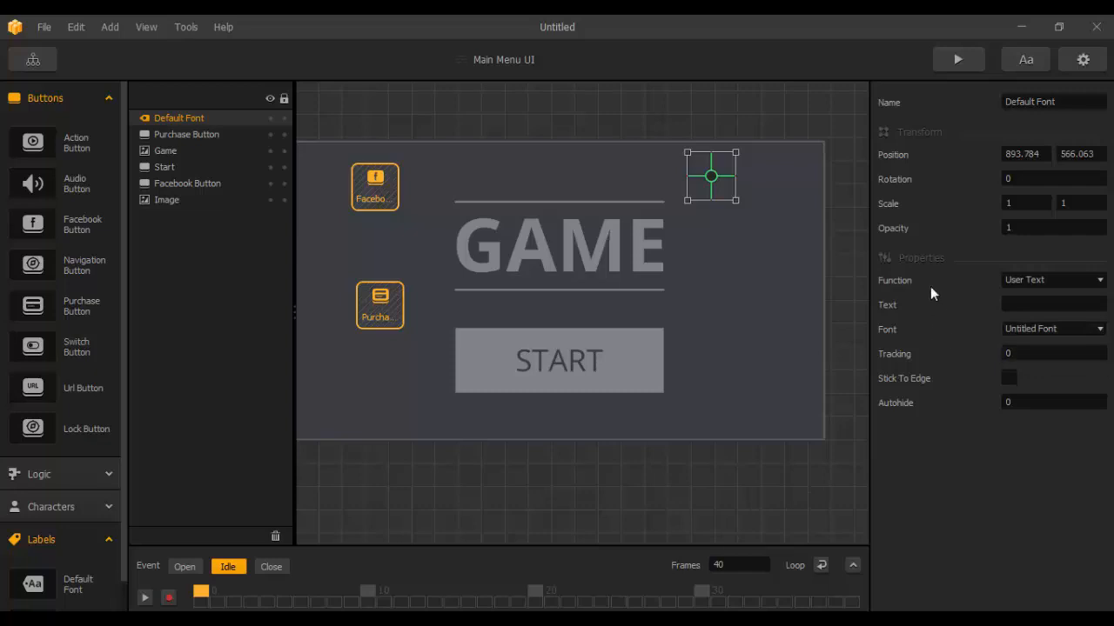
{"action": "left_click", "coordinate": [102, 548]}
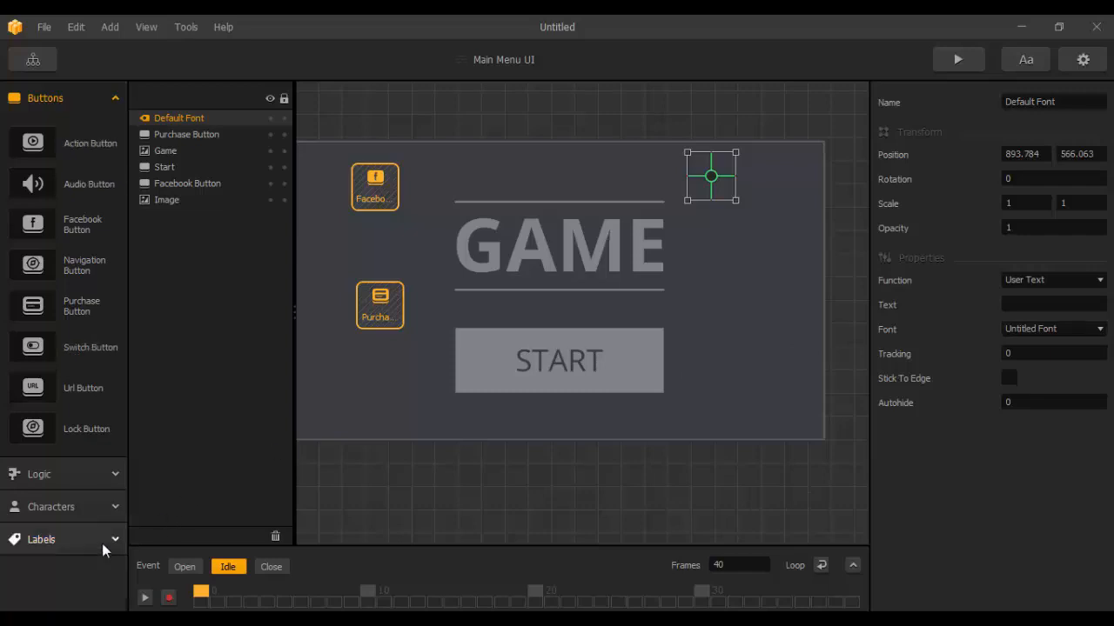
Open World UI from the Game Mind Map and examine the Jump button's function, sound and keyboard properties.
{"action": "left_click", "coordinate": [45, 63]}
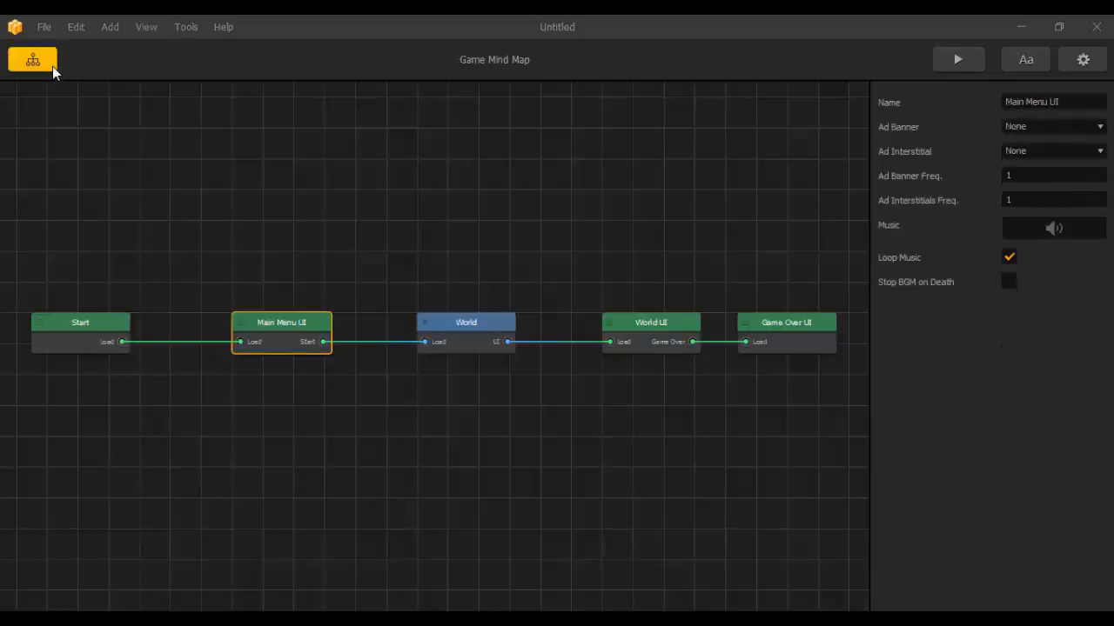
{"action": "double_click", "coordinate": [652, 335]}
{"action": "scroll", "coordinate": [638, 303], "scroll_direction": "down", "scroll_amount": 1}
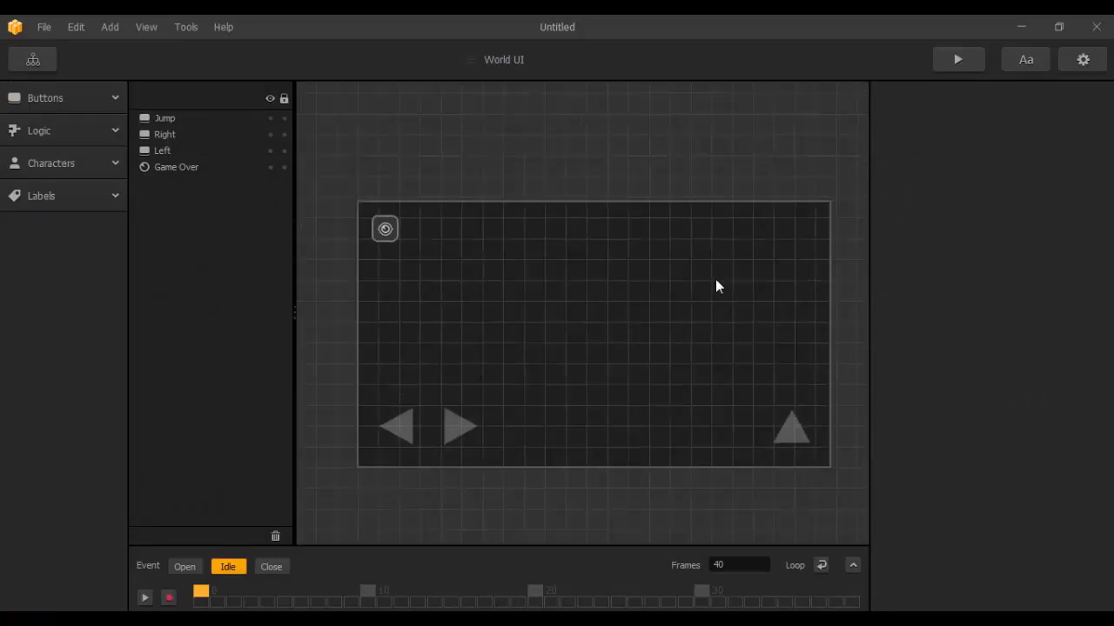
{"action": "middle_click_drag", "start_coordinate": [713, 256], "coordinate": [669, 199]}
{"action": "left_click", "coordinate": [745, 380]}
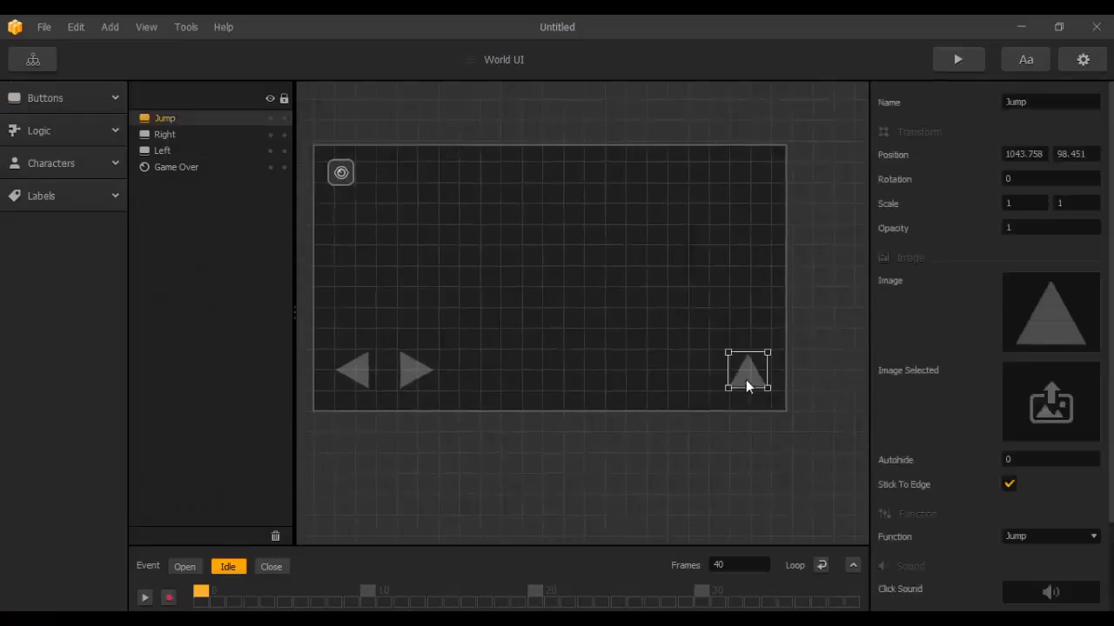
{"action": "scroll", "coordinate": [875, 395], "scroll_direction": "down", "scroll_amount": 3}
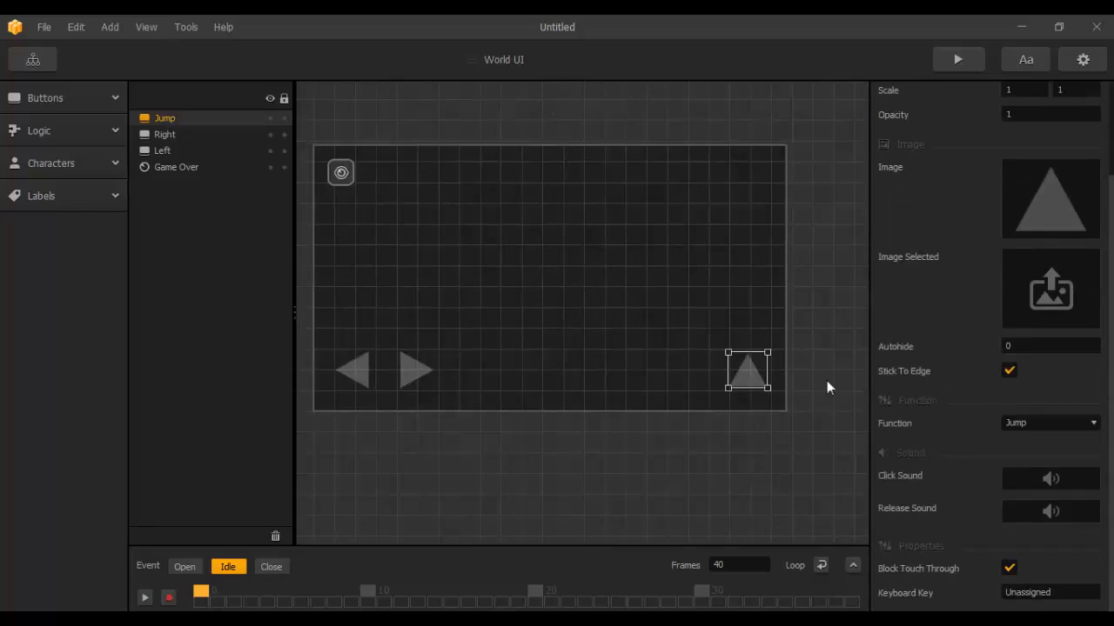
Examine the Right and Left buttons and the Game Over event's type options, and return to the Game Mind Map.
{"action": "left_click", "coordinate": [422, 372]}
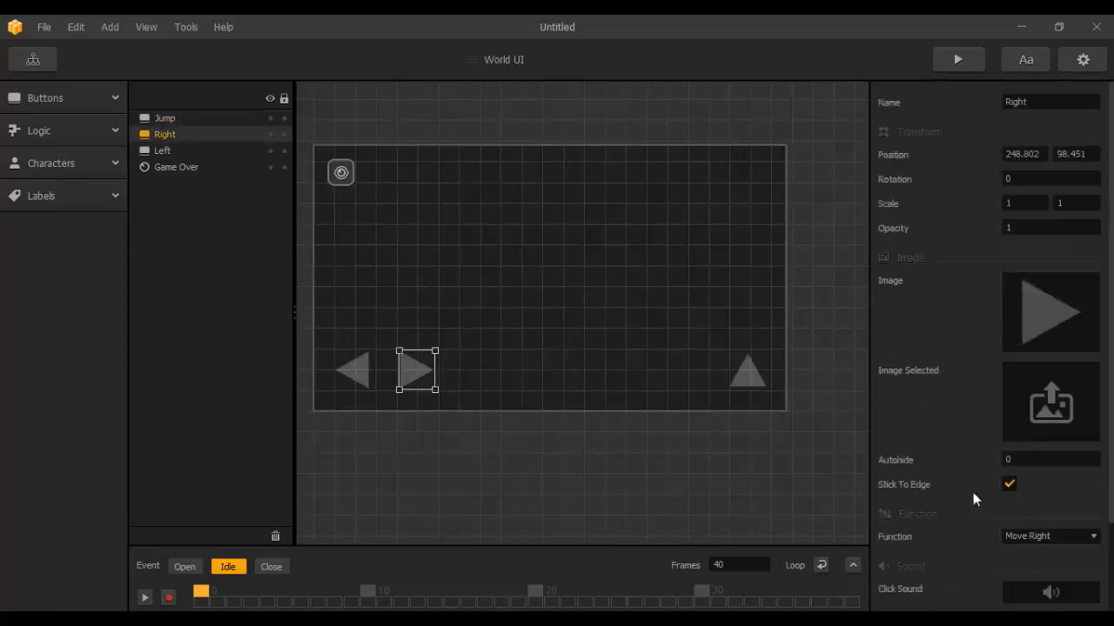
{"action": "left_click", "coordinate": [369, 380]}
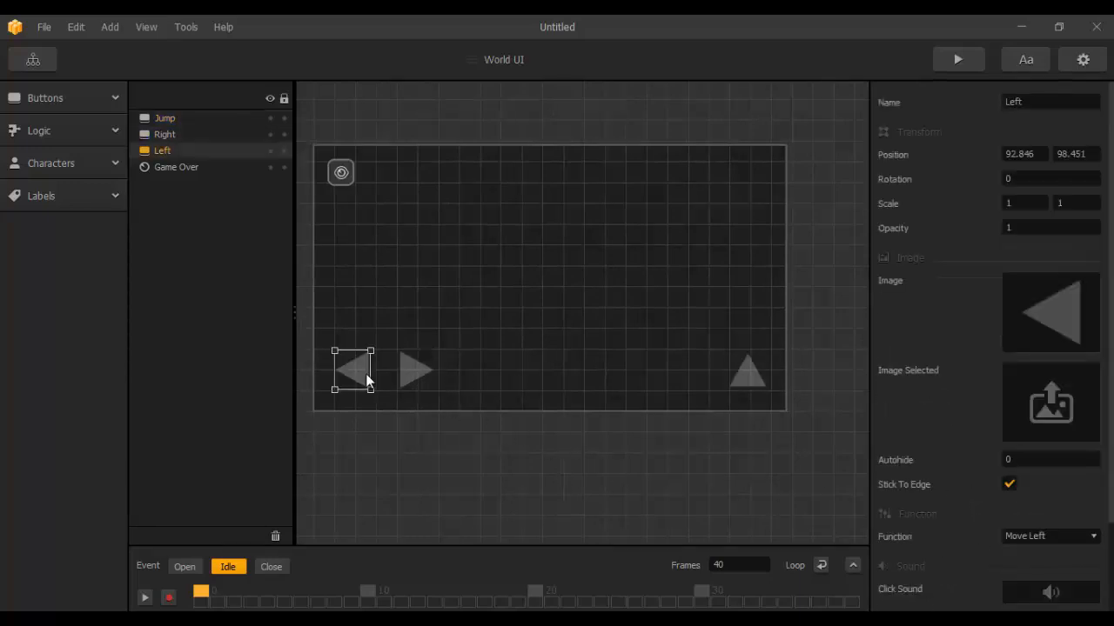
{"action": "scroll", "coordinate": [931, 442], "scroll_direction": "down", "scroll_amount": 3}
{"action": "scroll", "coordinate": [932, 442], "scroll_direction": "up", "scroll_amount": 3}
{"action": "left_click", "coordinate": [346, 177]}
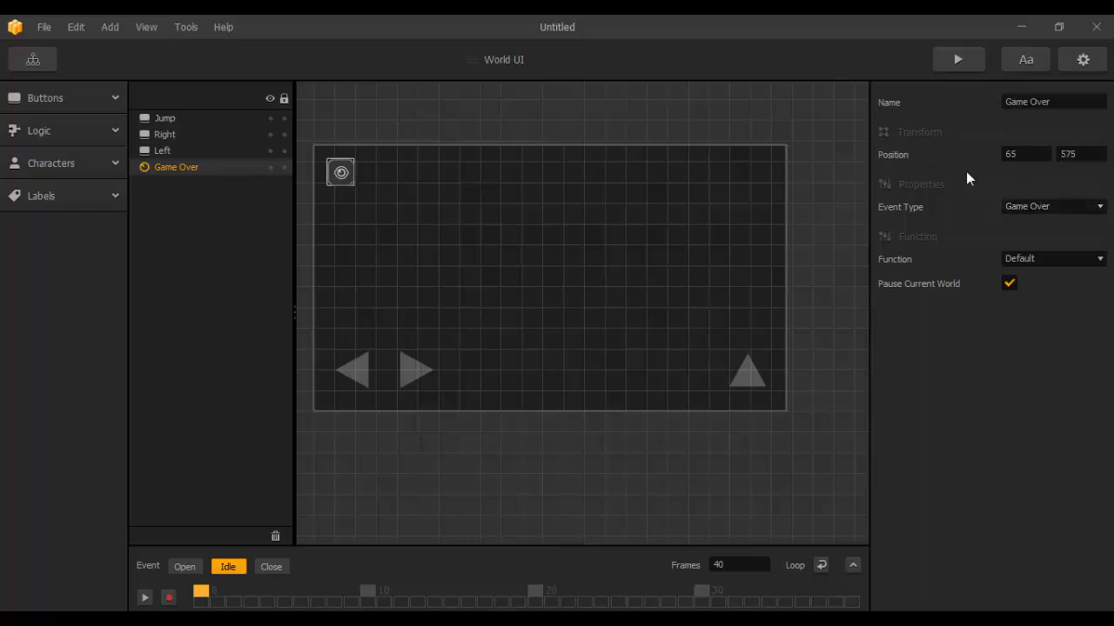
{"action": "left_click", "coordinate": [1030, 204]}
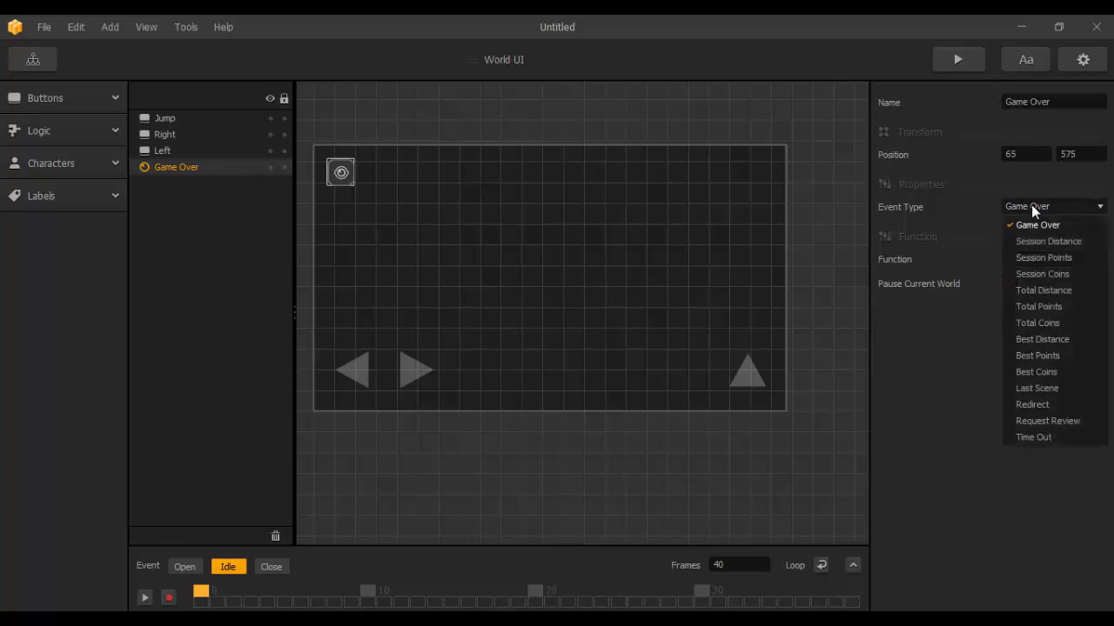
{"action": "left_click", "coordinate": [24, 68]}
{"action": "left_click", "coordinate": [26, 61]}
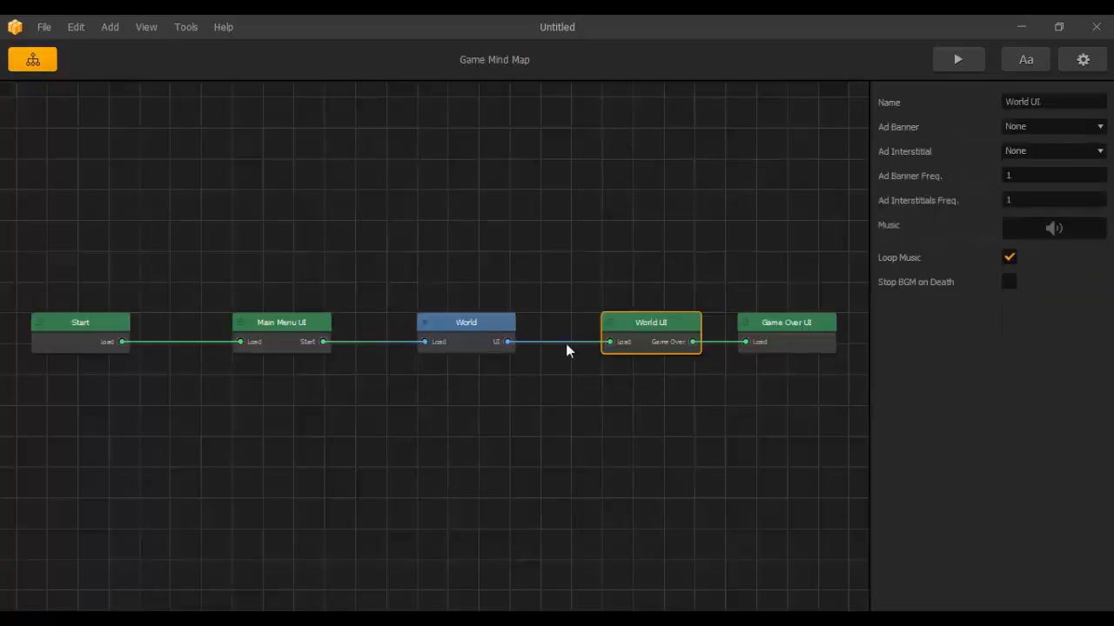
Open Game Over UI and examine the Main Menu button's properties, including its function and destination.
{"action": "double_click", "coordinate": [764, 327]}
{"action": "scroll", "coordinate": [680, 219], "scroll_direction": "up", "scroll_amount": 3}
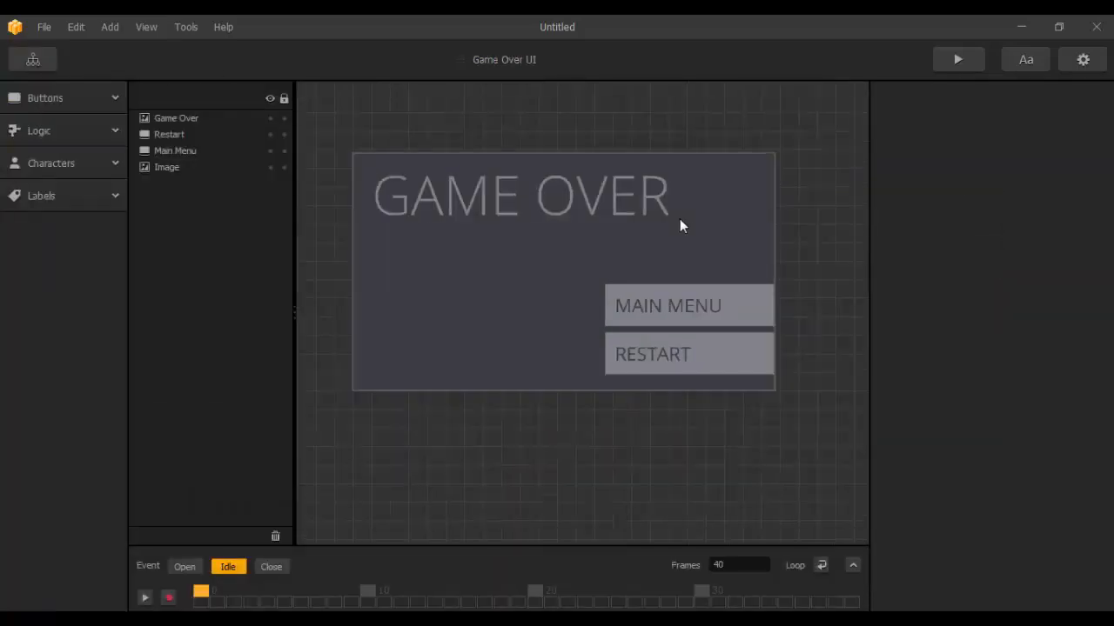
{"action": "scroll", "coordinate": [753, 369], "scroll_direction": "up", "scroll_amount": 2}
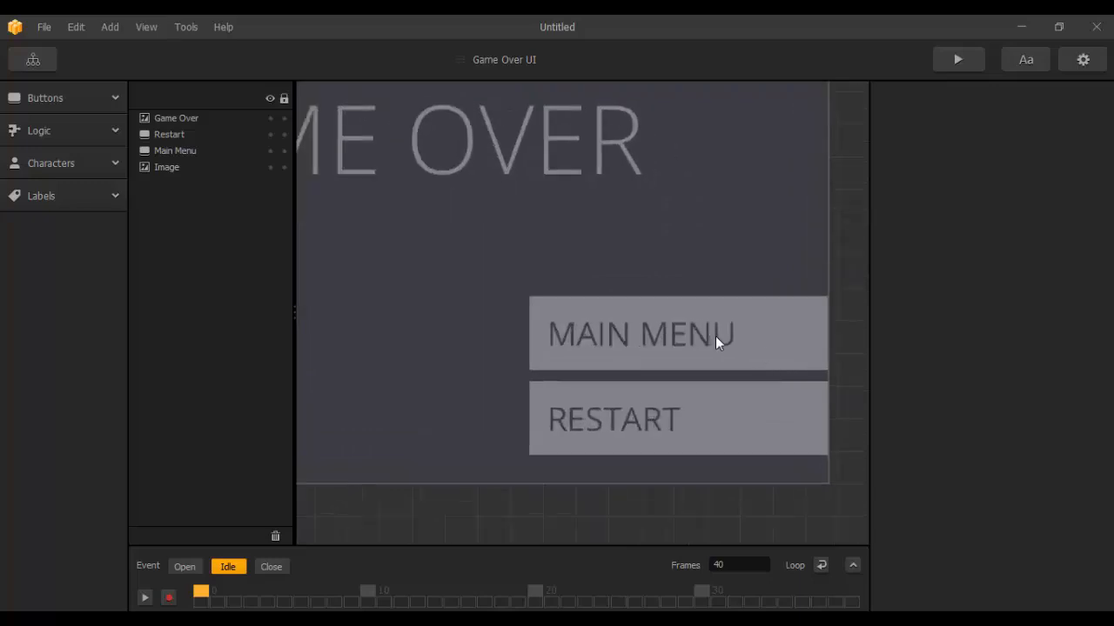
{"action": "scroll", "coordinate": [740, 339], "scroll_direction": "down", "scroll_amount": 3}
{"action": "left_click", "coordinate": [742, 338]}
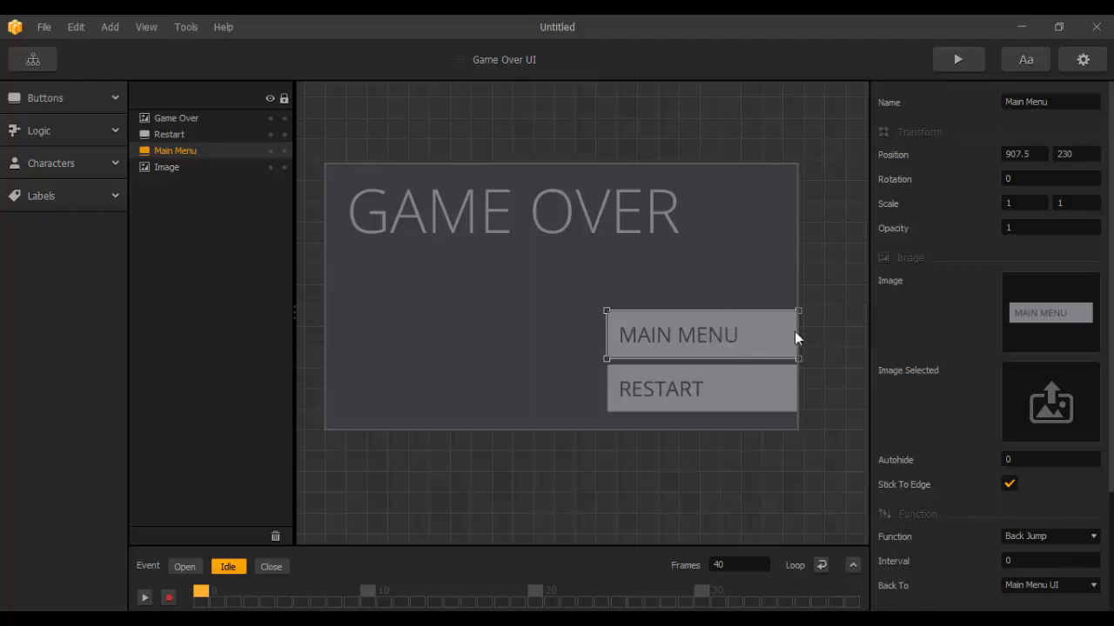
Examine the Restart button's function options, the background and the GAME OVER title, and return to the Game Mind Map.
{"action": "left_click", "coordinate": [727, 390]}
{"action": "scroll", "coordinate": [899, 360], "scroll_direction": "down", "scroll_amount": 3}
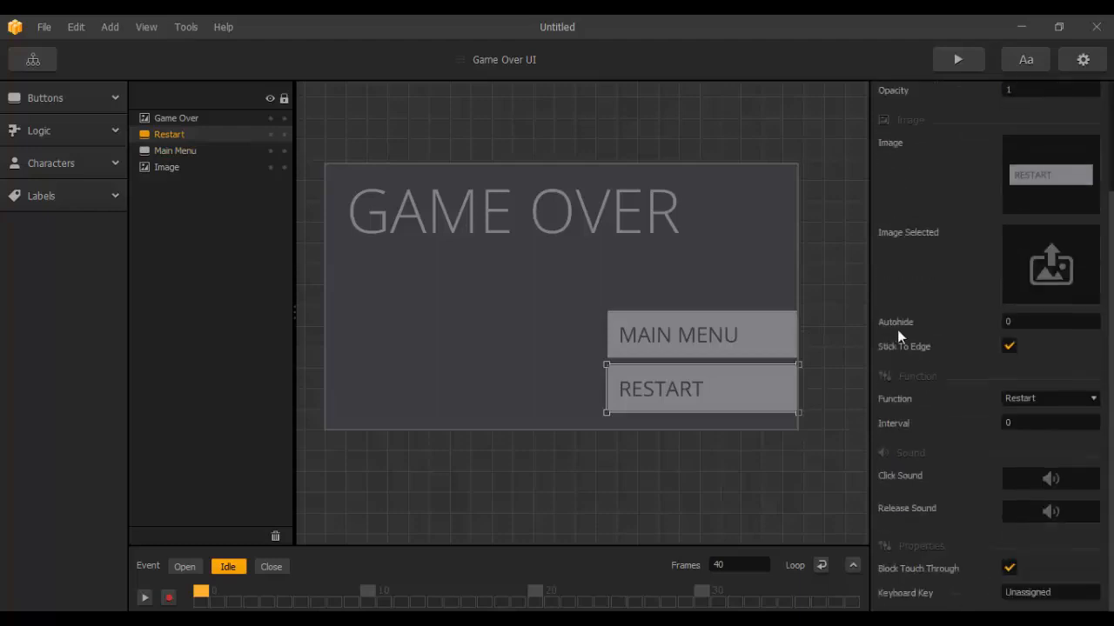
{"action": "left_click", "coordinate": [1020, 400]}
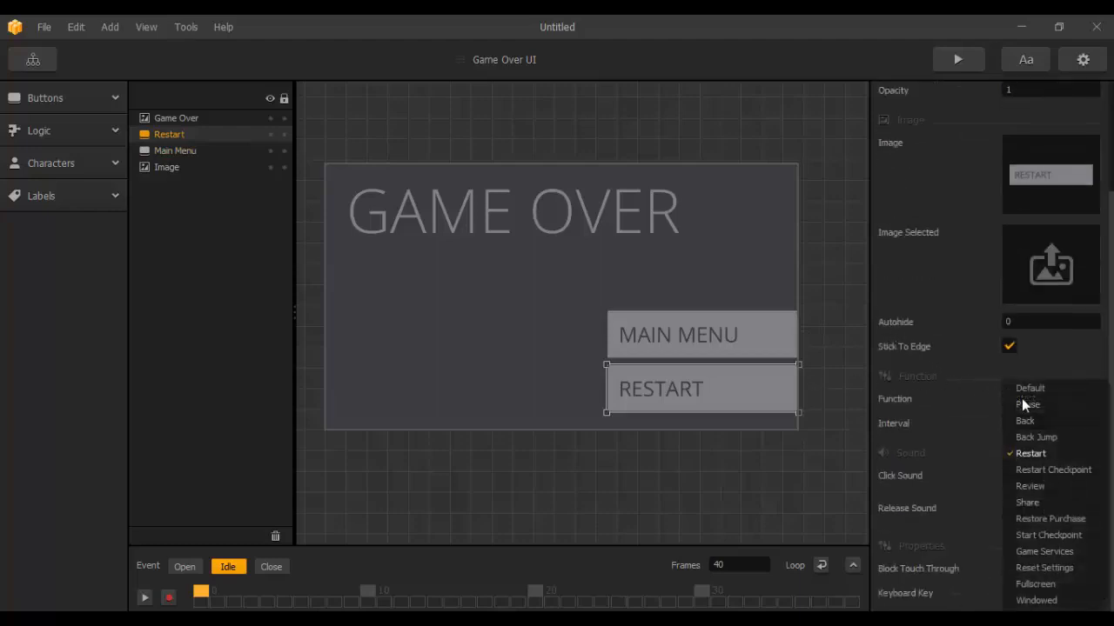
{"action": "left_click", "coordinate": [948, 301]}
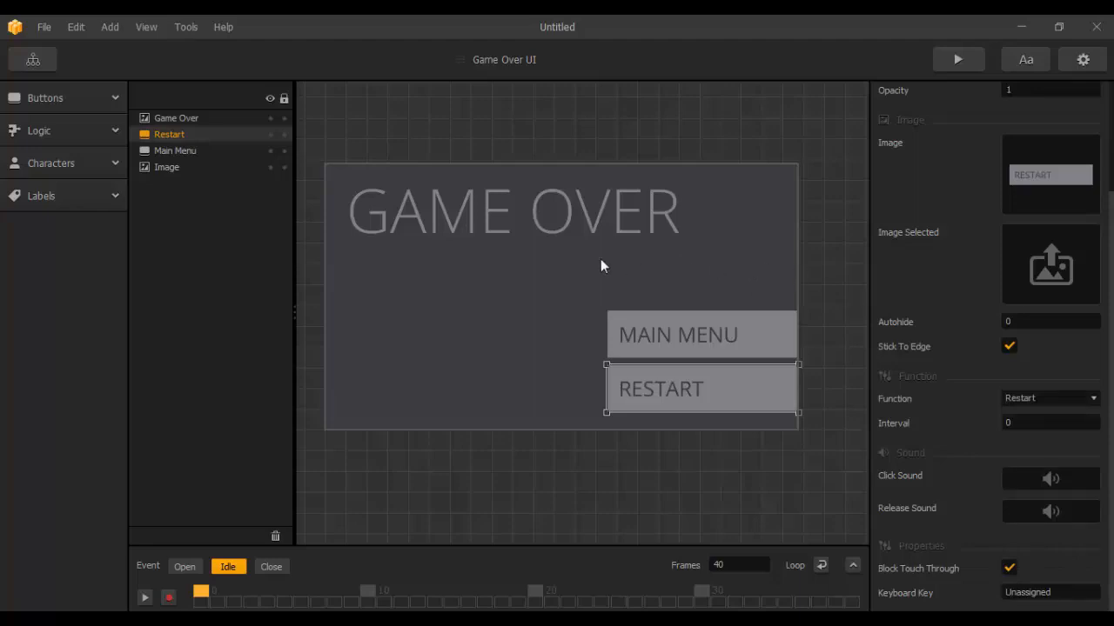
{"action": "left_click", "coordinate": [500, 224]}
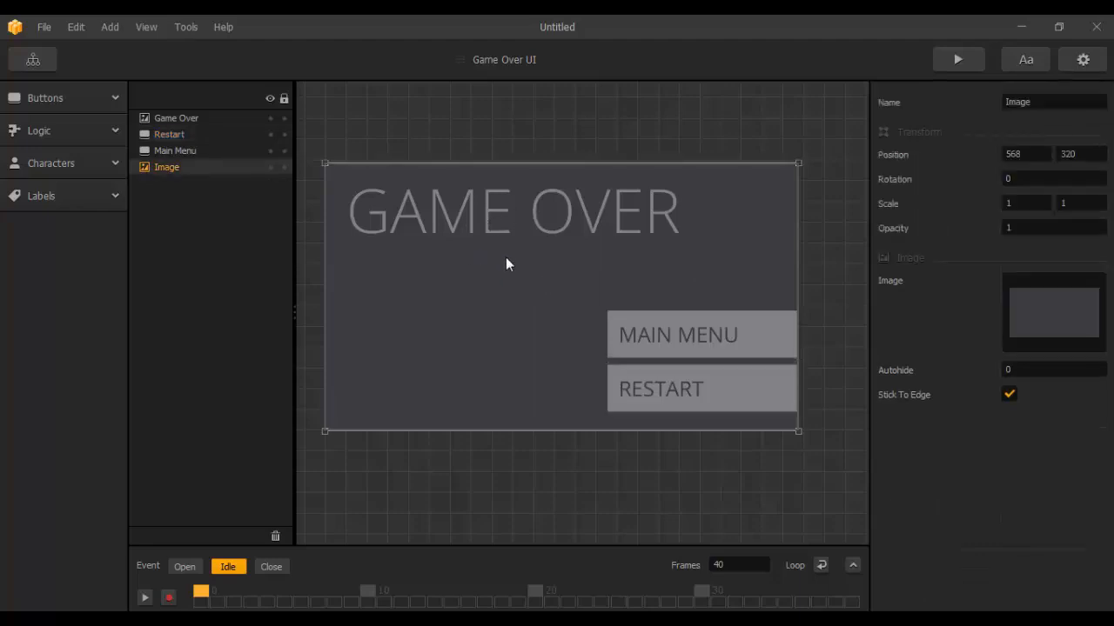
{"action": "left_click", "coordinate": [193, 119]}
{"action": "left_click", "coordinate": [51, 62]}
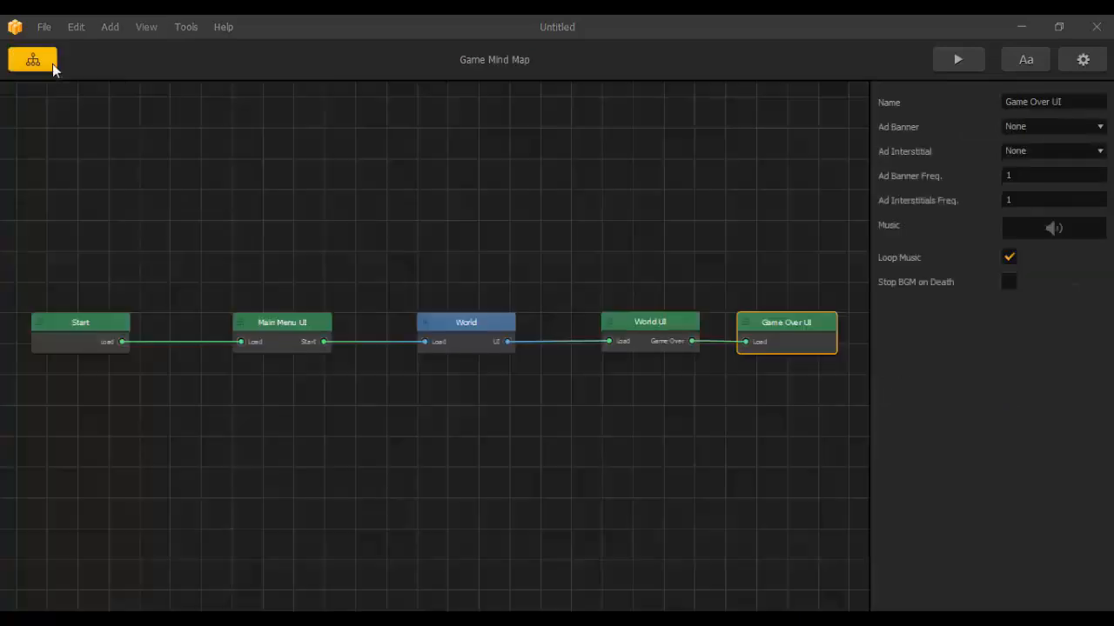
Add a new world to the Game Mind Map and align it directly below the World node.
{"action": "right_click", "coordinate": [459, 402]}
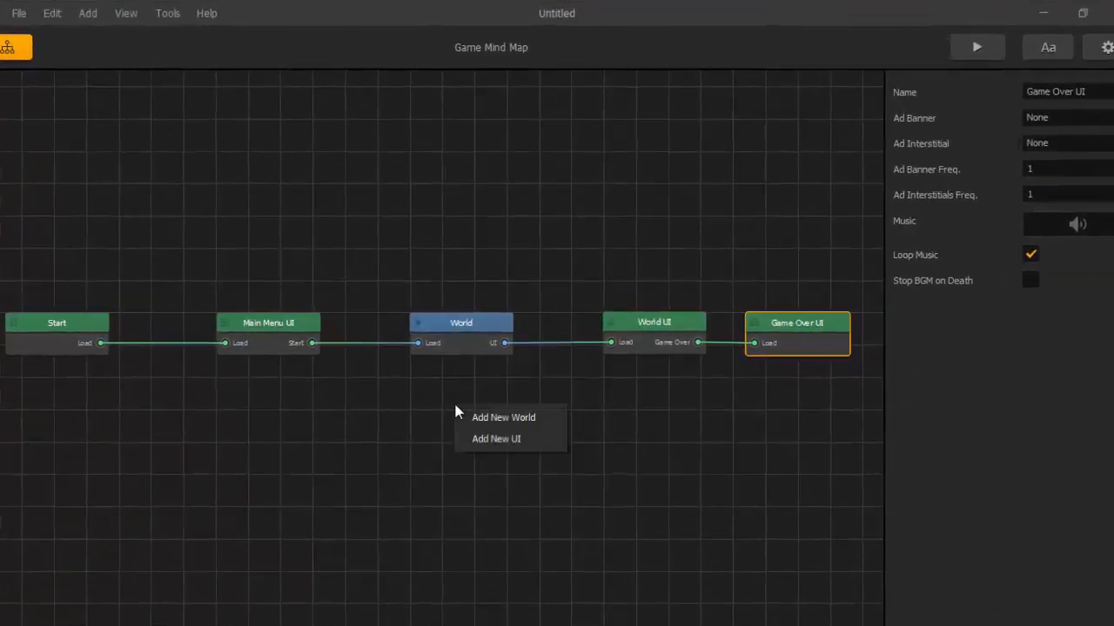
{"action": "left_click", "coordinate": [510, 418]}
{"action": "left_click_drag", "start_coordinate": [510, 414], "coordinate": [476, 386]}
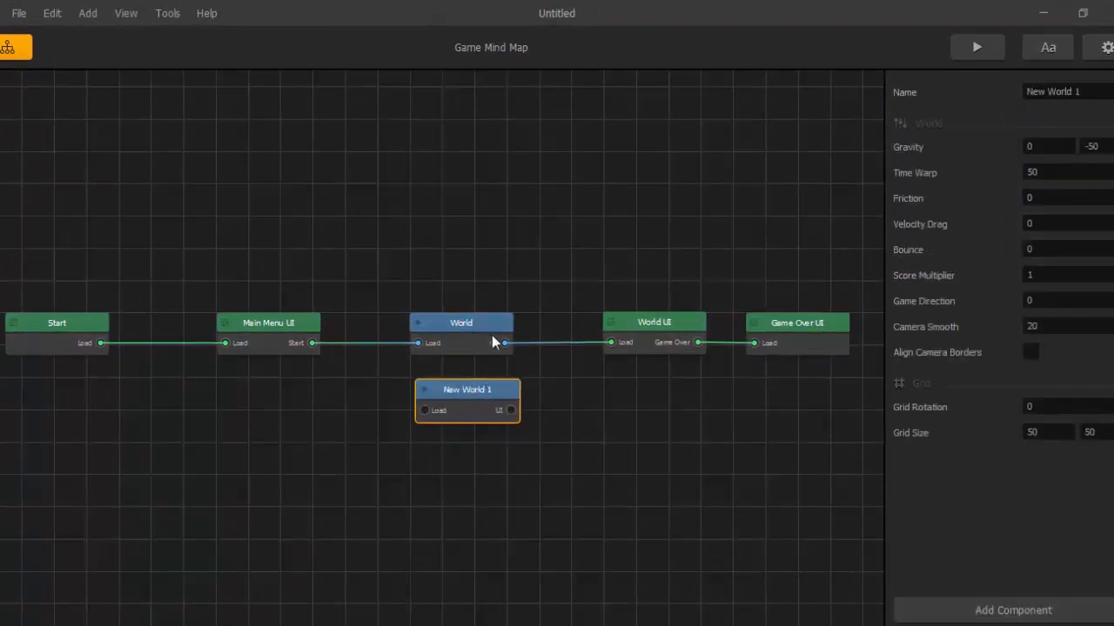
{"action": "left_click_drag", "start_coordinate": [488, 391], "coordinate": [483, 387]}
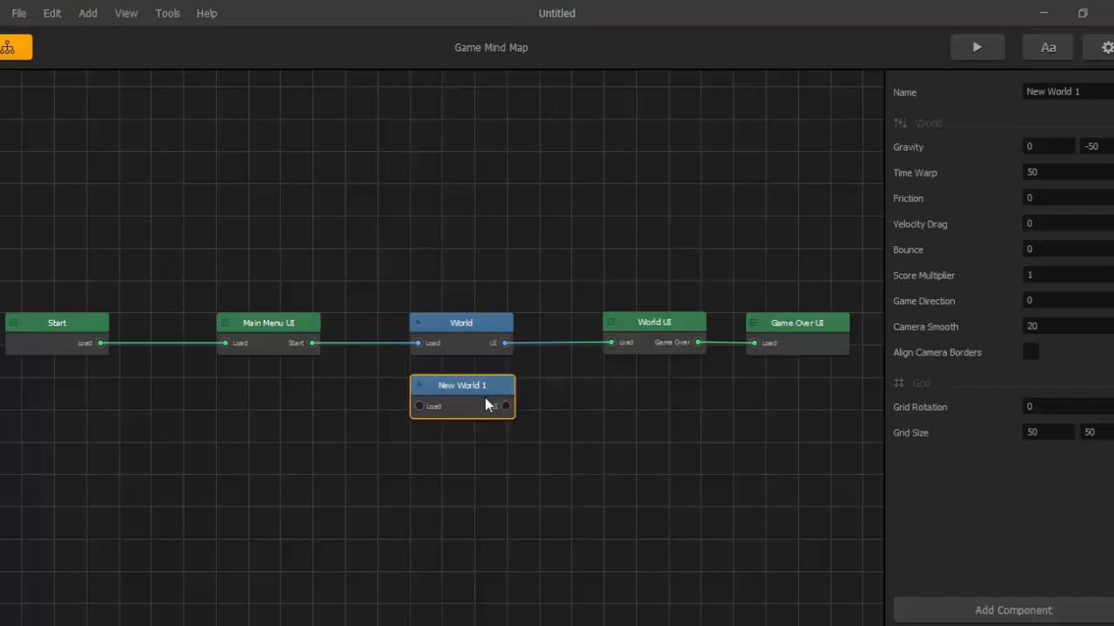
Add three more worlds below New World 1, stacking the first two in a column.
{"action": "right_click", "coordinate": [479, 444]}
{"action": "left_click", "coordinate": [525, 459]}
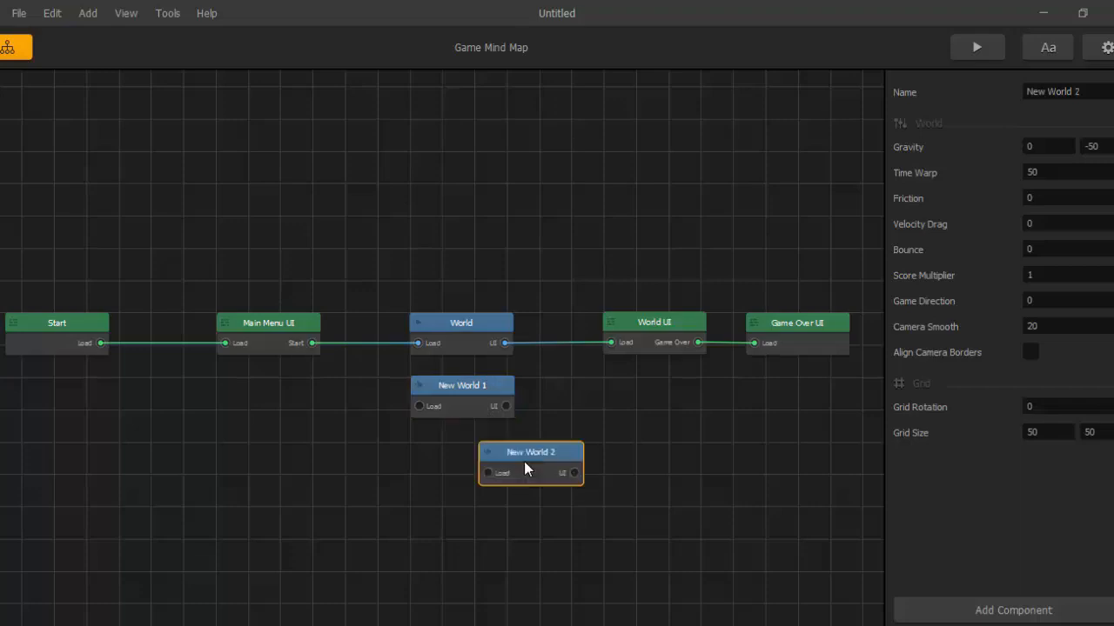
{"action": "left_click_drag", "start_coordinate": [546, 445], "coordinate": [485, 447]}
{"action": "right_click", "coordinate": [478, 506]}
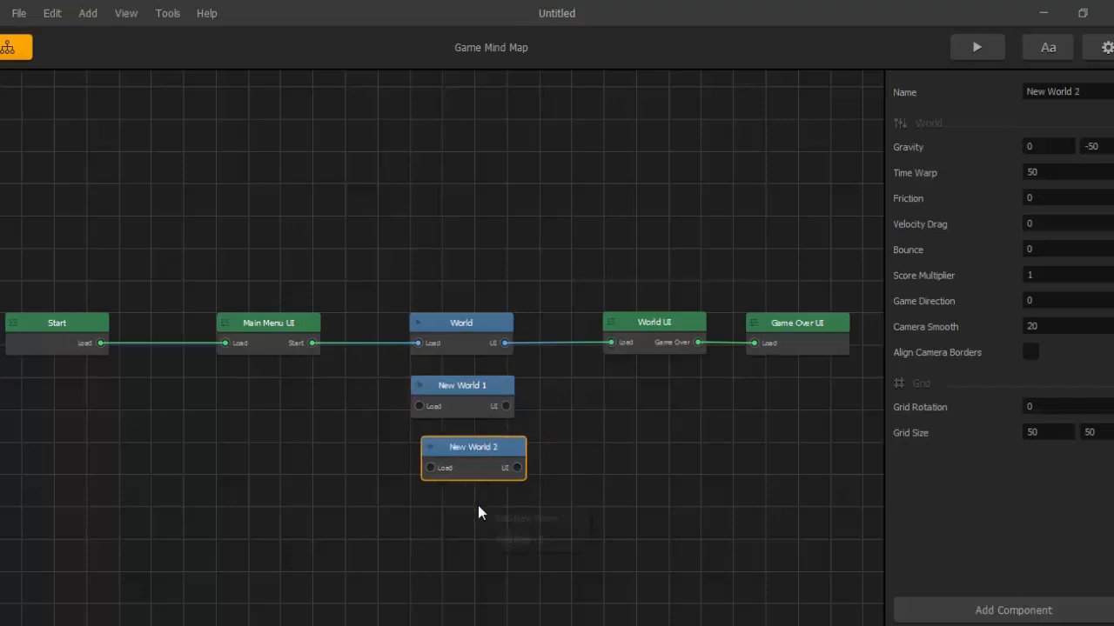
{"action": "left_click", "coordinate": [519, 519]}
{"action": "left_click_drag", "start_coordinate": [536, 514], "coordinate": [481, 505]}
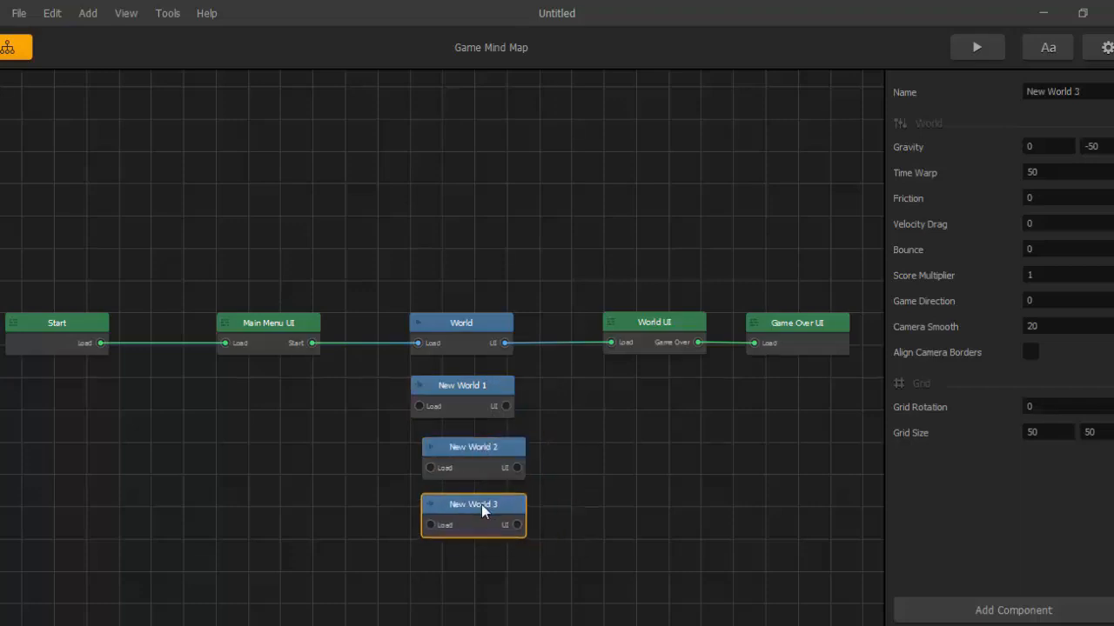
{"action": "right_click", "coordinate": [501, 563]}
{"action": "left_click", "coordinate": [523, 581]}
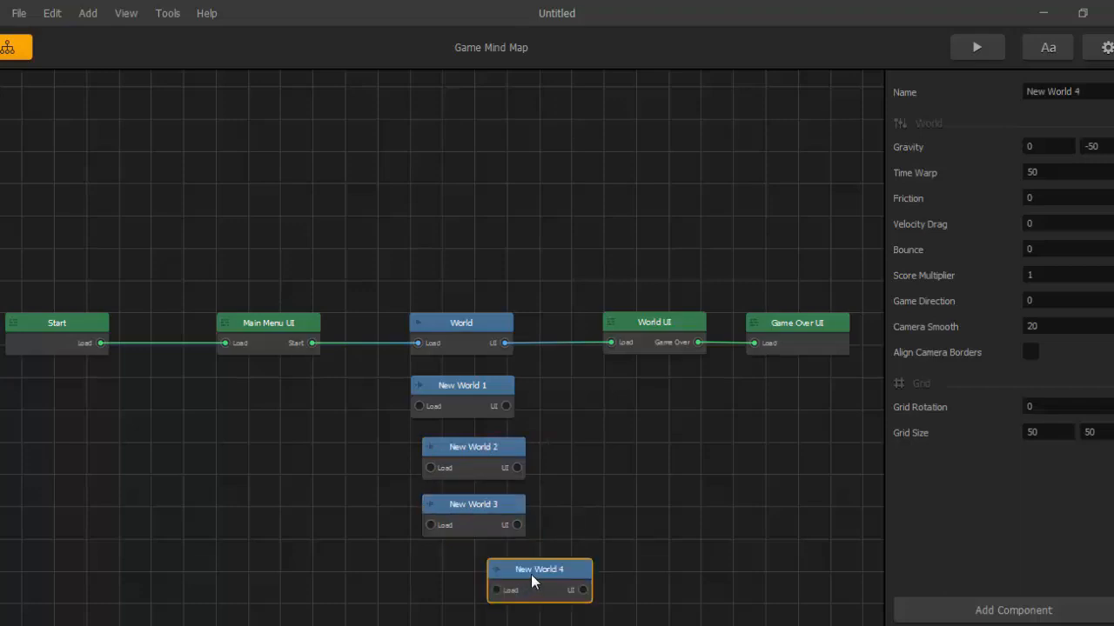
Delete all four added worlds, from New World 4 to New World 1, from the Game Mind Map.
{"action": "key", "text": "Delete"}
{"action": "left_click", "coordinate": [500, 509]}
{"action": "key", "text": "Delete"}
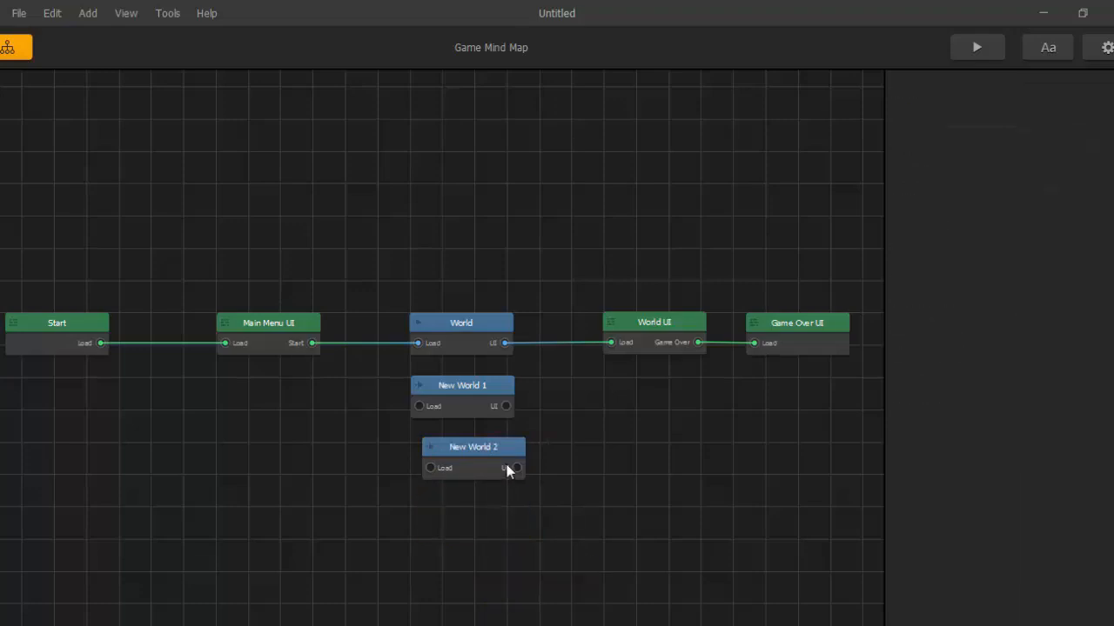
{"action": "left_click", "coordinate": [511, 466]}
{"action": "key", "text": "Delete"}
{"action": "left_click", "coordinate": [489, 396]}
{"action": "key", "text": "Delete"}
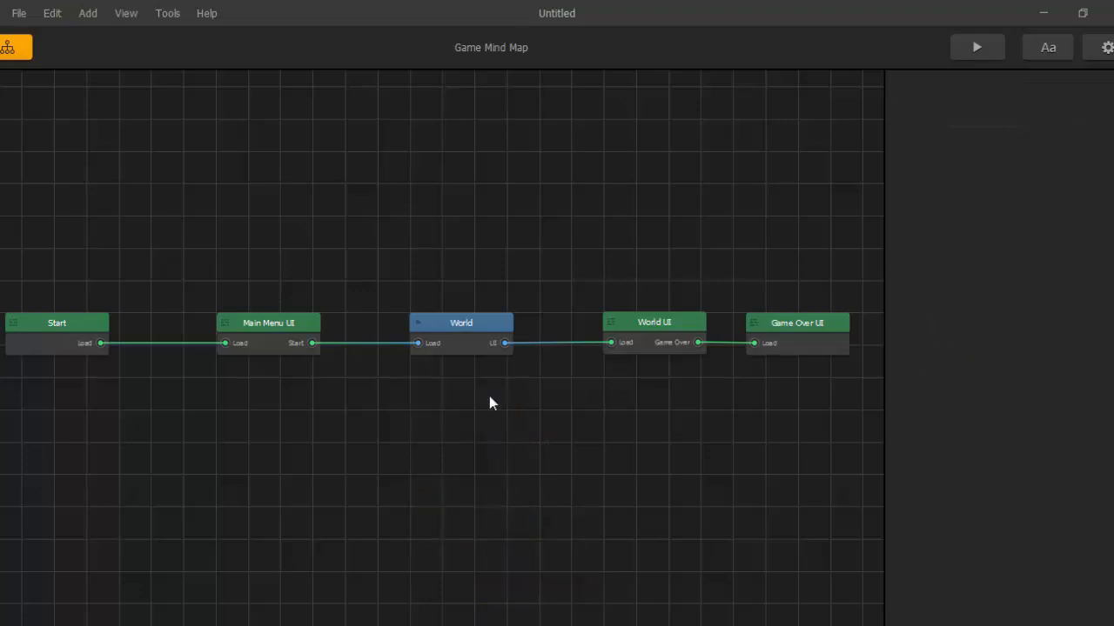
Duplicate the World node, place the copy below the original, and delete the copy.
{"action": "left_click", "coordinate": [468, 341]}
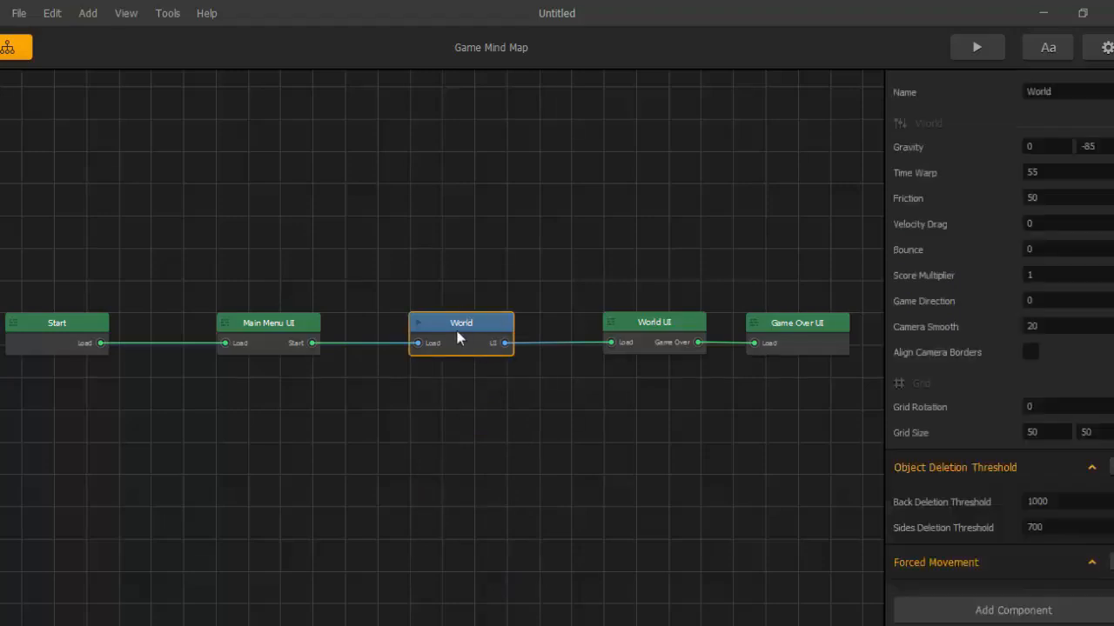
{"action": "key", "text": "ctrl+d"}
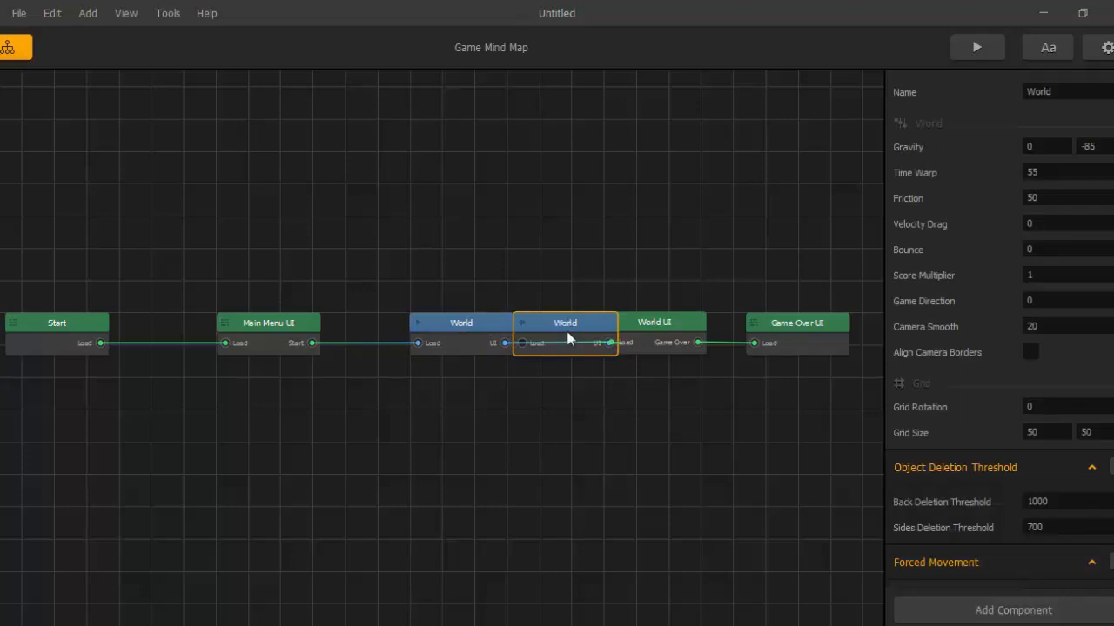
{"action": "left_click_drag", "start_coordinate": [570, 330], "coordinate": [464, 403]}
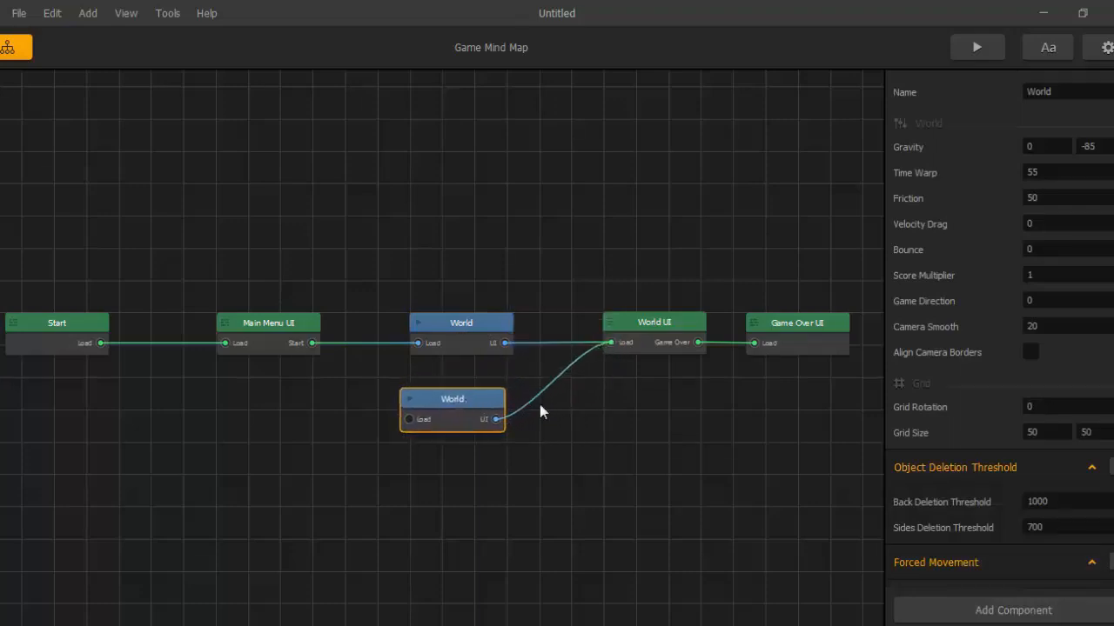
{"action": "key", "text": "Delete"}
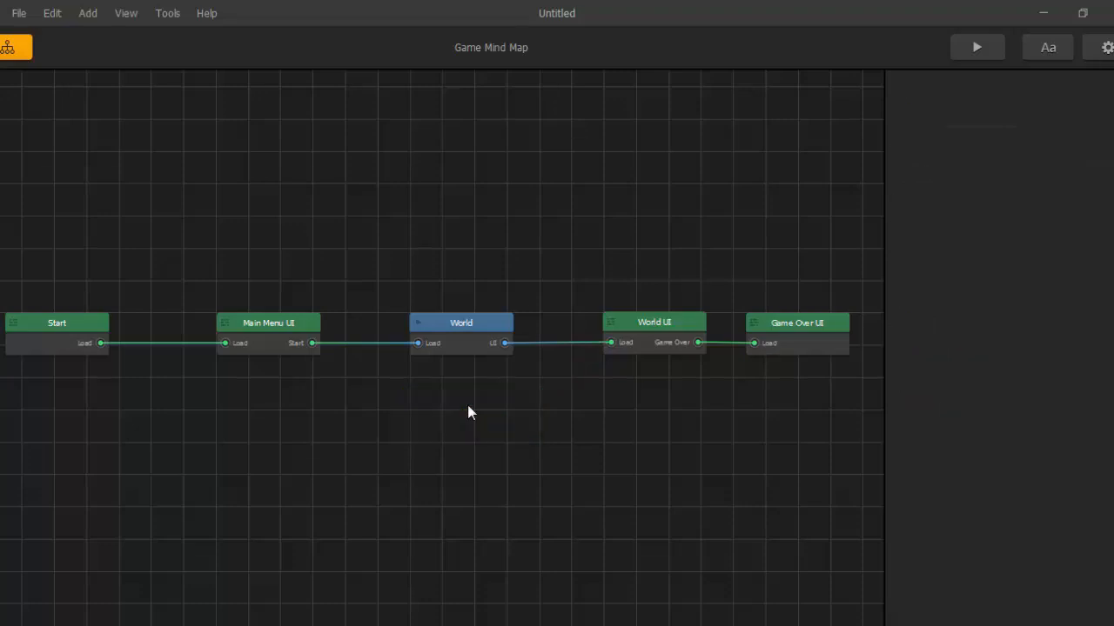
Duplicate the World UI node, place the copy below the original, and delete the copy.
{"action": "left_click", "coordinate": [655, 339]}
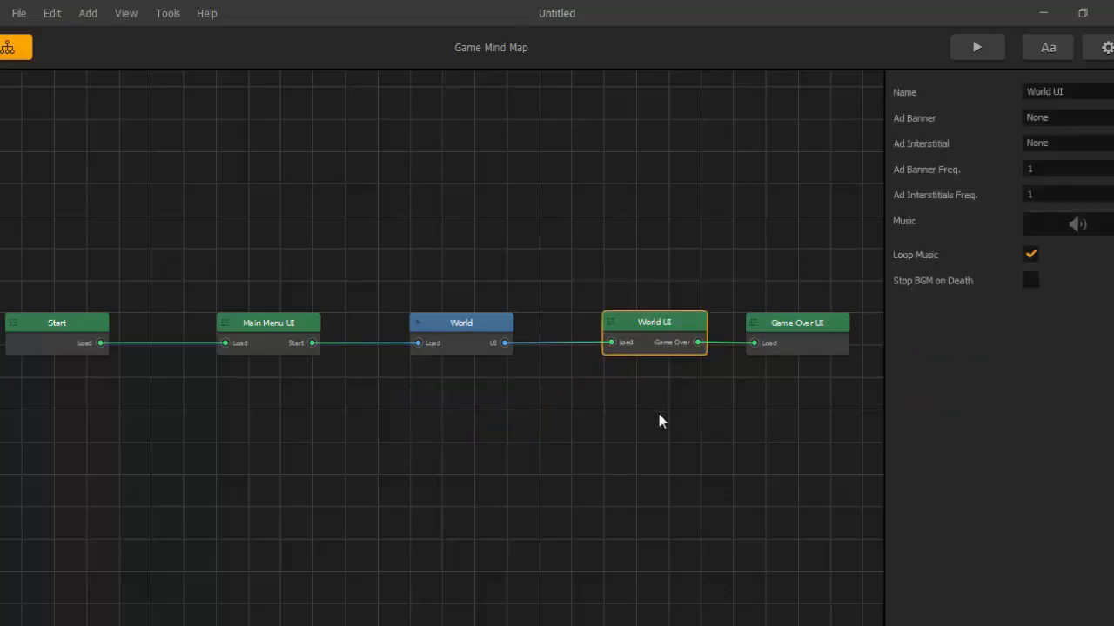
{"action": "key", "text": "ctrl+d"}
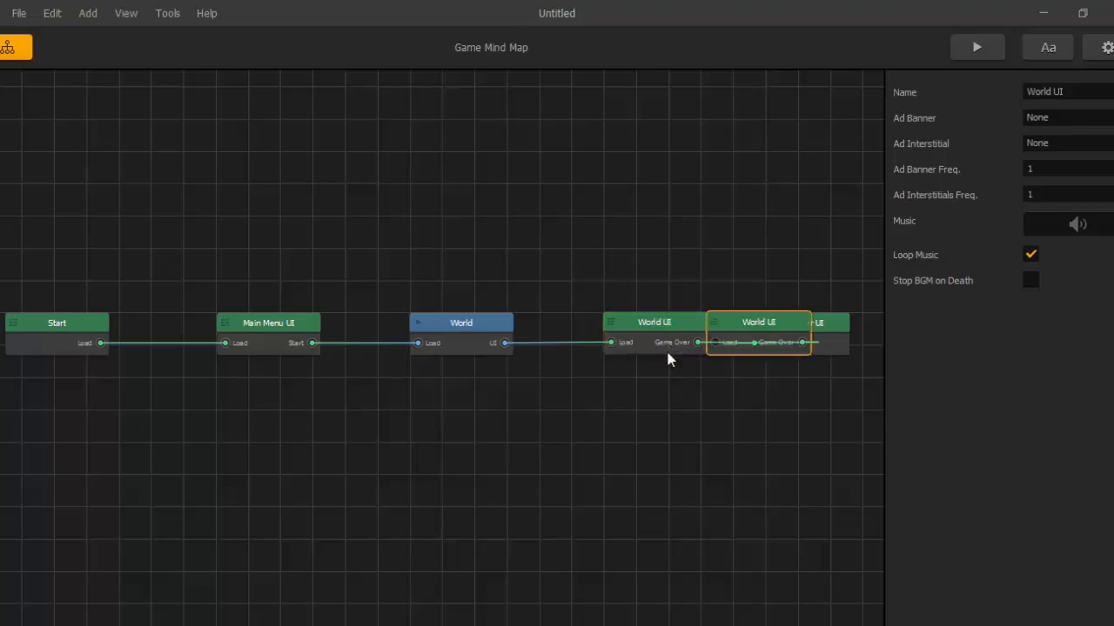
{"action": "left_click_drag", "start_coordinate": [729, 353], "coordinate": [627, 404]}
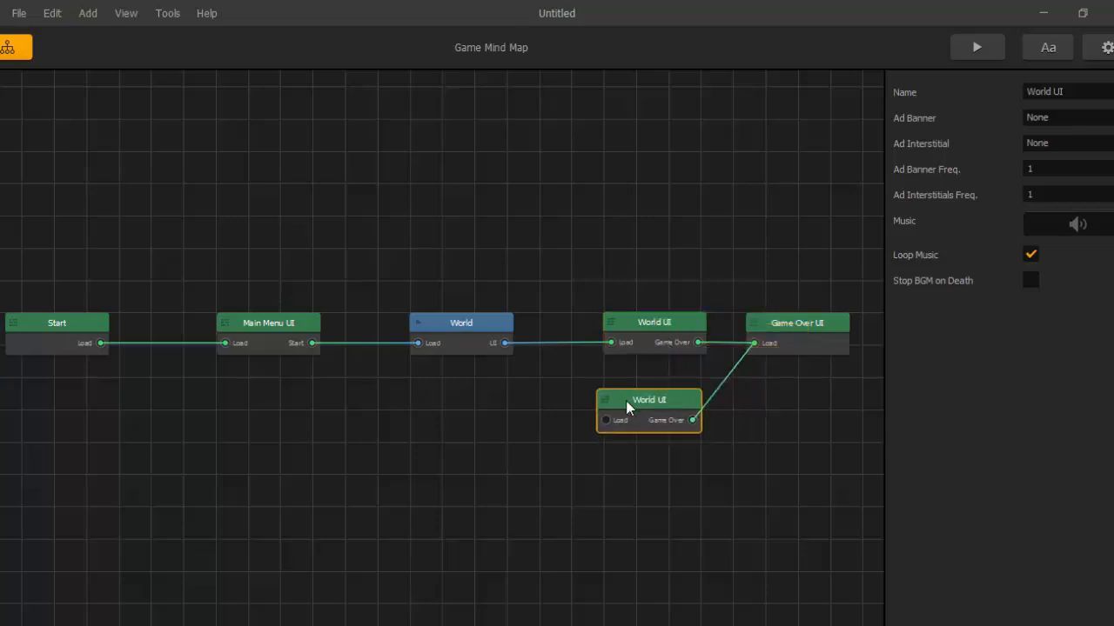
{"action": "key", "text": "Delete"}
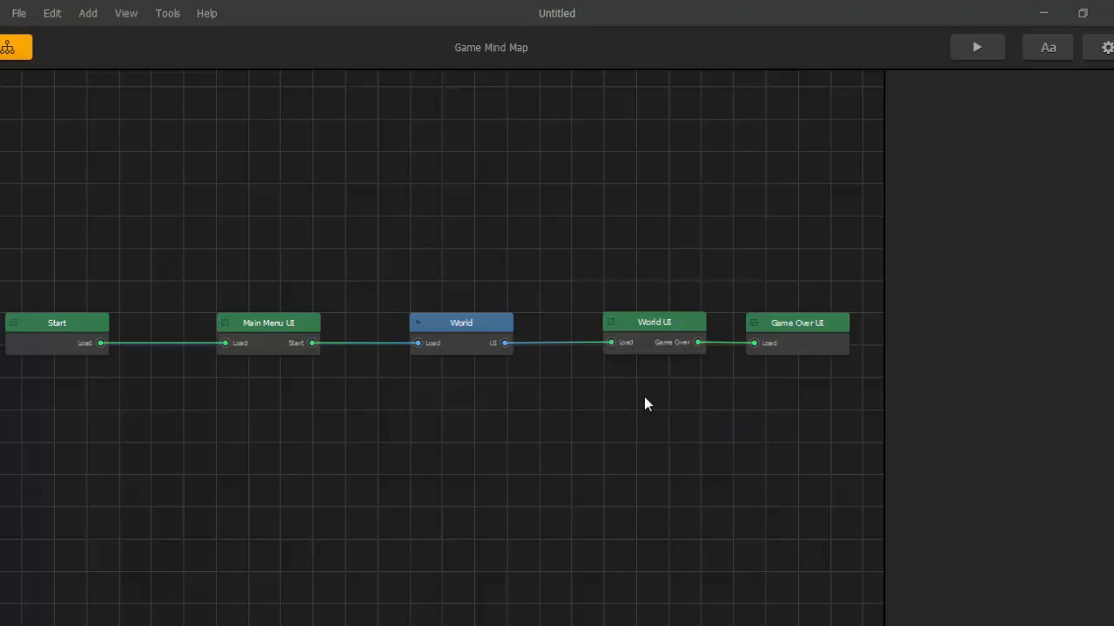
Add a new UI node, place it directly below World UI, and delete it.
{"action": "right_click", "coordinate": [644, 397]}
{"action": "left_click", "coordinate": [675, 430]}
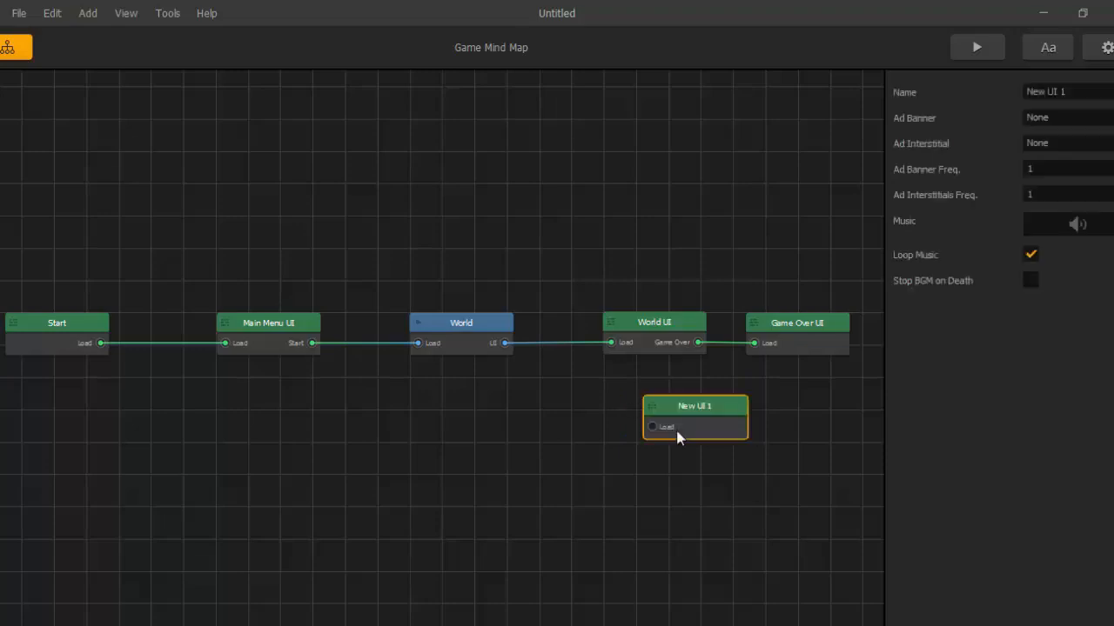
{"action": "left_click_drag", "start_coordinate": [703, 411], "coordinate": [667, 390]}
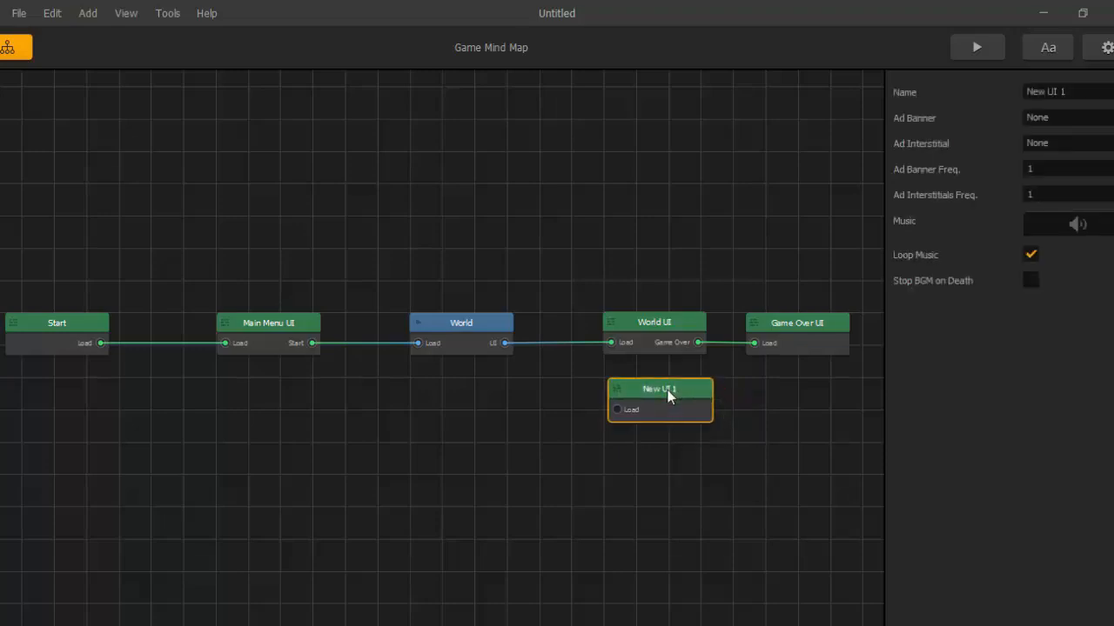
{"action": "key", "text": "Delete"}
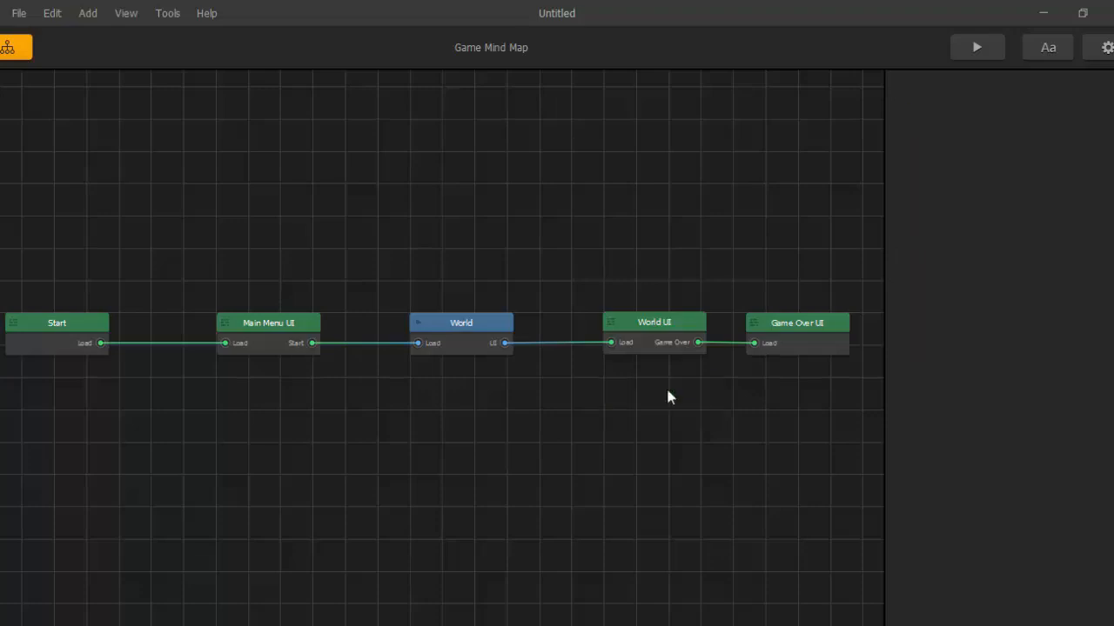
Open the World node's scene and display the properties of the Character asset.
{"action": "double_click", "coordinate": [478, 338]}
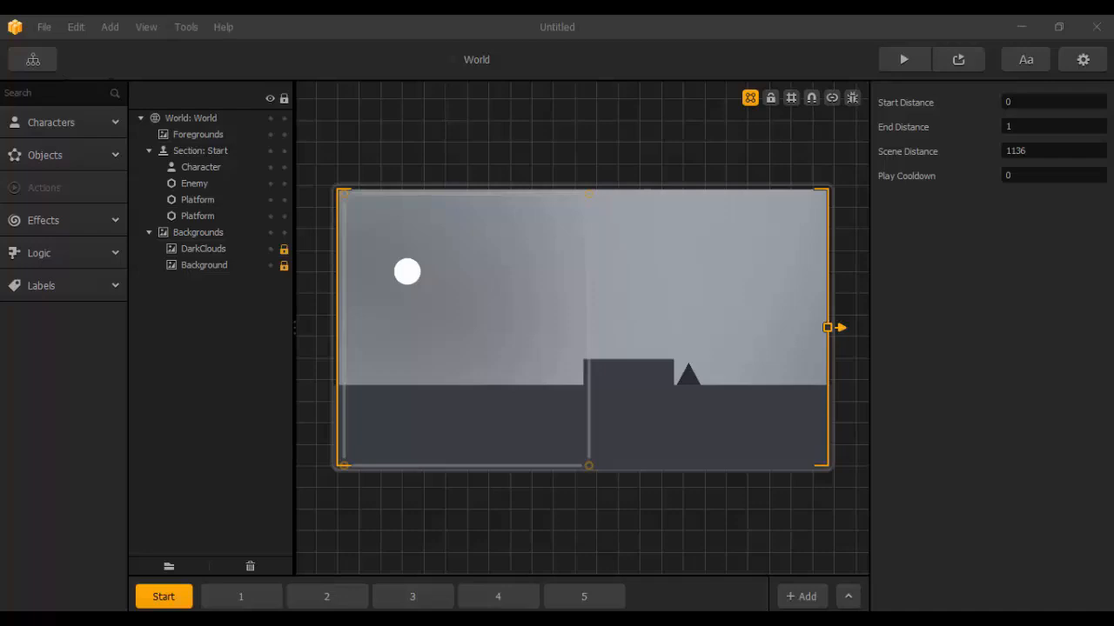
{"action": "left_click", "coordinate": [115, 121]}
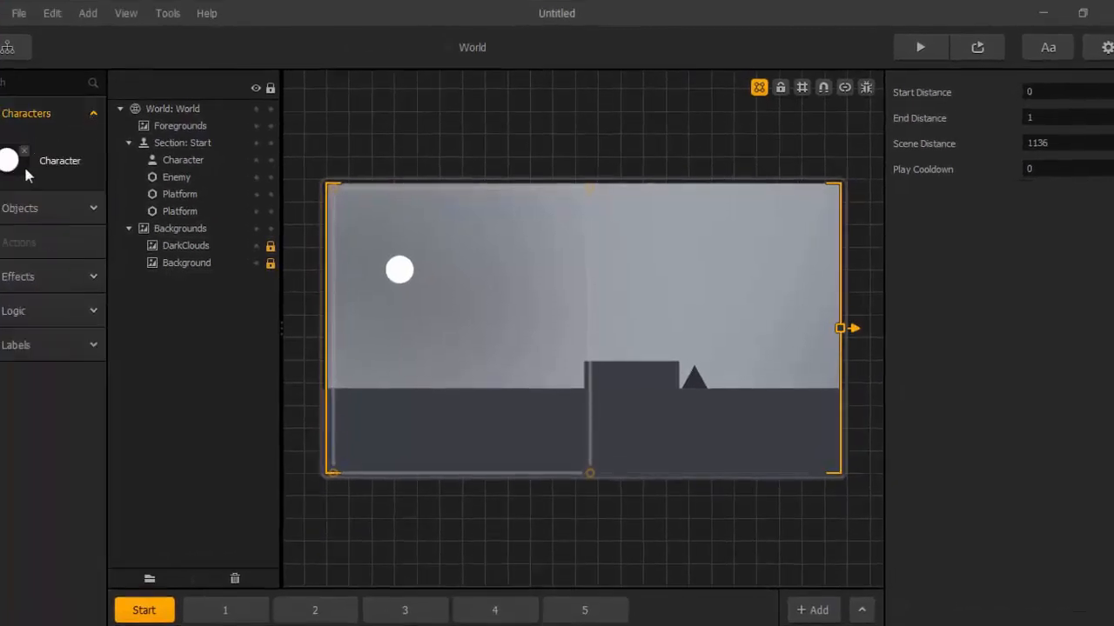
{"action": "left_click", "coordinate": [7, 161]}
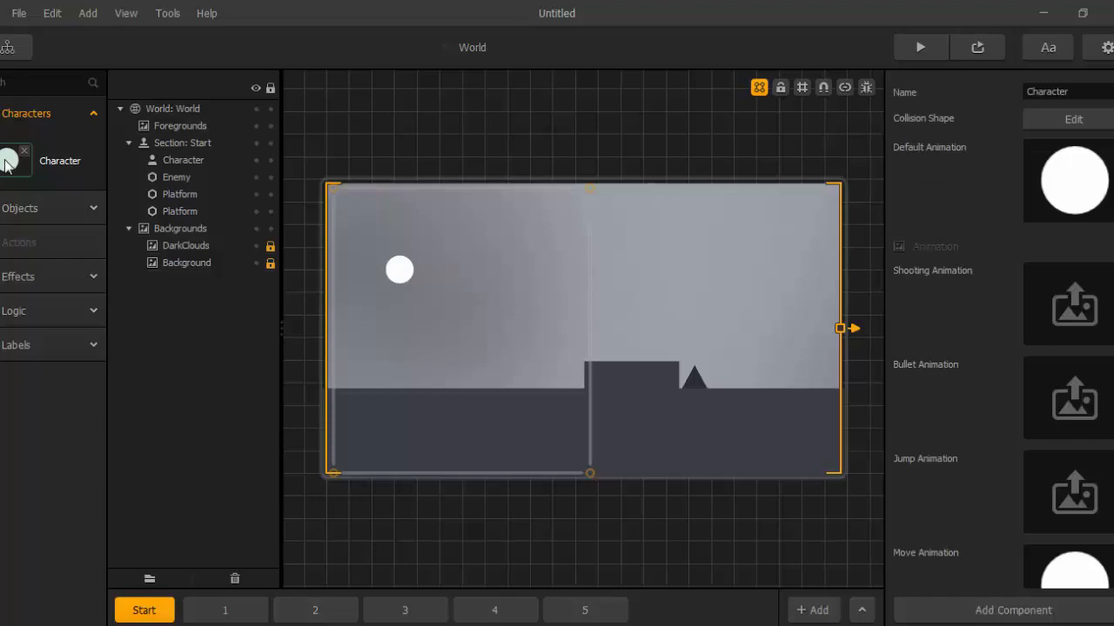
Examine the Character's animation slots, from Default and Shooting to Bullet, Jump, Move and Defeated.
{"action": "mouse_move", "coordinate": [1049, 198]}
{"action": "scroll", "coordinate": [1037, 281], "scroll_direction": "down", "scroll_amount": 1}
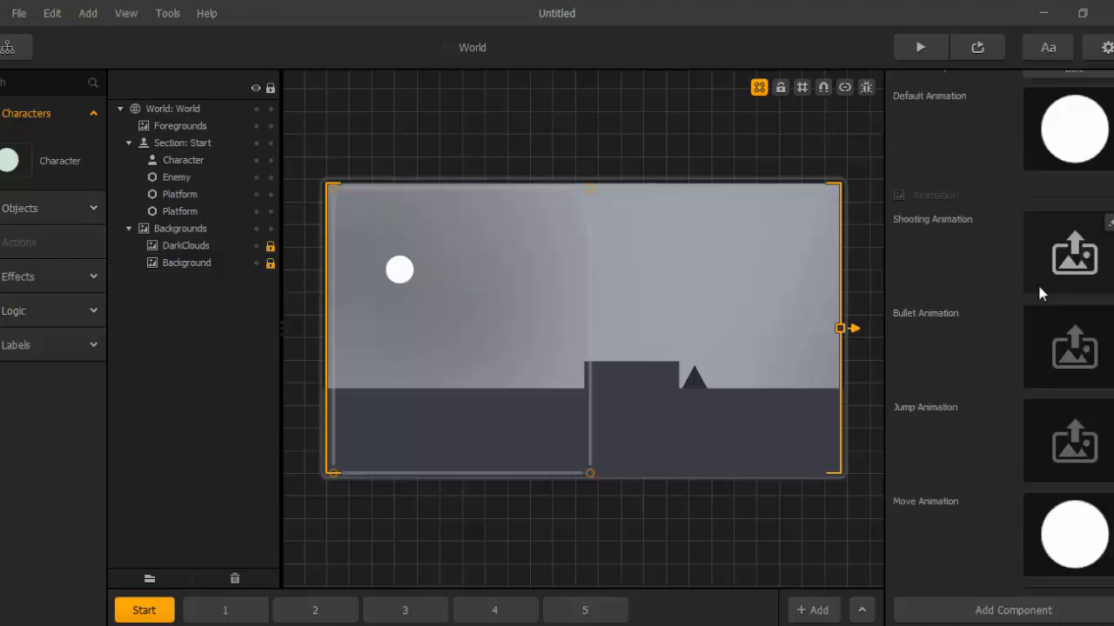
{"action": "mouse_move", "coordinate": [1074, 325]}
{"action": "scroll", "coordinate": [1053, 348], "scroll_direction": "down", "scroll_amount": 1}
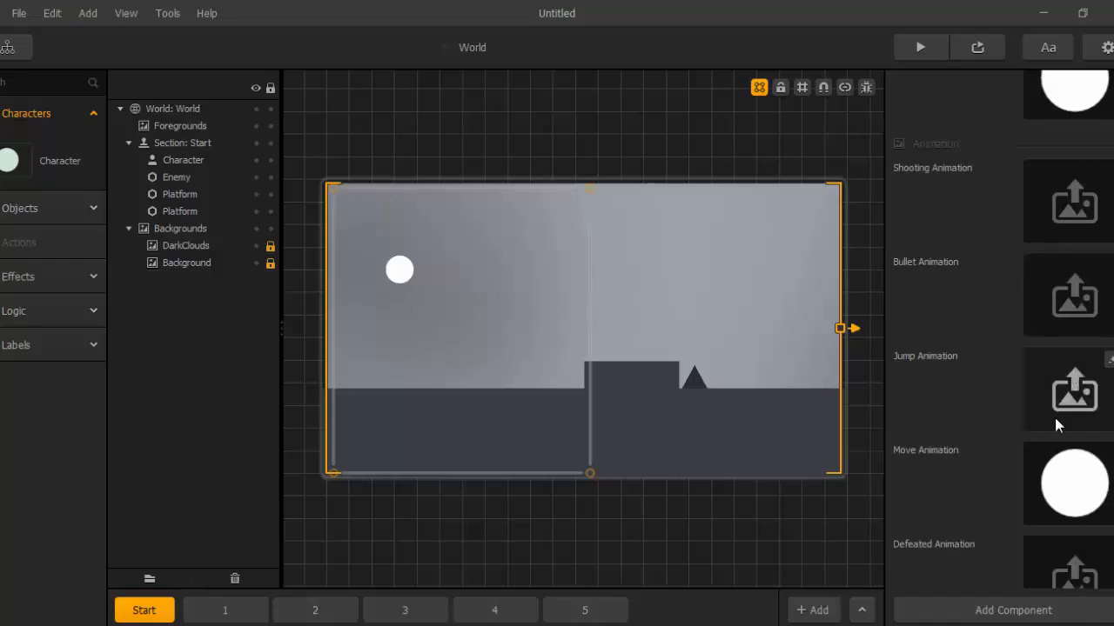
{"action": "scroll", "coordinate": [1054, 418], "scroll_direction": "down", "scroll_amount": 1}
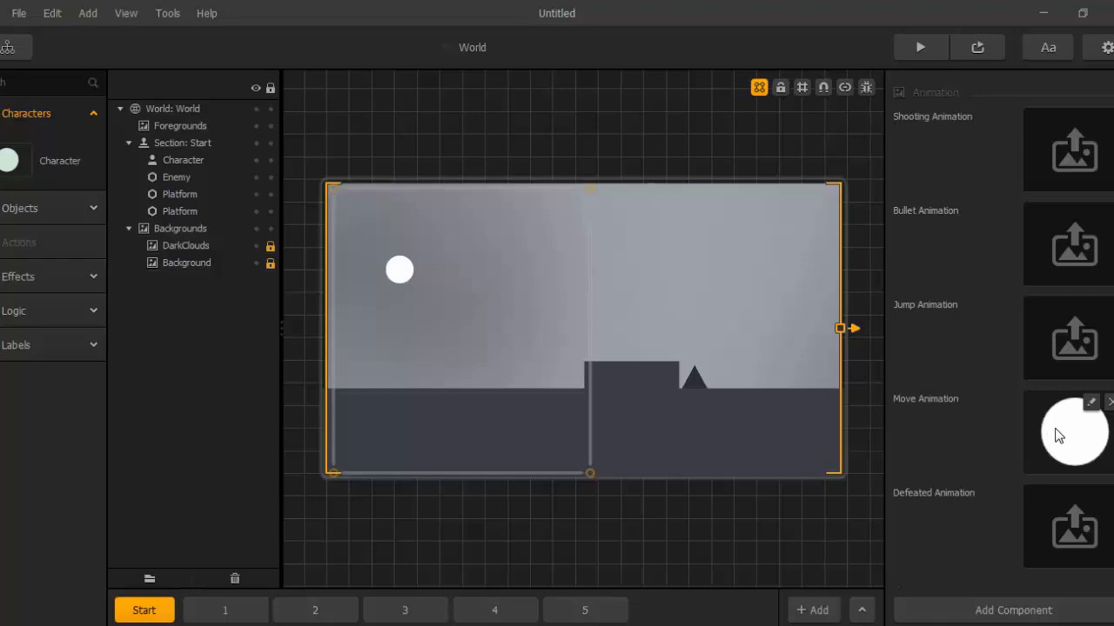
{"action": "scroll", "coordinate": [1058, 435], "scroll_direction": "down", "scroll_amount": 1}
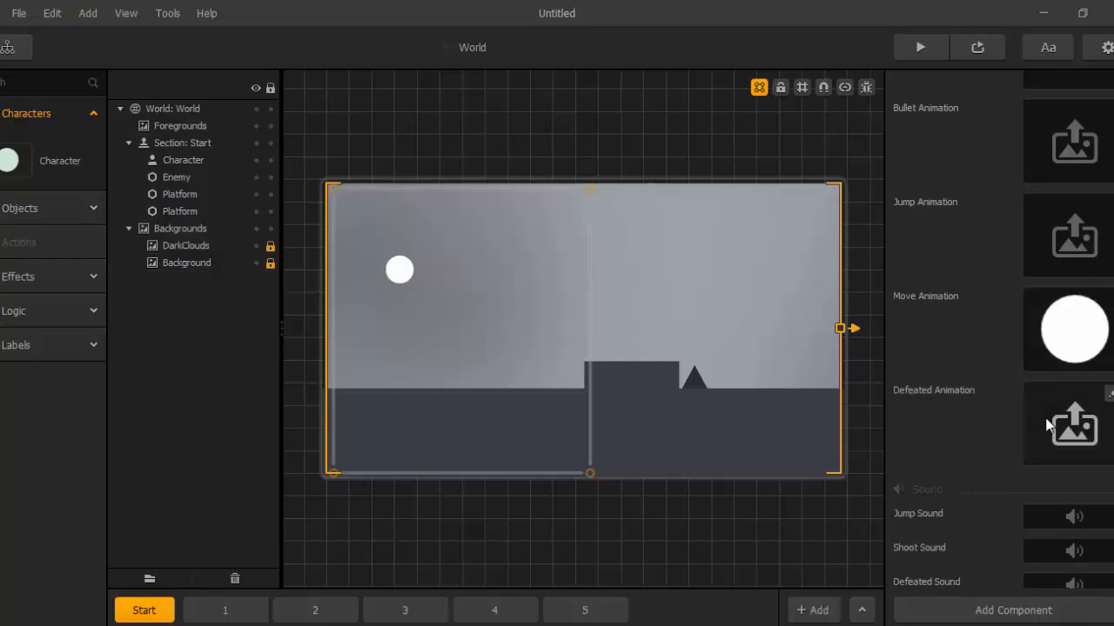
{"action": "scroll", "coordinate": [1045, 416], "scroll_direction": "down", "scroll_amount": 1}
{"action": "scroll", "coordinate": [1050, 390], "scroll_direction": "down", "scroll_amount": 1}
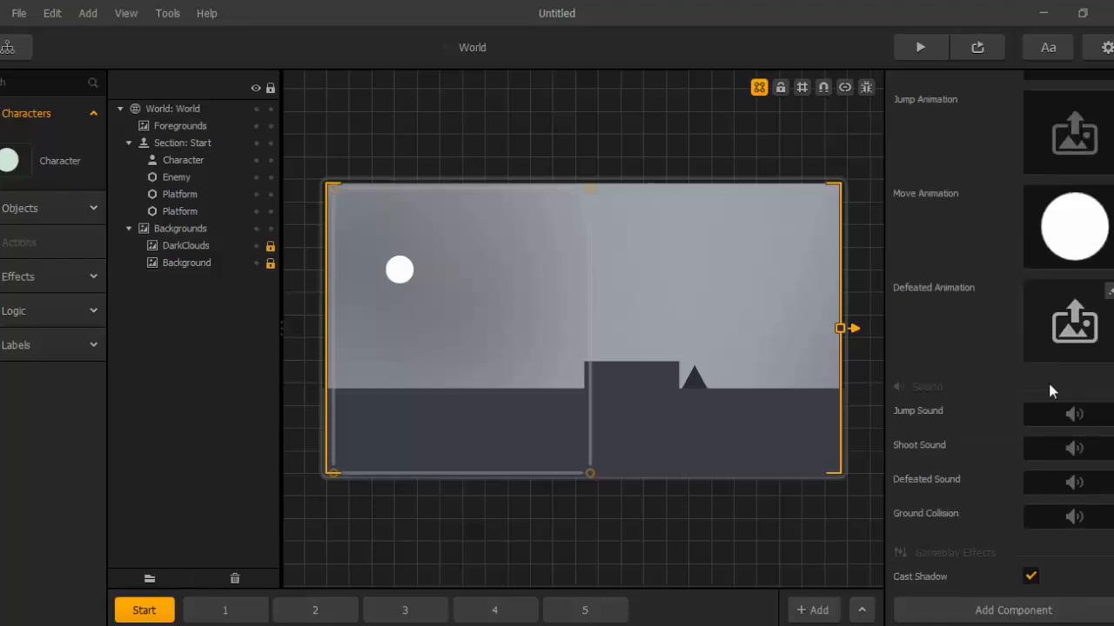
Examine the Character's sound, effects, monetization and gameplay settings, and the components such as Advanced Move that can be added.
{"action": "scroll", "coordinate": [1054, 383], "scroll_direction": "down", "scroll_amount": 2}
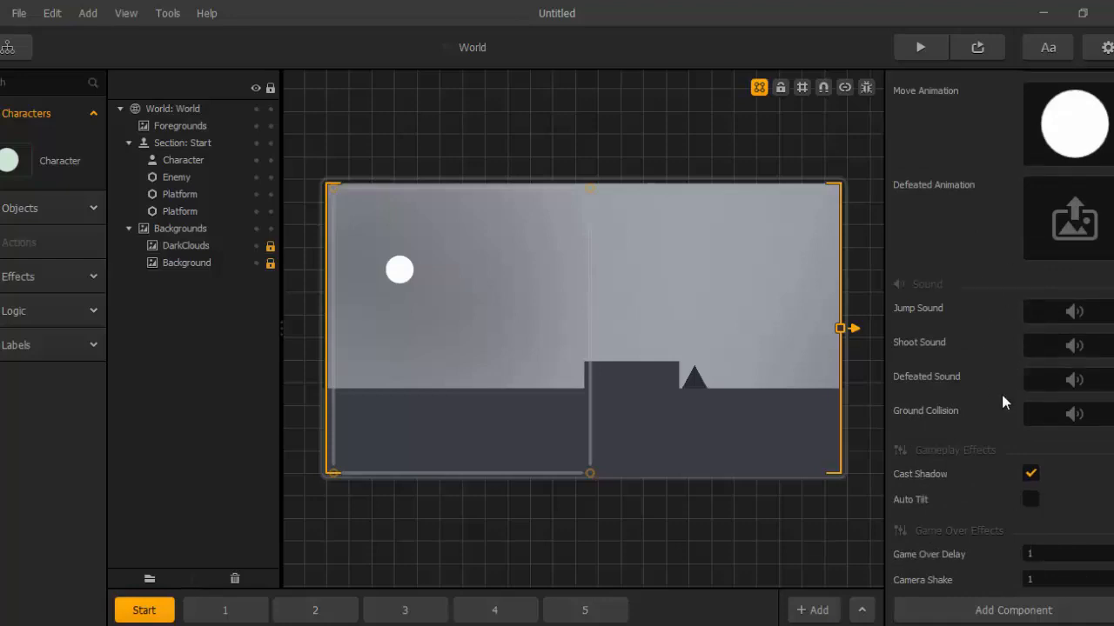
{"action": "scroll", "coordinate": [1025, 399], "scroll_direction": "down", "scroll_amount": 4}
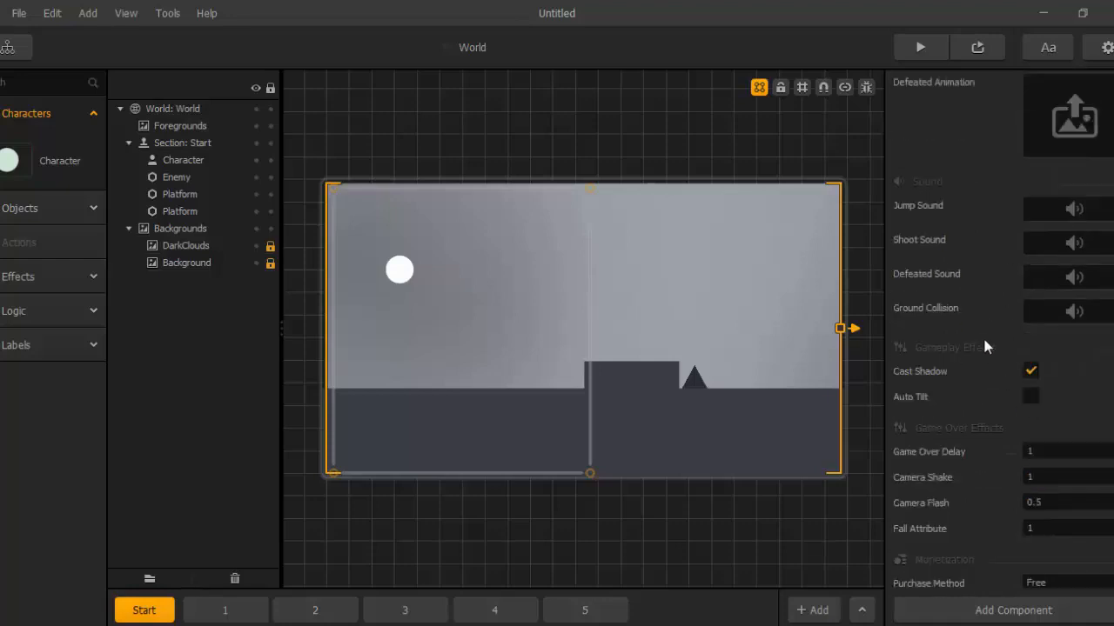
{"action": "scroll", "coordinate": [986, 244], "scroll_direction": "down", "scroll_amount": 1}
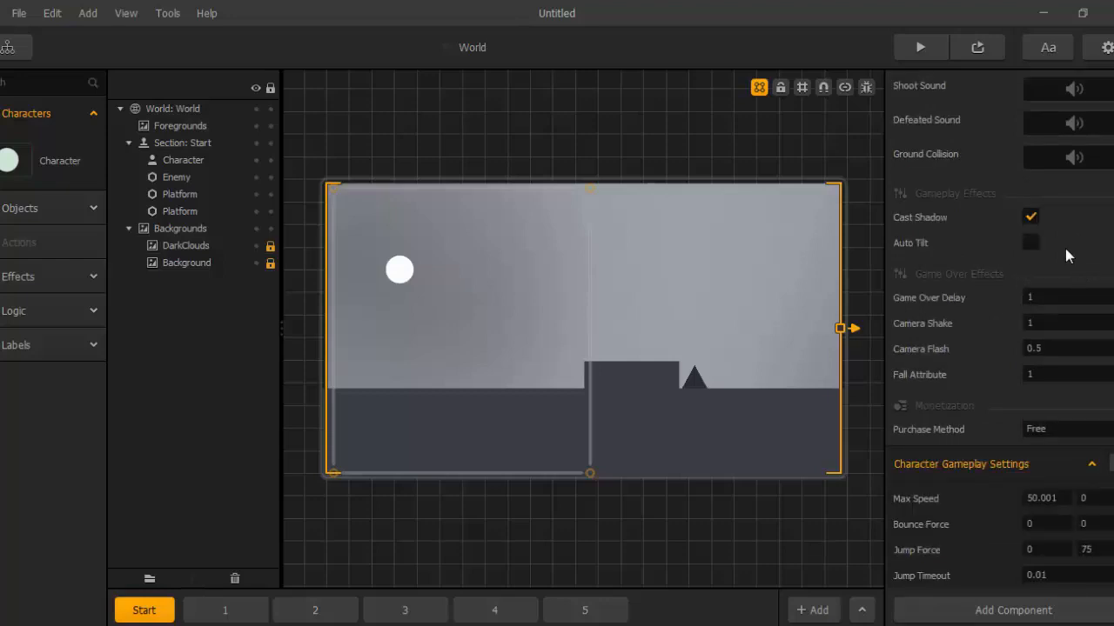
{"action": "scroll", "coordinate": [1072, 257], "scroll_direction": "down", "scroll_amount": 3}
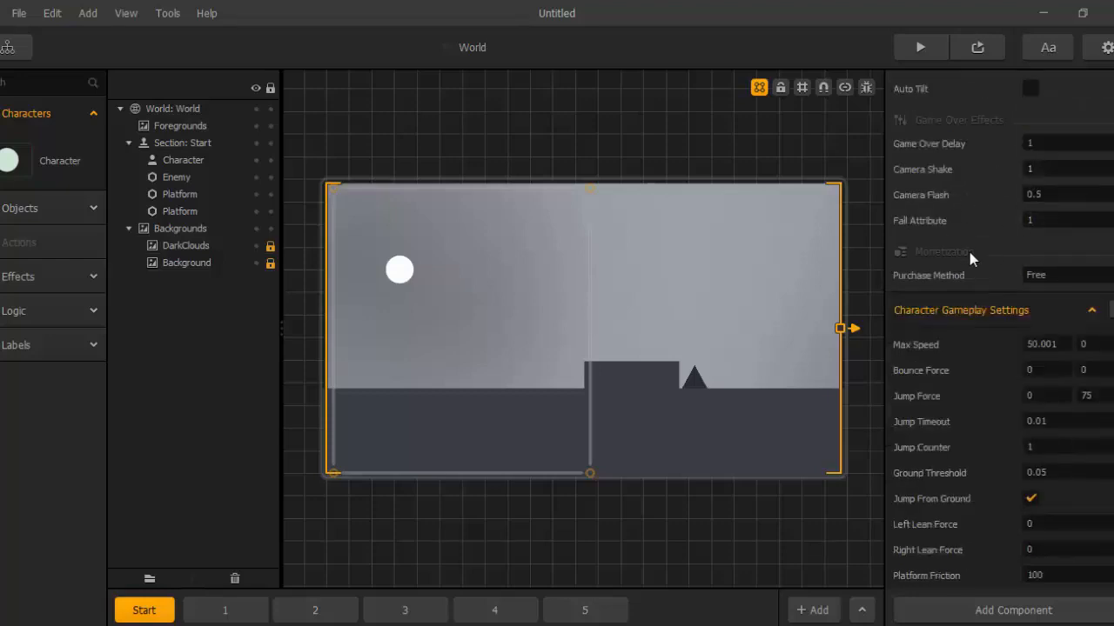
{"action": "scroll", "coordinate": [986, 320], "scroll_direction": "down", "scroll_amount": 1}
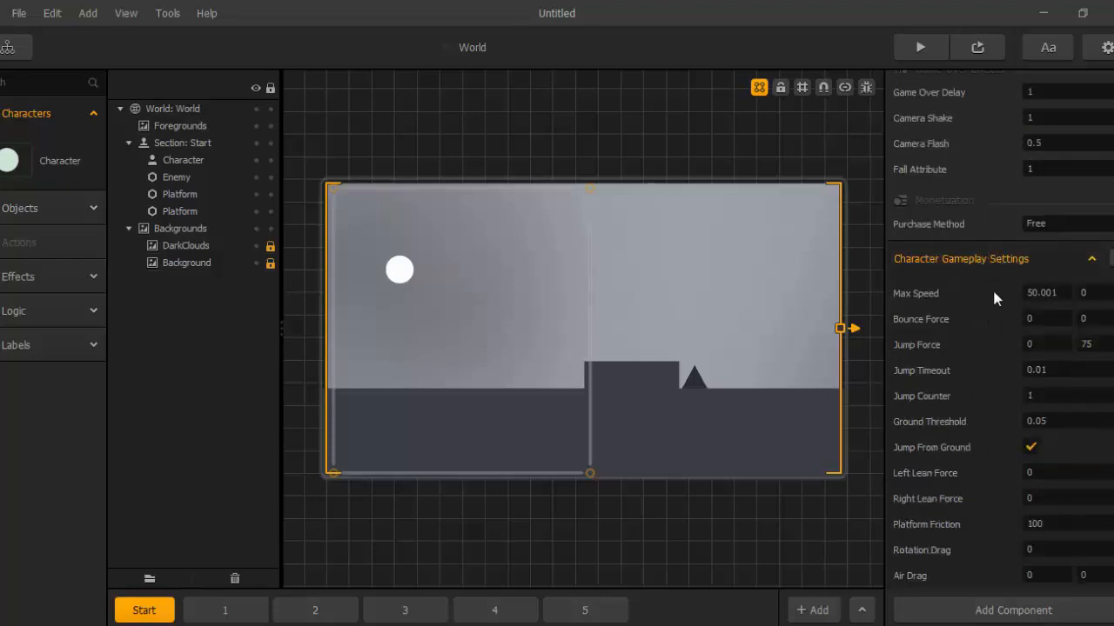
{"action": "scroll", "coordinate": [995, 299], "scroll_direction": "down", "scroll_amount": 2}
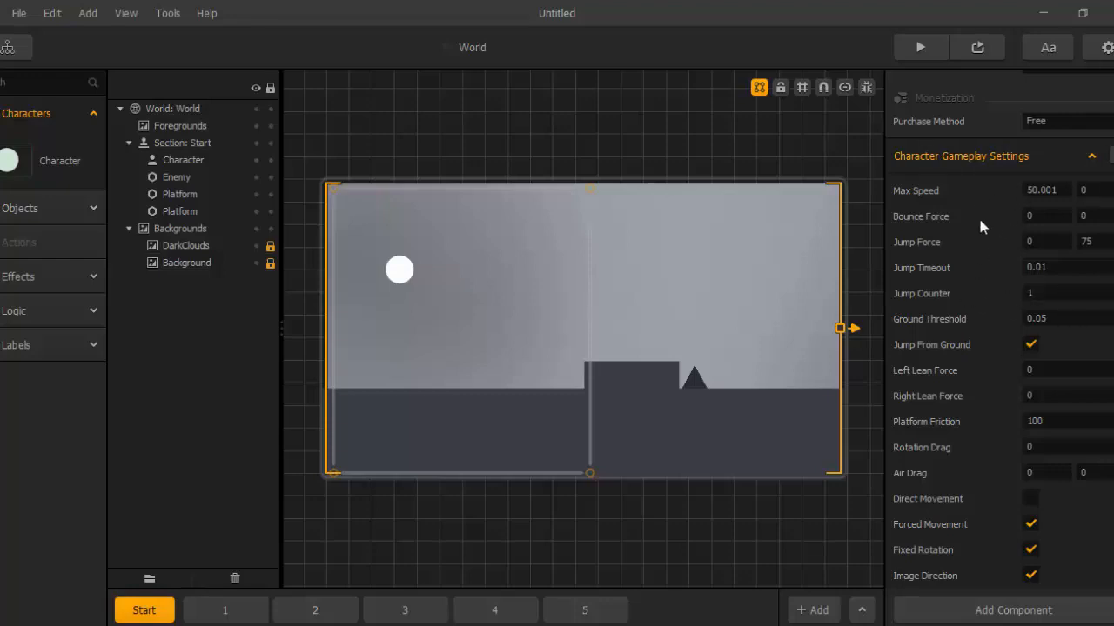
{"action": "scroll", "coordinate": [979, 221], "scroll_direction": "down", "scroll_amount": 1}
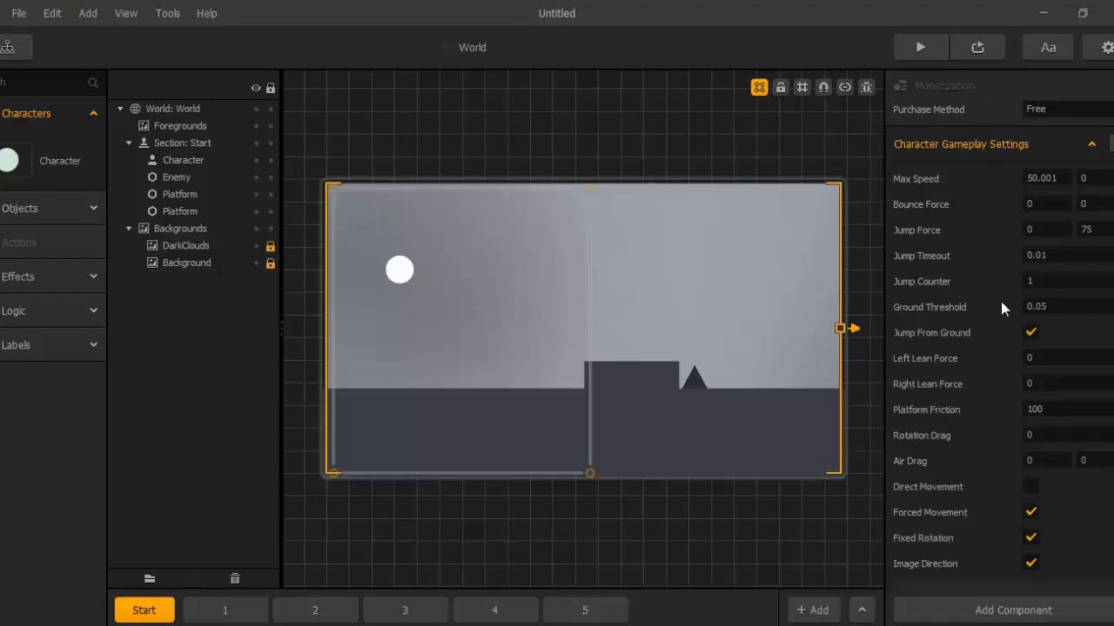
{"action": "left_click", "coordinate": [1011, 611]}
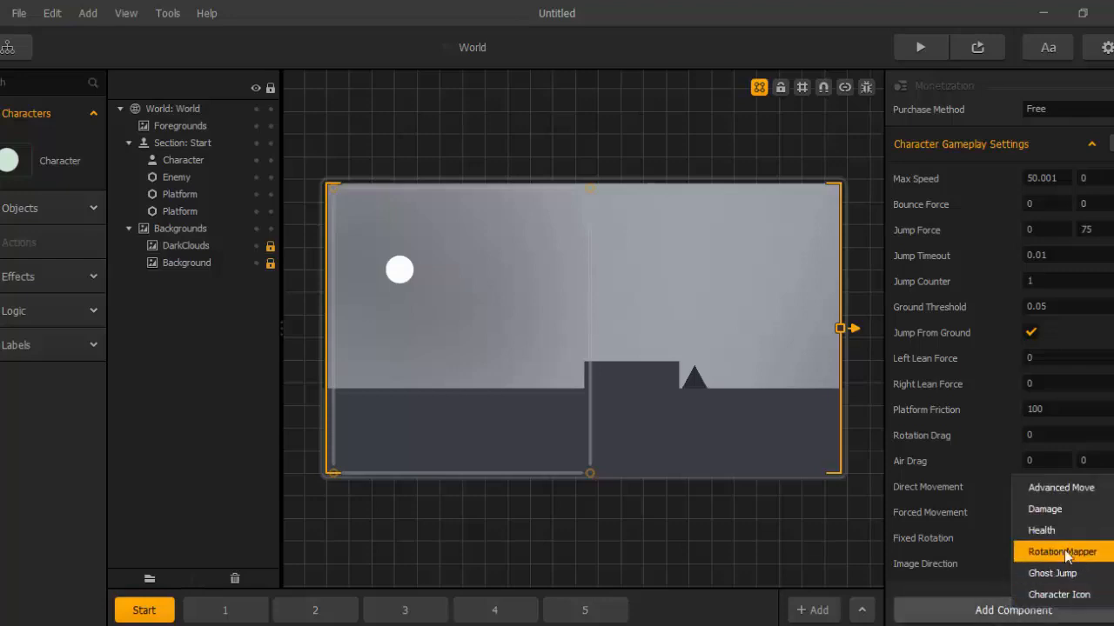
{"action": "left_click", "coordinate": [1053, 489]}
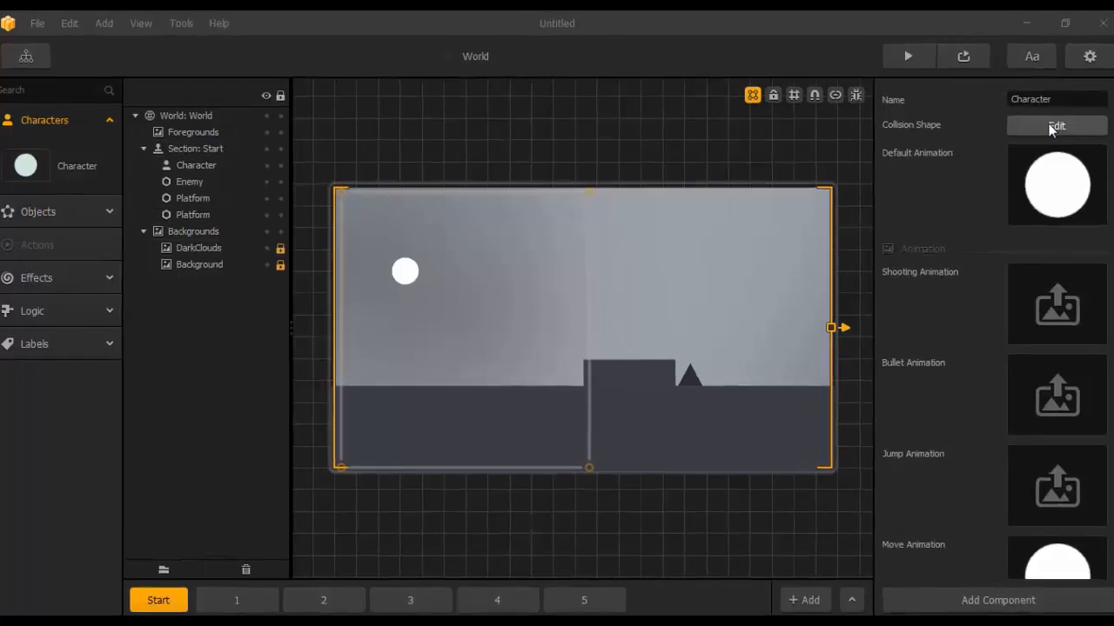
Change the Character's collision shape to Circle and enlarge it to match the ball's outline.
{"action": "left_click", "coordinate": [1069, 121]}
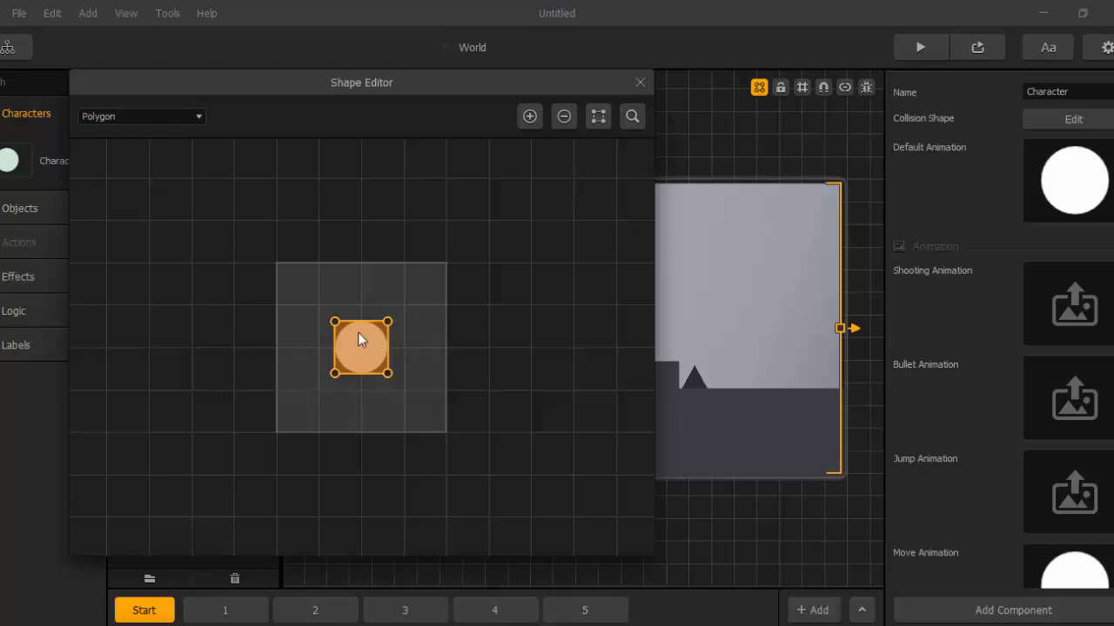
{"action": "left_click", "coordinate": [198, 116]}
{"action": "left_click", "coordinate": [114, 152]}
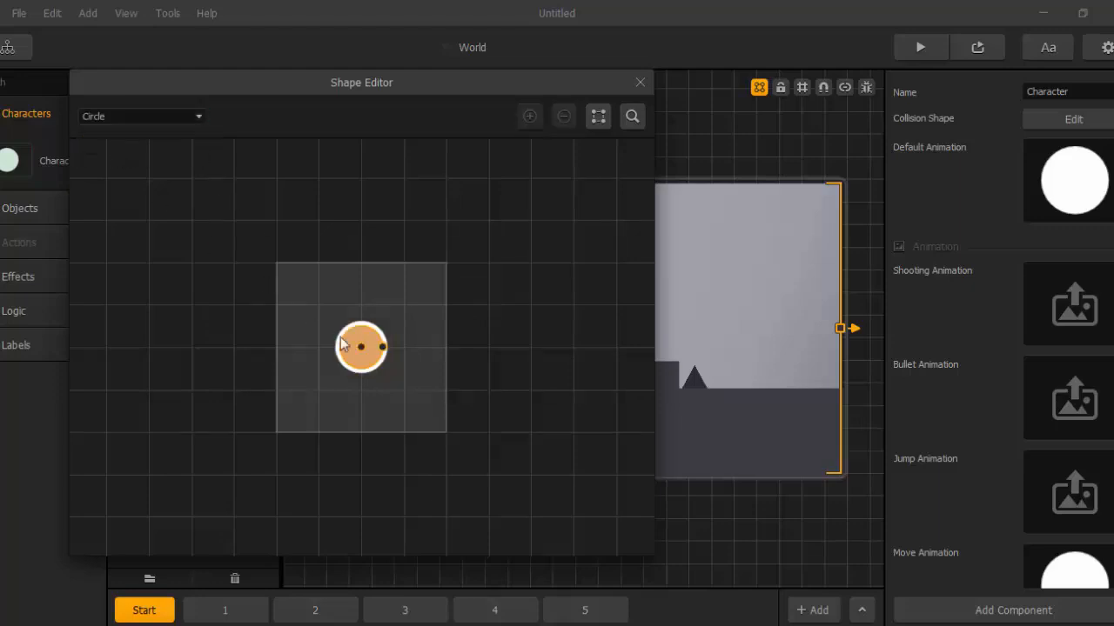
{"action": "scroll", "coordinate": [347, 338], "scroll_direction": "up", "scroll_amount": 5}
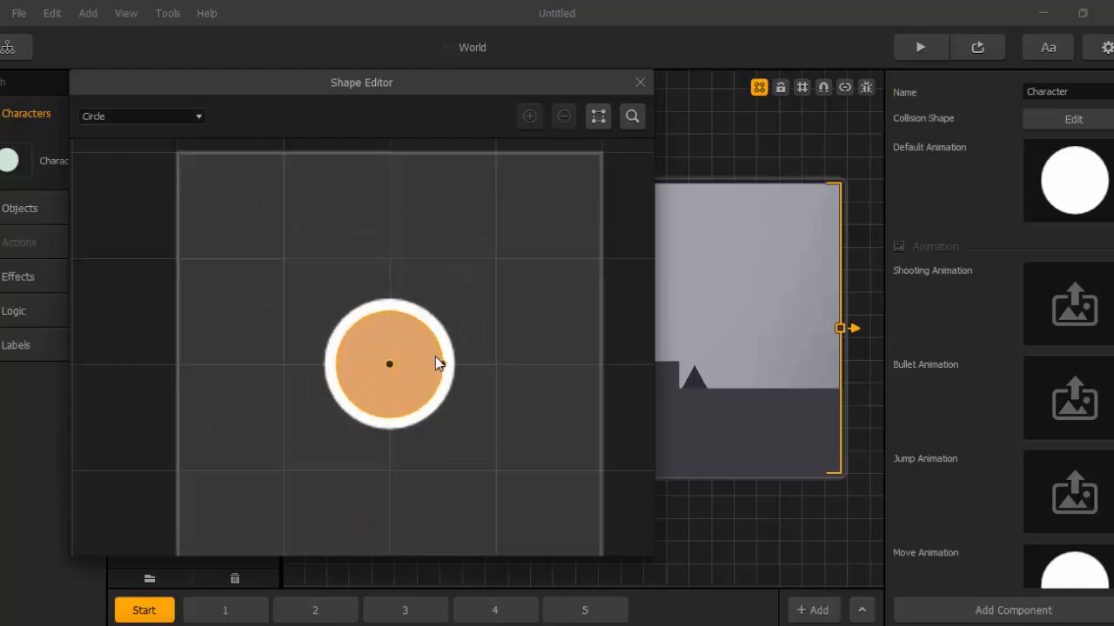
{"action": "mouse_move", "coordinate": [449, 368]}
{"action": "left_mouse_down"}
{"action": "mouse_move", "coordinate": [491, 378]}
{"action": "mouse_move", "coordinate": [455, 377]}
{"action": "left_mouse_up"}
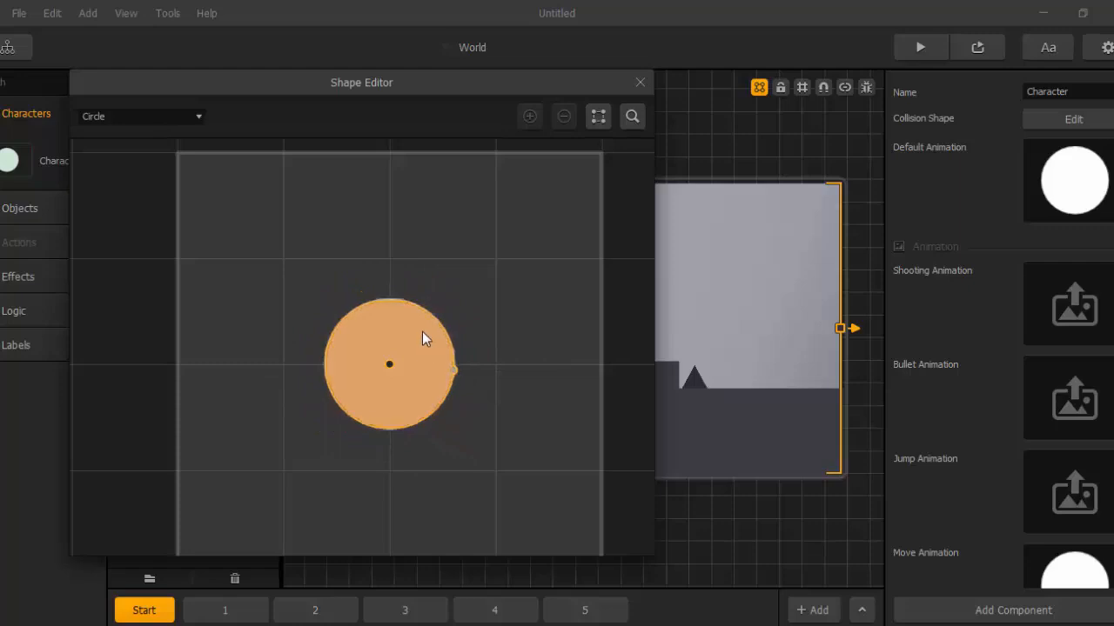
{"action": "scroll", "coordinate": [422, 332], "scroll_direction": "down", "scroll_amount": 1}
{"action": "scroll", "coordinate": [421, 342], "scroll_direction": "up", "scroll_amount": 1}
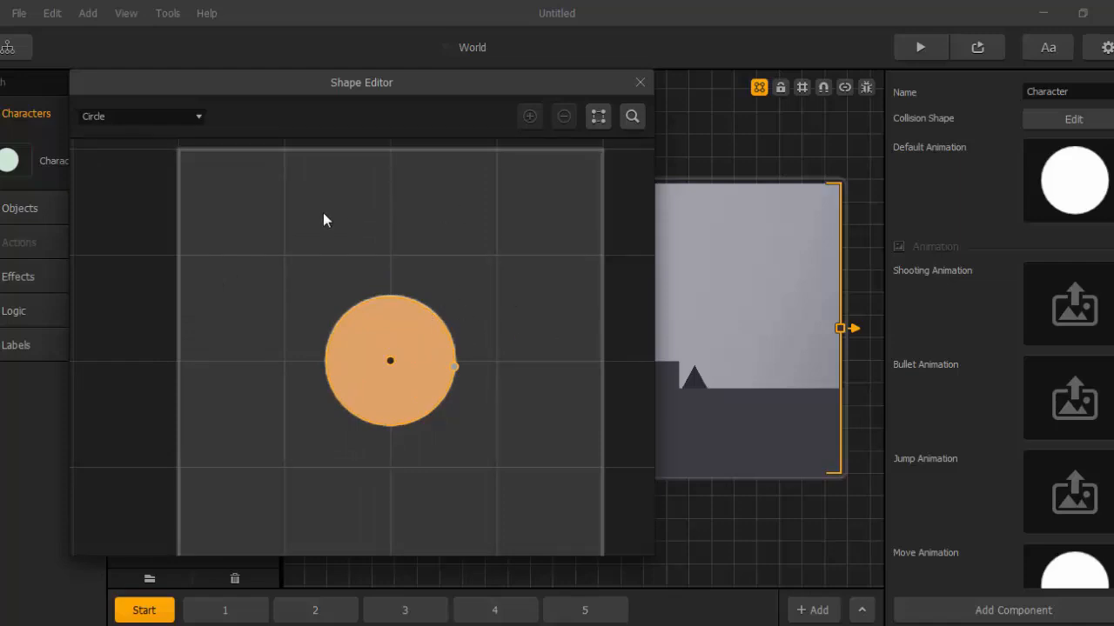
Switch the Character's collision shape back to Polygon.
{"action": "left_click", "coordinate": [198, 117]}
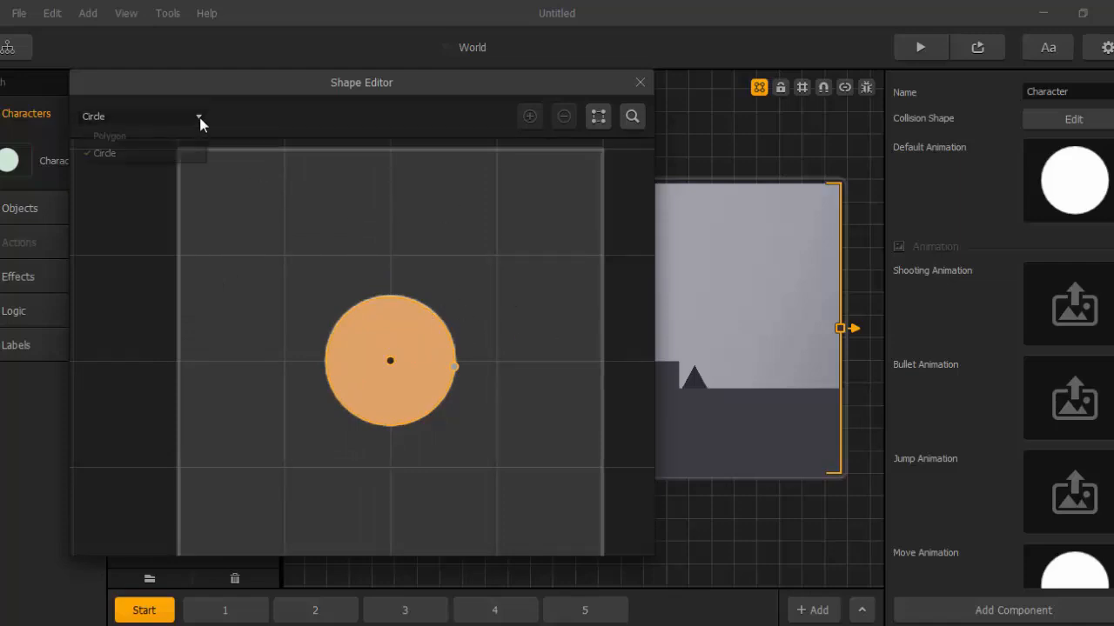
{"action": "left_click", "coordinate": [191, 136]}
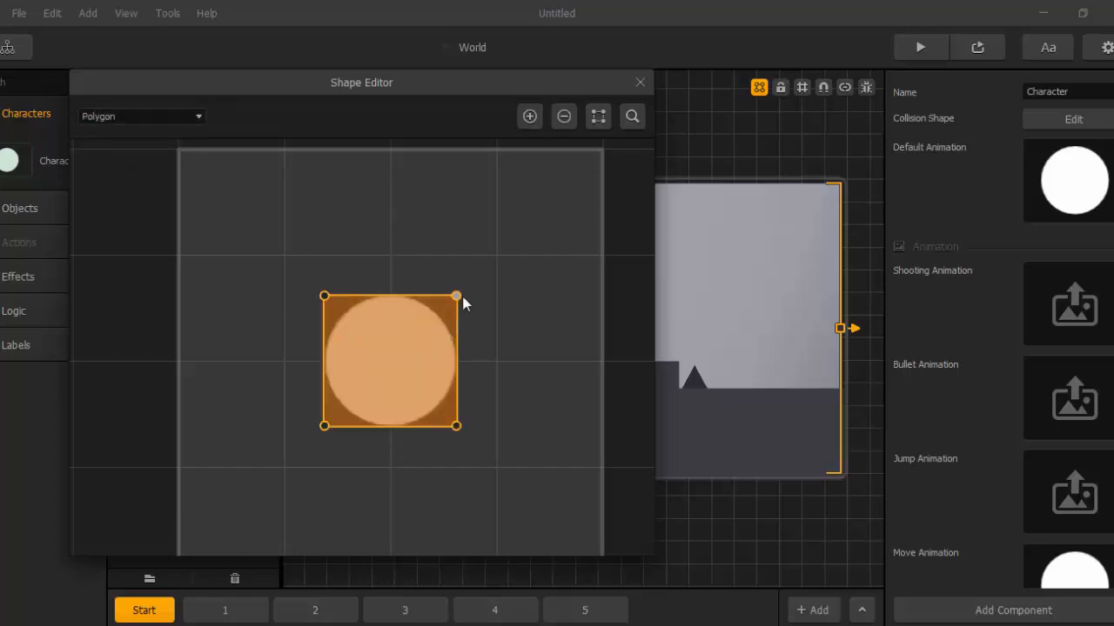
Add points to the Character's collision polygon and reposition its corners to form a six-point outline around the ball.
{"action": "left_click", "coordinate": [530, 116]}
{"action": "left_click_drag", "start_coordinate": [456, 298], "coordinate": [388, 256]}
{"action": "left_click_drag", "start_coordinate": [456, 361], "coordinate": [466, 296]}
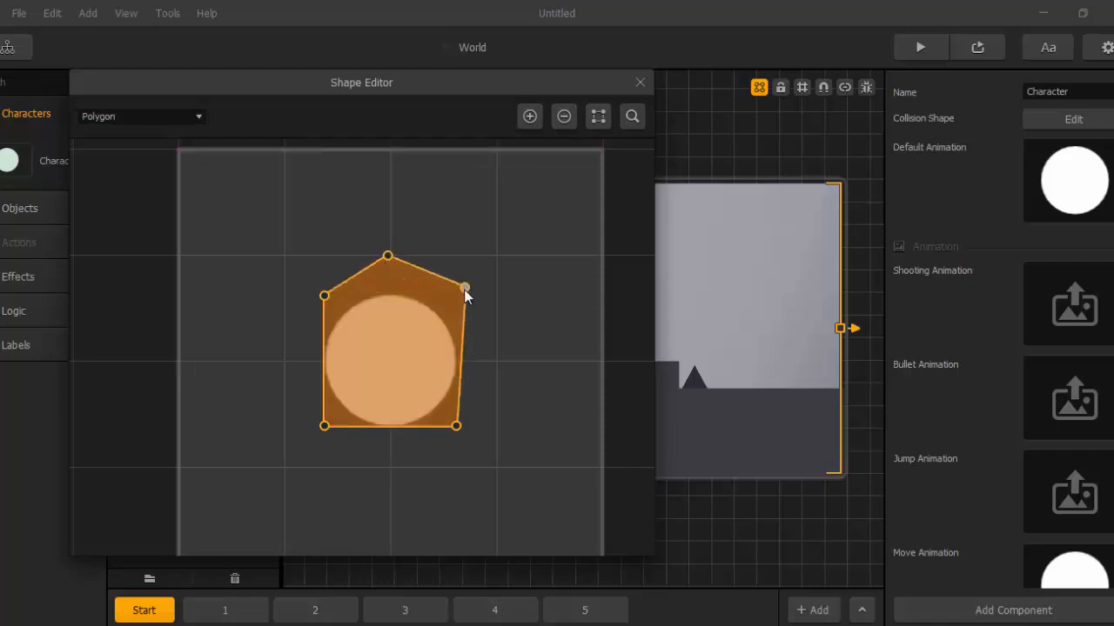
{"action": "left_click", "coordinate": [460, 421]}
{"action": "left_click_drag", "start_coordinate": [456, 426], "coordinate": [467, 397]}
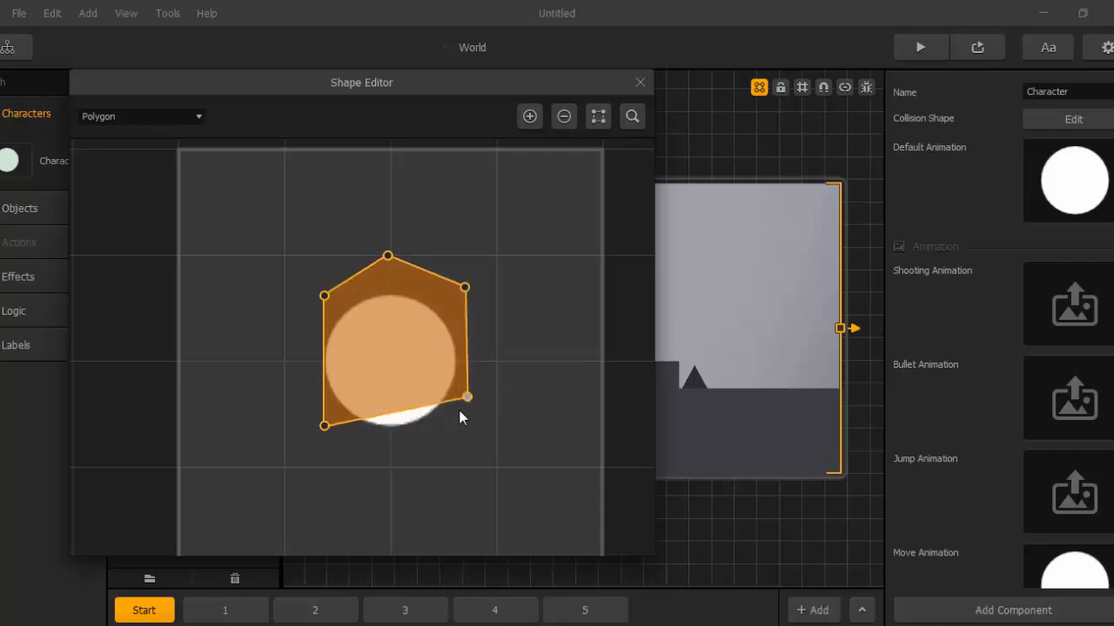
{"action": "left_click", "coordinate": [529, 116]}
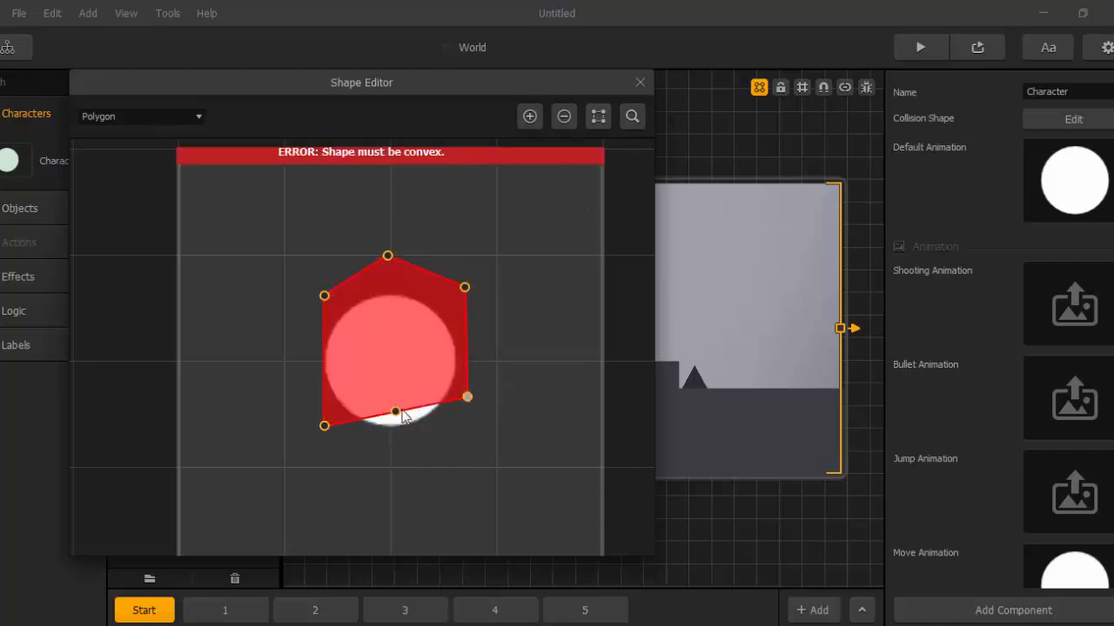
{"action": "left_click_drag", "start_coordinate": [395, 411], "coordinate": [399, 434]}
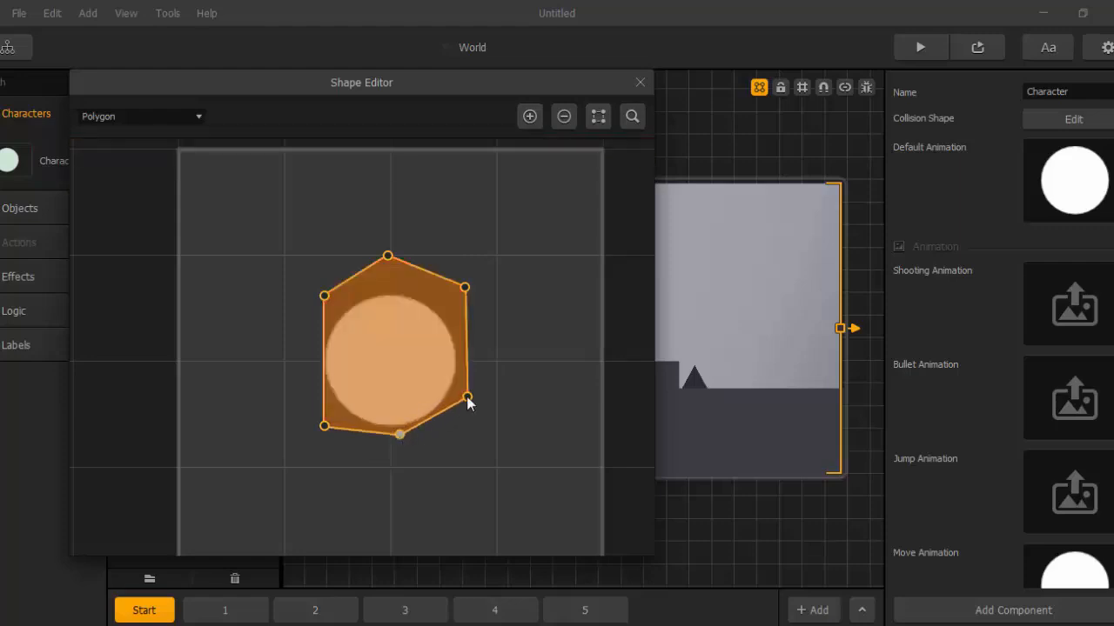
{"action": "left_click_drag", "start_coordinate": [467, 396], "coordinate": [460, 392]}
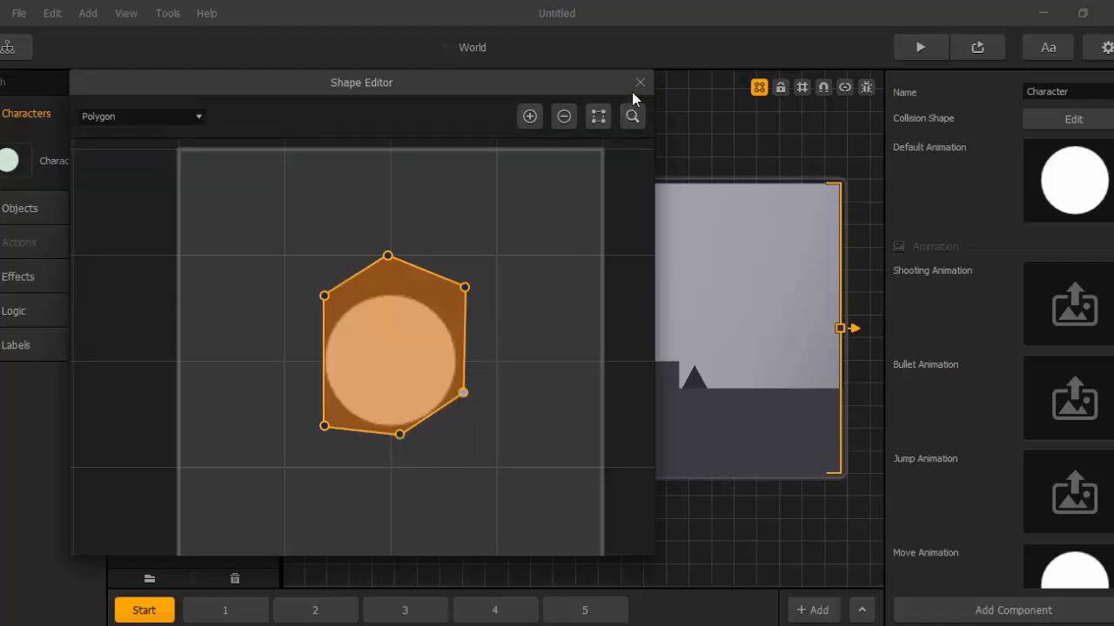
Change the Character's collision shape to Circle, enlarge it to match the ball's edge, and close the Shape Editor.
{"action": "left_click", "coordinate": [180, 120]}
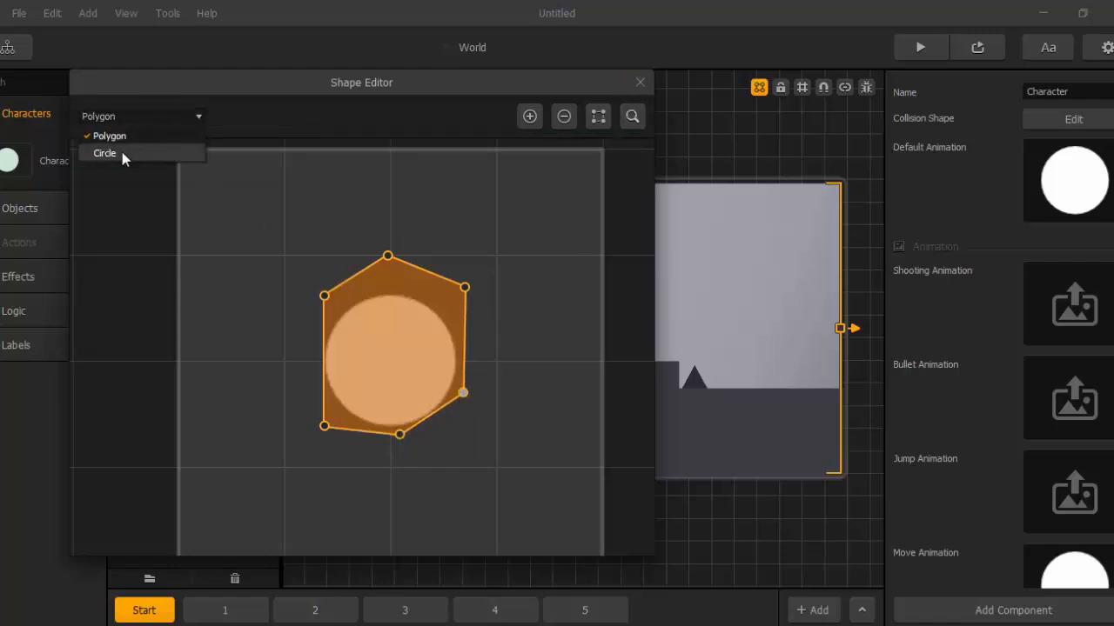
{"action": "left_click", "coordinate": [122, 153]}
{"action": "scroll", "coordinate": [500, 398], "scroll_direction": "up", "scroll_amount": 2}
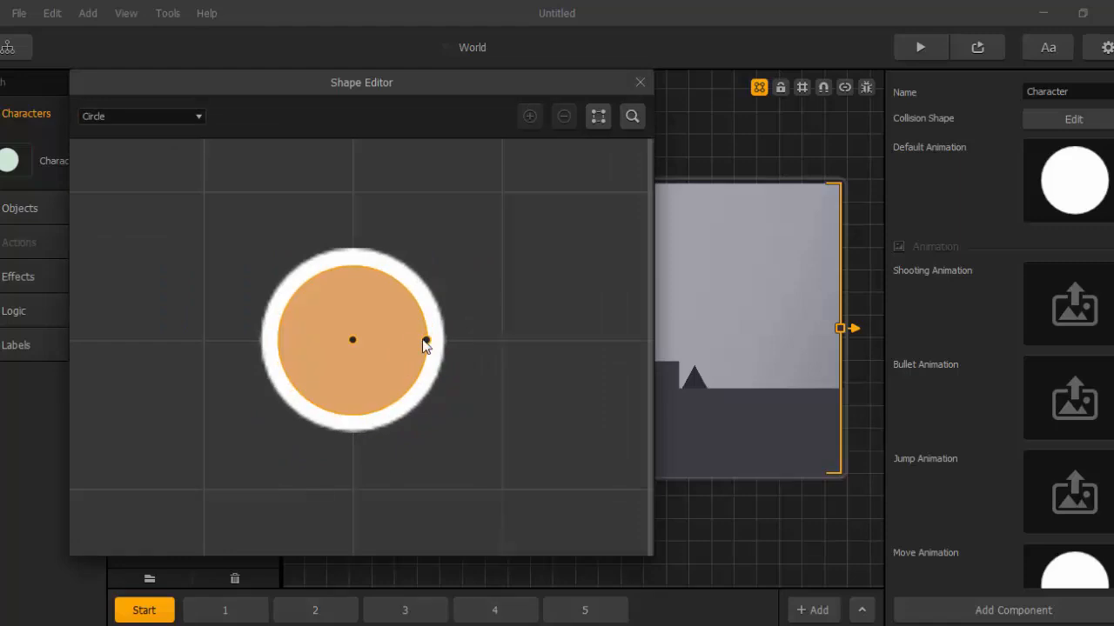
{"action": "left_click_drag", "start_coordinate": [428, 343], "coordinate": [442, 346]}
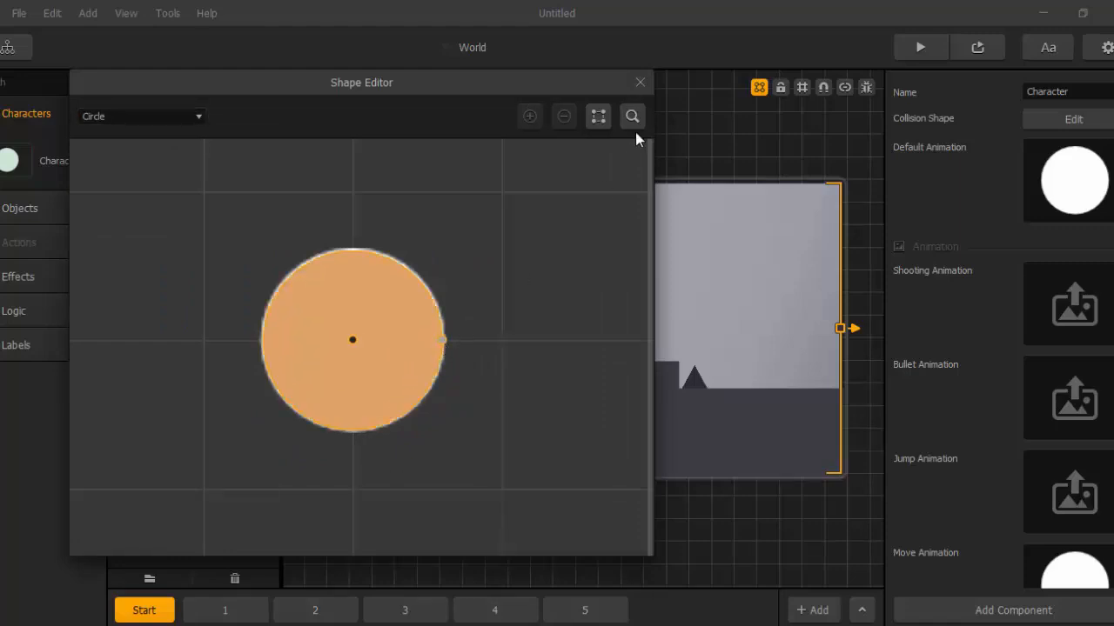
{"action": "left_click", "coordinate": [639, 85]}
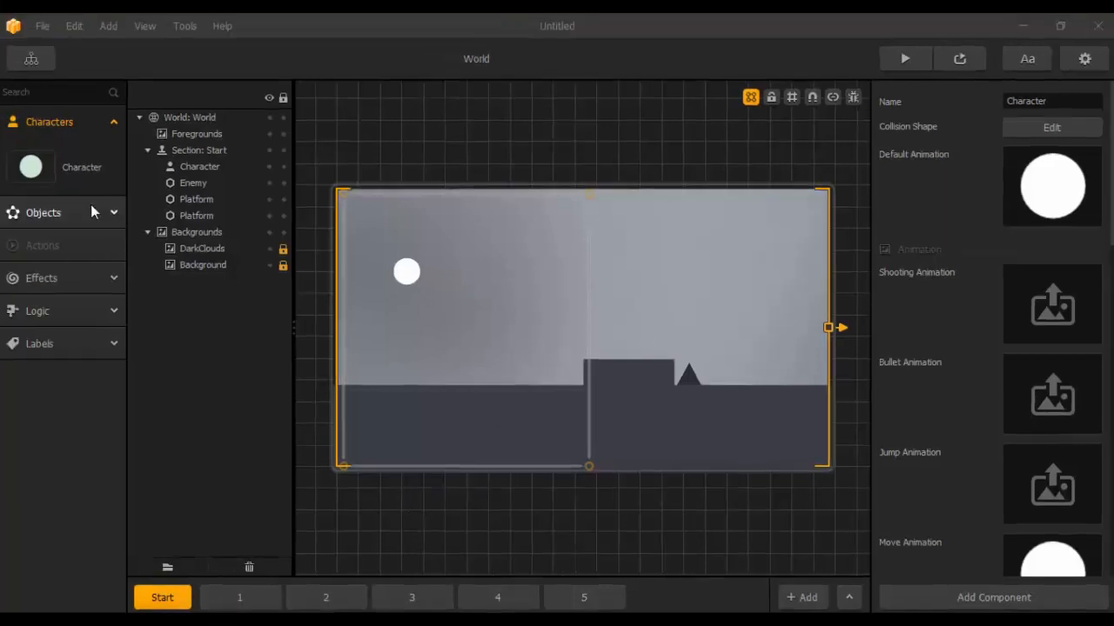
Examine the placed ground Platform's settings and the Platform object's animation and sound options.
{"action": "left_click", "coordinate": [86, 114]}
{"action": "left_click", "coordinate": [87, 151]}
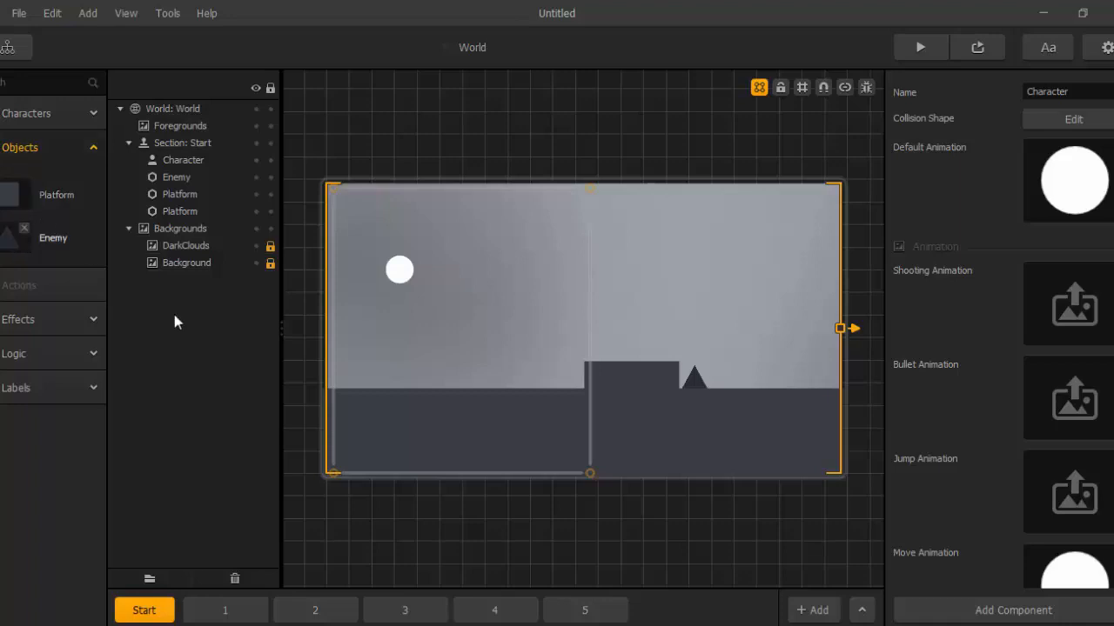
{"action": "left_click", "coordinate": [410, 417]}
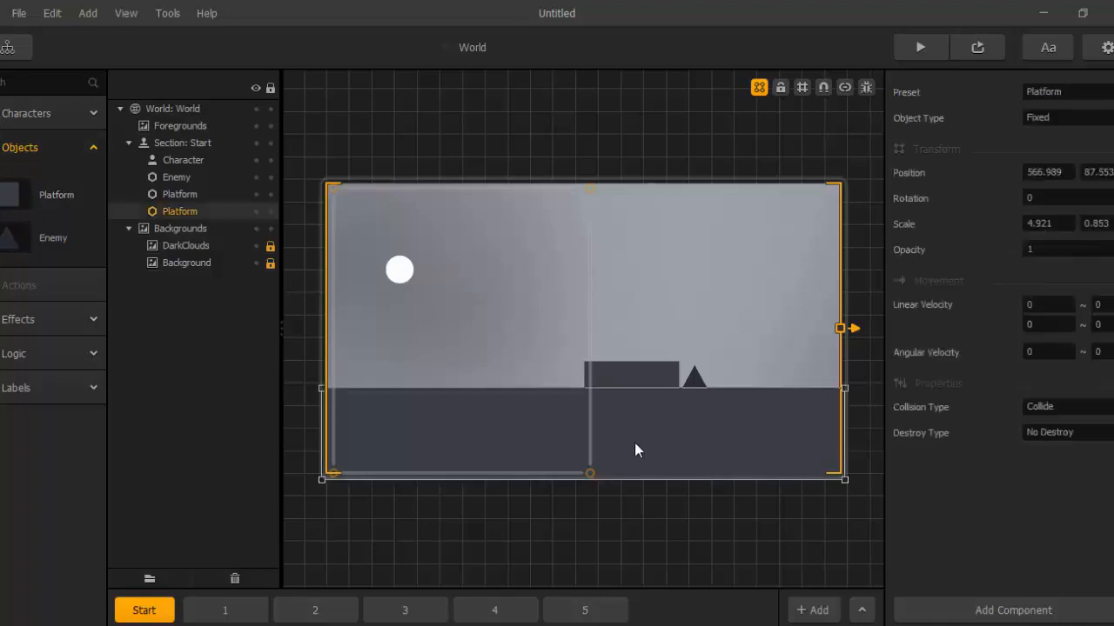
{"action": "left_click", "coordinate": [11, 201]}
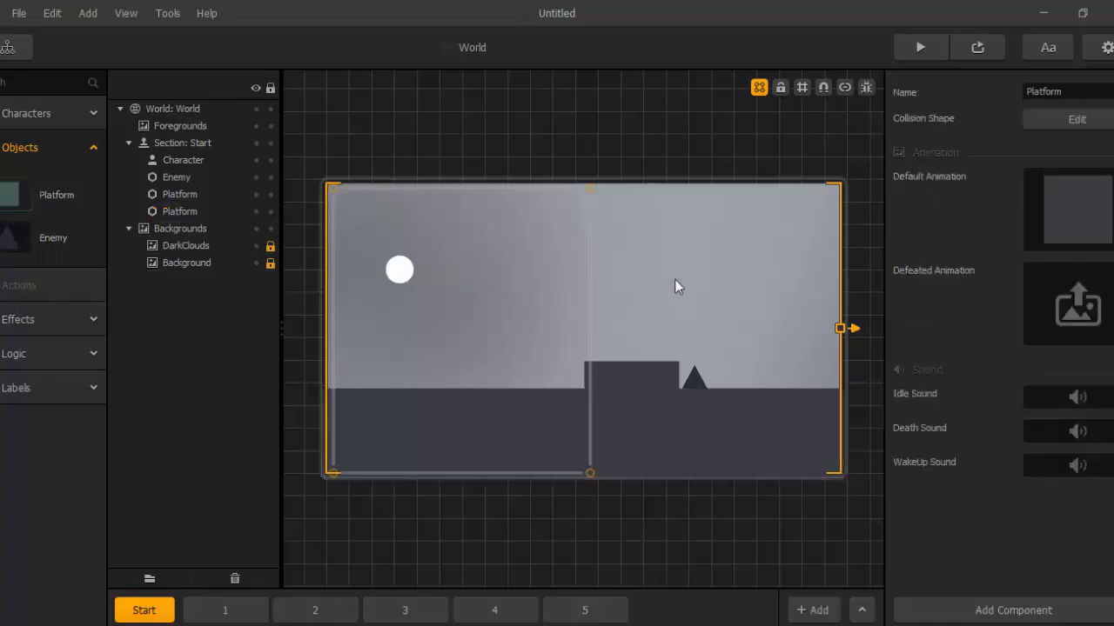
{"action": "mouse_move", "coordinate": [1075, 224]}
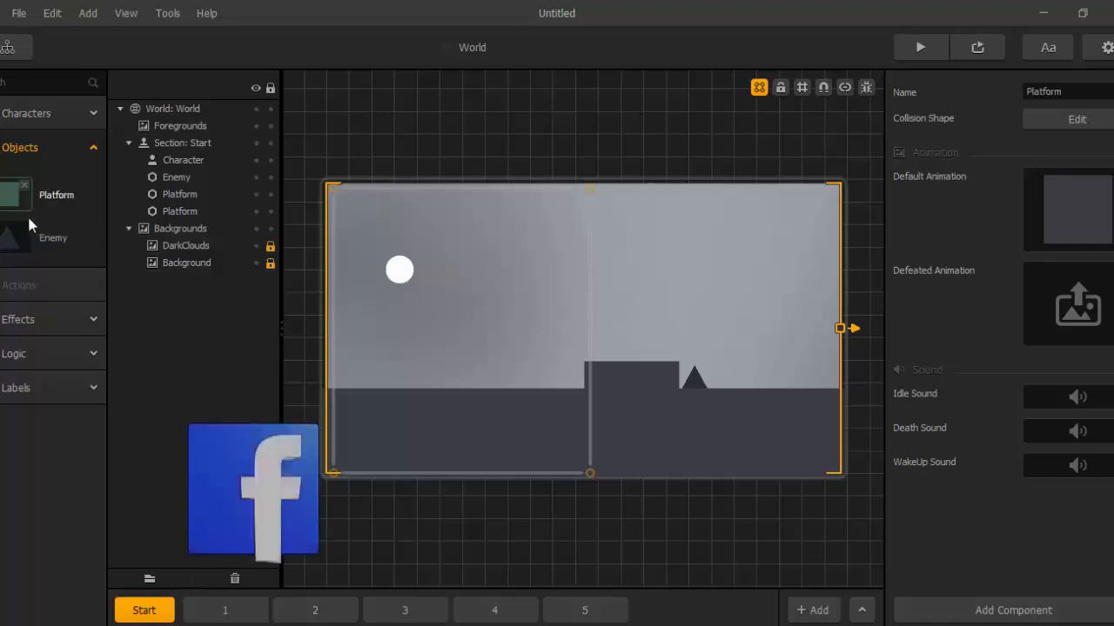
Examine the Enemy object's animation, sound and Health settings, its available components and its collision shape.
{"action": "left_click", "coordinate": [10, 239]}
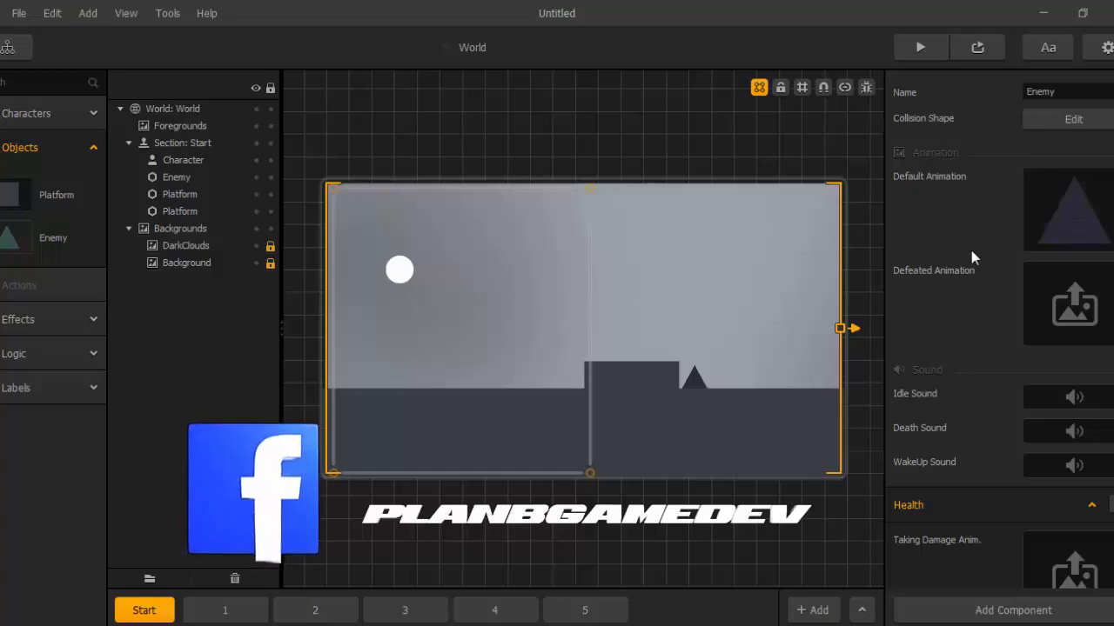
{"action": "scroll", "coordinate": [982, 252], "scroll_direction": "down", "scroll_amount": 2}
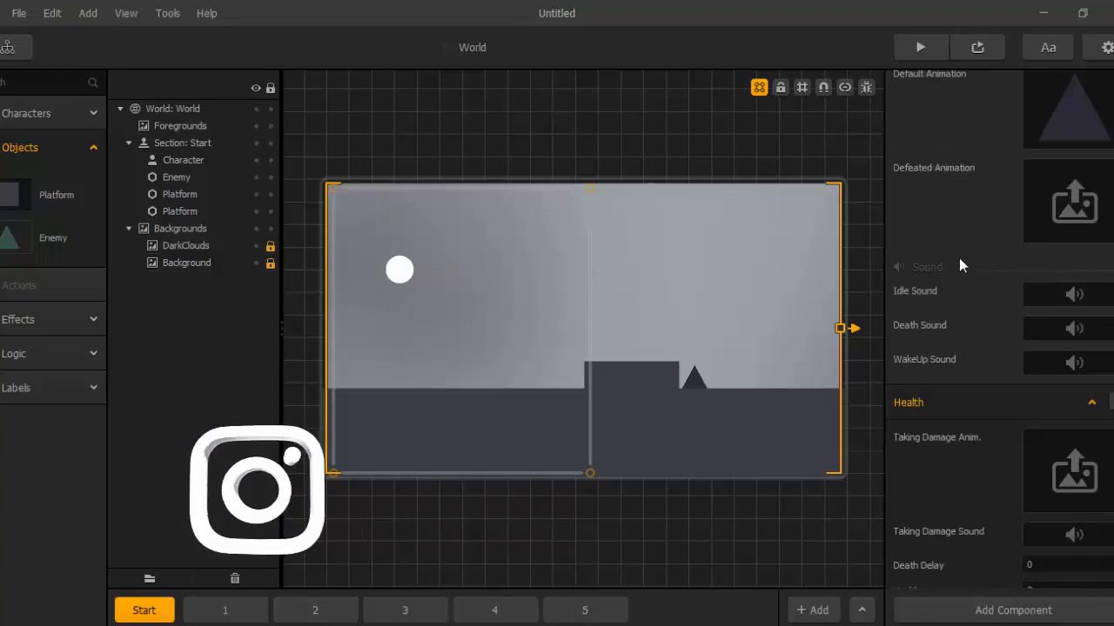
{"action": "scroll", "coordinate": [959, 258], "scroll_direction": "down", "scroll_amount": 1}
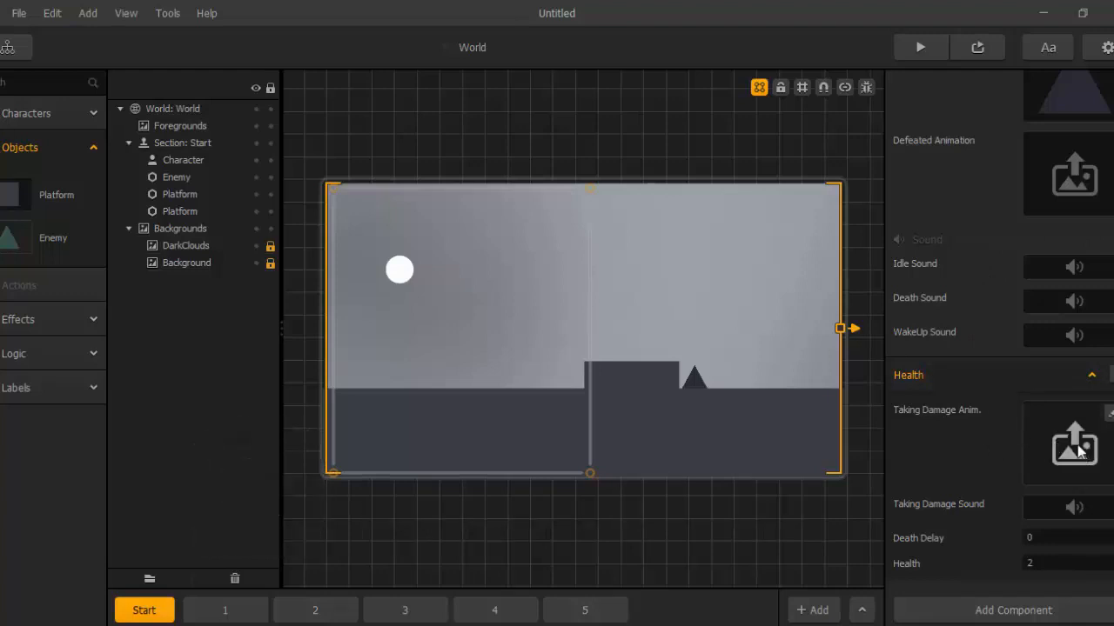
{"action": "left_click", "coordinate": [1018, 611]}
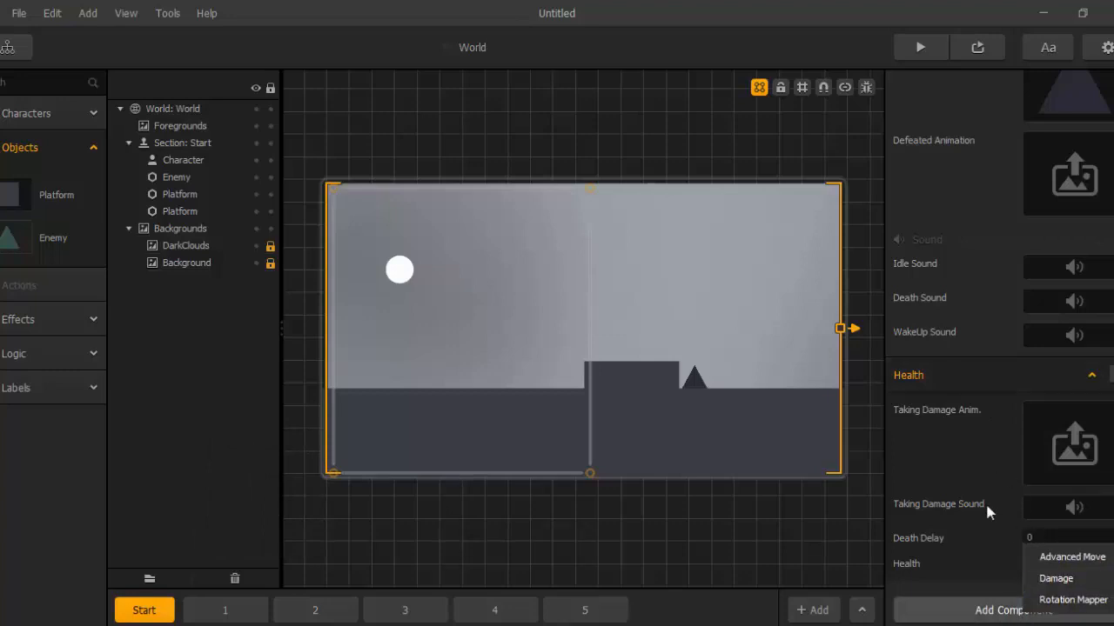
{"action": "scroll", "coordinate": [968, 242], "scroll_direction": "up", "scroll_amount": 3}
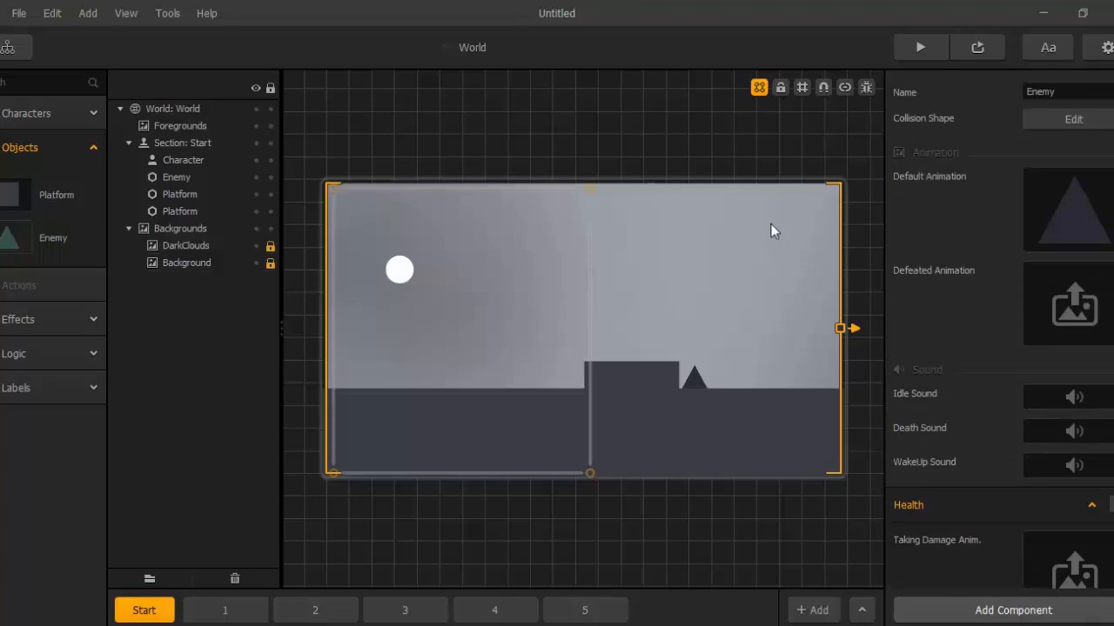
{"action": "left_click", "coordinate": [1050, 124]}
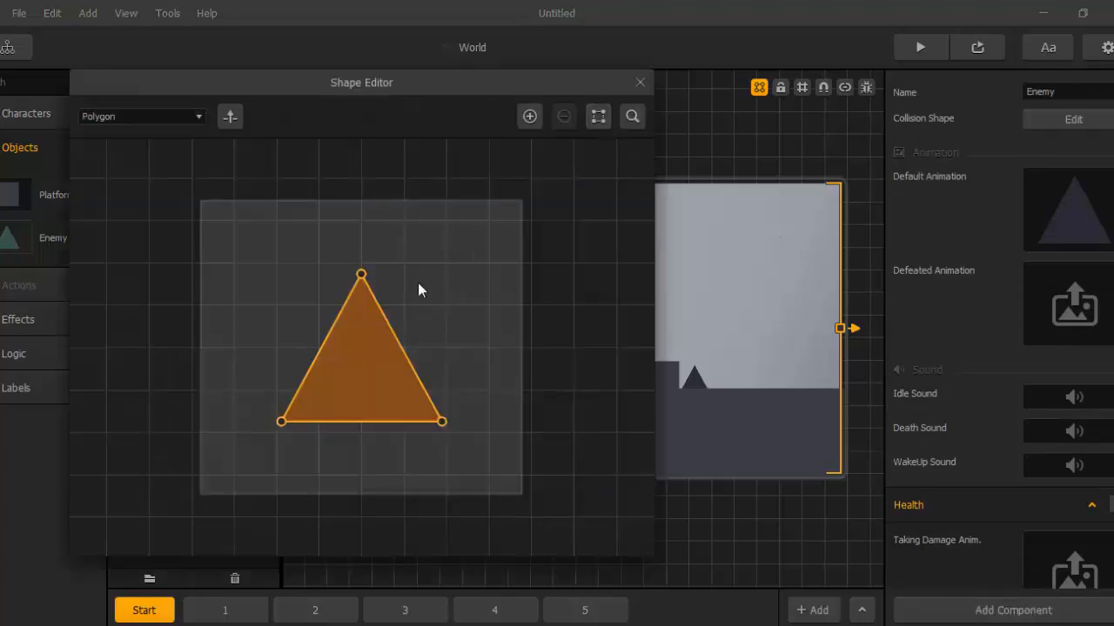
{"action": "left_click", "coordinate": [636, 82]}
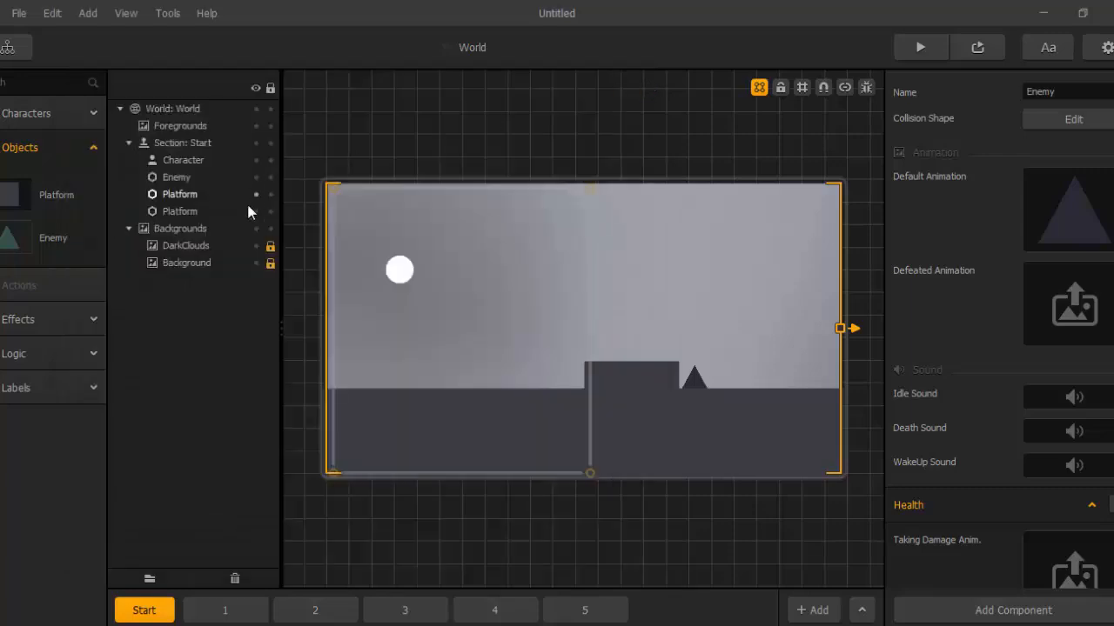
Examine the available Preset, Collision Type and Destroy Type options of the Enemy placed in the Start section.
{"action": "left_click", "coordinate": [688, 376]}
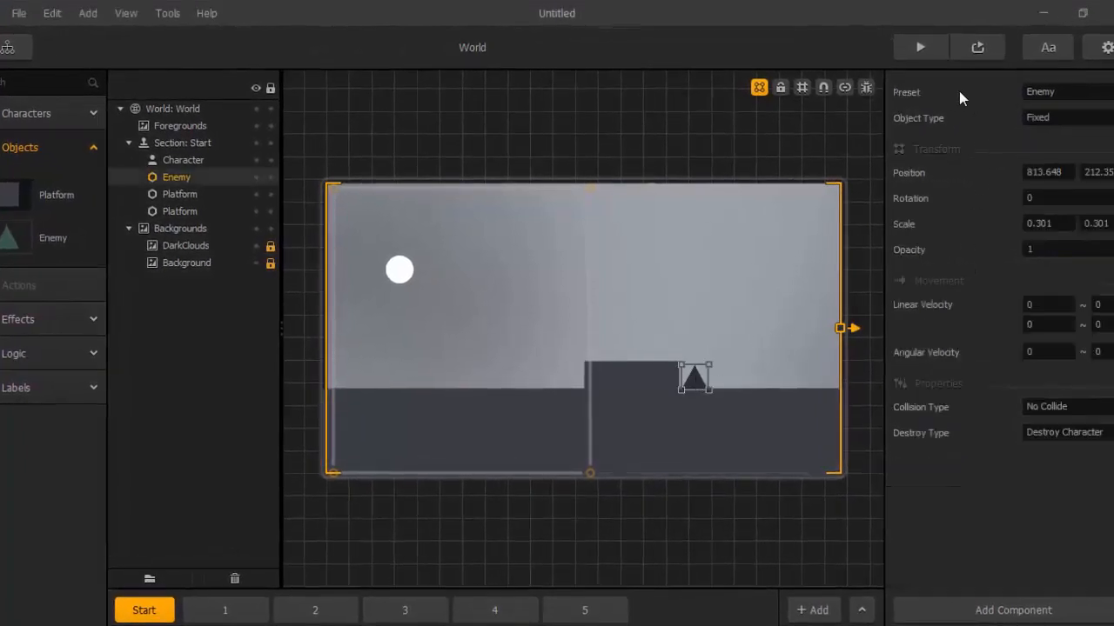
{"action": "left_click", "coordinate": [1056, 91]}
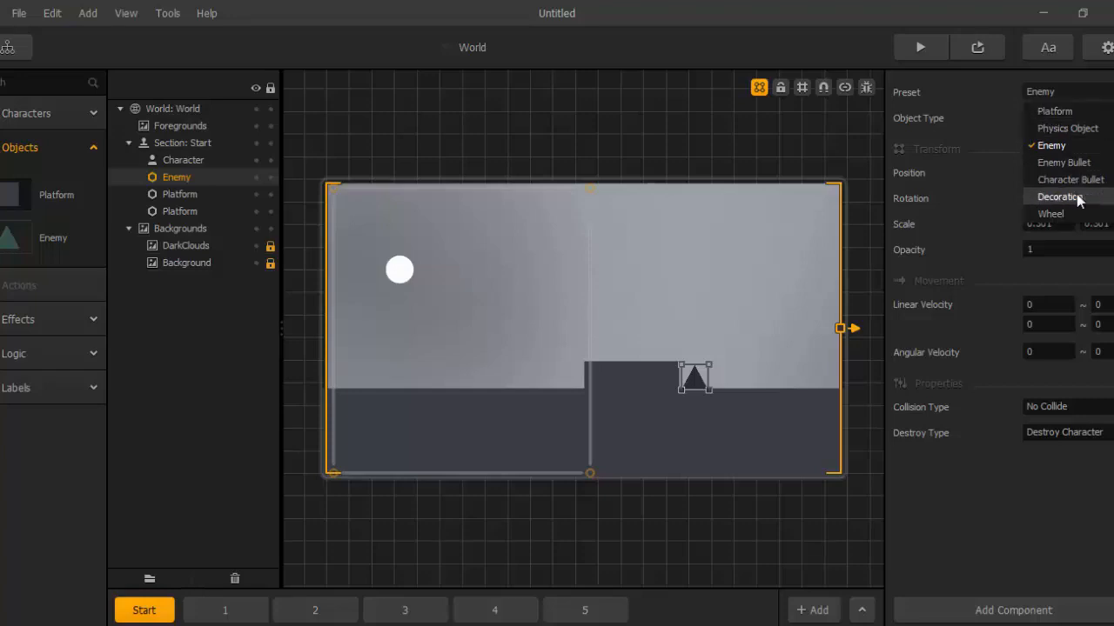
{"action": "left_click", "coordinate": [980, 117]}
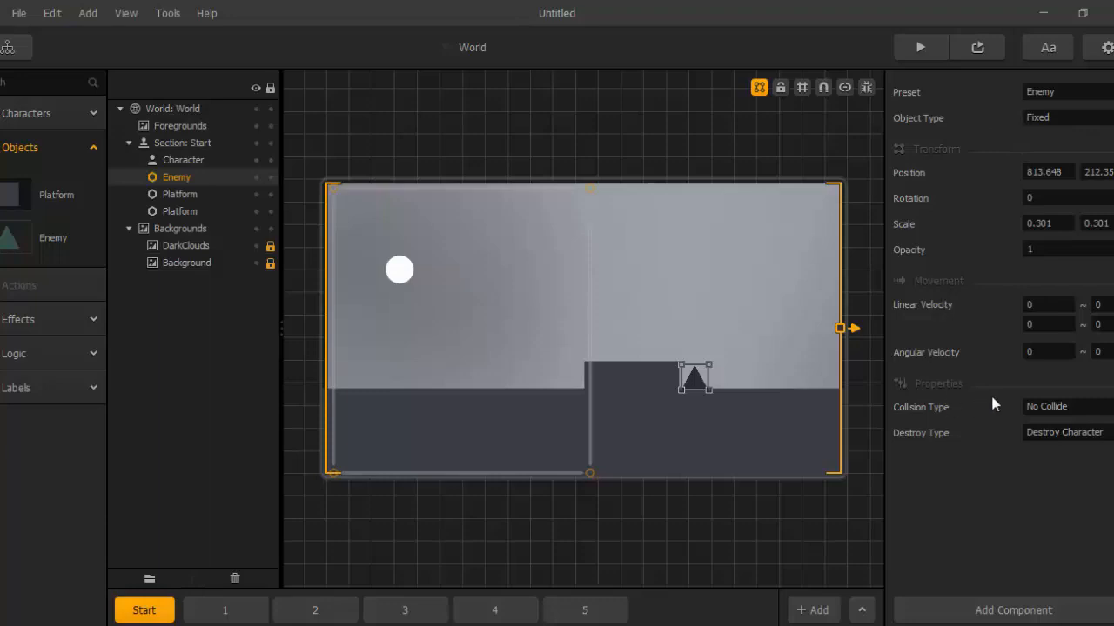
{"action": "left_click", "coordinate": [1056, 406]}
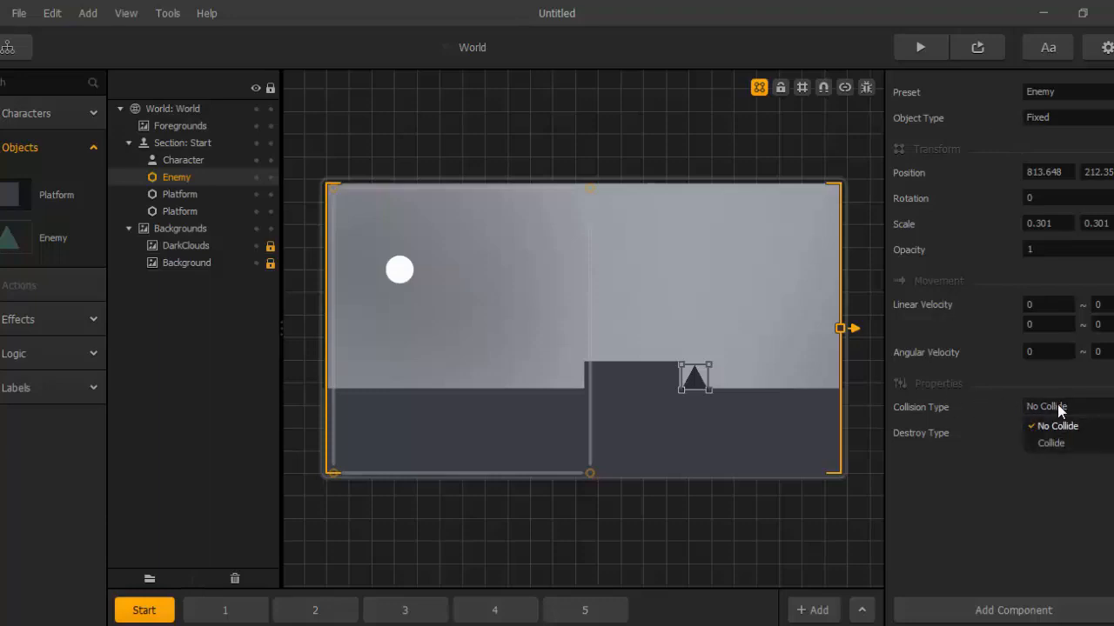
{"action": "left_click", "coordinate": [990, 359]}
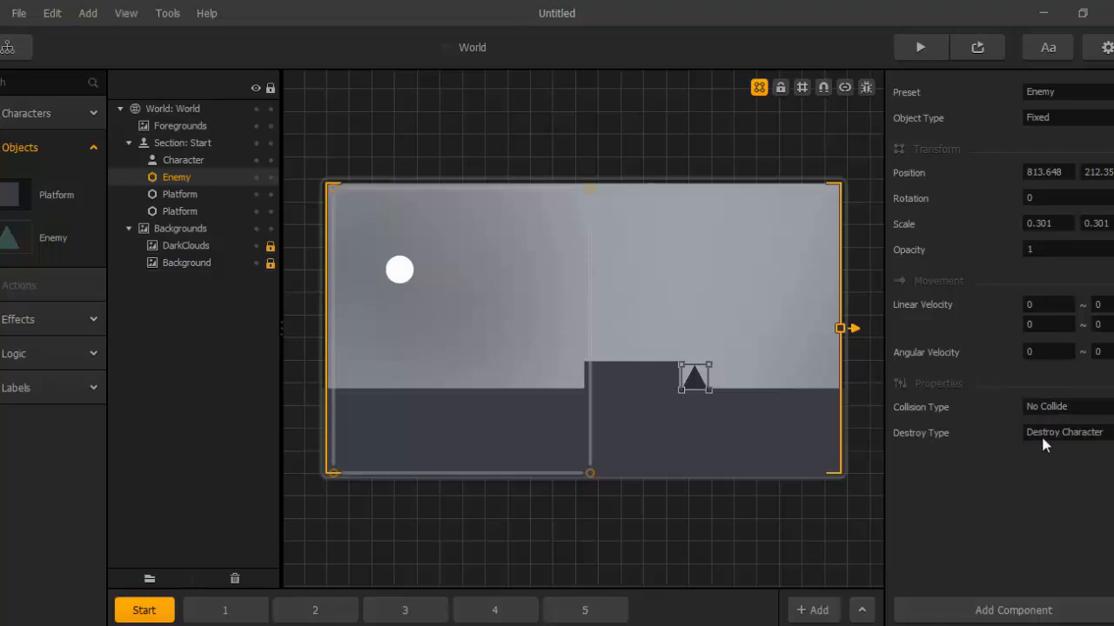
{"action": "left_click", "coordinate": [1079, 439]}
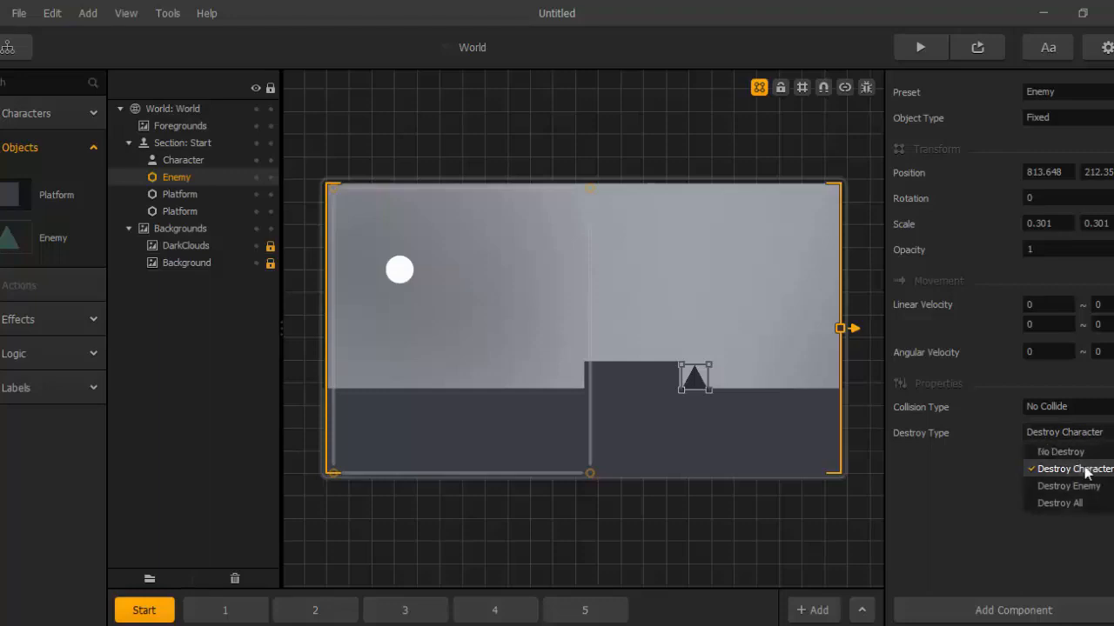
{"action": "left_click", "coordinate": [980, 338]}
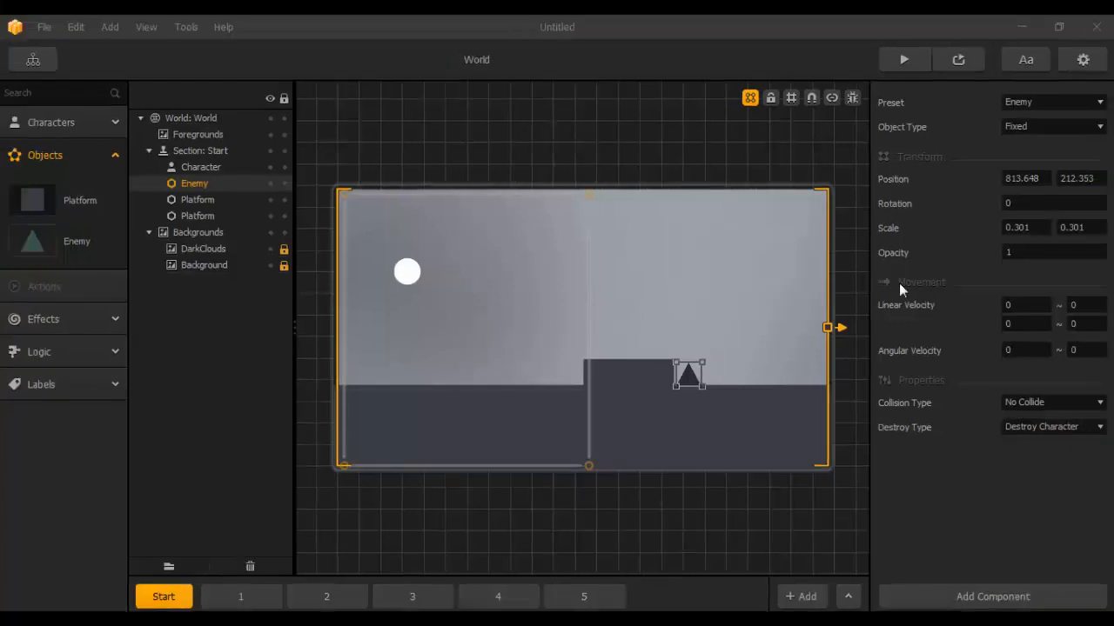
Move the Enemy above the ground beside the raised platform, at about 859, 263, and rotate it to about -3.6 degrees.
{"action": "left_click_drag", "start_coordinate": [689, 374], "coordinate": [778, 281]}
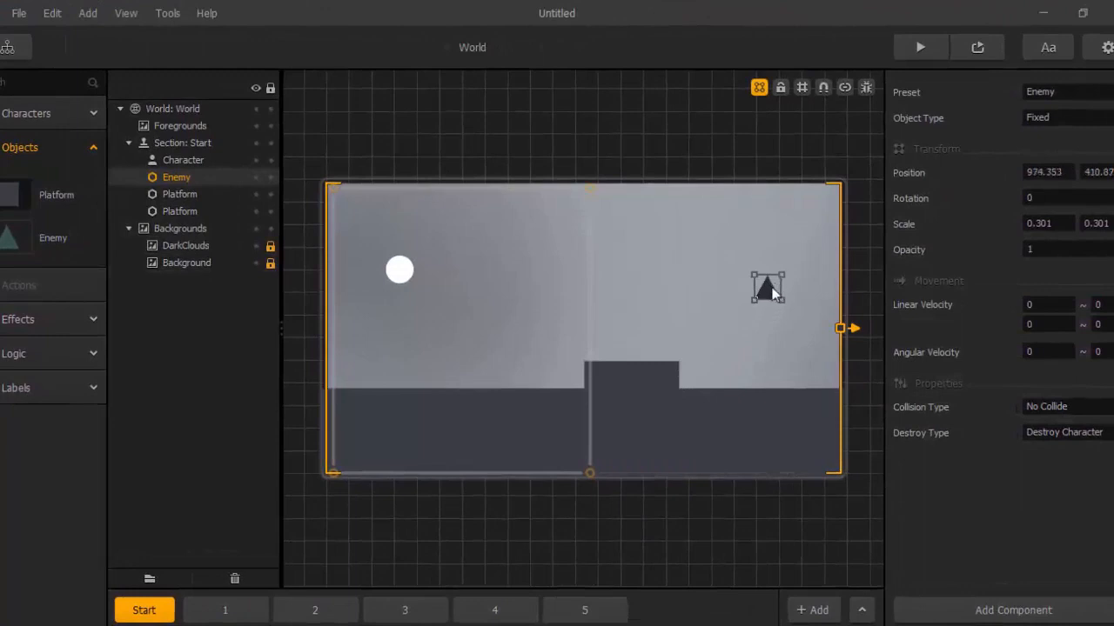
{"action": "left_click_drag", "start_coordinate": [771, 291], "coordinate": [715, 358]}
{"action": "left_click", "coordinate": [1042, 200]}
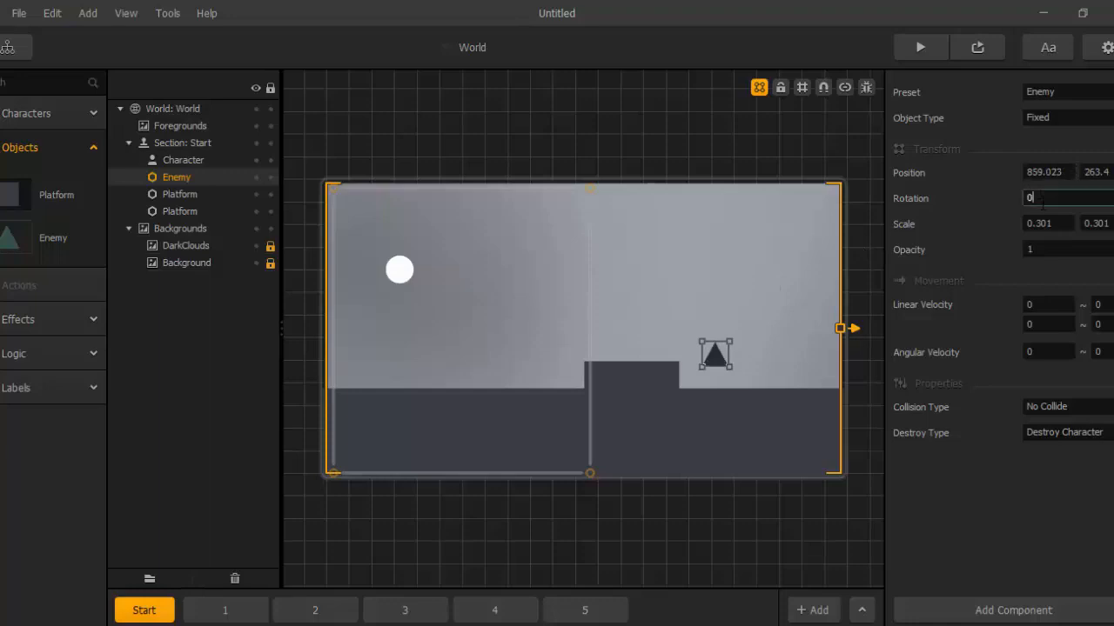
{"action": "scroll", "coordinate": [756, 367], "scroll_direction": "up", "scroll_amount": 1}
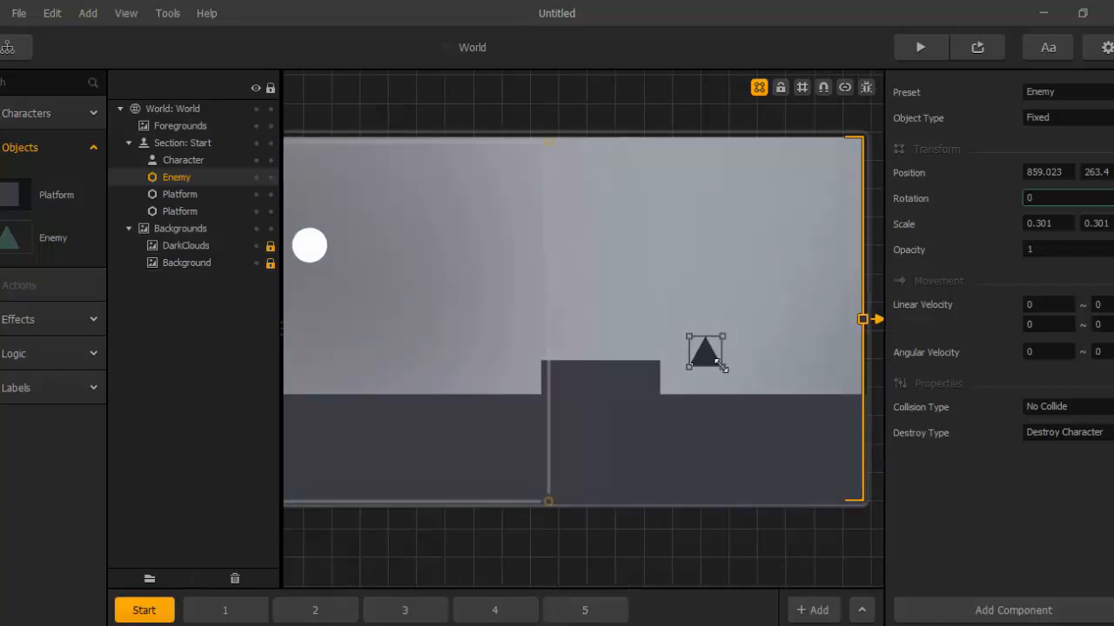
{"action": "left_click", "coordinate": [721, 365], "text": "ctrl"}
{"action": "left_click_drag", "start_coordinate": [720, 365], "coordinate": [748, 386]}
Rotate the smaller raised Platform to about 39 degrees, and undo that rotation.
{"action": "right_click", "coordinate": [642, 376]}
{"action": "left_click", "coordinate": [609, 390]}
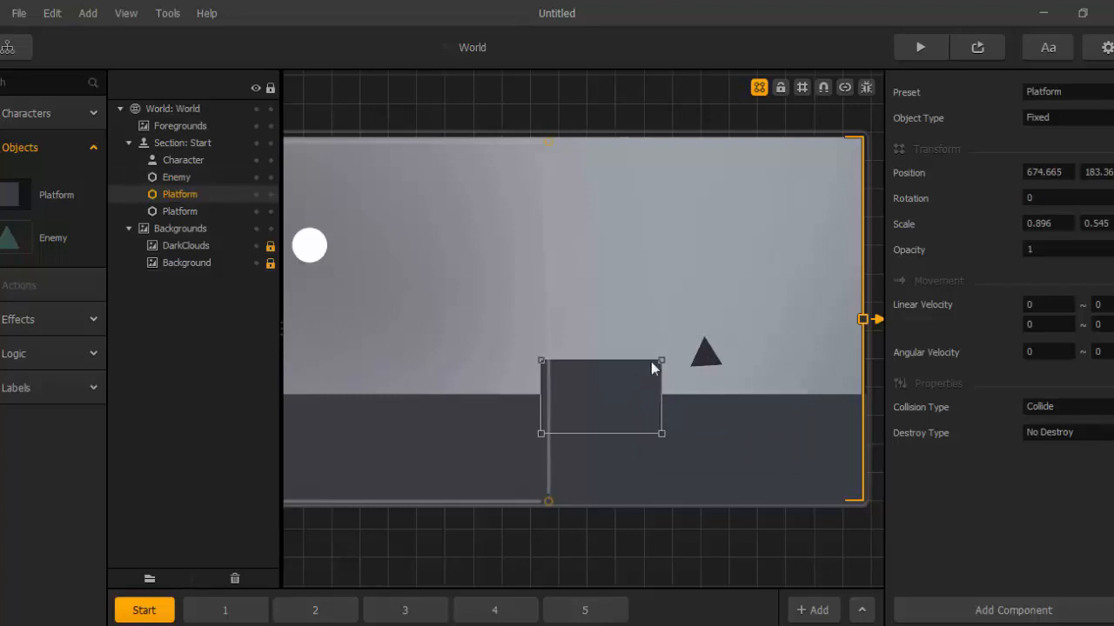
{"action": "left_click_drag", "start_coordinate": [659, 357], "coordinate": [671, 406]}
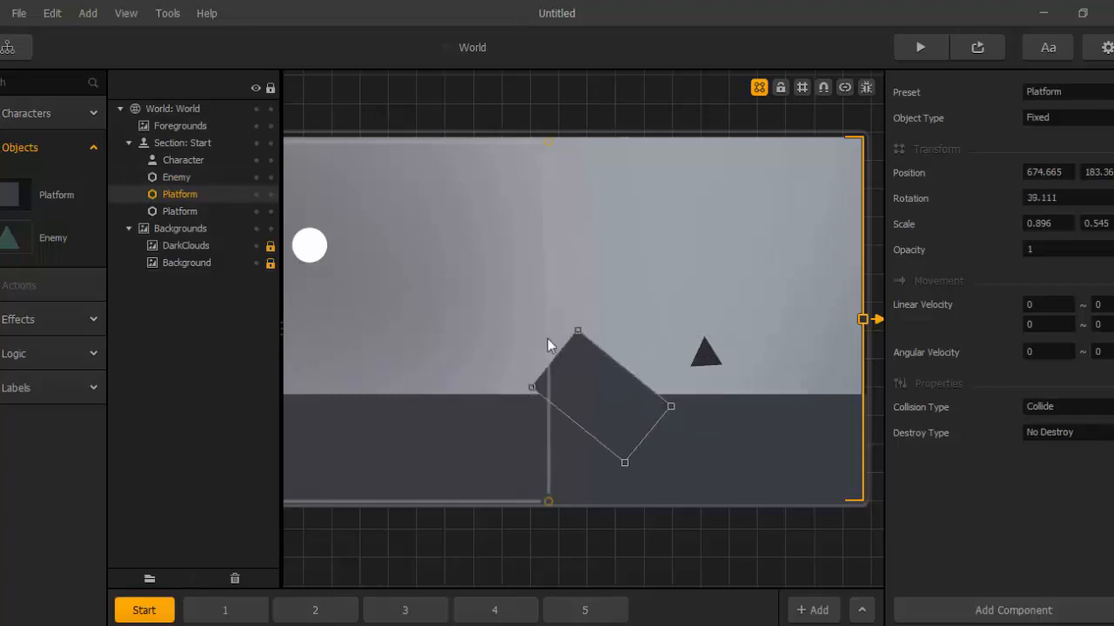
{"action": "left_click", "coordinate": [52, 13]}
{"action": "left_click", "coordinate": [62, 35]}
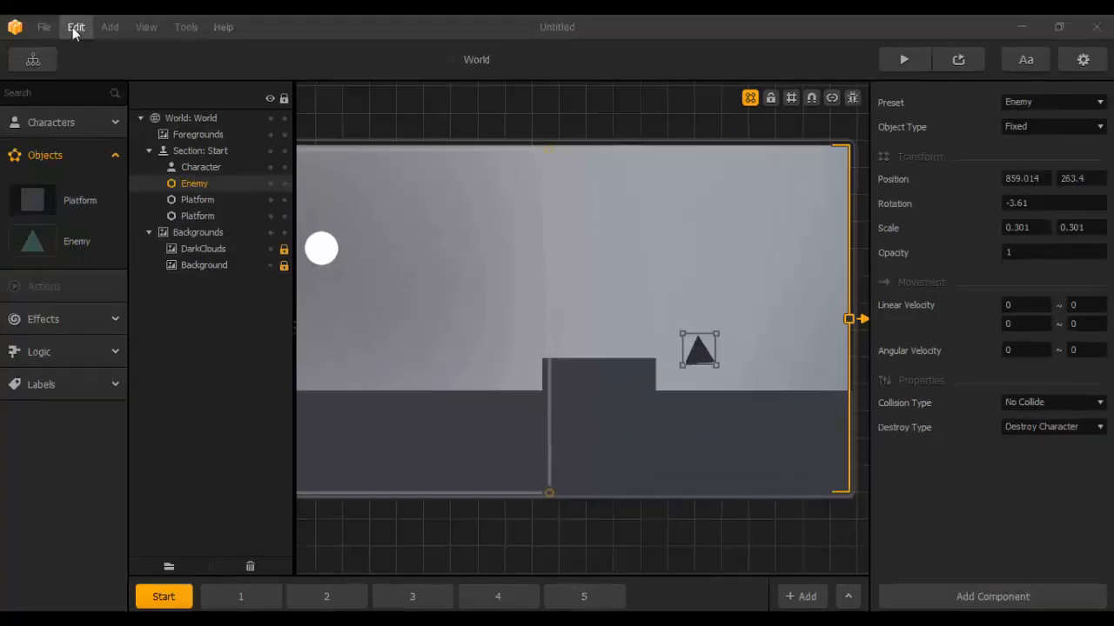
Set the Enemy's rotation to 0.
{"action": "left_click", "coordinate": [1014, 202]}
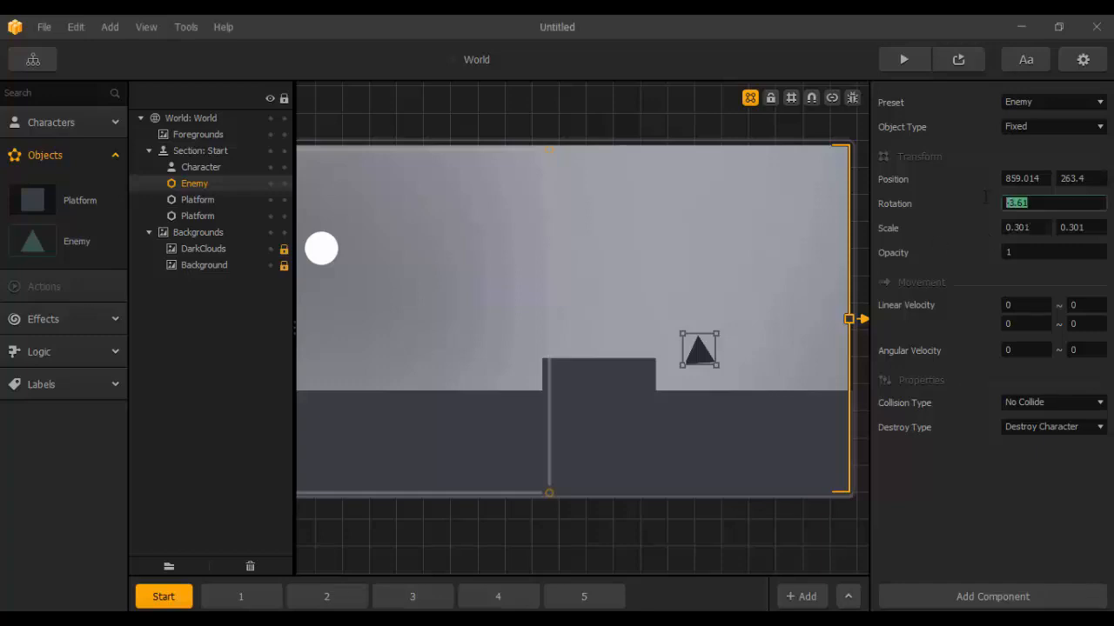
{"action": "type", "text": "0"}
{"action": "key", "text": "Return"}
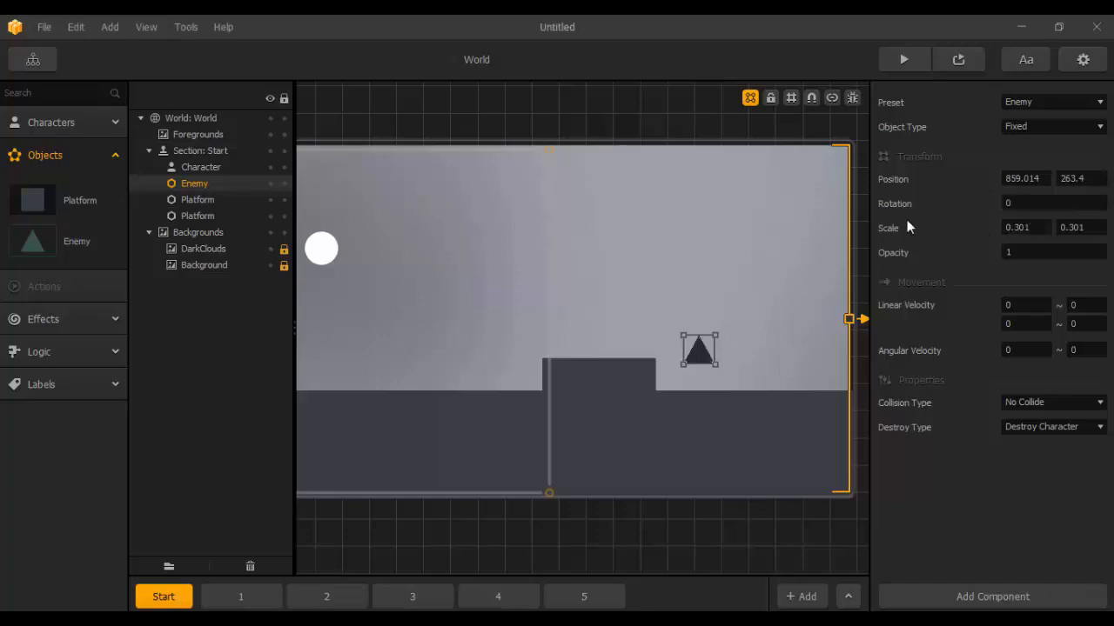
Set the opacity of the Enemy beside the raised platform to 0.5.
{"action": "left_click", "coordinate": [1031, 255]}
{"action": "left_click", "coordinate": [703, 357]}
{"action": "scroll", "coordinate": [703, 358], "scroll_direction": "up", "scroll_amount": 3}
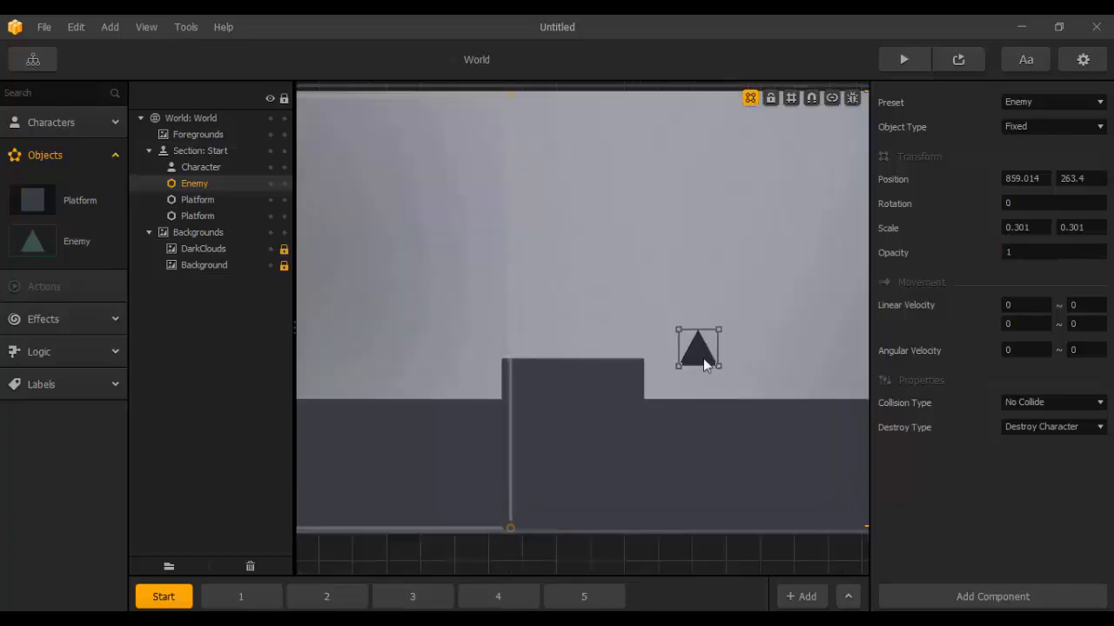
{"action": "left_click", "coordinate": [1031, 253]}
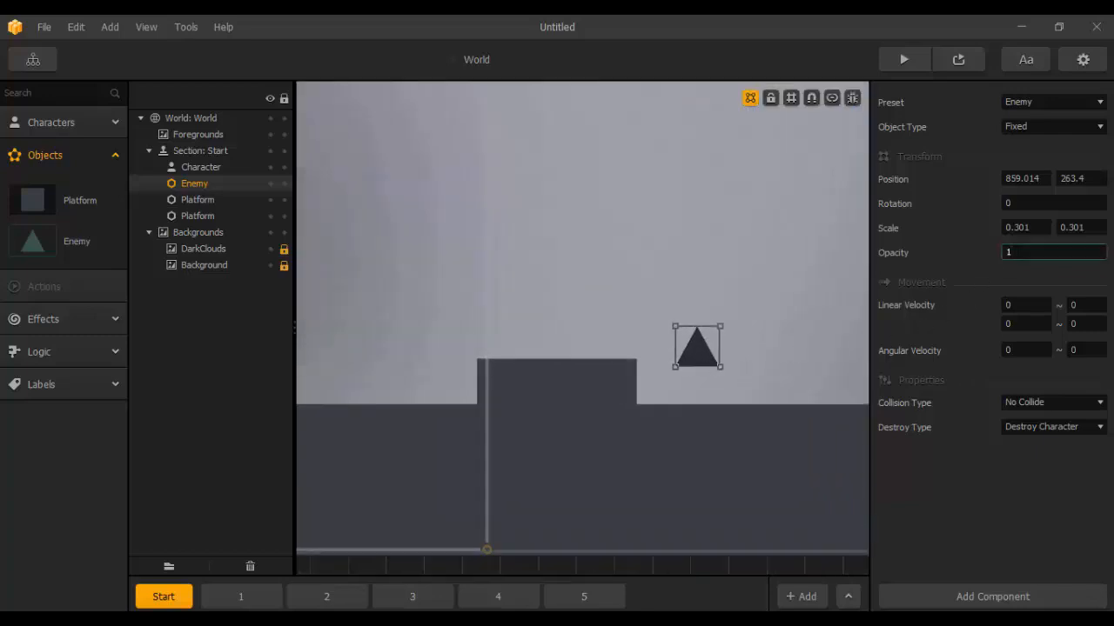
{"action": "key", "text": "BackSpace"}
{"action": "type", "text": "0.5"}
{"action": "key", "text": "Return"}
{"action": "scroll", "coordinate": [794, 352], "scroll_direction": "down", "scroll_amount": 3}
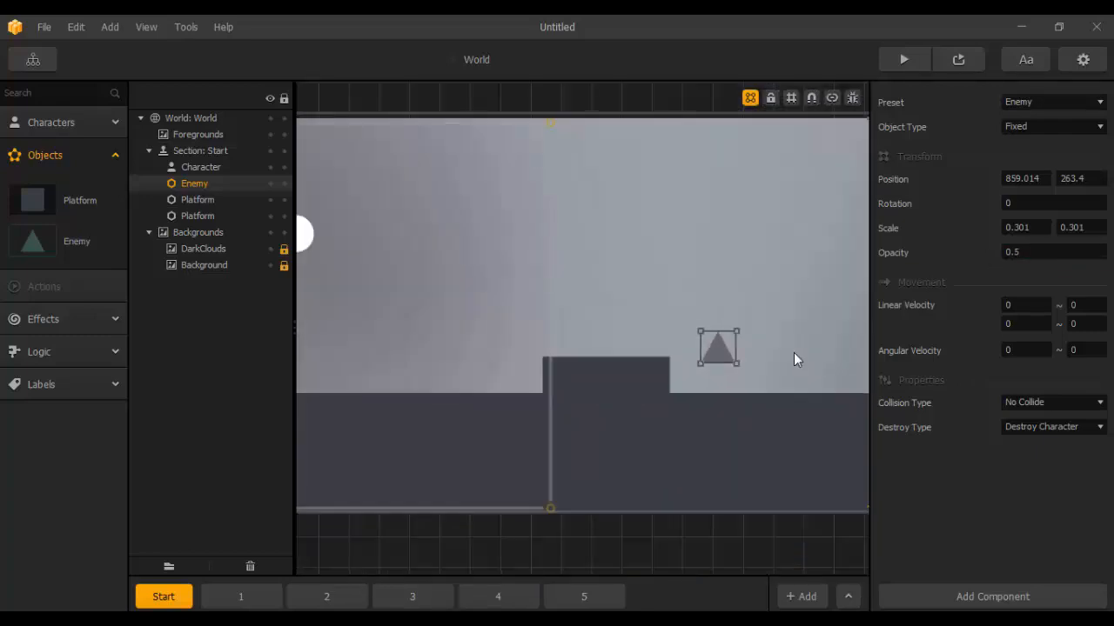
{"action": "scroll", "coordinate": [794, 352], "scroll_direction": "down", "scroll_amount": 2}
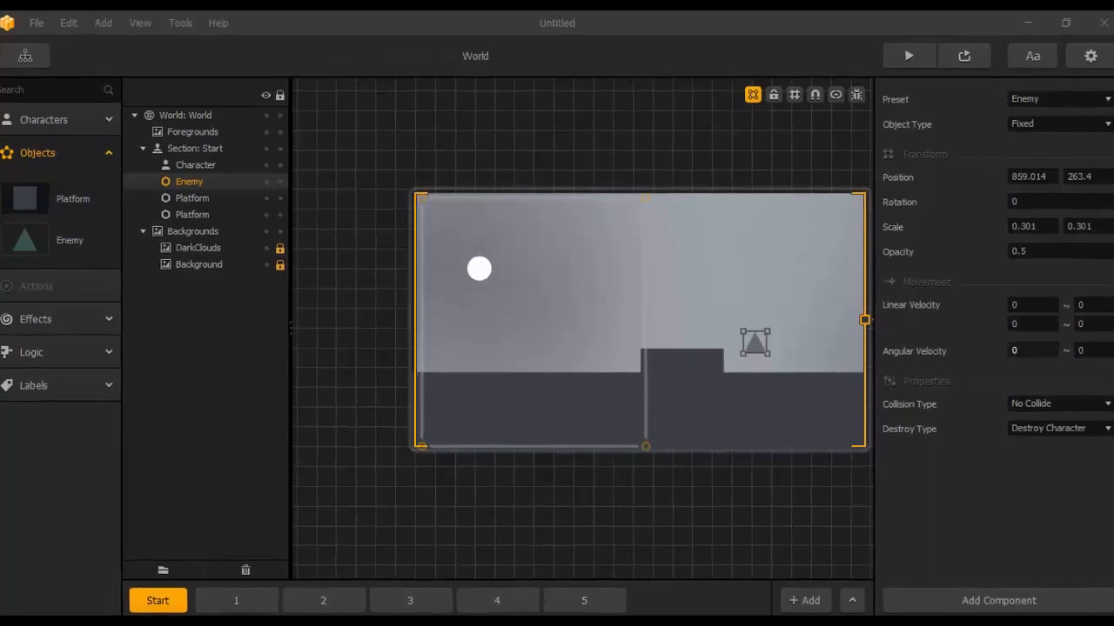
Set the second value of the Enemy's first linear velocity range to 10, and test the movement in the game preview.
{"action": "left_click", "coordinate": [1085, 304]}
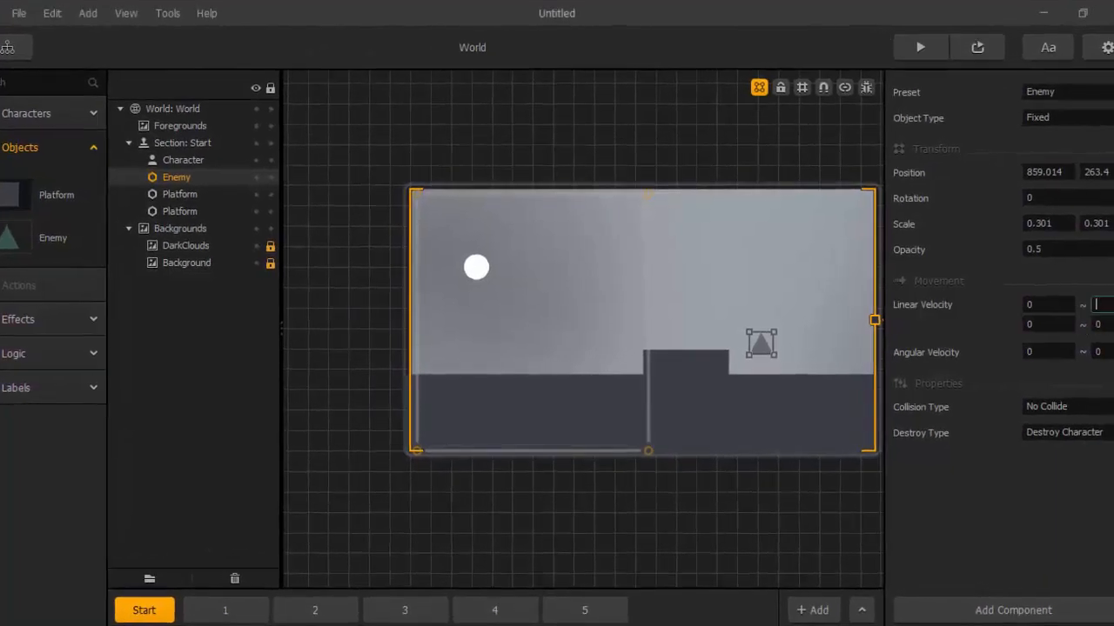
{"action": "type", "text": "10"}
{"action": "left_click", "coordinate": [996, 327]}
{"action": "left_click", "coordinate": [924, 44]}
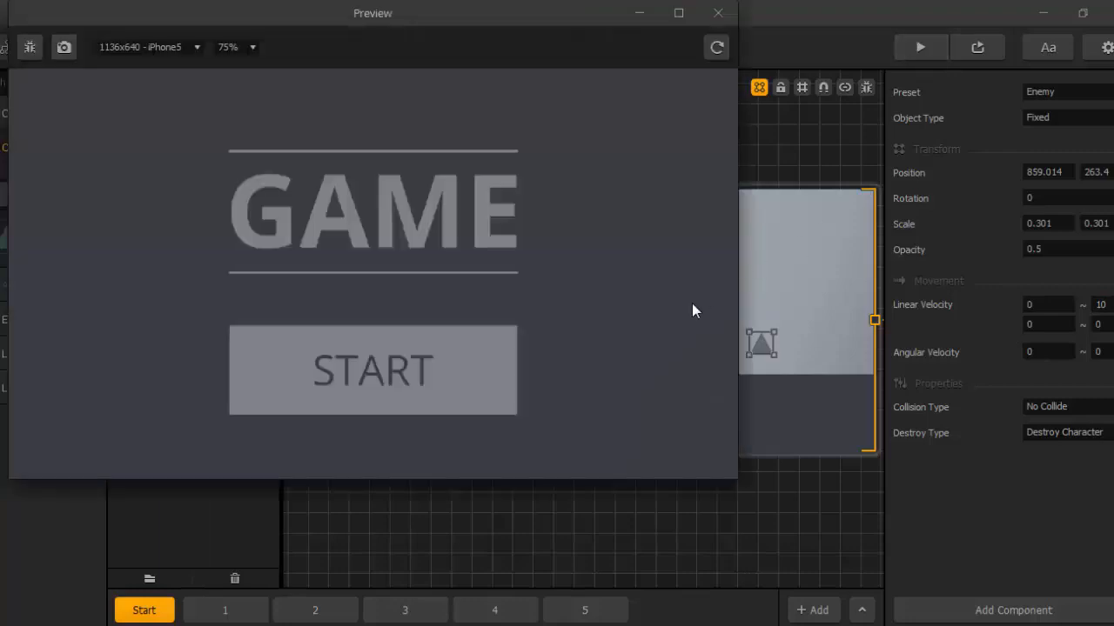
{"action": "left_click", "coordinate": [494, 361]}
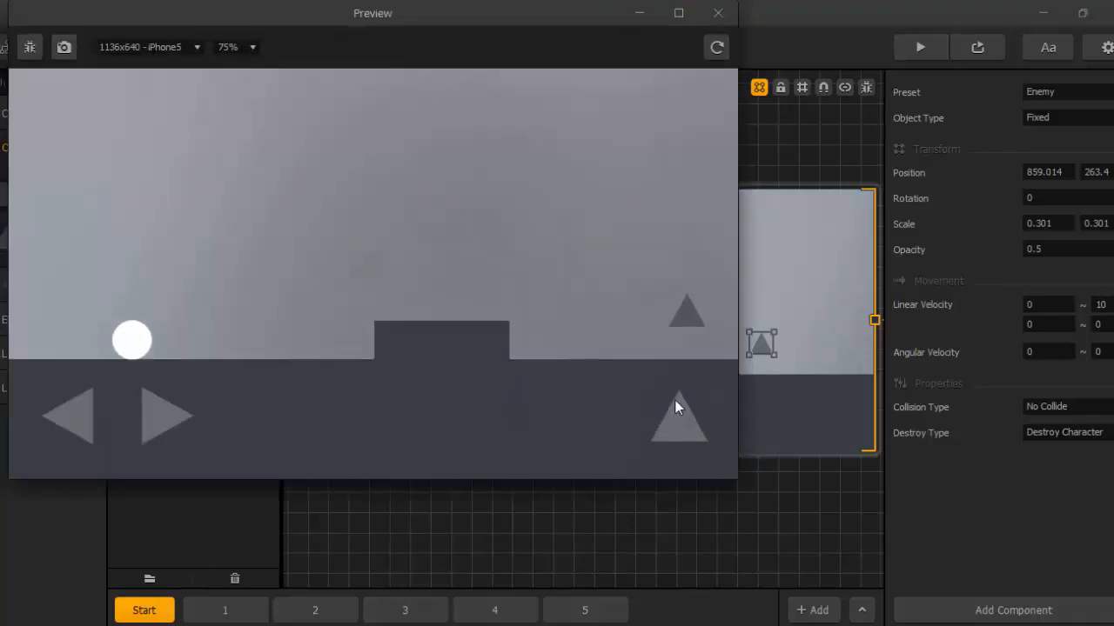
{"action": "left_click", "coordinate": [718, 13]}
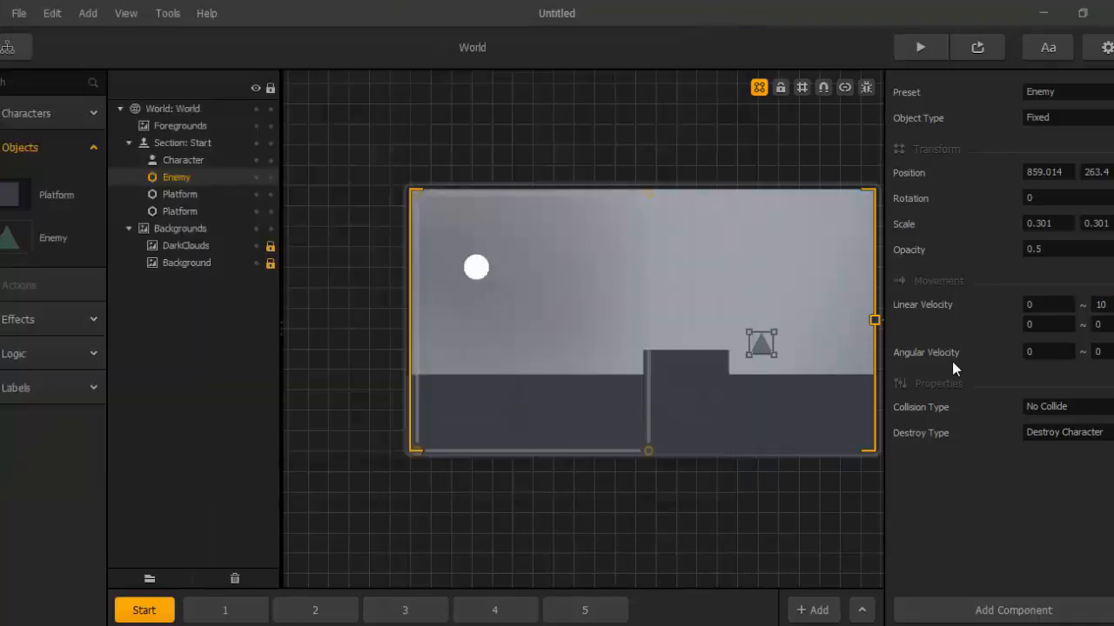
Set the second value of the Enemy's first linear velocity range to 0.
{"action": "left_click", "coordinate": [1103, 305]}
{"action": "key", "text": "BackSpace"}
{"action": "key", "text": "BackSpace"}
{"action": "type", "text": "0"}
{"action": "left_click", "coordinate": [952, 319]}
Shift the ground Platform back to open a gap, and stretch the smaller Platform across the gap's bottom at about 912, -30, scale 2.104 by 0.545.
{"action": "left_click", "coordinate": [681, 374]}
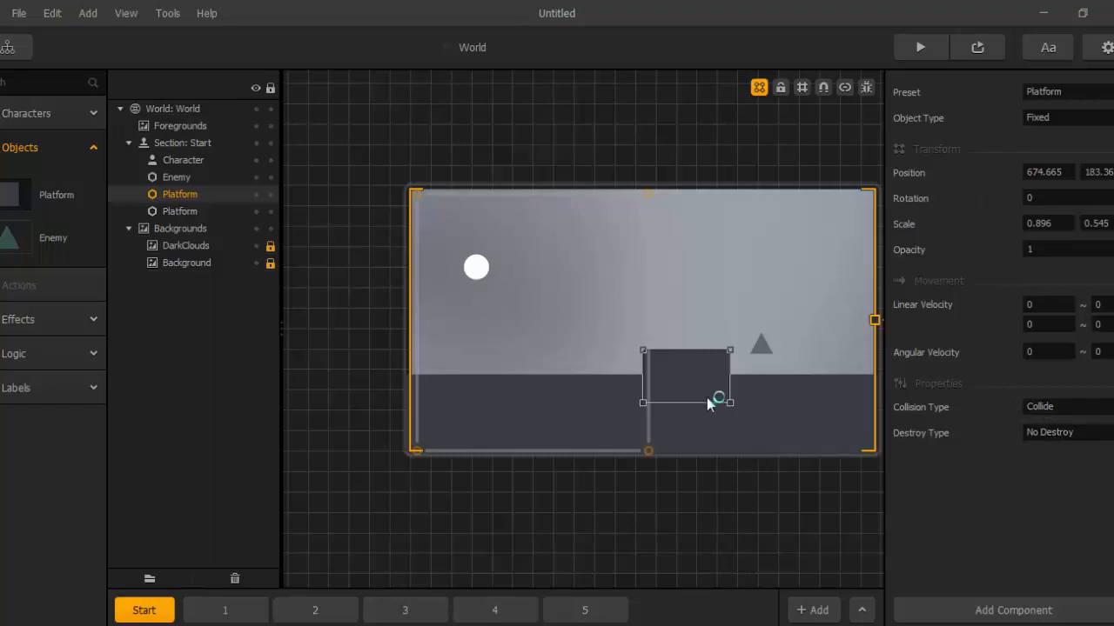
{"action": "left_click", "coordinate": [765, 416]}
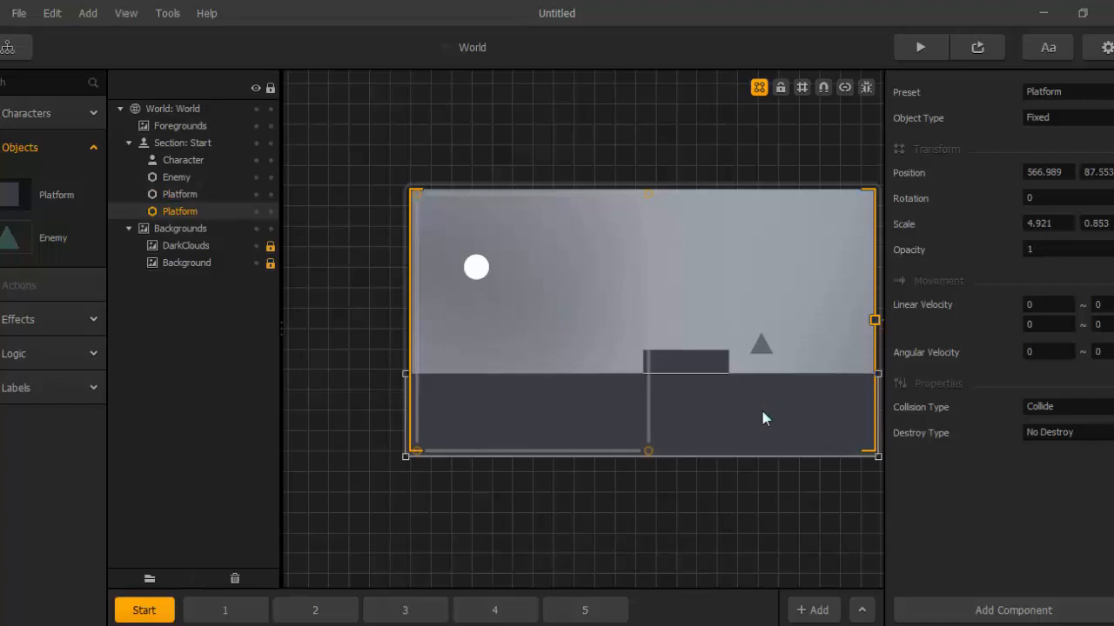
{"action": "left_click_drag", "start_coordinate": [762, 412], "coordinate": [881, 450]}
{"action": "left_click", "coordinate": [717, 383]}
Set the opacity of the Platform beneath the gap to 0 and its Destroy Type to Destroy Character.
{"action": "left_click", "coordinate": [1027, 249]}
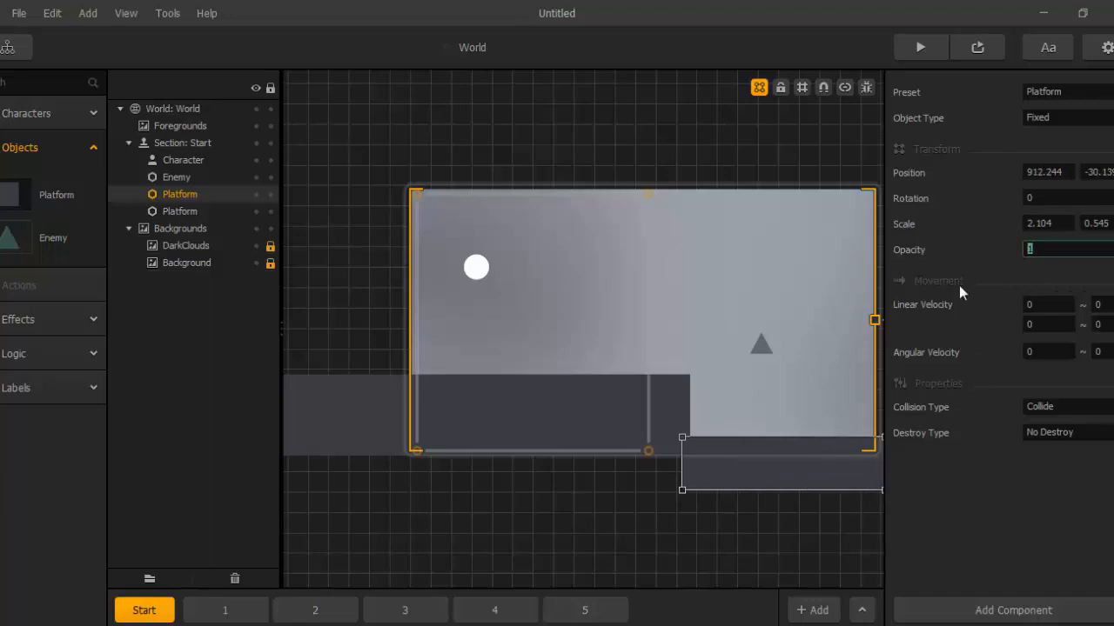
{"action": "type", "text": "0"}
{"action": "key", "text": "Return"}
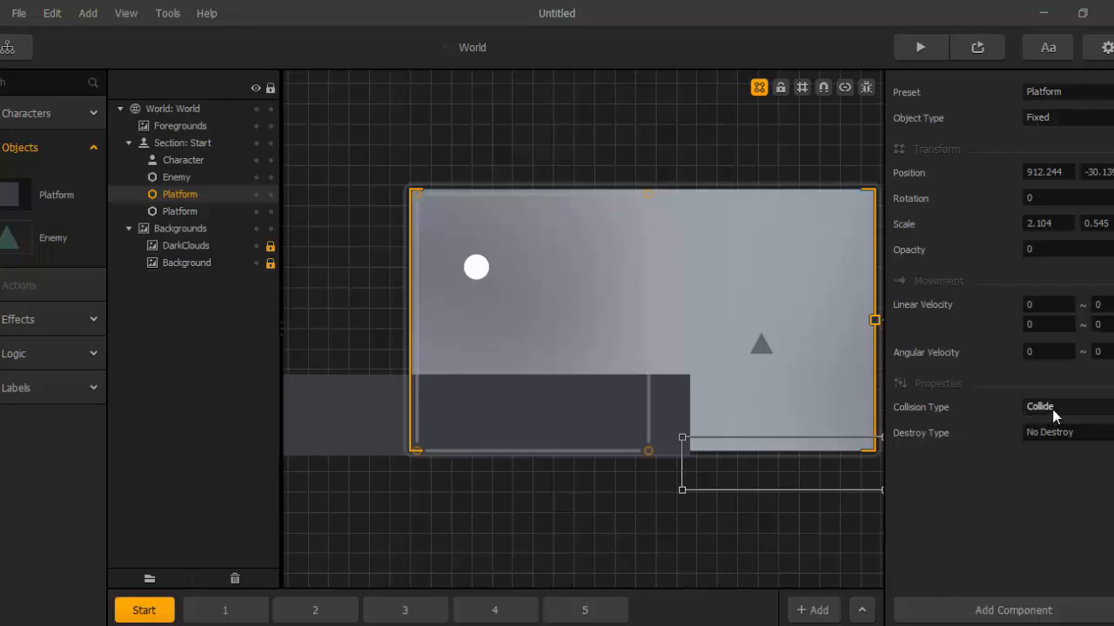
{"action": "left_click", "coordinate": [1024, 435]}
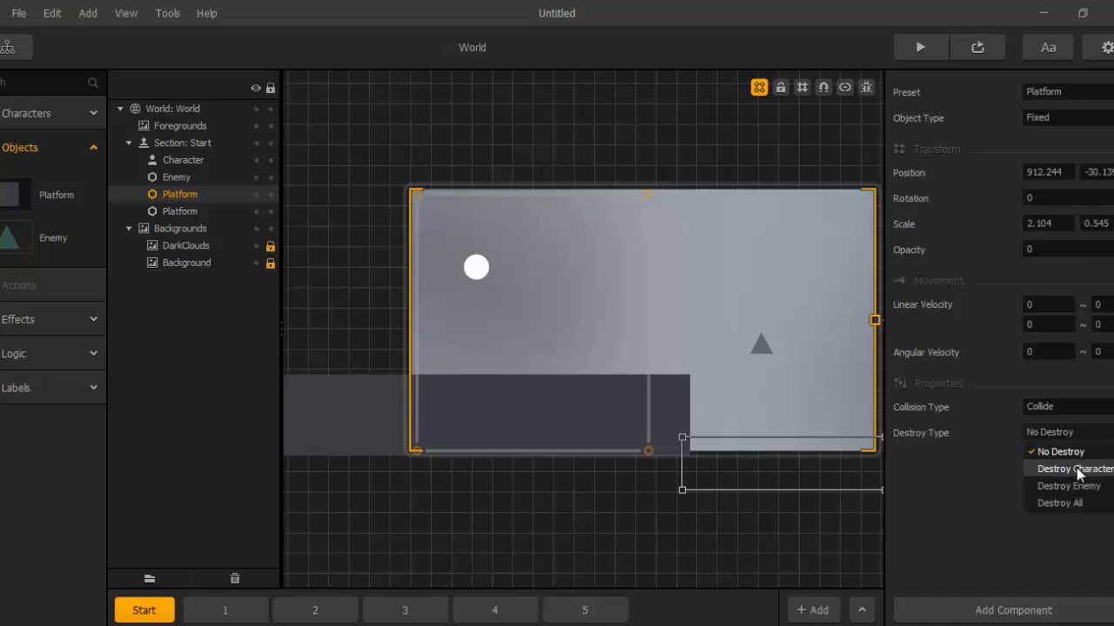
{"action": "left_click", "coordinate": [1079, 469]}
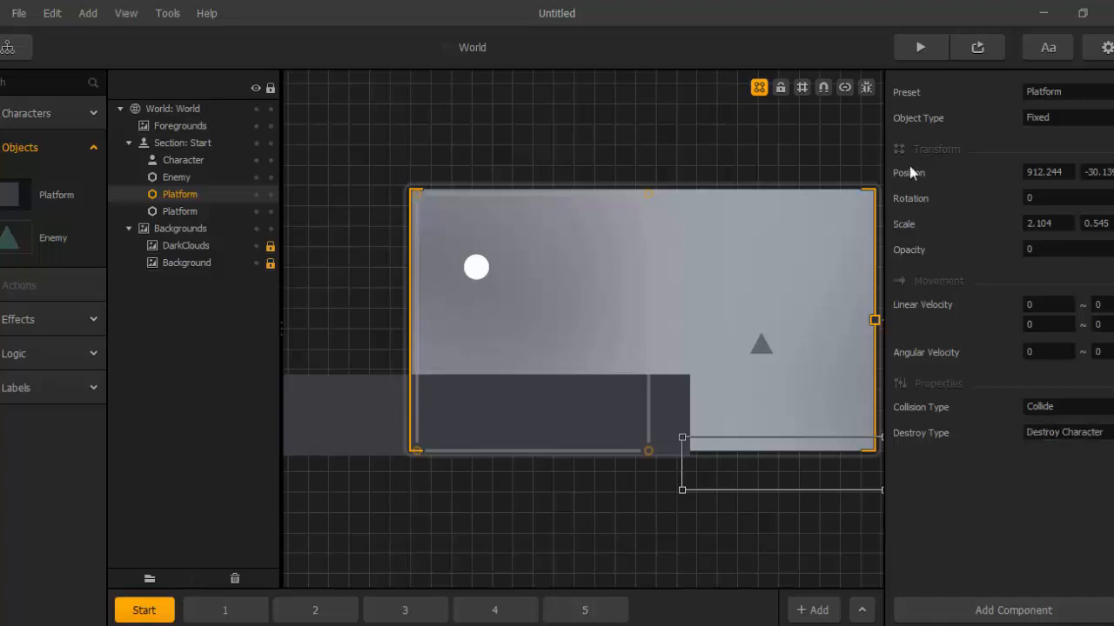
Preview the game, start playing to test the deadly gap, and close the preview.
{"action": "left_click", "coordinate": [925, 46]}
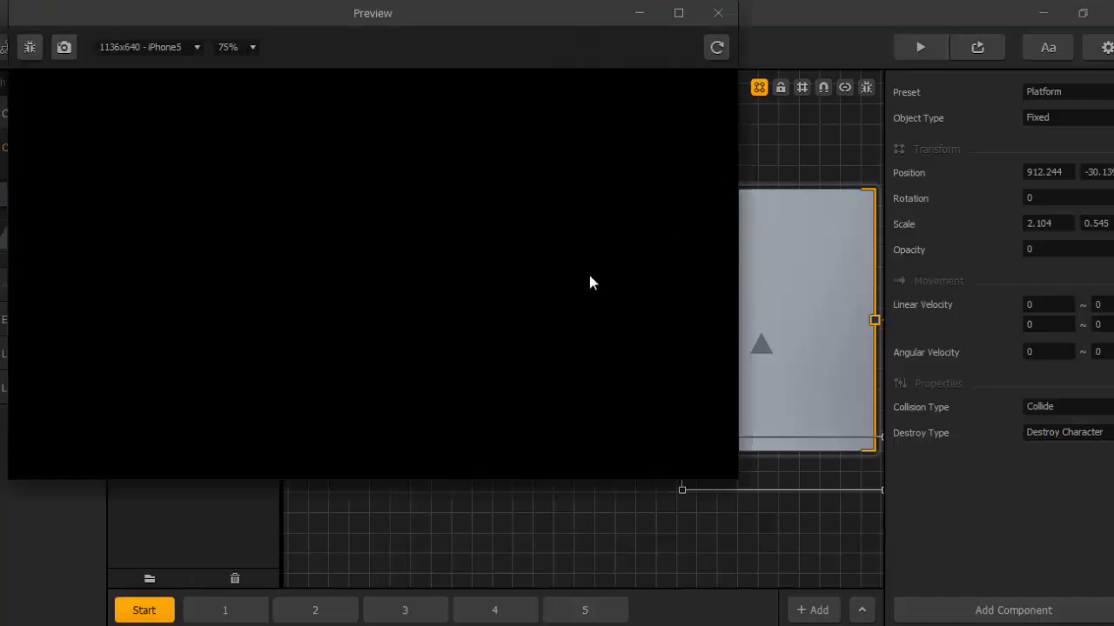
{"action": "left_click", "coordinate": [434, 347]}
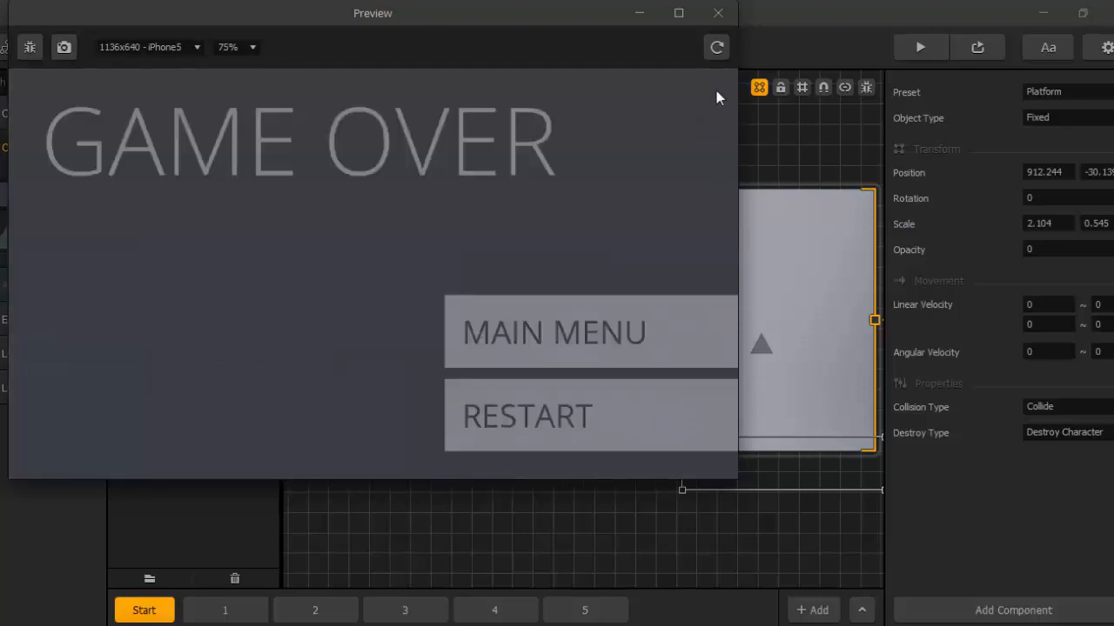
{"action": "left_click", "coordinate": [717, 13]}
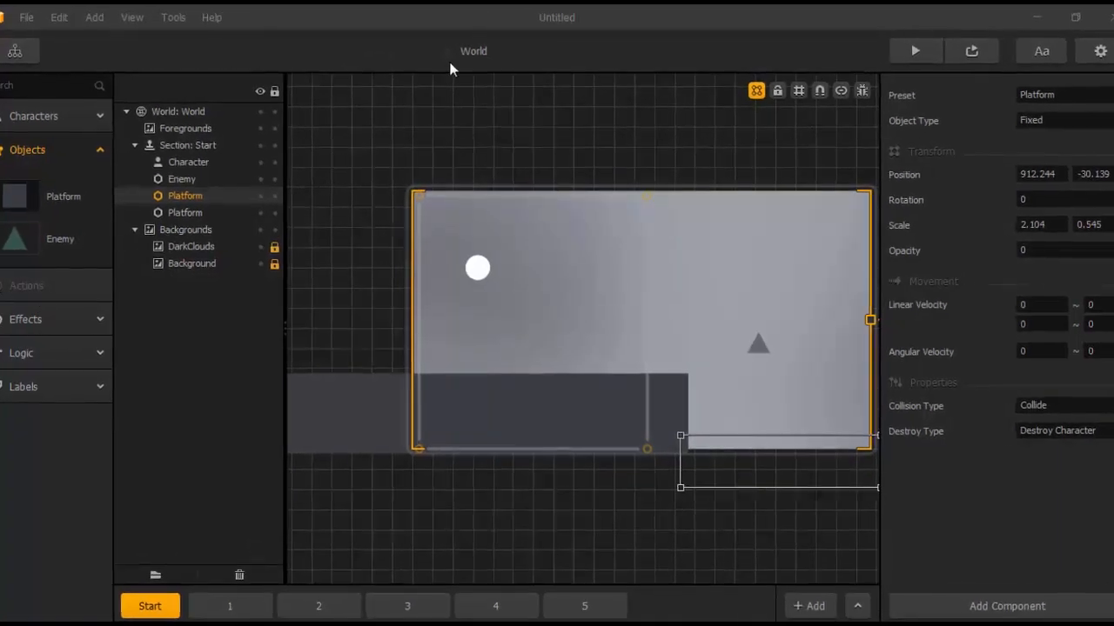
Import images 0001 to 0040 from the coin animation folder into the Start section as an animated Action.
{"action": "scroll", "coordinate": [345, 240], "scroll_direction": "down", "scroll_amount": 2}
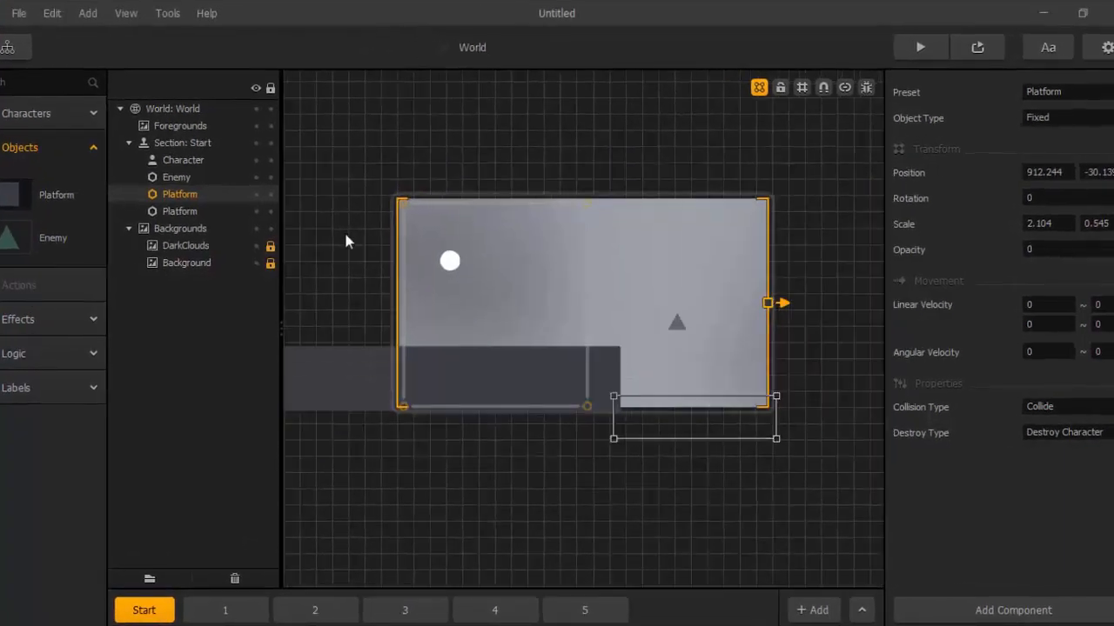
{"action": "scroll", "coordinate": [538, 302], "scroll_direction": "up", "scroll_amount": 2}
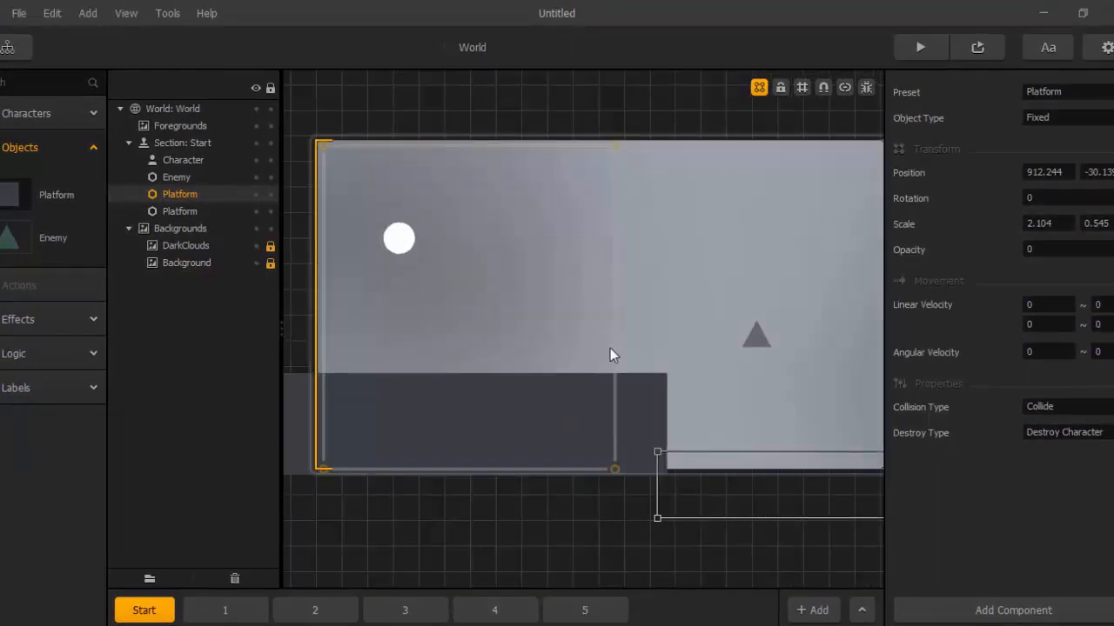
{"action": "mouse_move", "coordinate": [70, 623]}
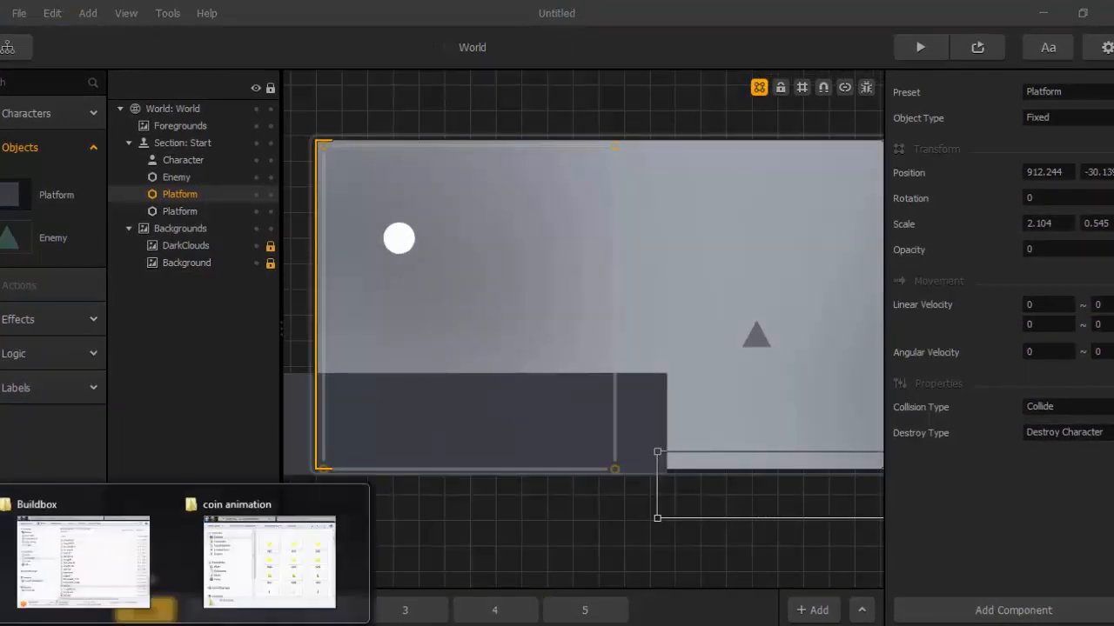
{"action": "left_click", "coordinate": [253, 574]}
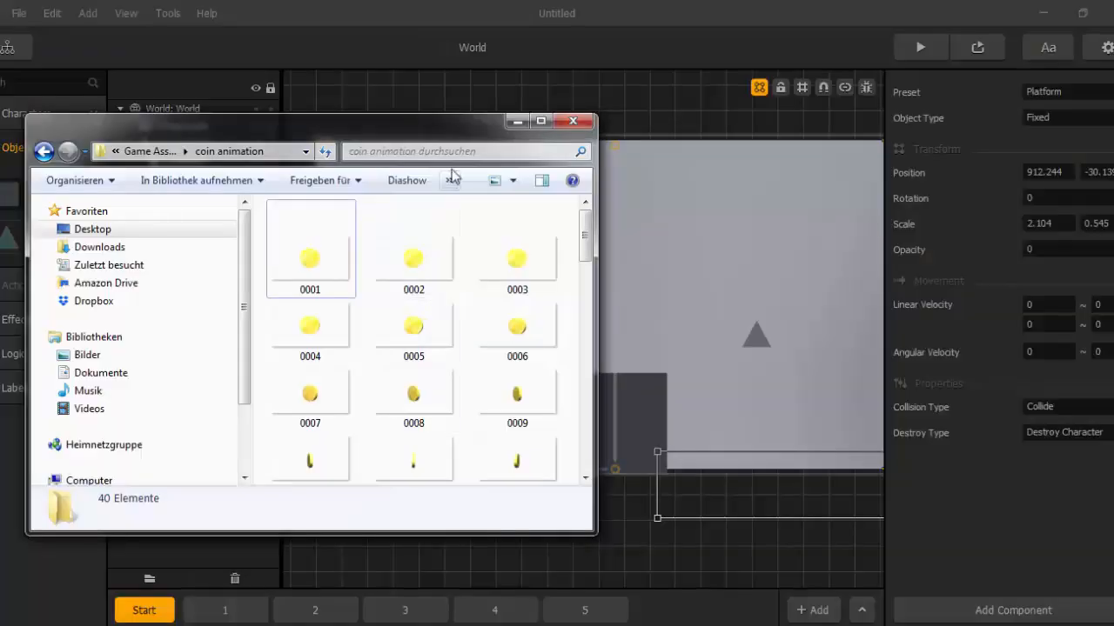
{"action": "left_click_drag", "start_coordinate": [472, 124], "coordinate": [263, 163]}
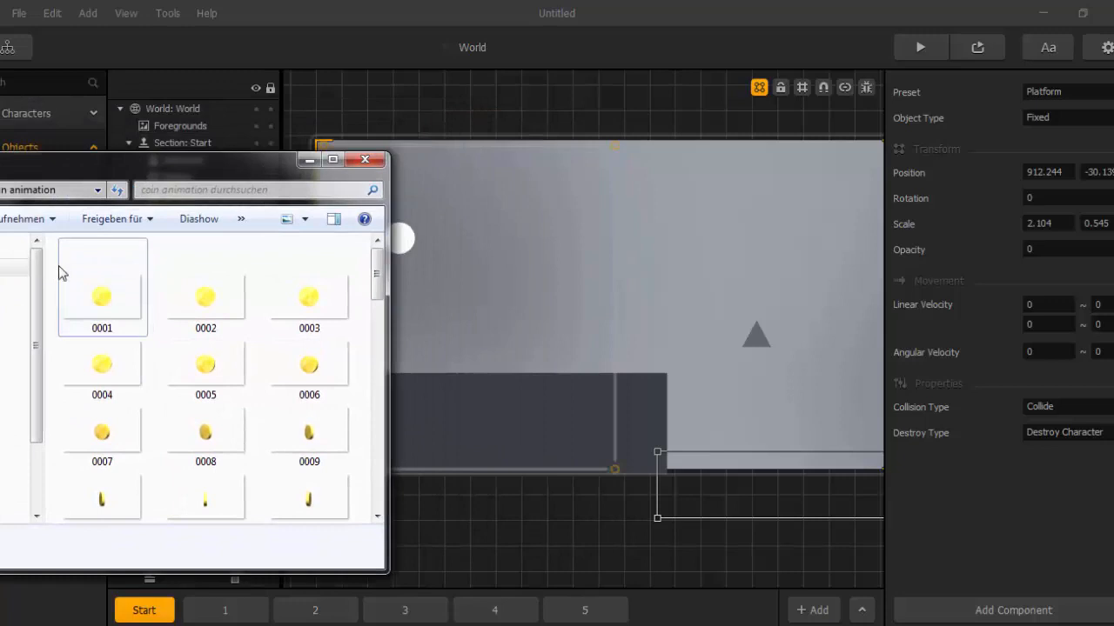
{"action": "left_click_drag", "start_coordinate": [59, 265], "coordinate": [375, 550]}
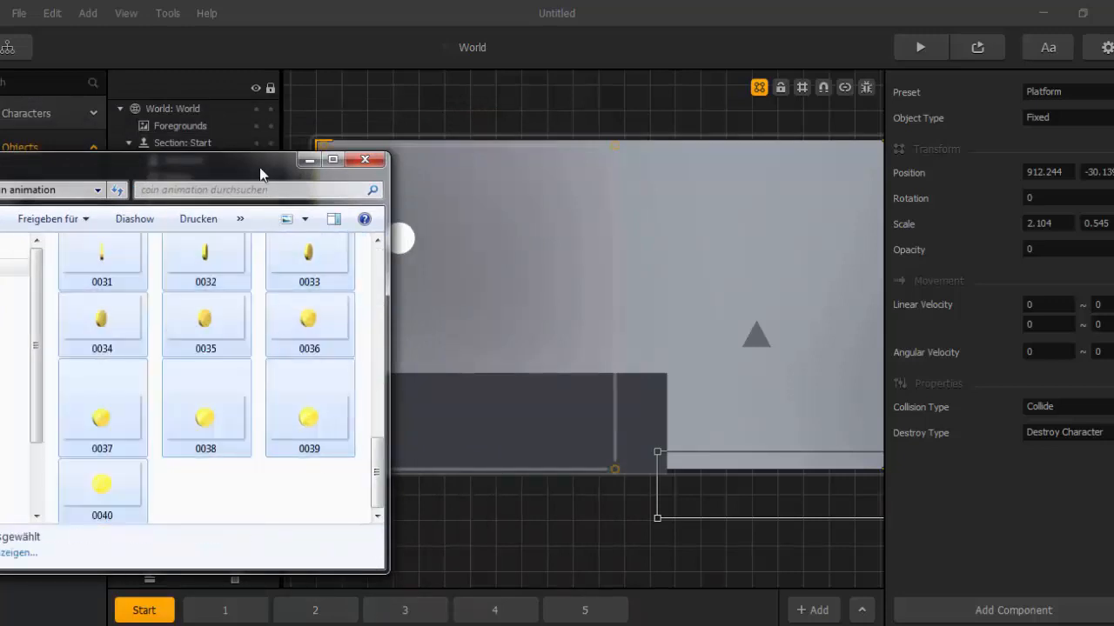
{"action": "left_click_drag", "start_coordinate": [259, 167], "coordinate": [200, 175]}
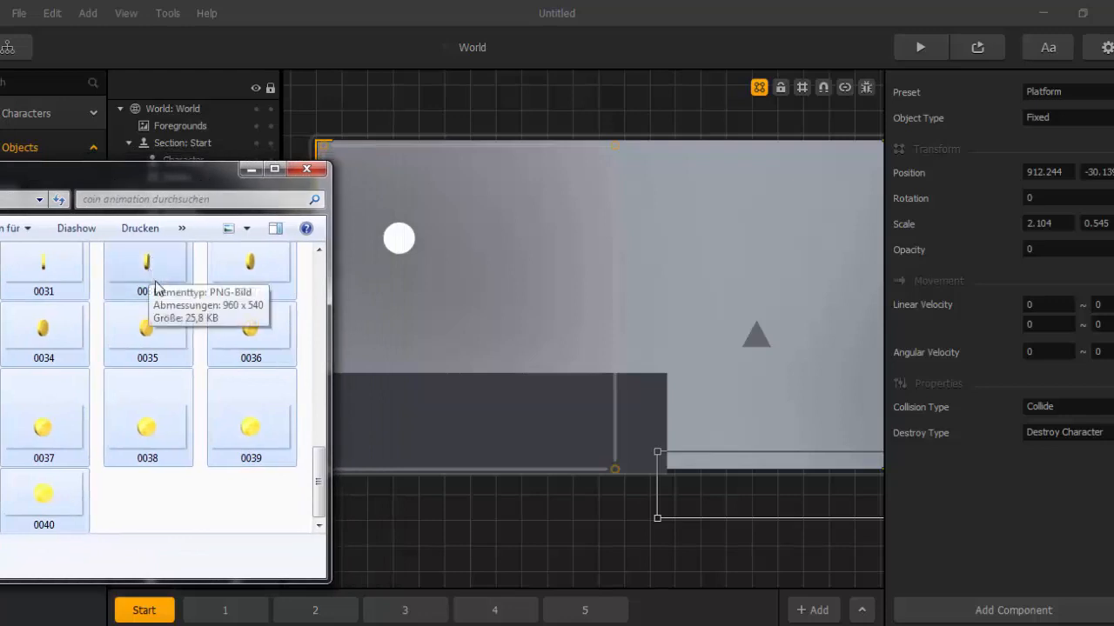
{"action": "left_click_drag", "start_coordinate": [156, 287], "coordinate": [457, 459]}
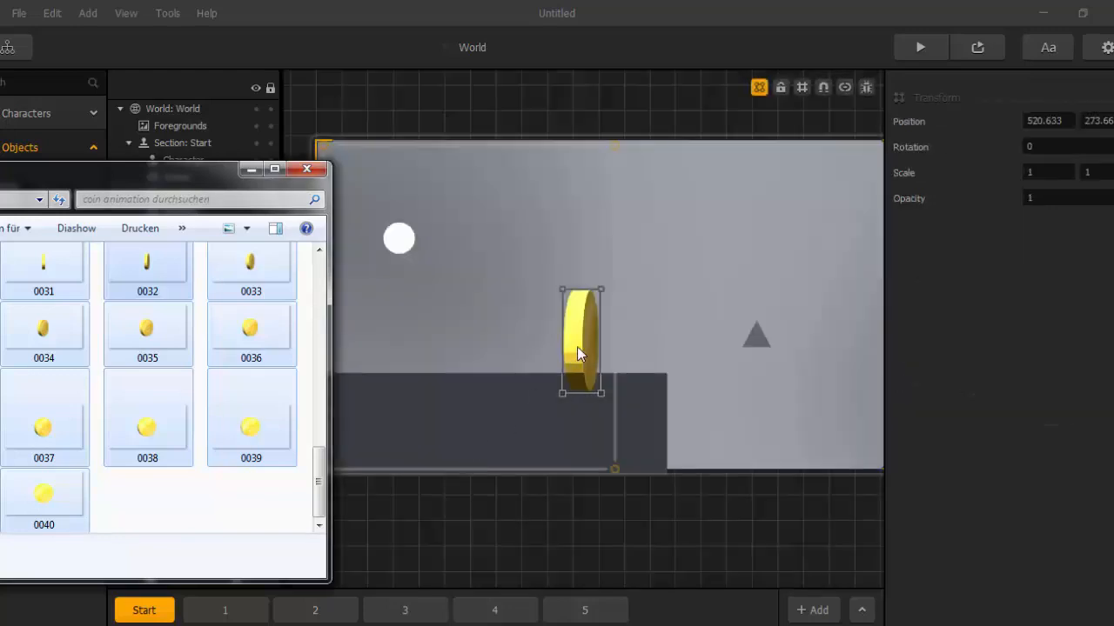
Scale the coin to 0.4 by 0.4 and place it above the ground Platform at about 521, 337.
{"action": "left_click_drag", "start_coordinate": [577, 346], "coordinate": [581, 267]}
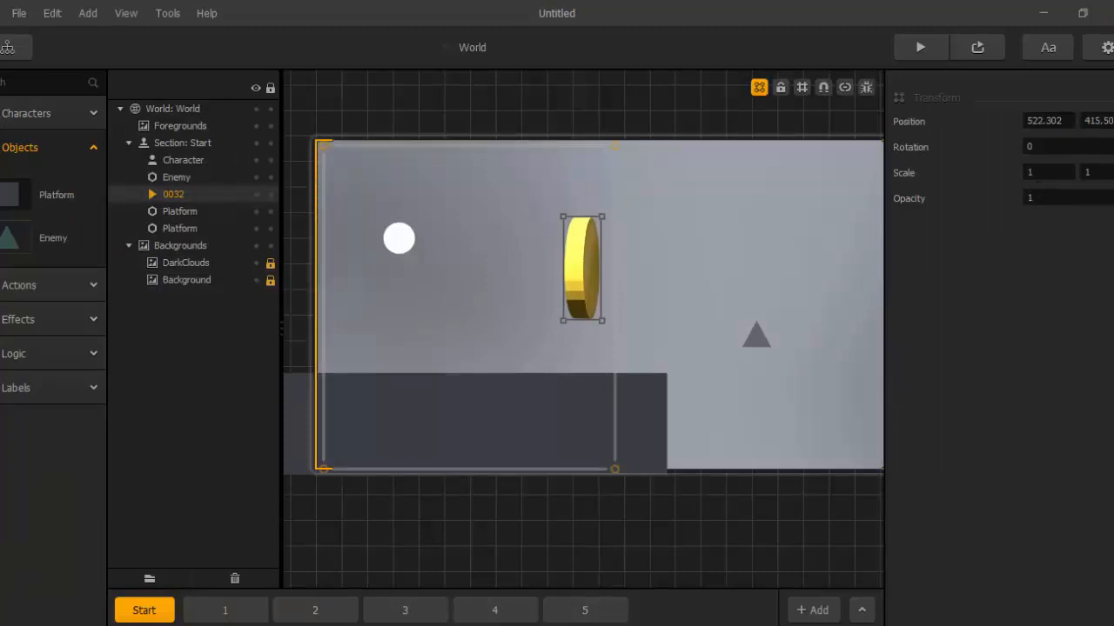
{"action": "left_click", "coordinate": [1040, 171]}
{"action": "key", "text": "Tab"}
{"action": "type", "text": "0."}
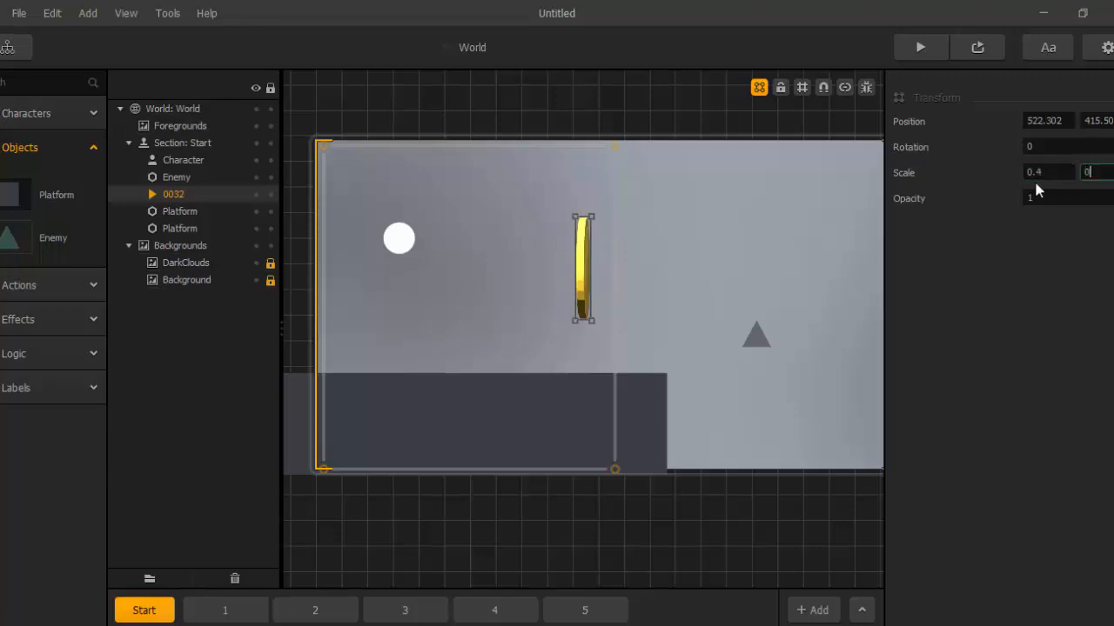
{"action": "type", "text": "4"}
{"action": "key", "text": "Return"}
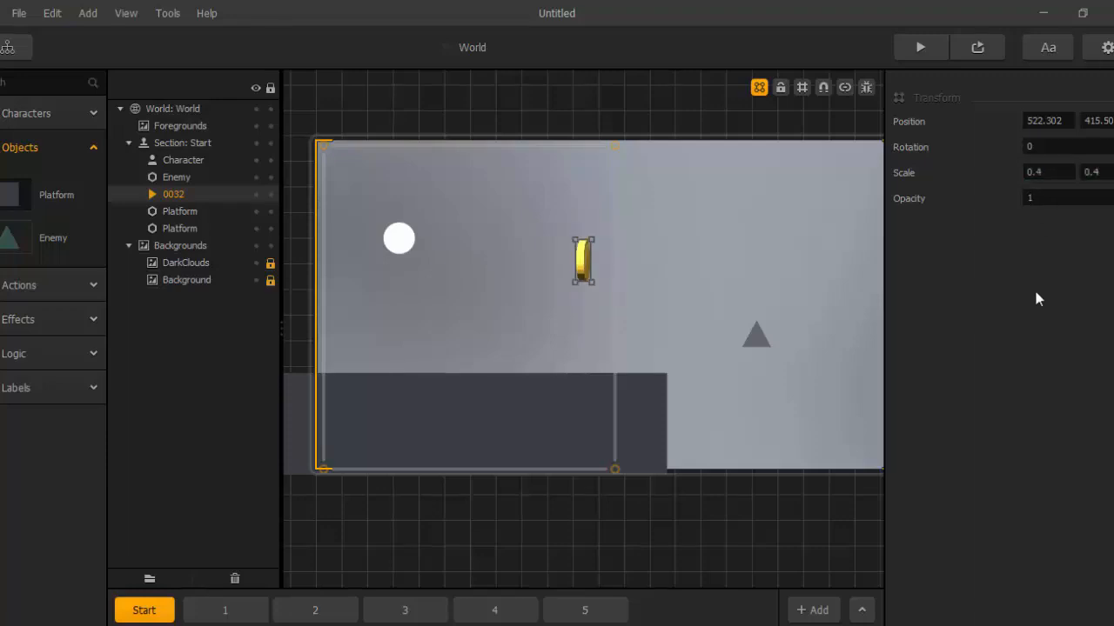
{"action": "scroll", "coordinate": [690, 370], "scroll_direction": "up", "scroll_amount": 2}
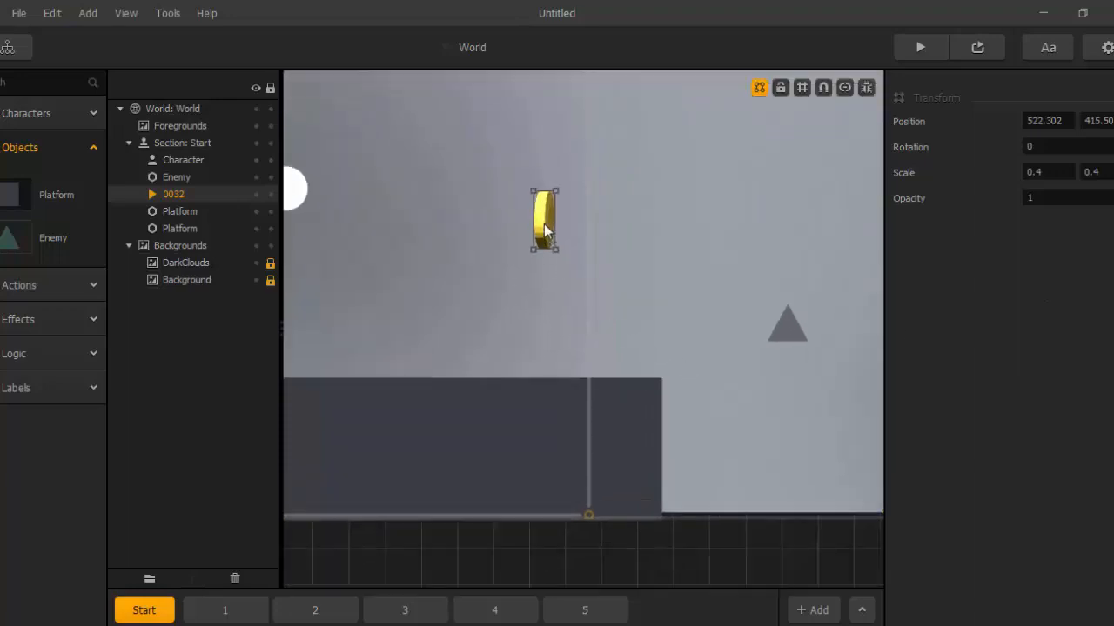
{"action": "left_click_drag", "start_coordinate": [544, 223], "coordinate": [531, 286]}
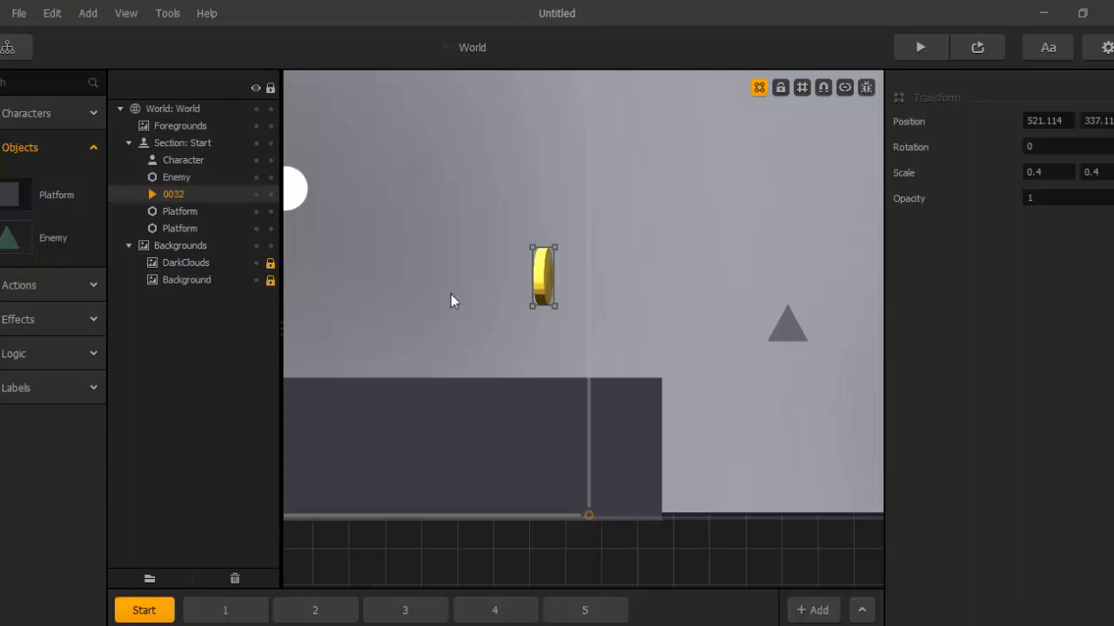
Show the settings of the coin Action 0032 and examine its collision shape in the Shape Editor.
{"action": "left_click", "coordinate": [51, 287]}
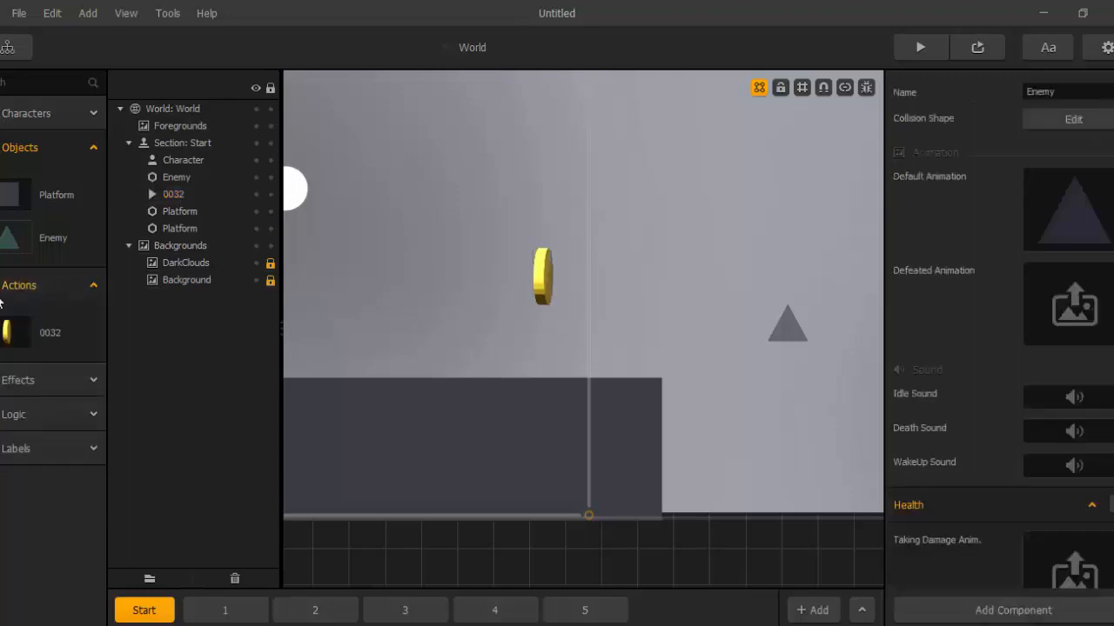
{"action": "left_click", "coordinate": [5, 333]}
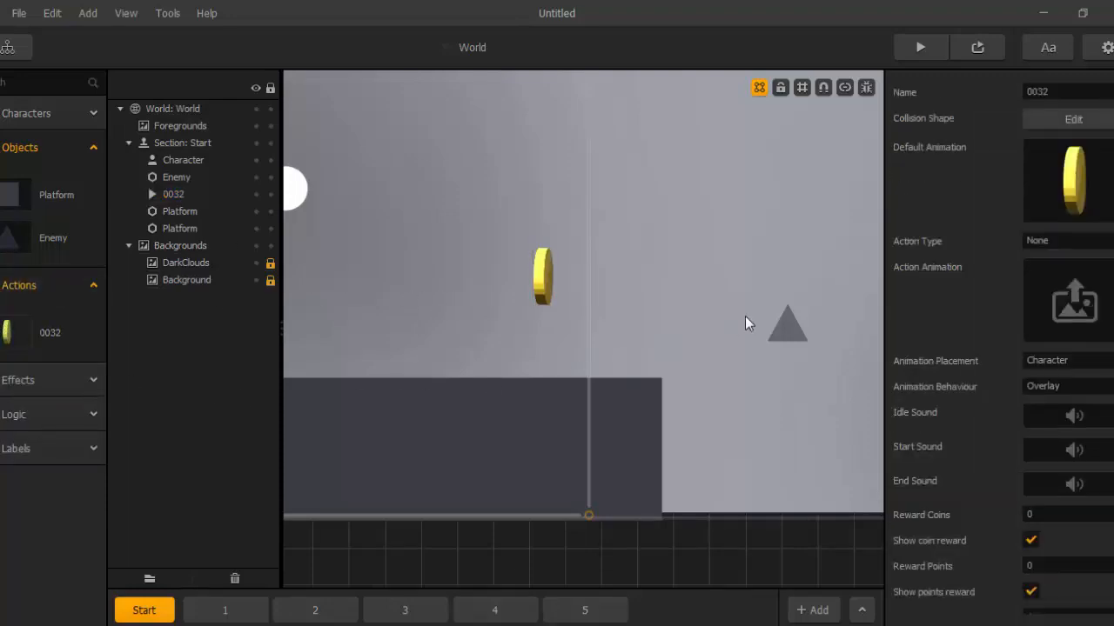
{"action": "left_click", "coordinate": [1073, 120]}
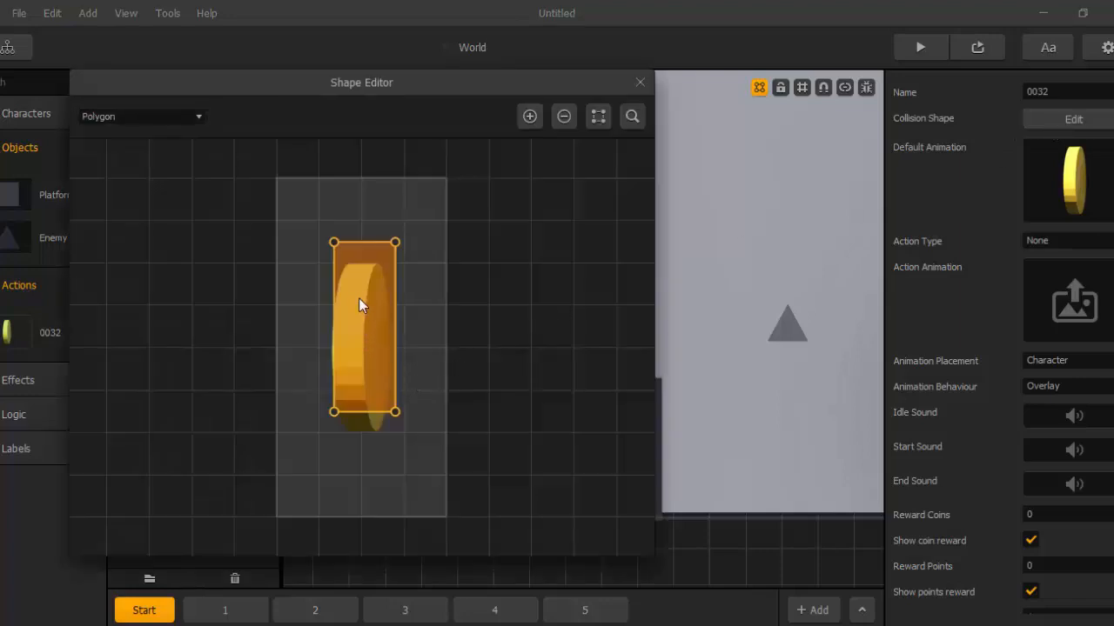
{"action": "left_click", "coordinate": [641, 82]}
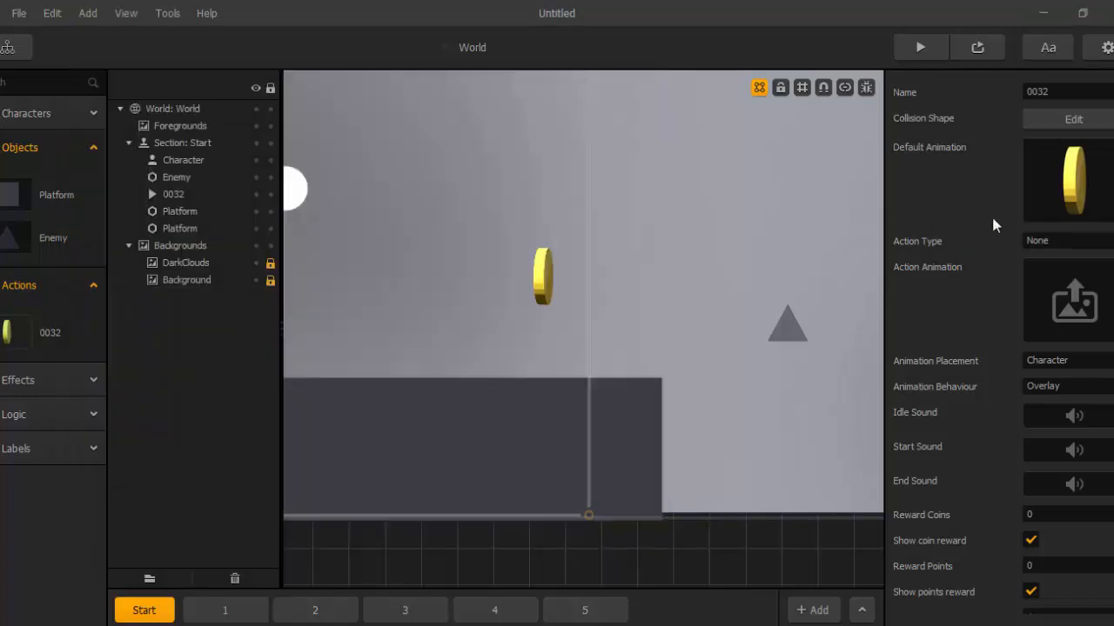
Set the Action Type of the coin Action 0032 to Coin and review its reward settings.
{"action": "left_click", "coordinate": [1048, 241]}
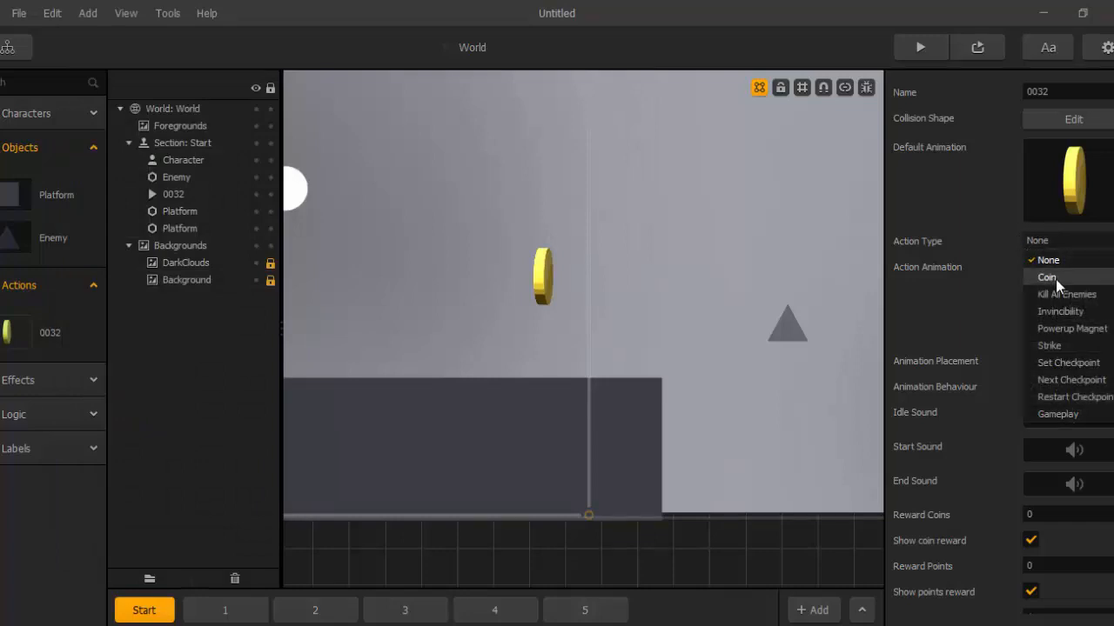
{"action": "left_click", "coordinate": [1055, 279]}
{"action": "scroll", "coordinate": [995, 240], "scroll_direction": "down", "scroll_amount": 2}
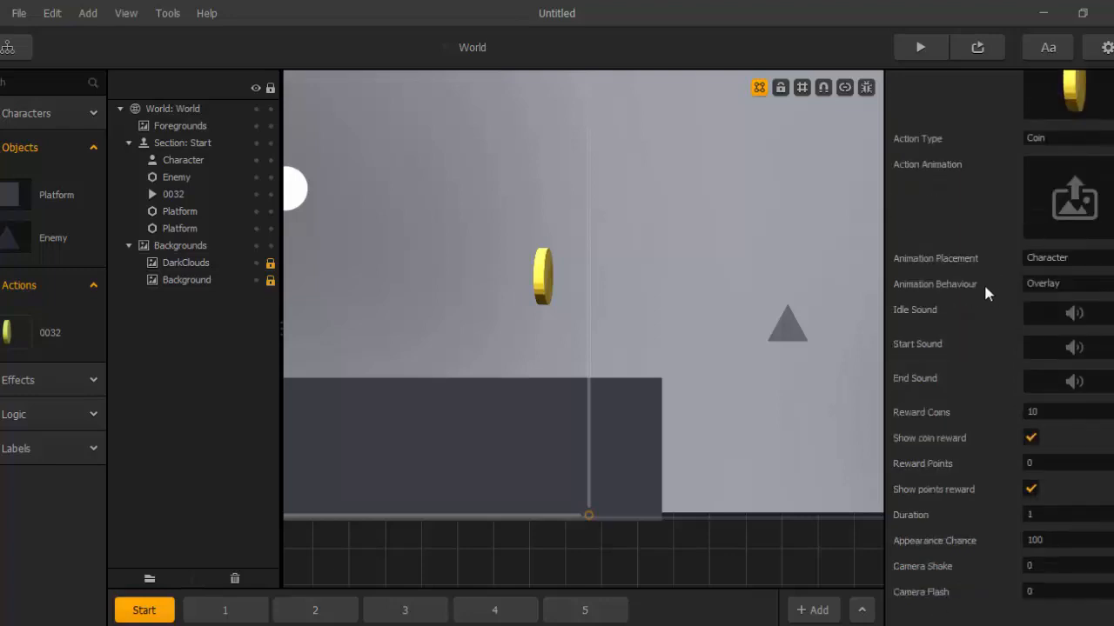
{"action": "scroll", "coordinate": [978, 272], "scroll_direction": "up", "scroll_amount": 2}
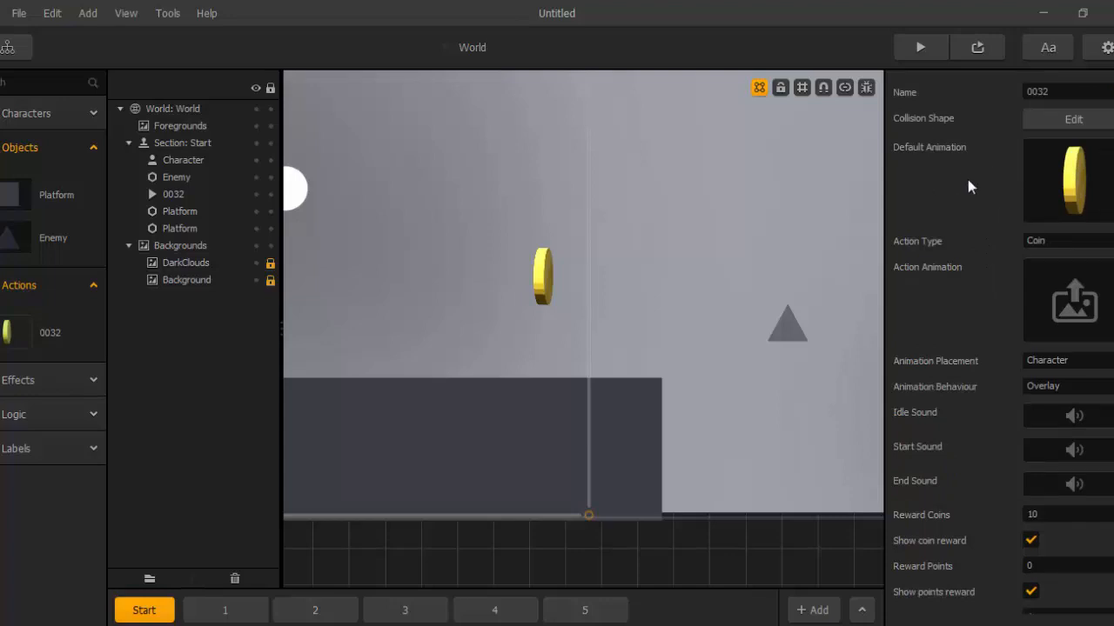
{"action": "scroll", "coordinate": [964, 182], "scroll_direction": "down", "scroll_amount": 1}
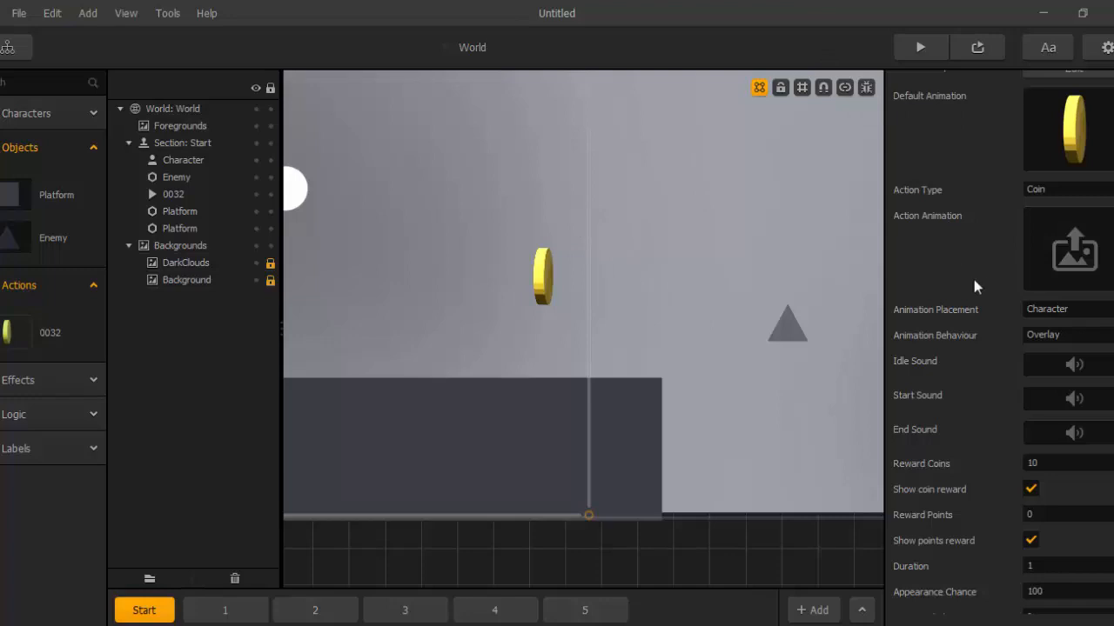
{"action": "scroll", "coordinate": [966, 335], "scroll_direction": "down", "scroll_amount": 1}
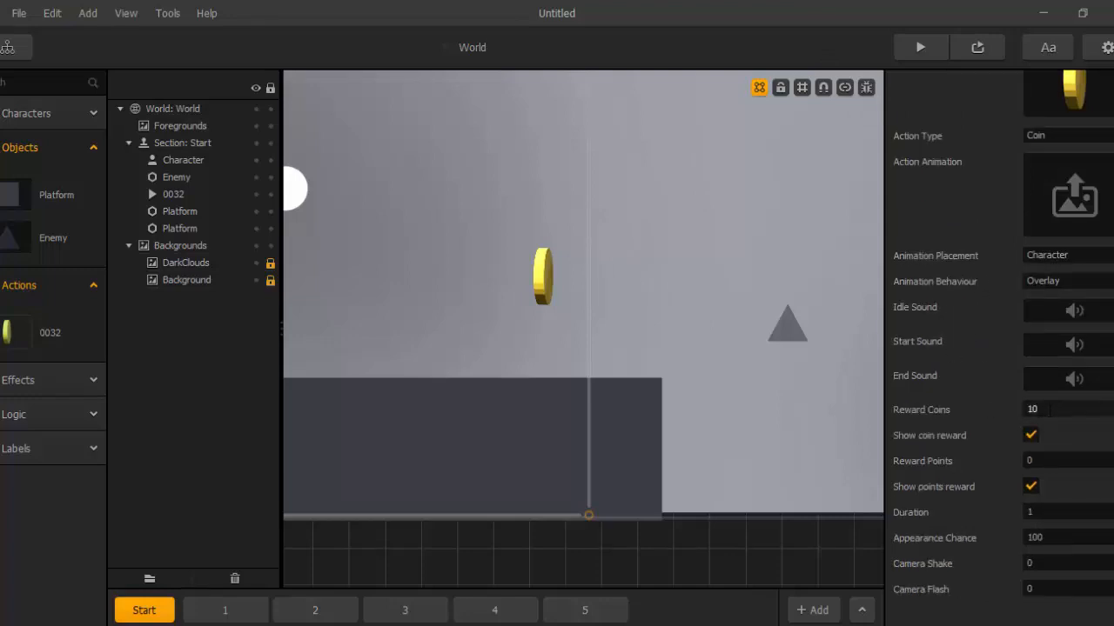
{"action": "left_click", "coordinate": [1049, 409]}
{"action": "scroll", "coordinate": [723, 406], "scroll_direction": "down", "scroll_amount": 1}
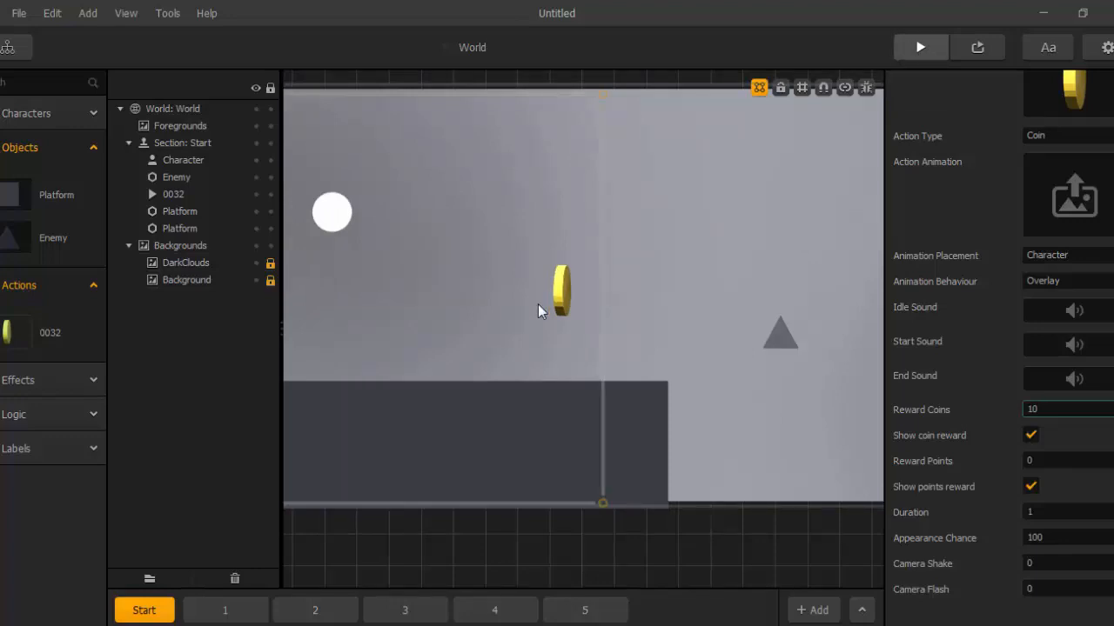
Preview the game, start playing and jump to test collecting the coin, and close the preview.
{"action": "left_click", "coordinate": [919, 47]}
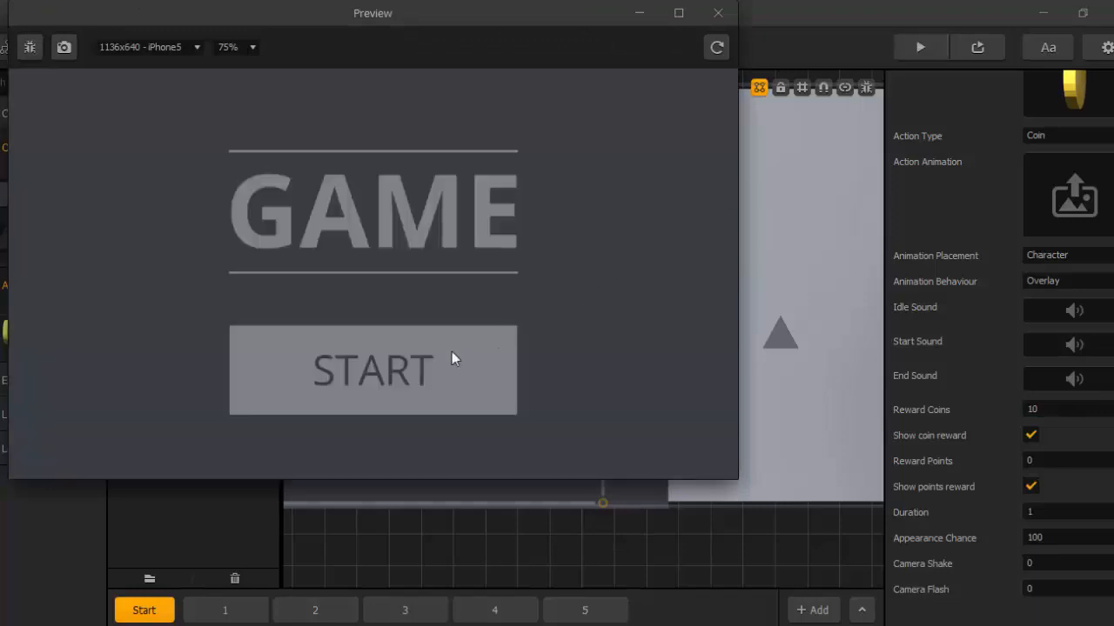
{"action": "left_click", "coordinate": [450, 351]}
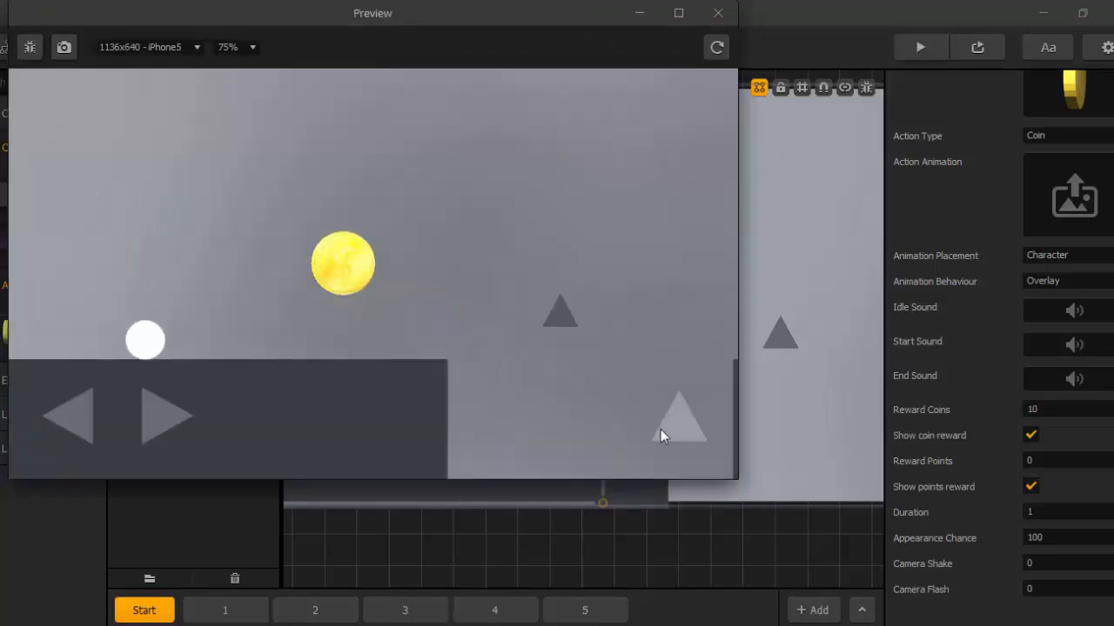
{"action": "left_click", "coordinate": [688, 440]}
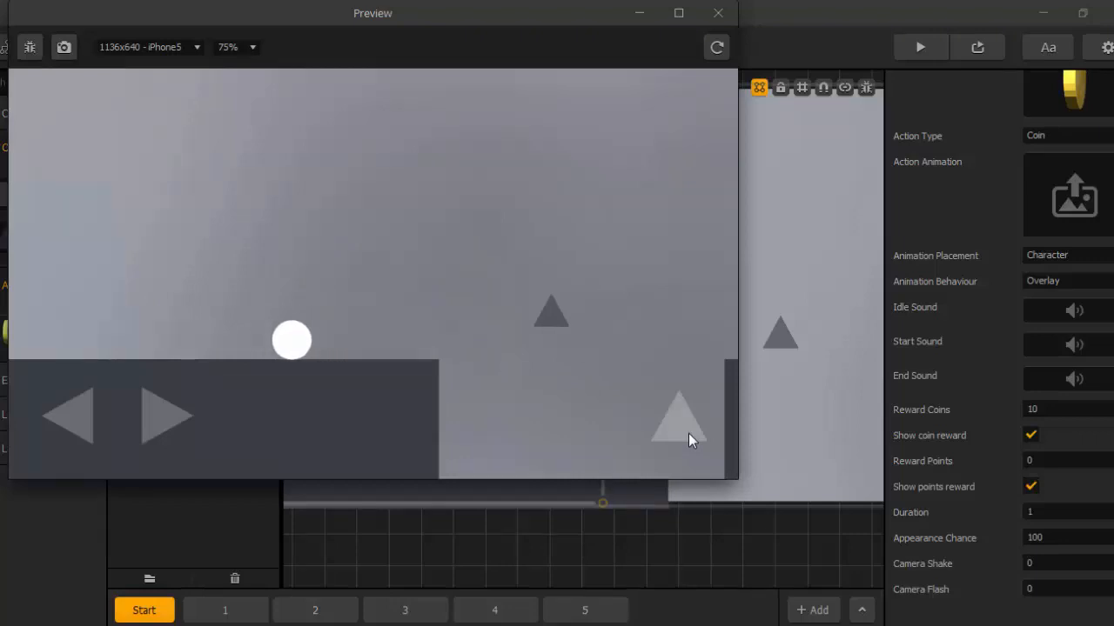
{"action": "left_click", "coordinate": [688, 434]}
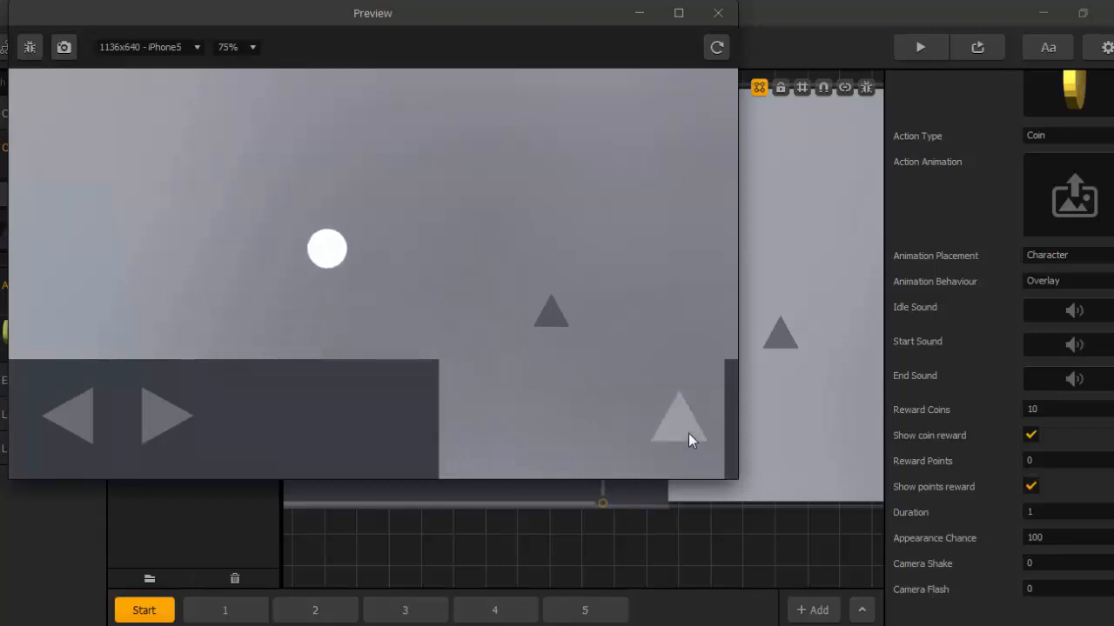
{"action": "left_click", "coordinate": [718, 14]}
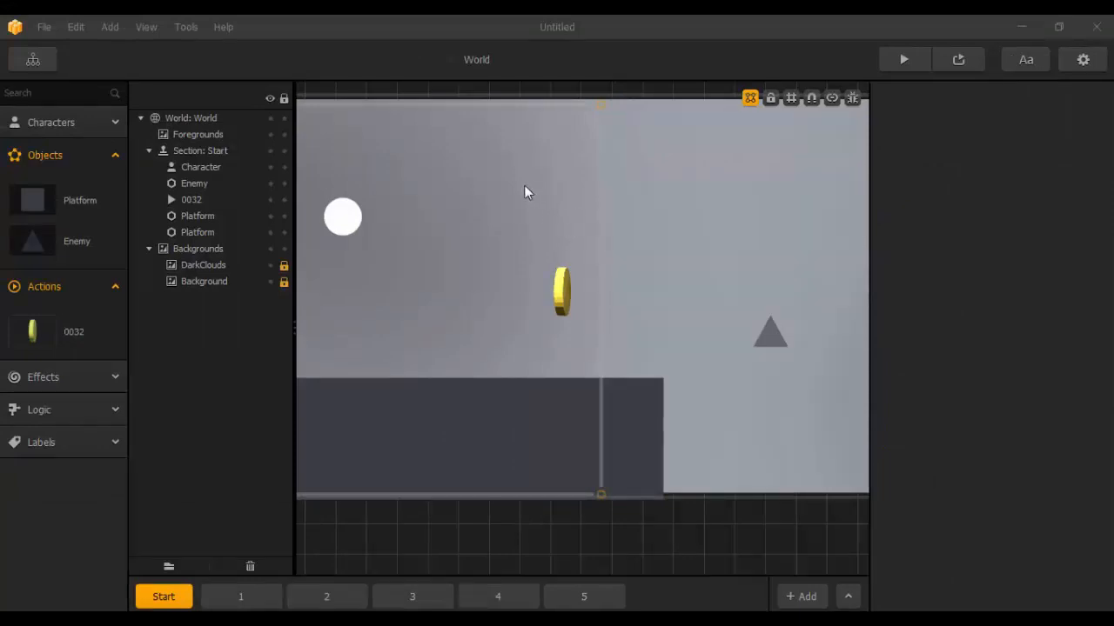
Duplicate the original coin four times so that copies surround it on all four sides.
{"action": "left_click", "coordinate": [562, 289]}
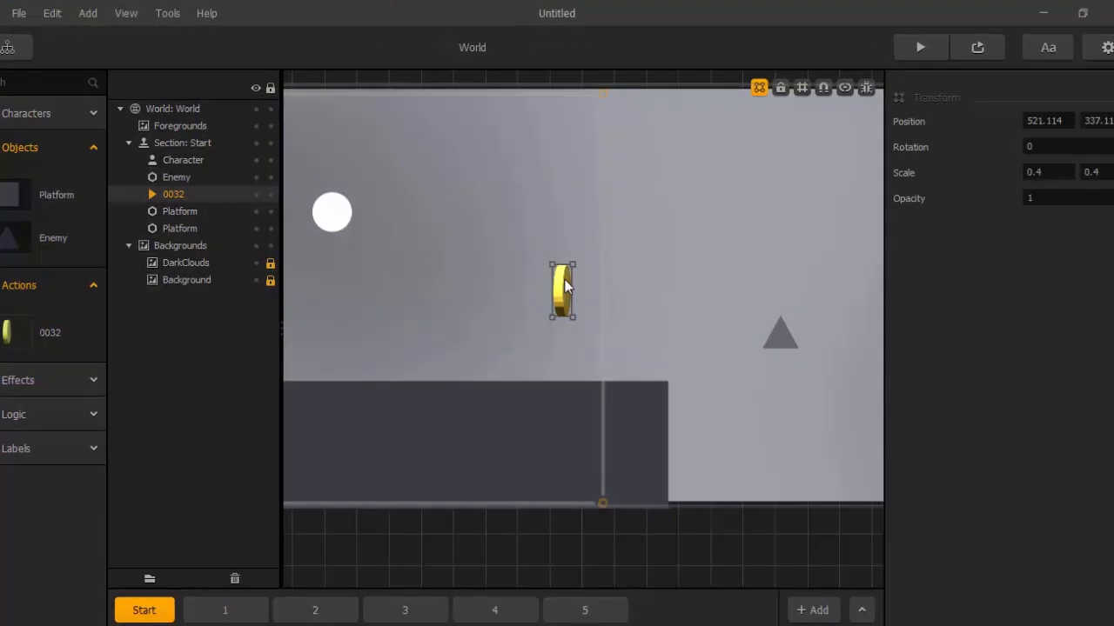
{"action": "key", "text": "ctrl+d"}
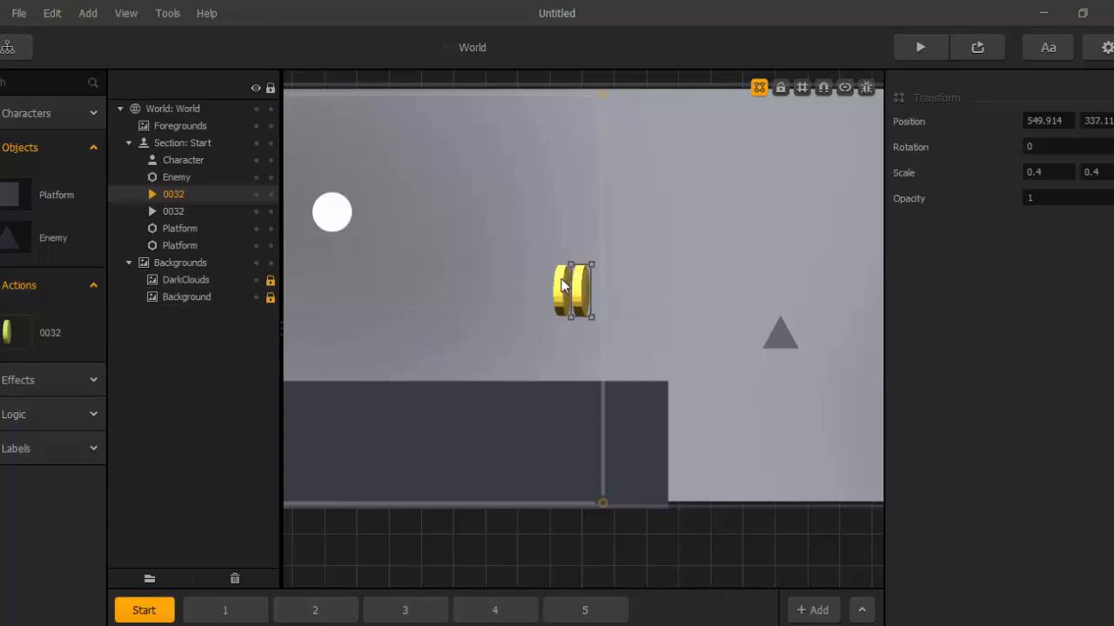
{"action": "left_click", "coordinate": [562, 288]}
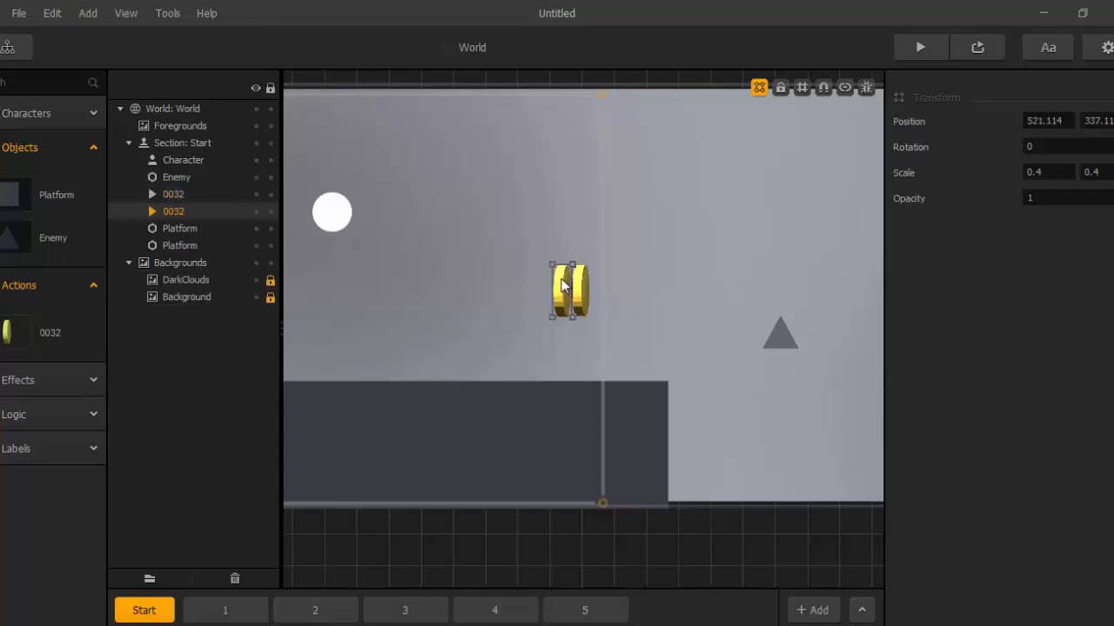
{"action": "key", "text": "ctrl+d"}
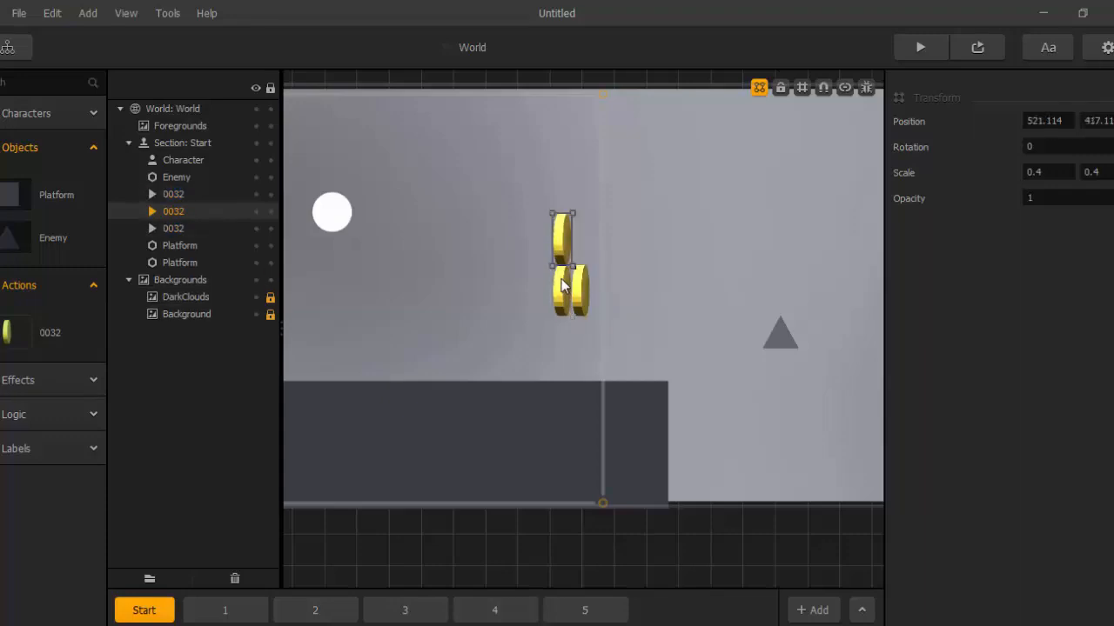
{"action": "left_click", "coordinate": [562, 287]}
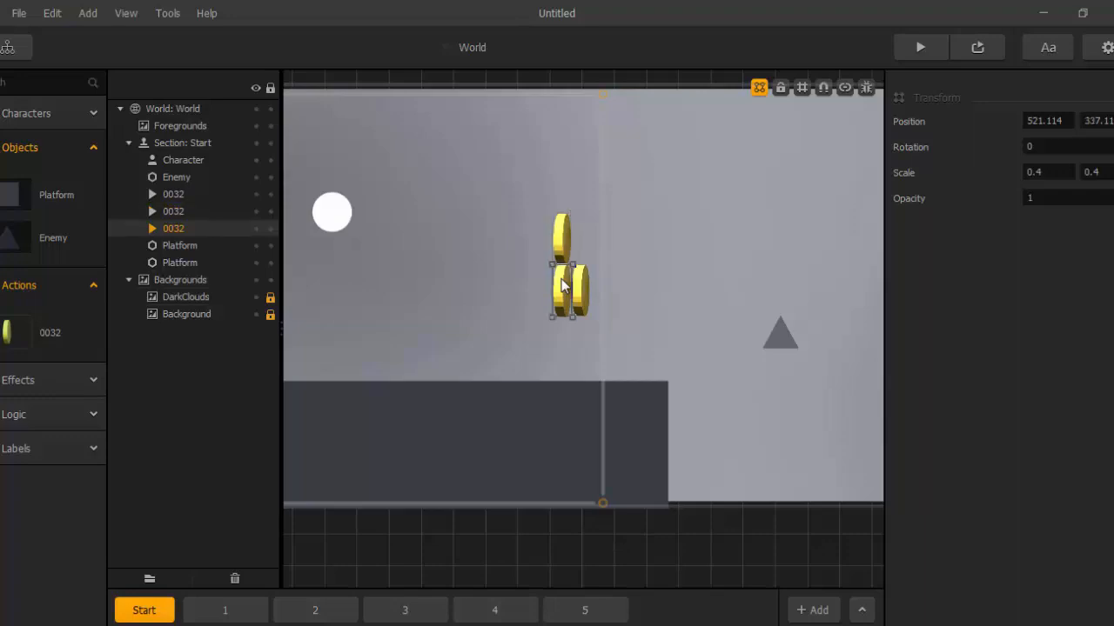
{"action": "key", "text": "ctrl+d"}
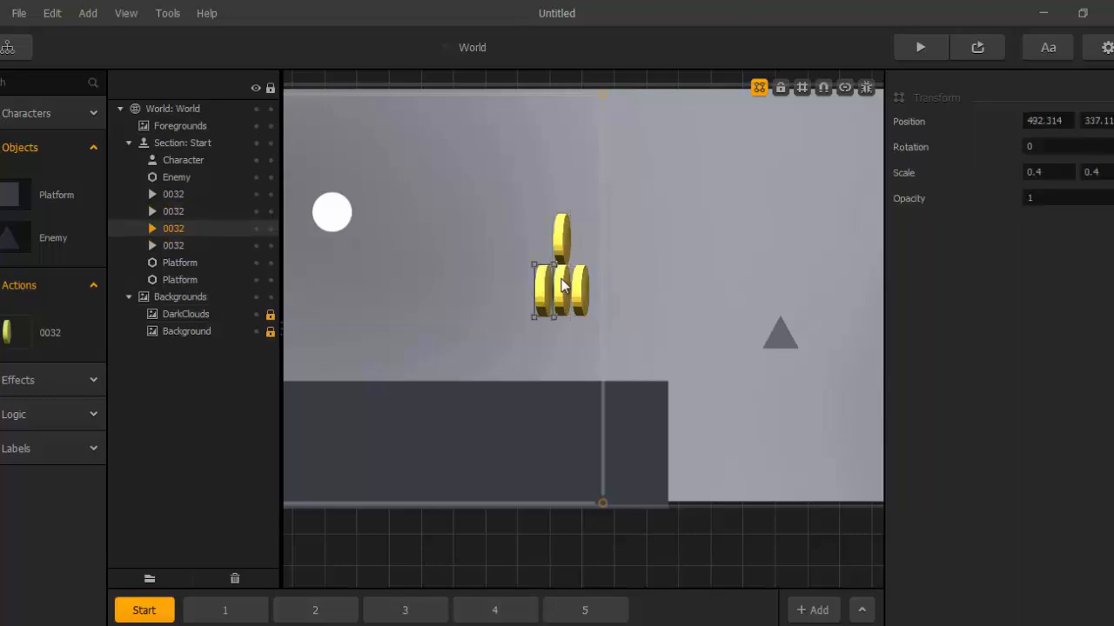
{"action": "left_click", "coordinate": [562, 287]}
{"action": "key", "text": "ctrl+d"}
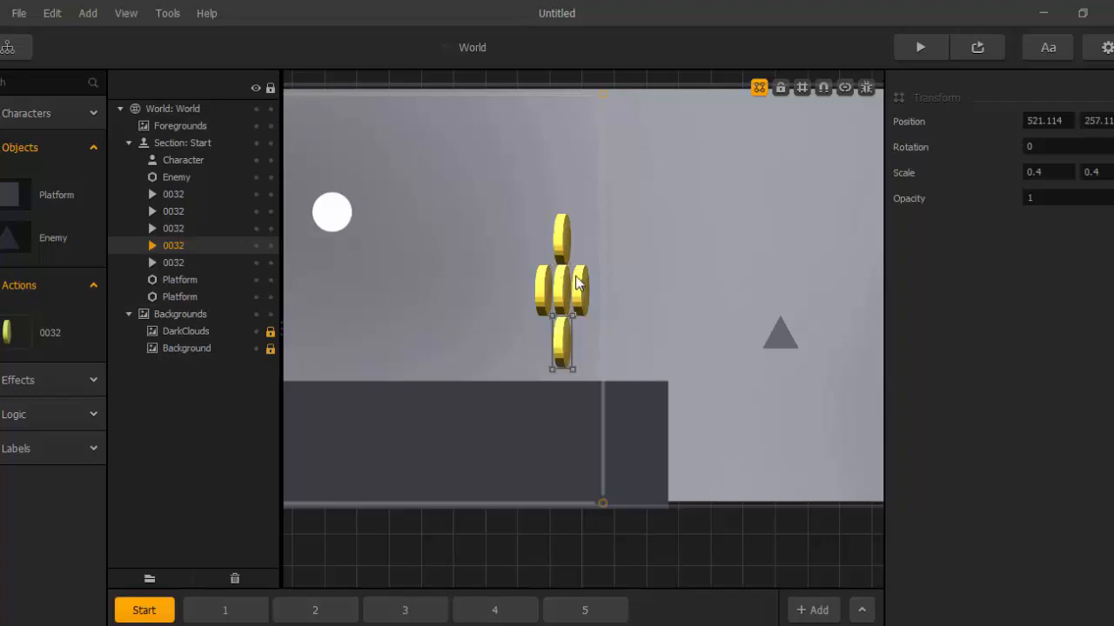
Spread the five coins apart above the ground Platform, with four at about (259, 384), (432, 438), (646, 329) and (405, 260).
{"action": "left_click_drag", "start_coordinate": [561, 240], "coordinate": [393, 261]}
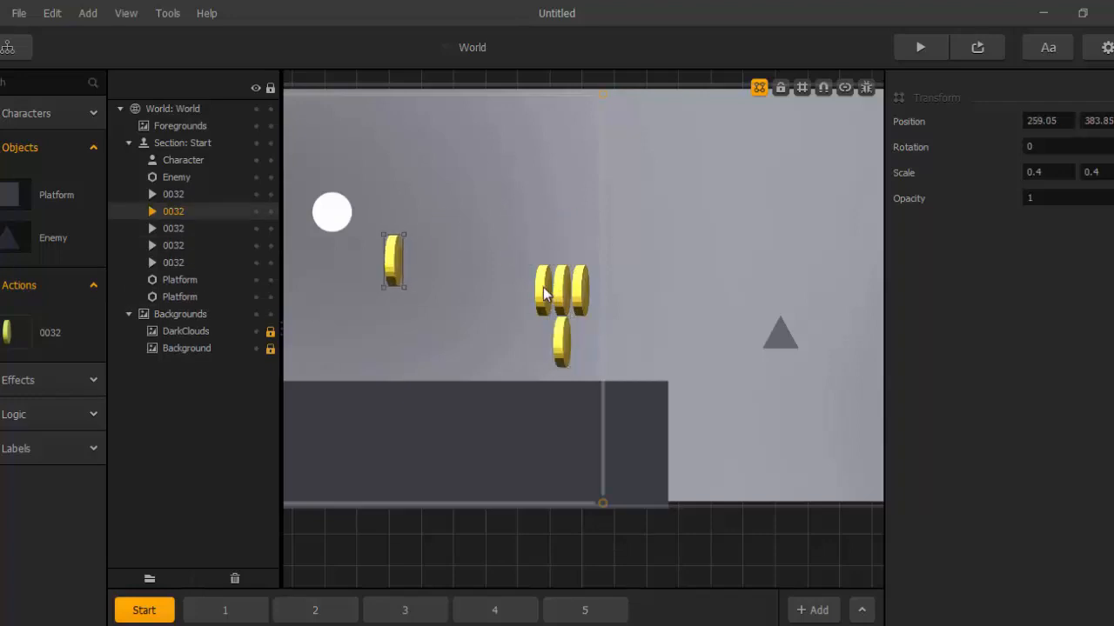
{"action": "left_click_drag", "start_coordinate": [543, 293], "coordinate": [506, 228]}
{"action": "left_click_drag", "start_coordinate": [580, 289], "coordinate": [643, 293]}
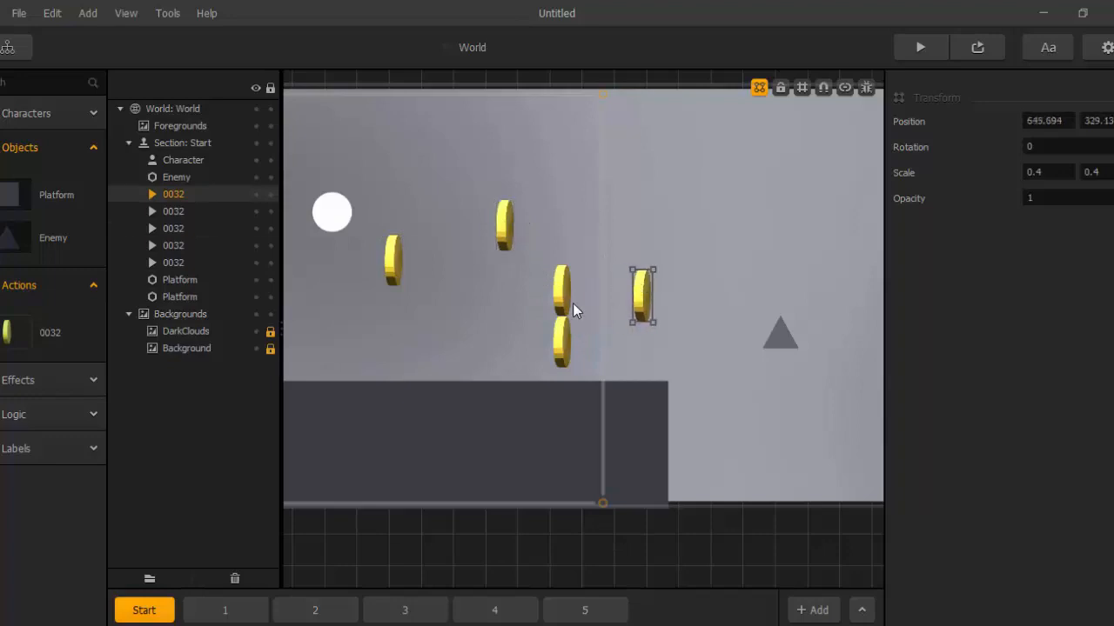
{"action": "left_click_drag", "start_coordinate": [564, 291], "coordinate": [586, 228]}
{"action": "left_click_drag", "start_coordinate": [561, 354], "coordinate": [487, 354]}
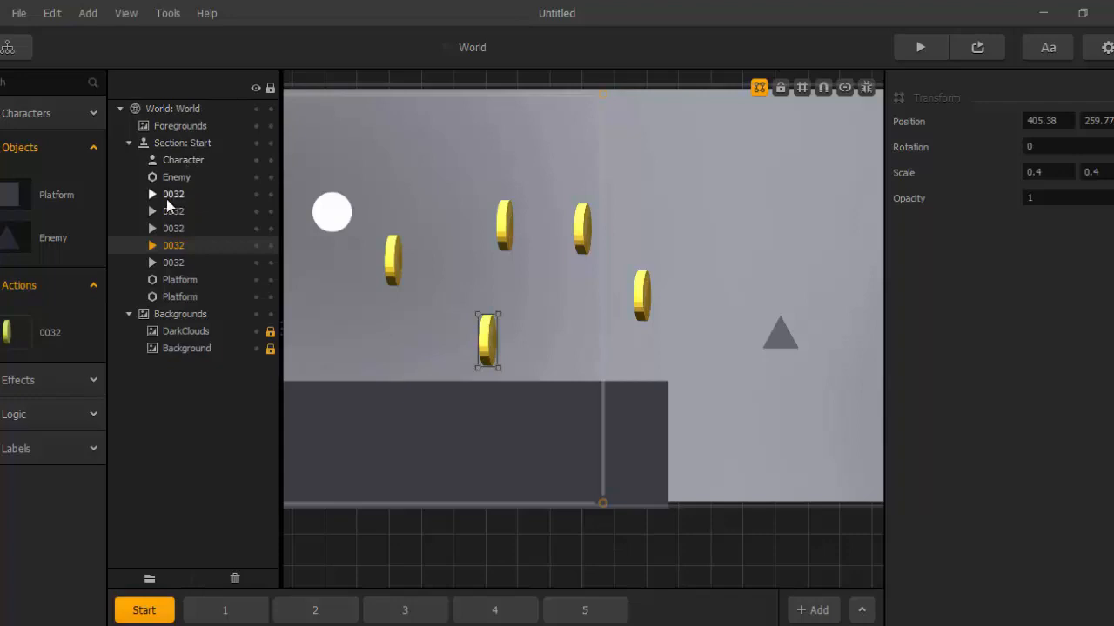
Add a group layer to the Start section and name it coin.
{"action": "left_click", "coordinate": [149, 580]}
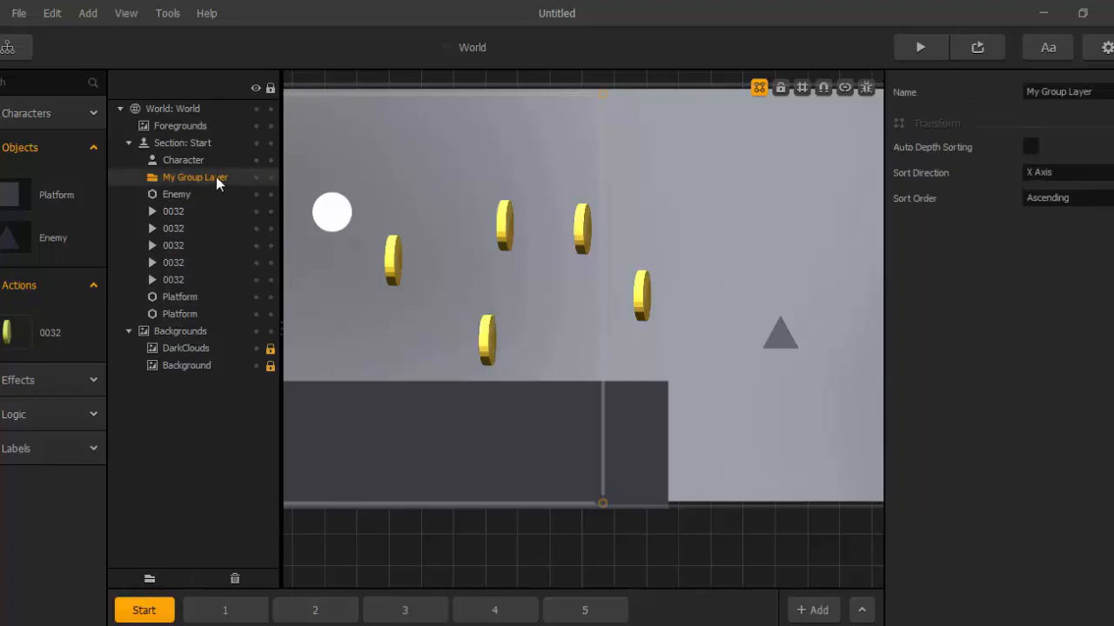
{"action": "left_click", "coordinate": [997, 99]}
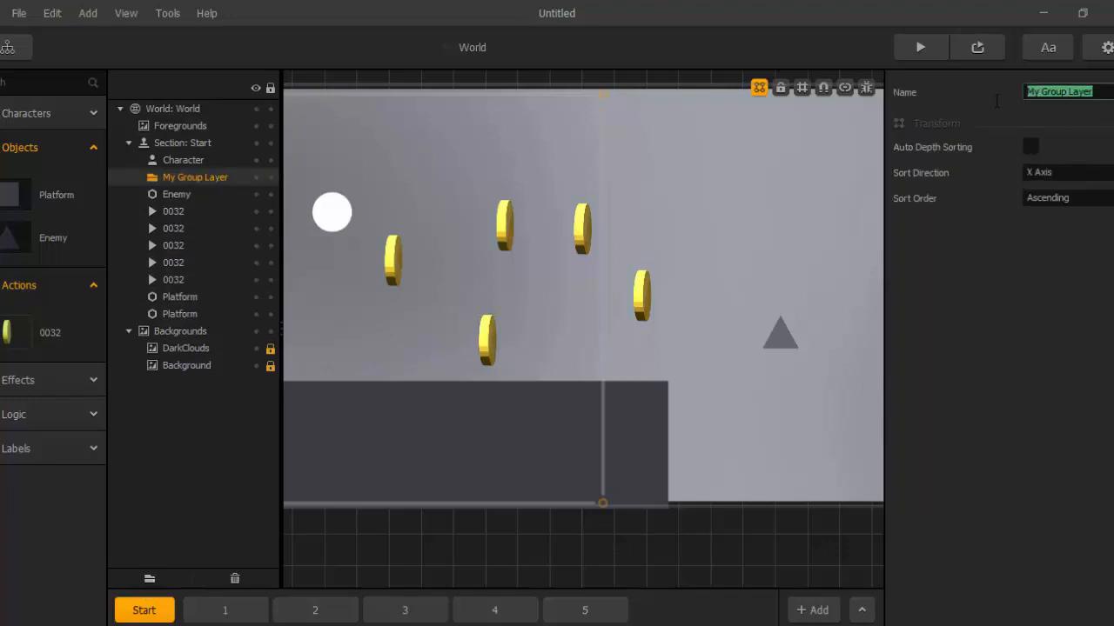
{"action": "type", "text": "coin"}
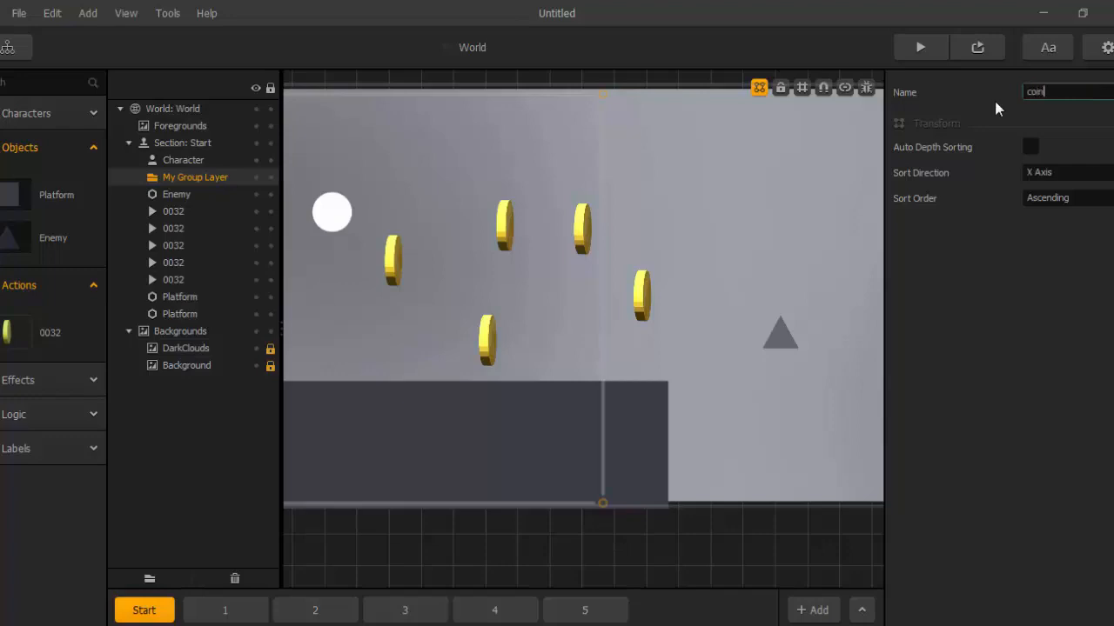
{"action": "left_click", "coordinate": [993, 307]}
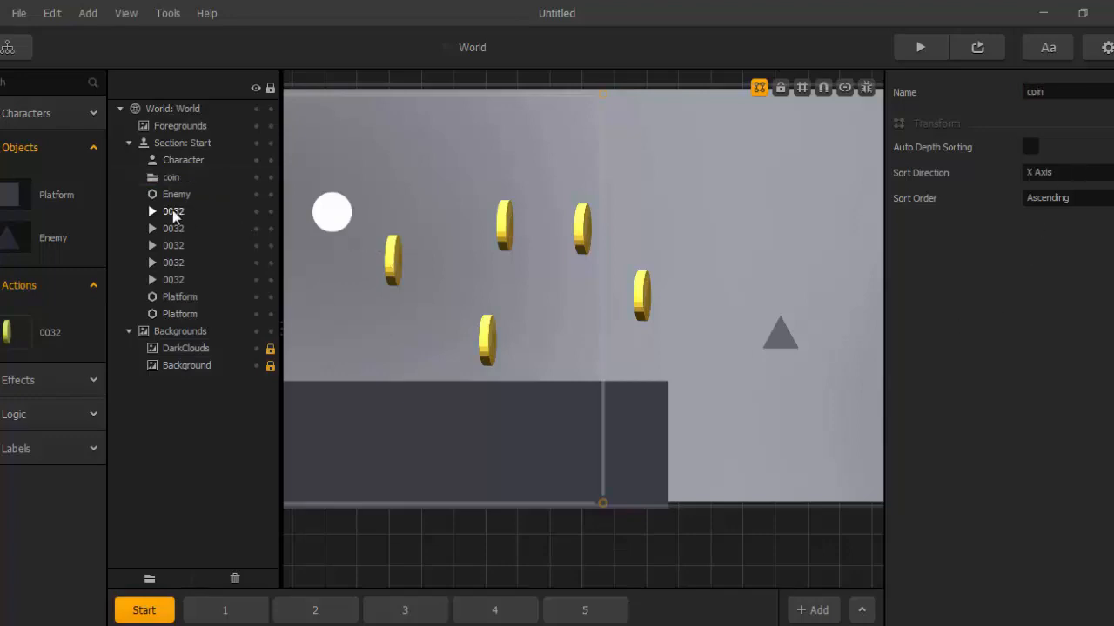
Move all five 0032 coin objects in the Start section into the coin group layer.
{"action": "left_click_drag", "start_coordinate": [174, 211], "coordinate": [171, 181]}
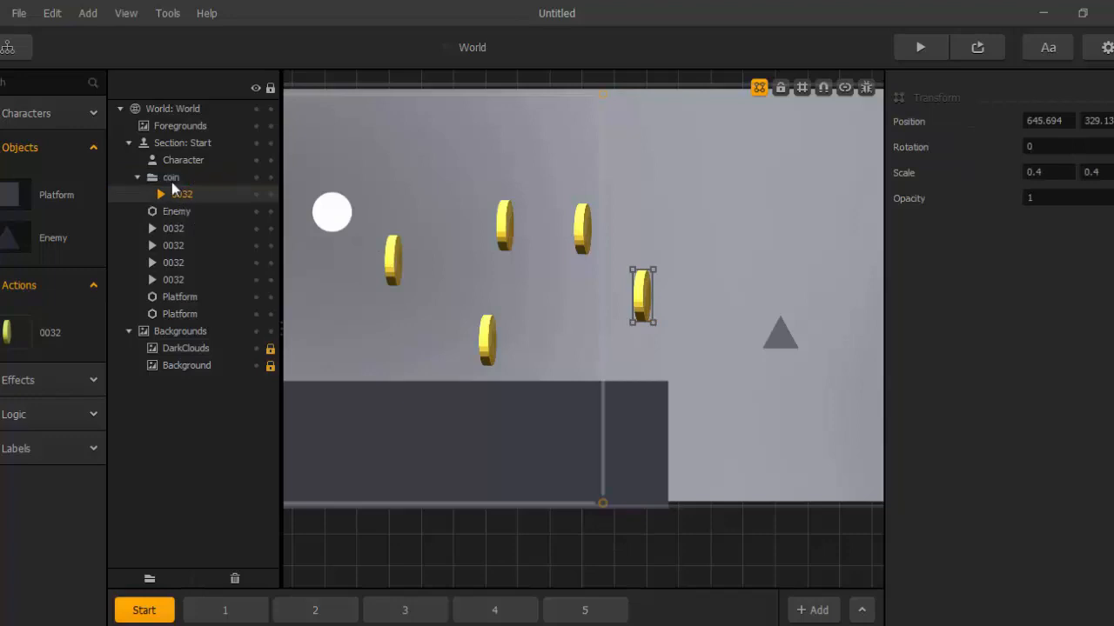
{"action": "left_click", "coordinate": [173, 229]}
{"action": "left_click_drag", "start_coordinate": [173, 228], "coordinate": [172, 182]}
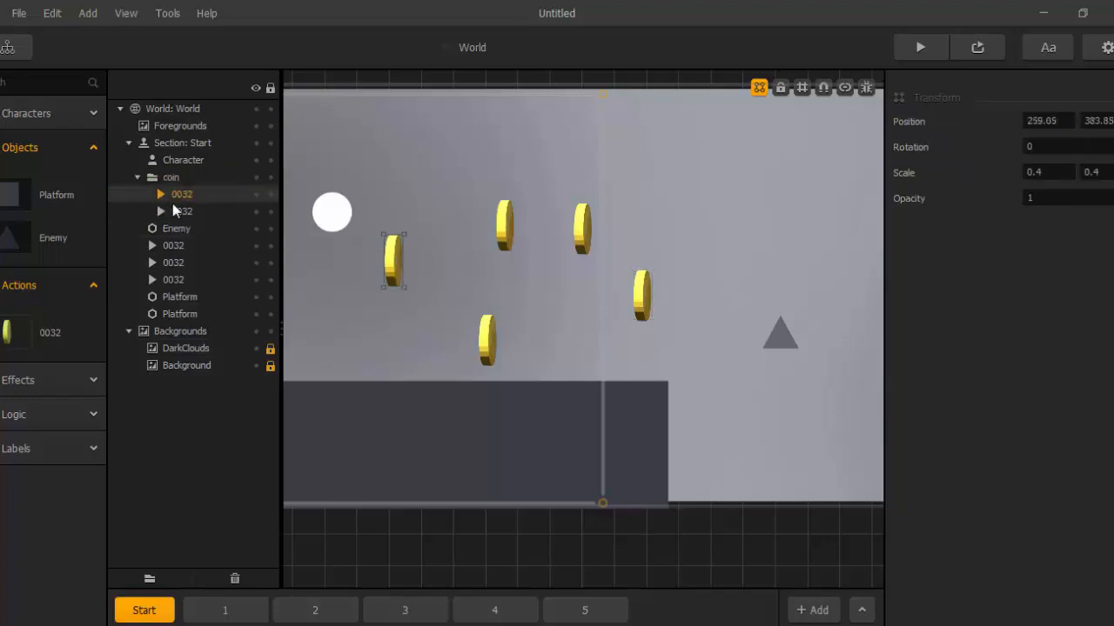
{"action": "left_click_drag", "start_coordinate": [172, 244], "coordinate": [177, 180]}
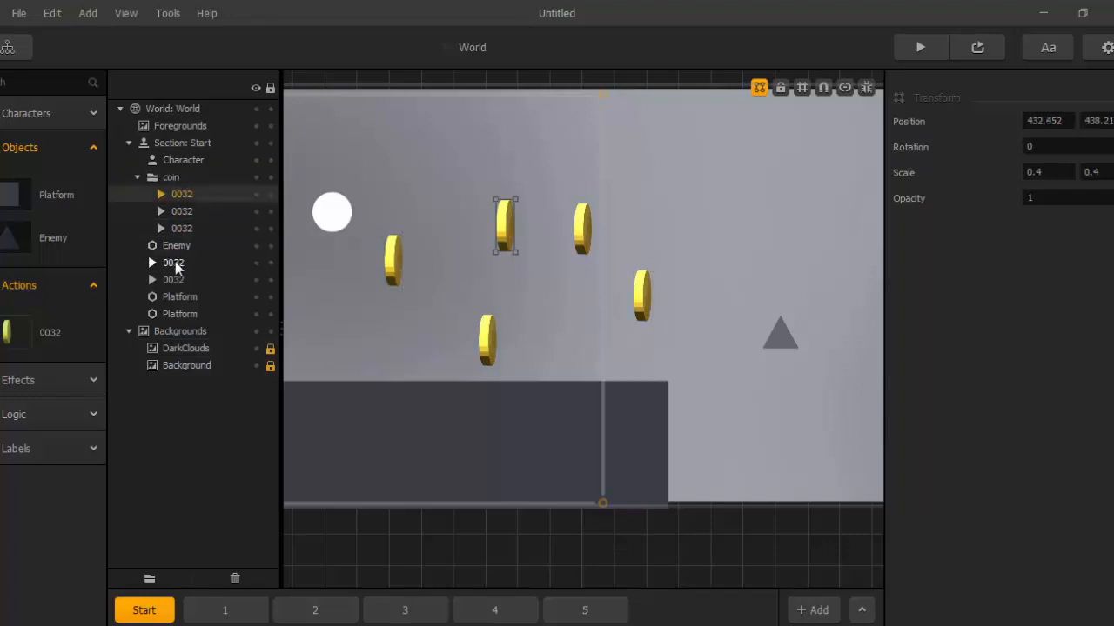
{"action": "left_click_drag", "start_coordinate": [175, 266], "coordinate": [174, 181]}
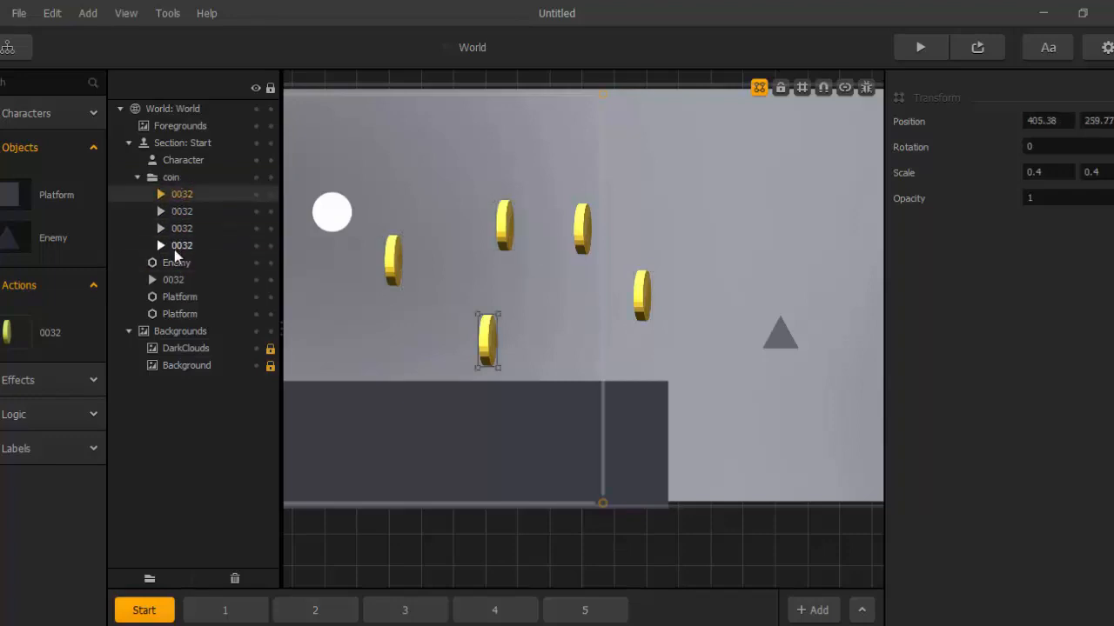
{"action": "left_click_drag", "start_coordinate": [174, 278], "coordinate": [179, 182]}
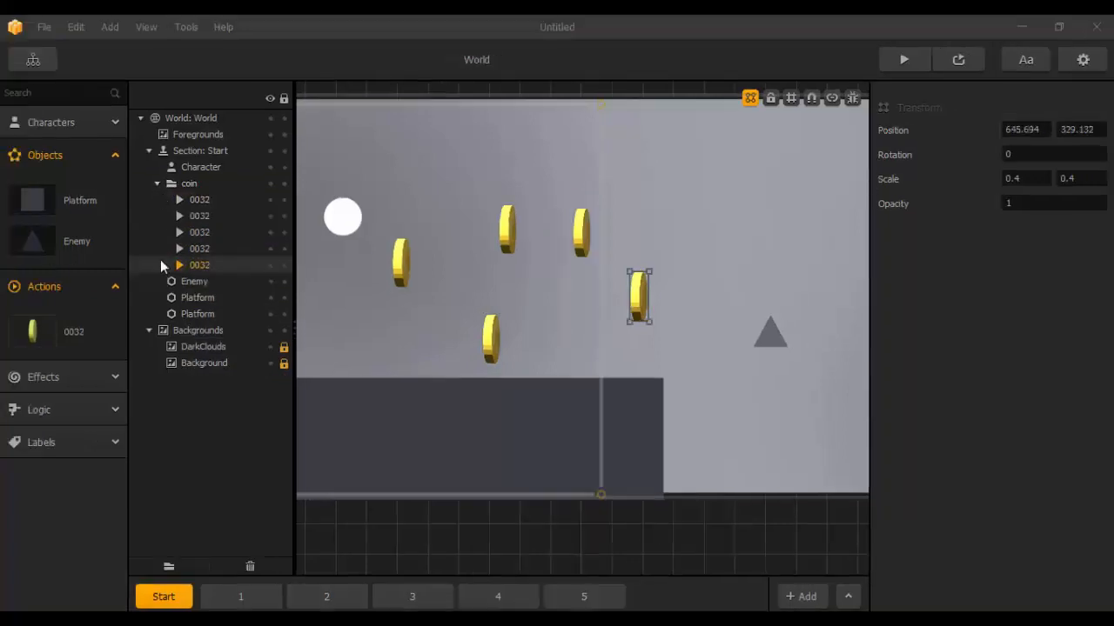
Duplicate the coin nearest the character within the coin group, place the copy at about 374, 508, and collapse the group.
{"action": "left_click", "coordinate": [157, 184]}
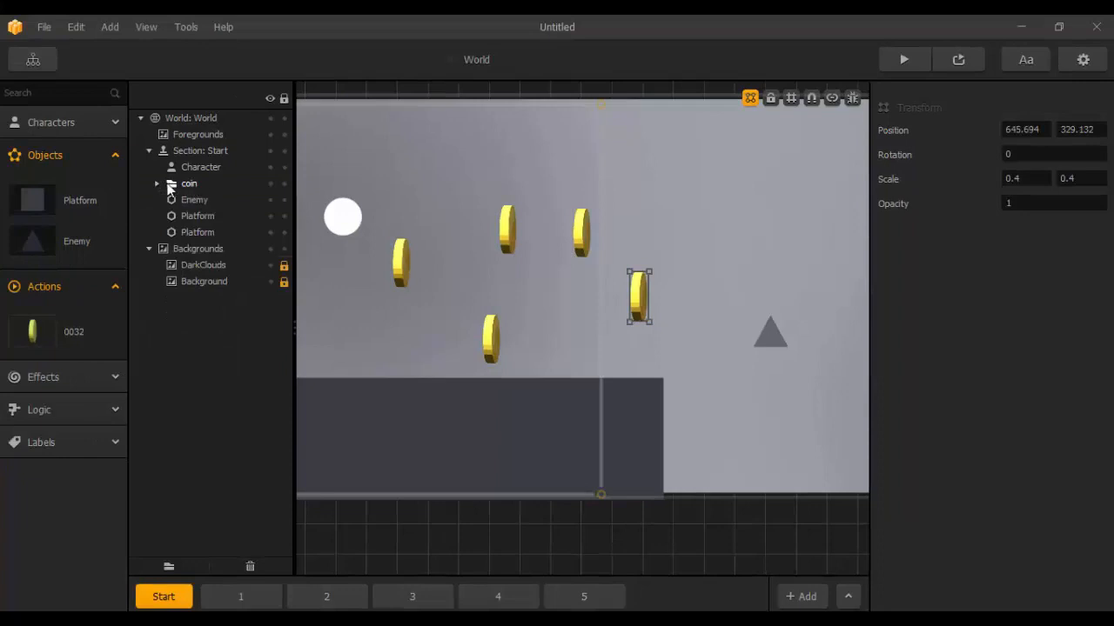
{"action": "left_click", "coordinate": [156, 184]}
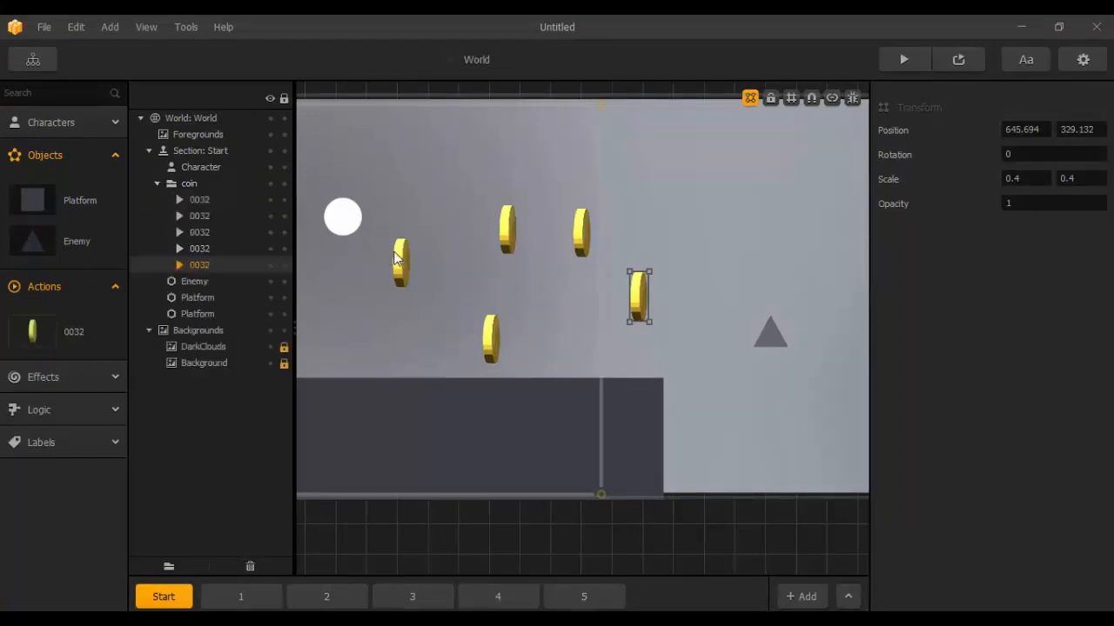
{"action": "left_click", "coordinate": [395, 253]}
{"action": "key", "text": "ctrl+d"}
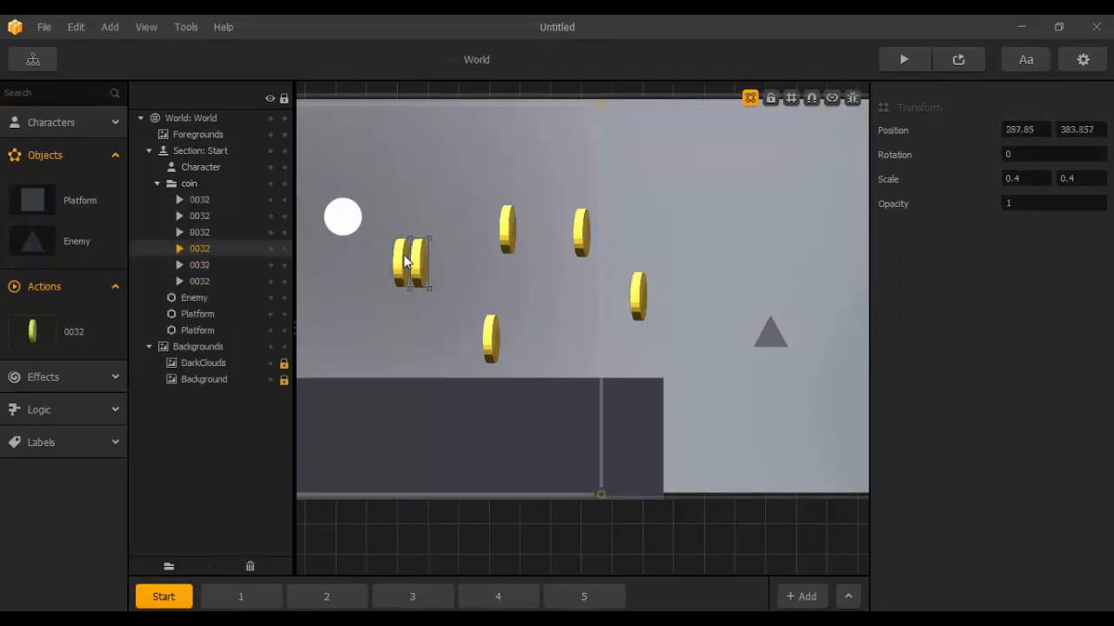
{"action": "left_click_drag", "start_coordinate": [416, 259], "coordinate": [472, 187]}
{"action": "left_click", "coordinate": [157, 184]}
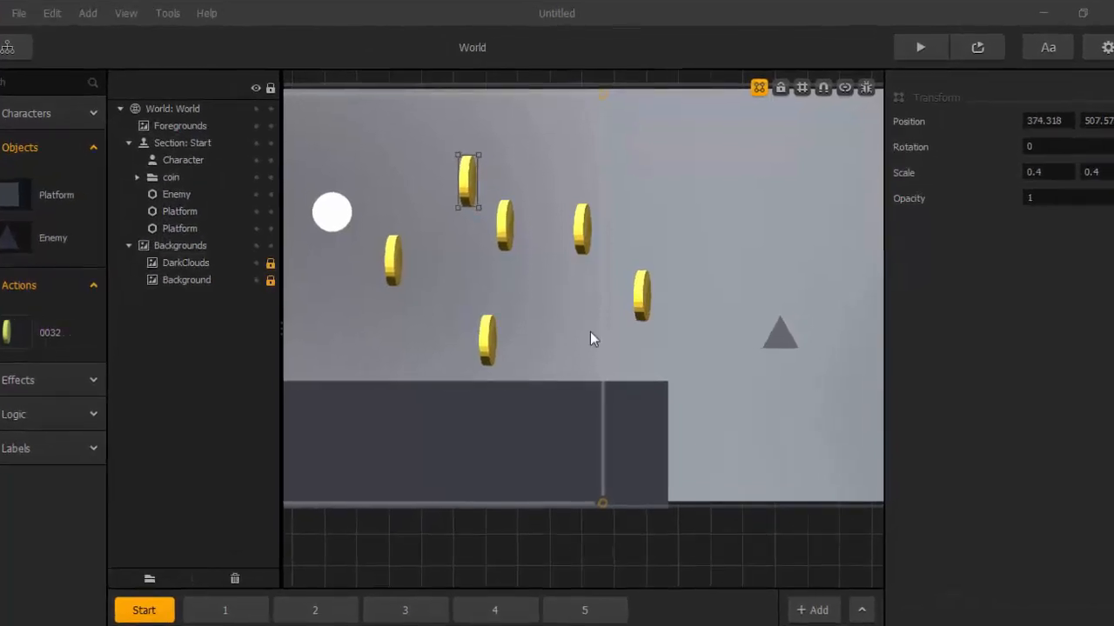
Add a Light effect among the coins in the Start section, at about 320, 362.
{"action": "left_click", "coordinate": [523, 450]}
{"action": "scroll", "coordinate": [544, 401], "scroll_direction": "down", "scroll_amount": 2}
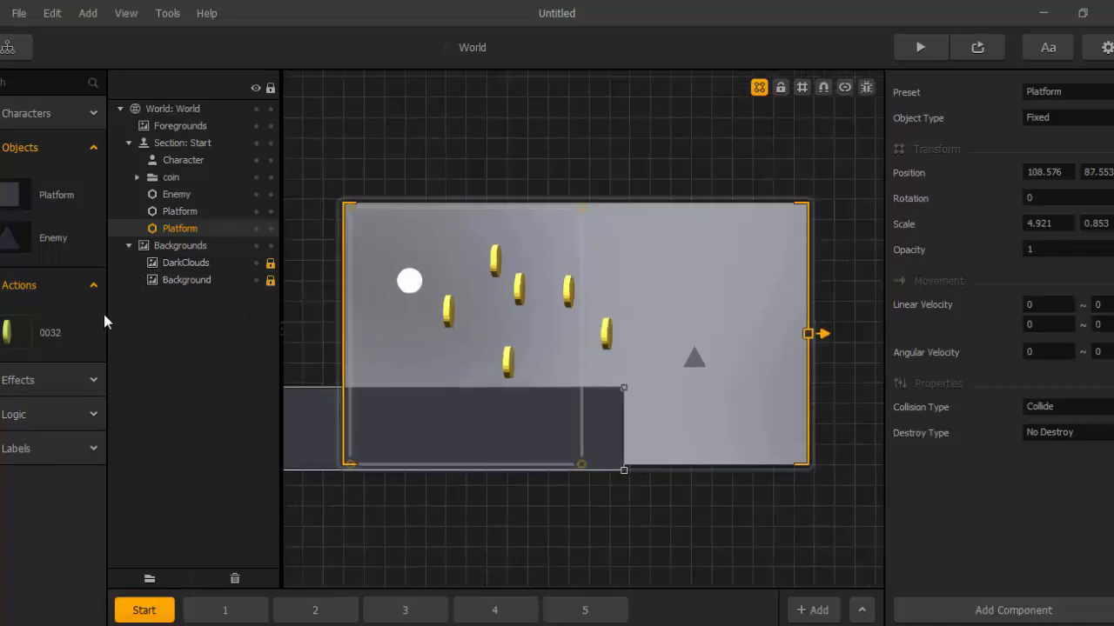
{"action": "left_click", "coordinate": [93, 289]}
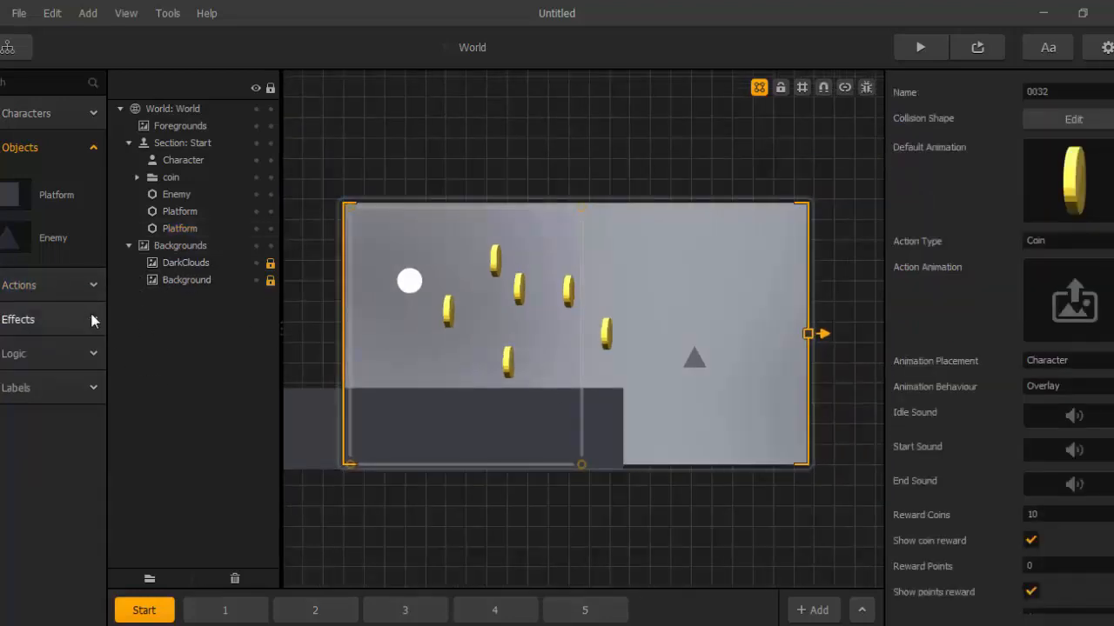
{"action": "left_click", "coordinate": [94, 320]}
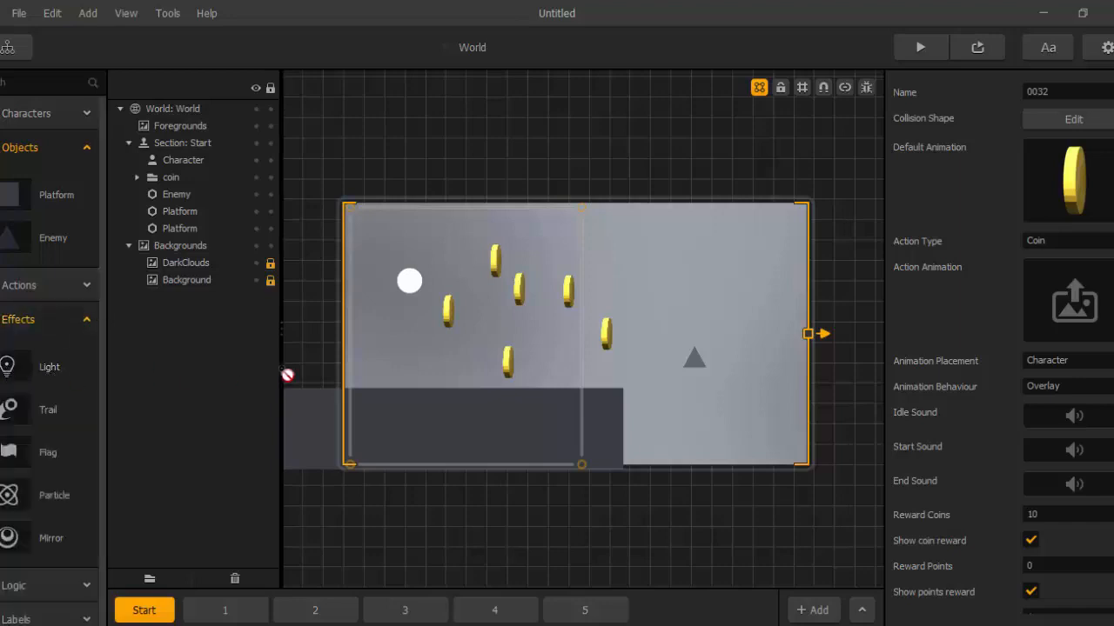
{"action": "left_click_drag", "start_coordinate": [467, 334], "coordinate": [474, 318]}
{"action": "scroll", "coordinate": [492, 346], "scroll_direction": "up", "scroll_amount": 2}
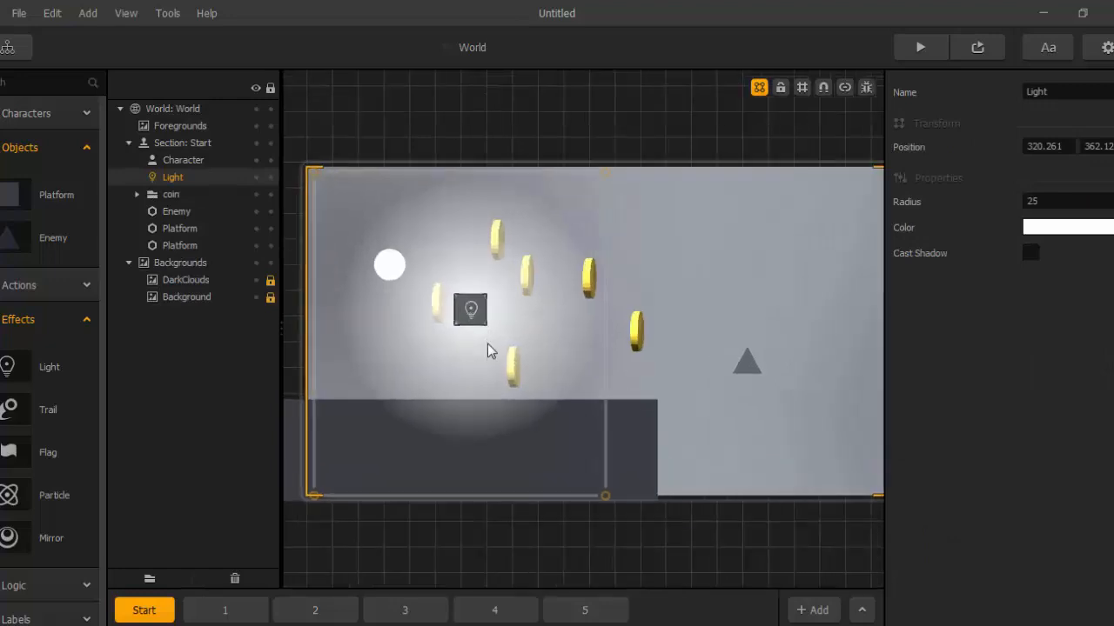
{"action": "scroll", "coordinate": [495, 346], "scroll_direction": "up", "scroll_amount": 1}
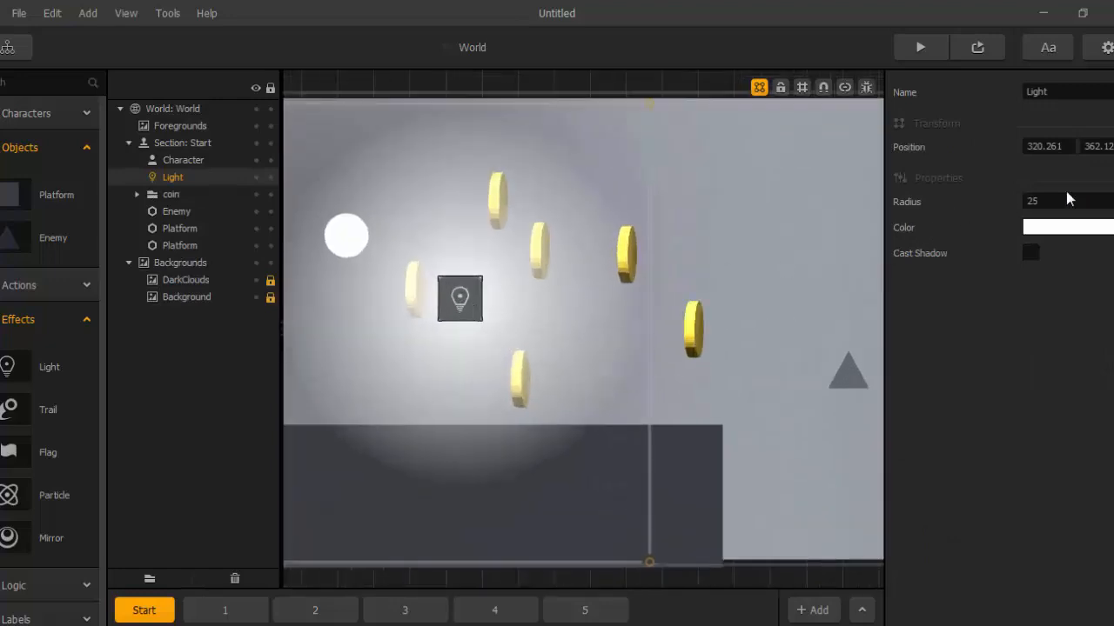
Set the Light's radius to 10 and its color to red #ff2a17.
{"action": "left_click", "coordinate": [1067, 200]}
{"action": "key", "text": "Return"}
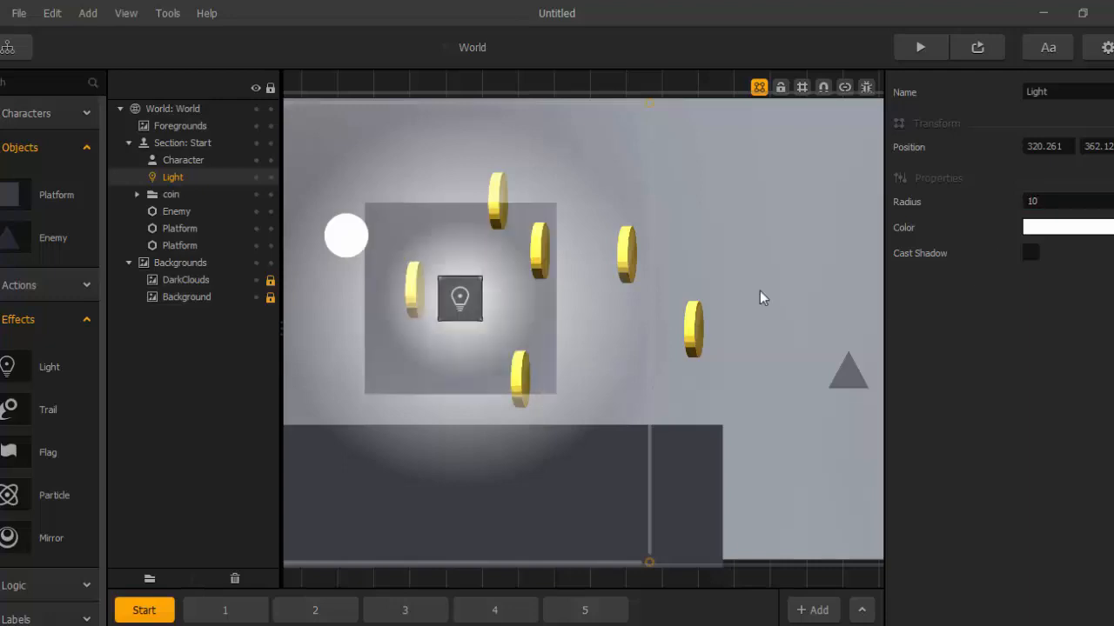
{"action": "left_click", "coordinate": [1051, 231]}
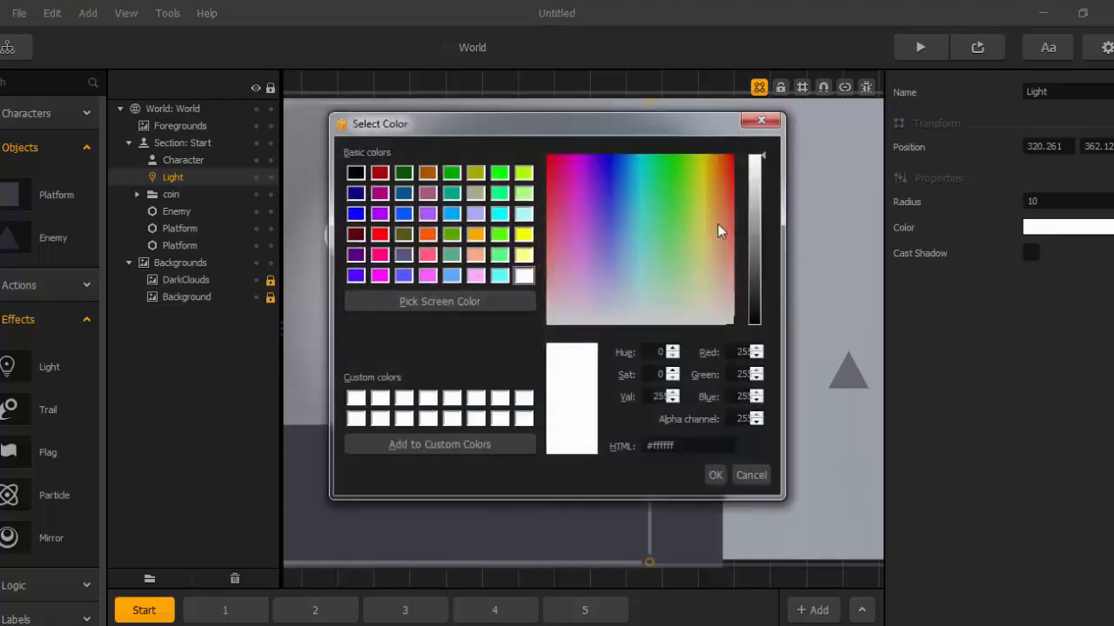
{"action": "left_click_drag", "start_coordinate": [704, 194], "coordinate": [731, 173]}
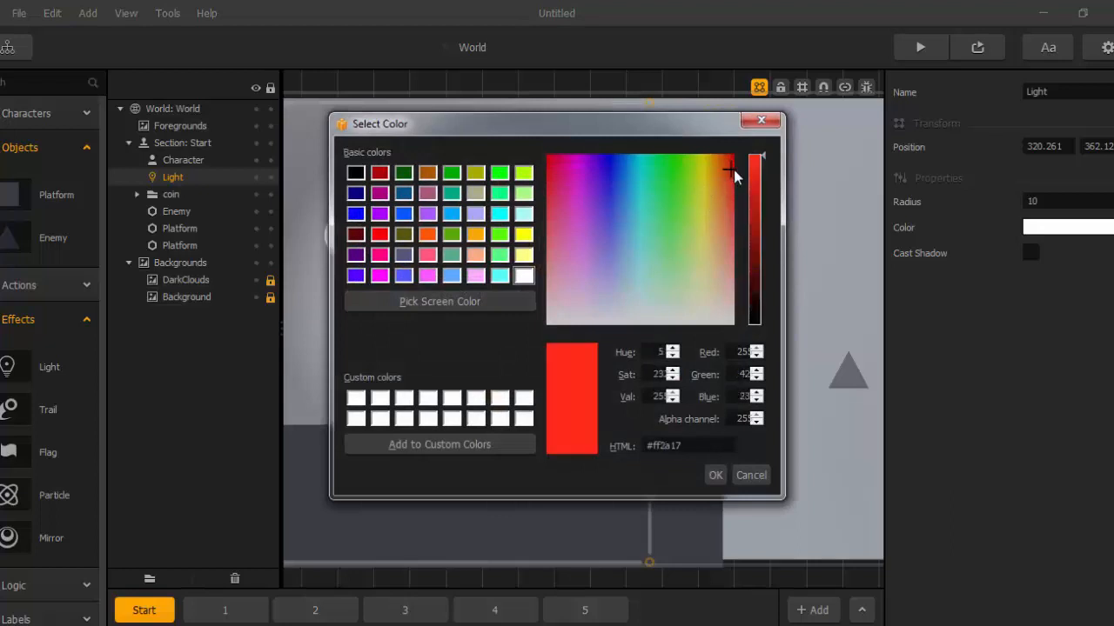
{"action": "left_click", "coordinate": [718, 475]}
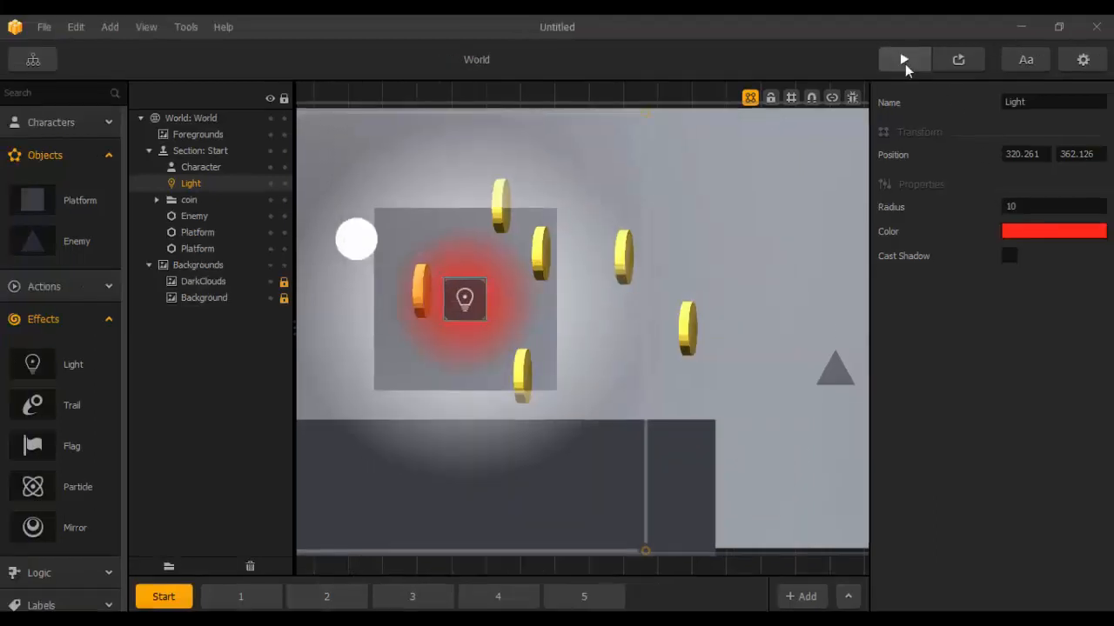
Preview the game, start it and make the character jump past the red light and coins until game over, and close the preview.
{"action": "left_click", "coordinate": [905, 61]}
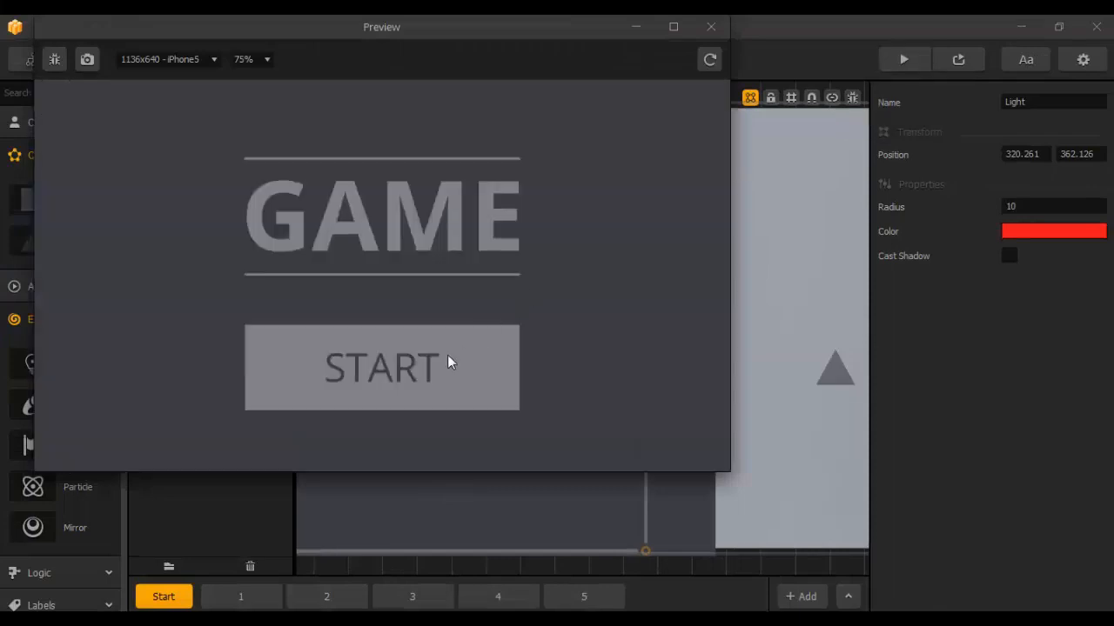
{"action": "left_click", "coordinate": [447, 356]}
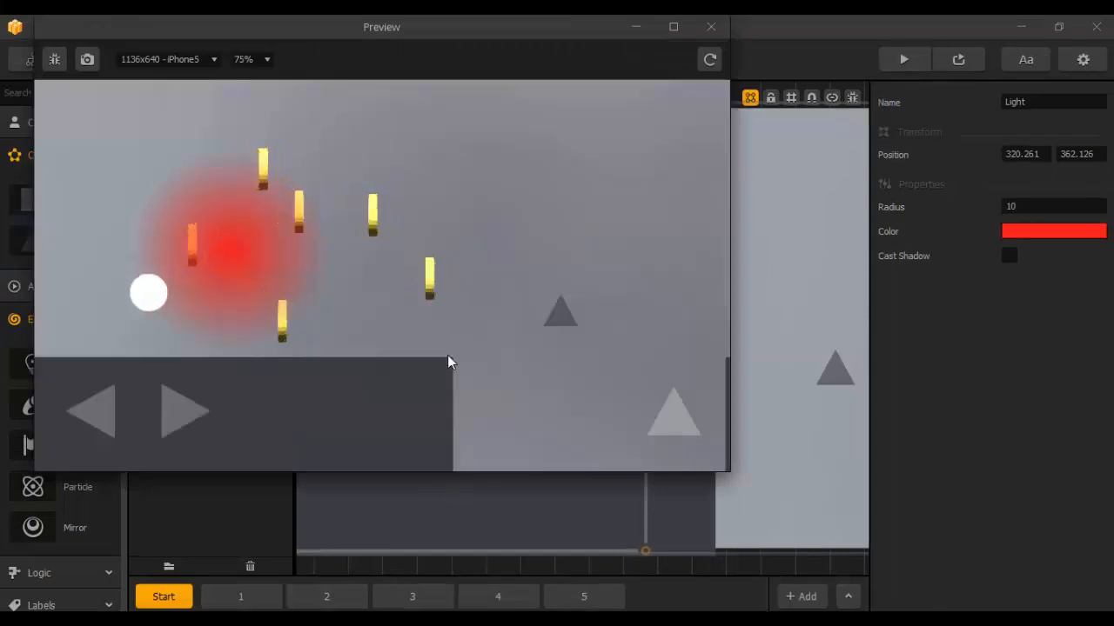
{"action": "left_click", "coordinate": [660, 423]}
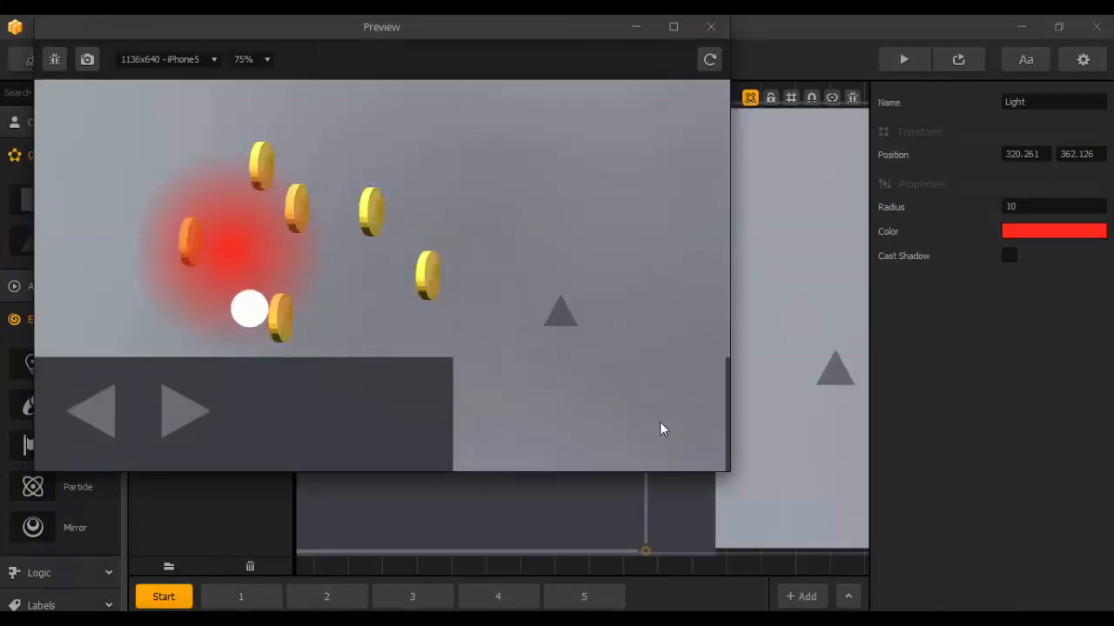
{"action": "left_click", "coordinate": [659, 423]}
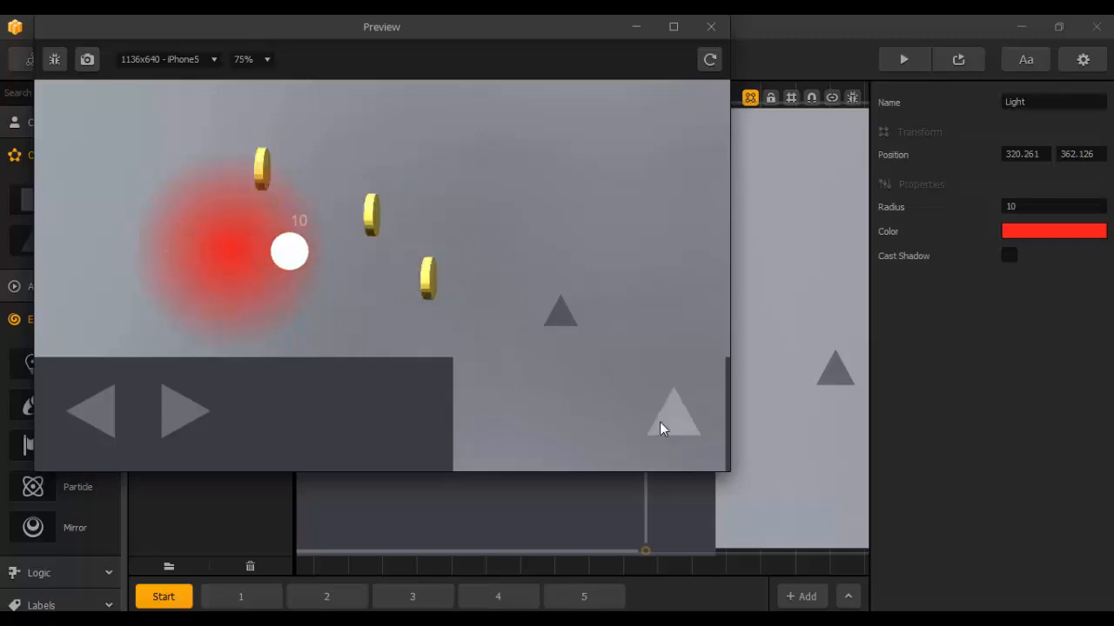
{"action": "left_click", "coordinate": [660, 423]}
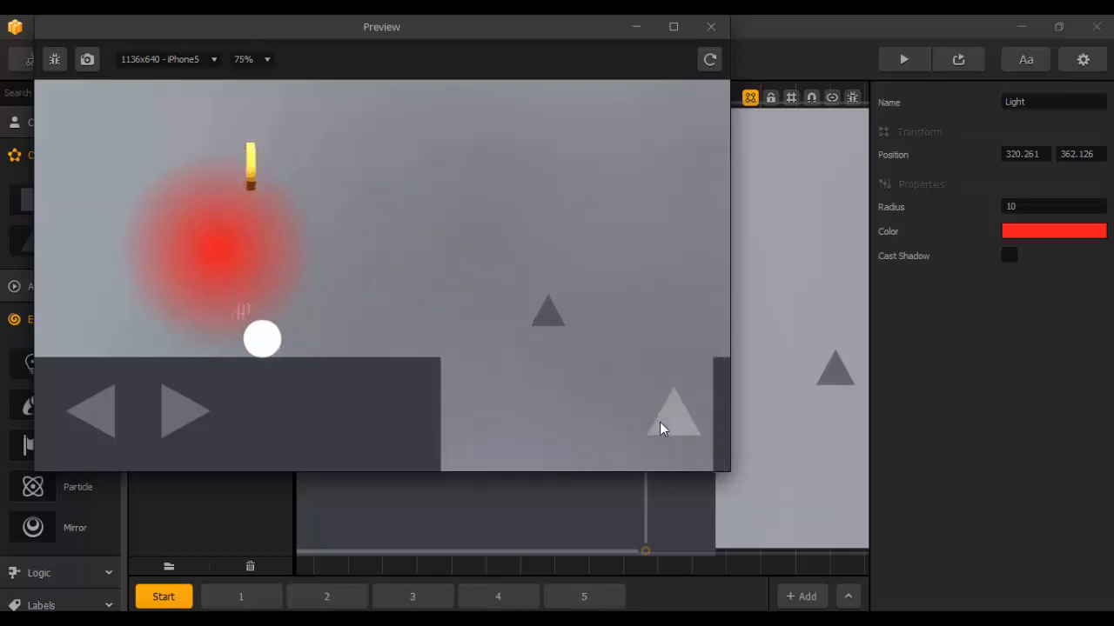
{"action": "left_click", "coordinate": [659, 423]}
{"action": "left_click", "coordinate": [660, 422]}
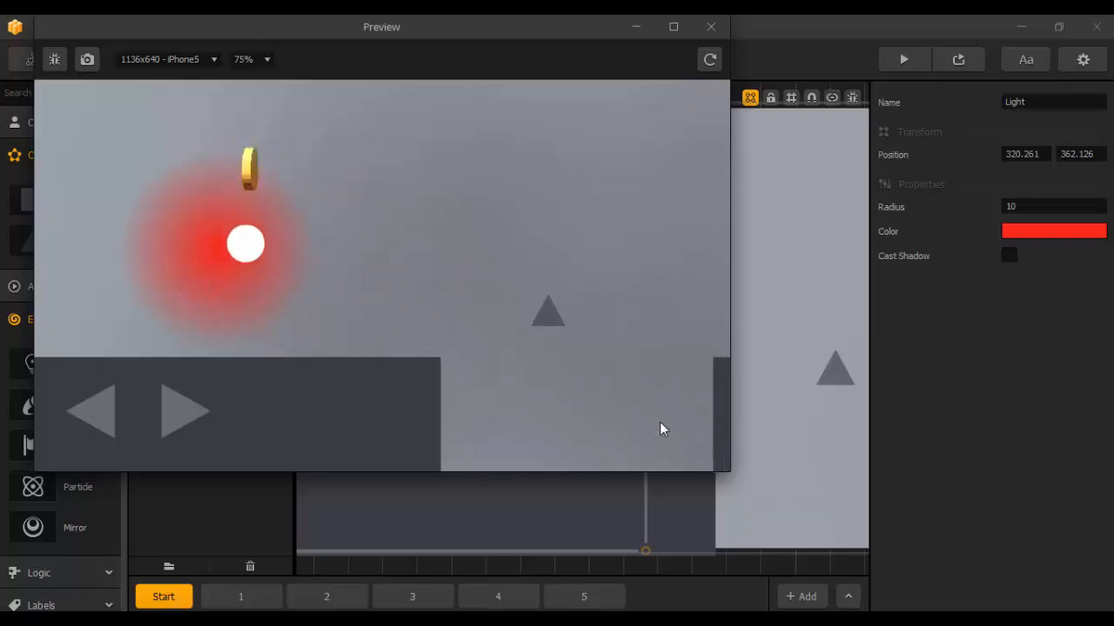
{"action": "left_click", "coordinate": [659, 423]}
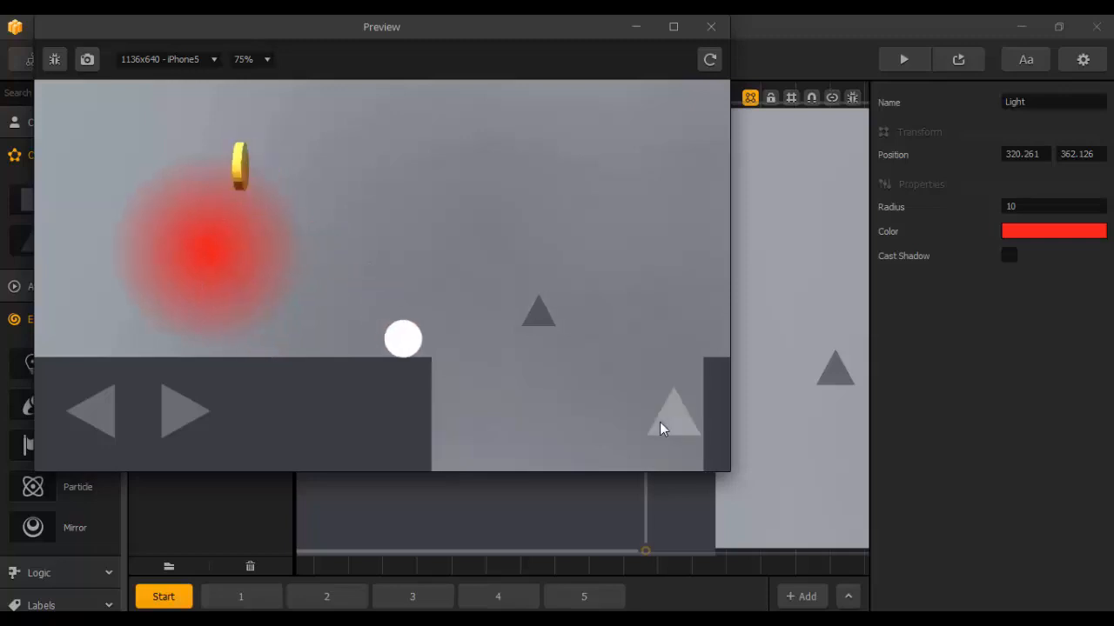
{"action": "left_click", "coordinate": [660, 423]}
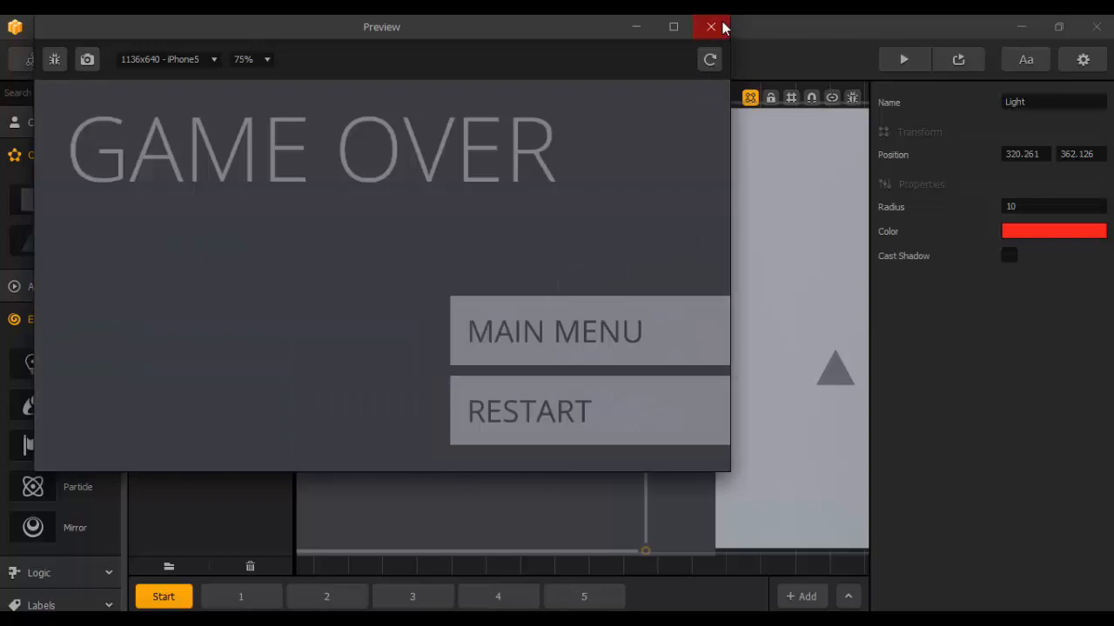
{"action": "left_click", "coordinate": [712, 26]}
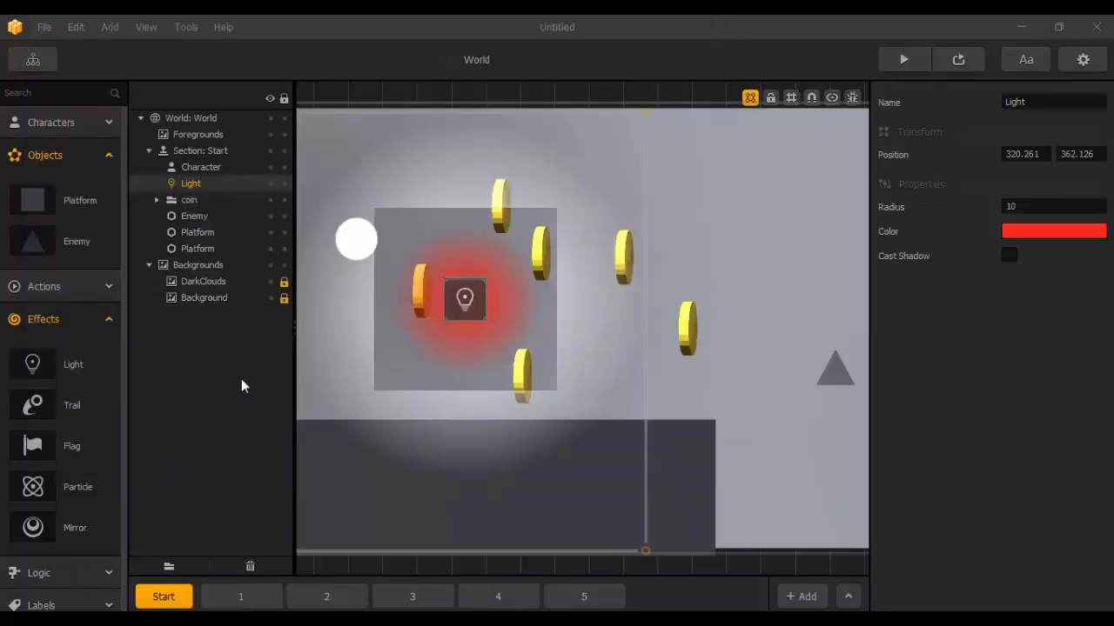
Add a Trail effect beside the character in the Start section, at about 78, 427.
{"action": "left_click", "coordinate": [350, 393]}
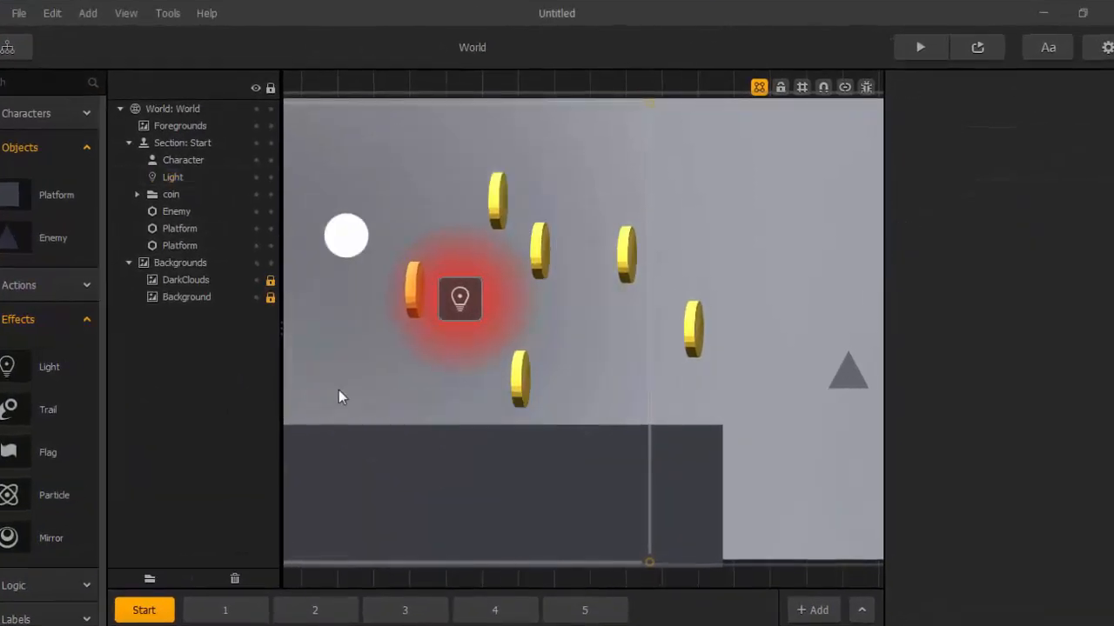
{"action": "scroll", "coordinate": [339, 390], "scroll_direction": "down", "scroll_amount": 3}
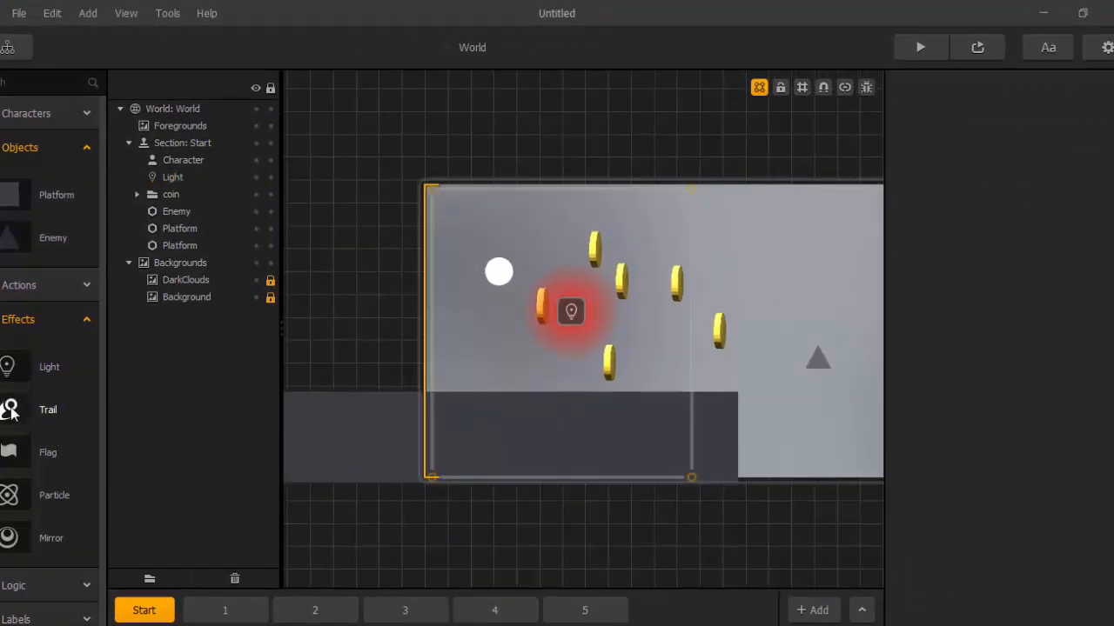
{"action": "left_click_drag", "start_coordinate": [290, 397], "coordinate": [451, 266]}
{"action": "scroll", "coordinate": [476, 329], "scroll_direction": "up", "scroll_amount": 2}
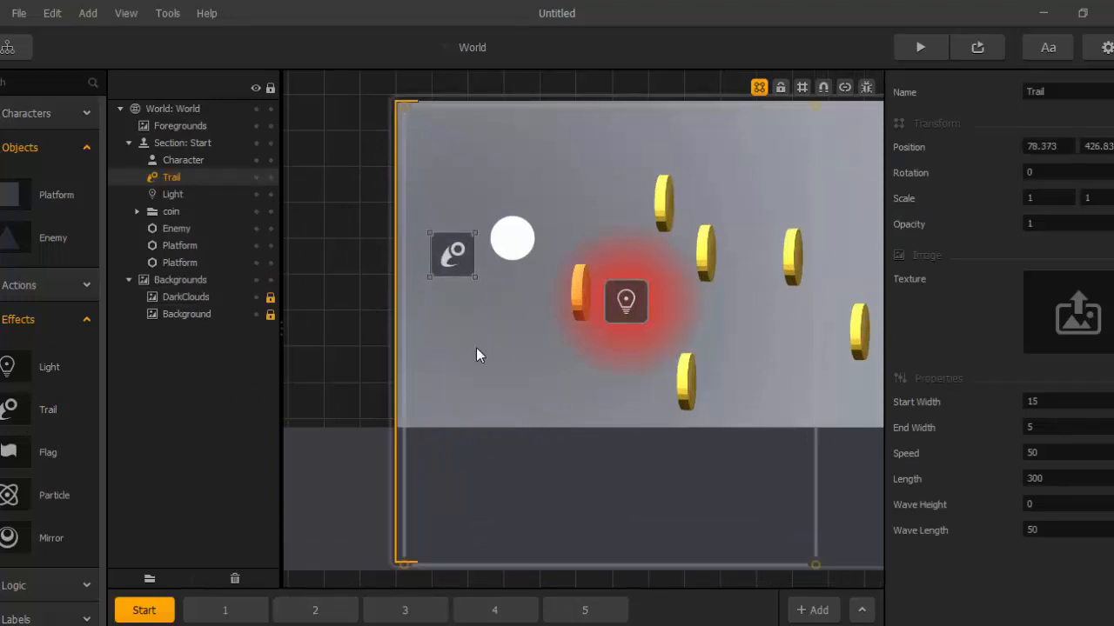
{"action": "middle_click_drag", "start_coordinate": [480, 344], "coordinate": [481, 357]}
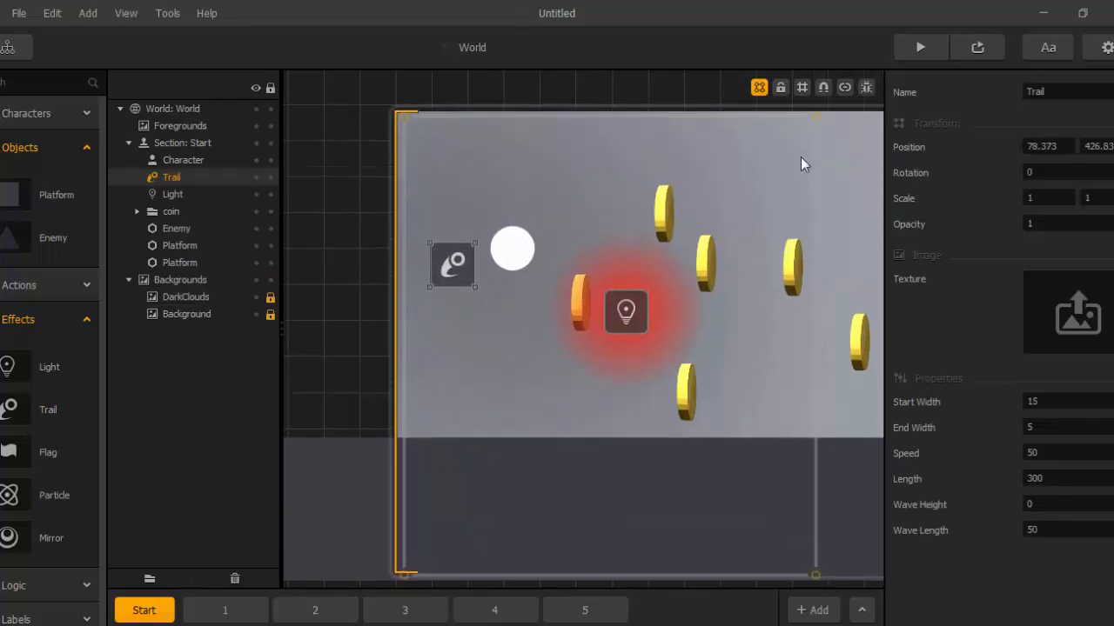
Show the objects' connection points and connect the character to the Trail effect.
{"action": "left_click", "coordinate": [845, 88]}
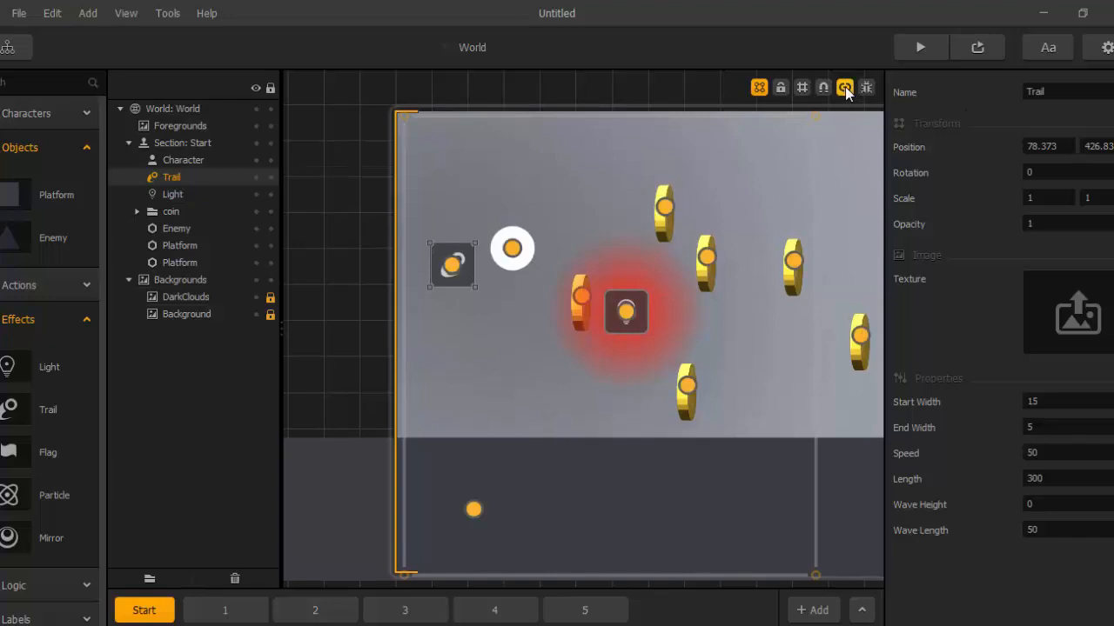
{"action": "scroll", "coordinate": [443, 315], "scroll_direction": "up", "scroll_amount": 2}
{"action": "middle_click_drag", "start_coordinate": [494, 328], "coordinate": [522, 375]}
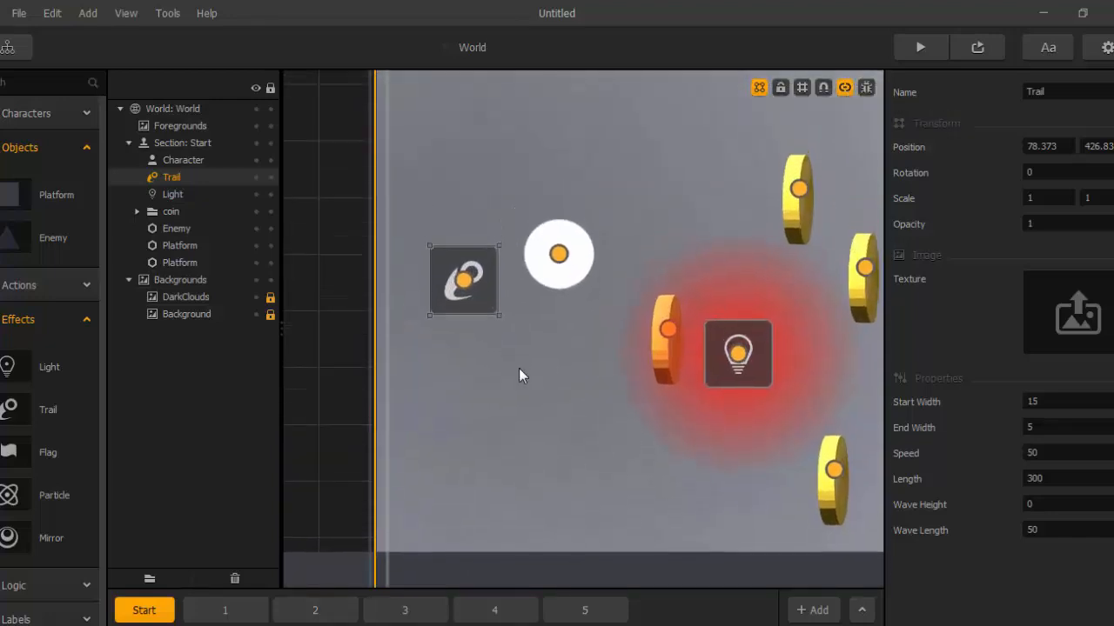
{"action": "scroll", "coordinate": [541, 388], "scroll_direction": "up", "scroll_amount": 2}
{"action": "scroll", "coordinate": [557, 347], "scroll_direction": "up", "scroll_amount": 1}
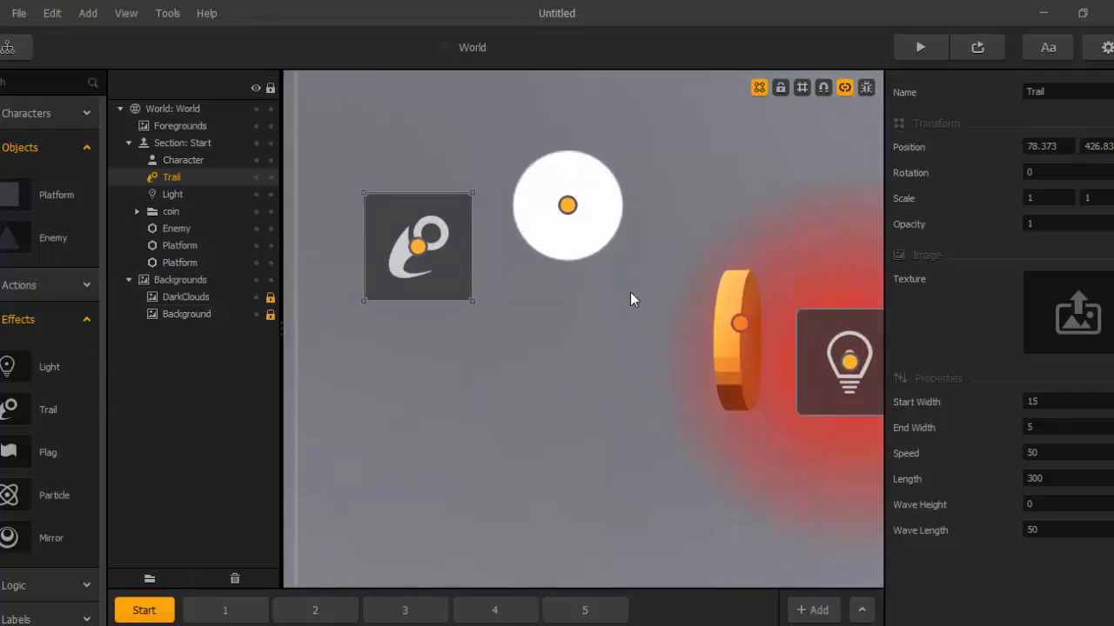
{"action": "scroll", "coordinate": [569, 342], "scroll_direction": "down", "scroll_amount": 3}
{"action": "scroll", "coordinate": [562, 351], "scroll_direction": "up", "scroll_amount": 2}
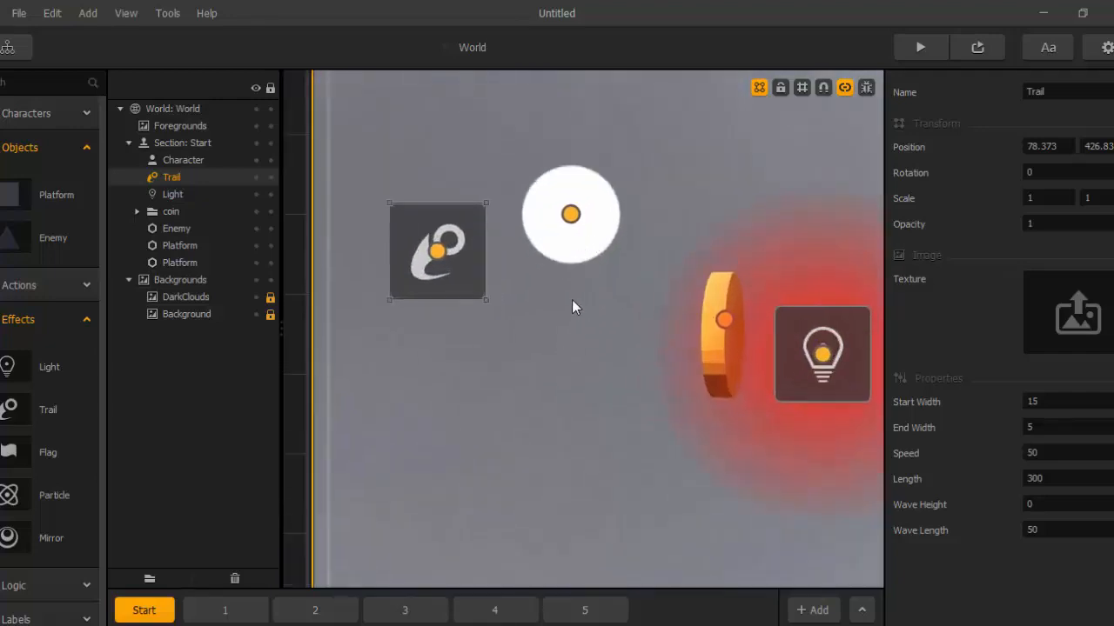
{"action": "left_click", "coordinate": [571, 217]}
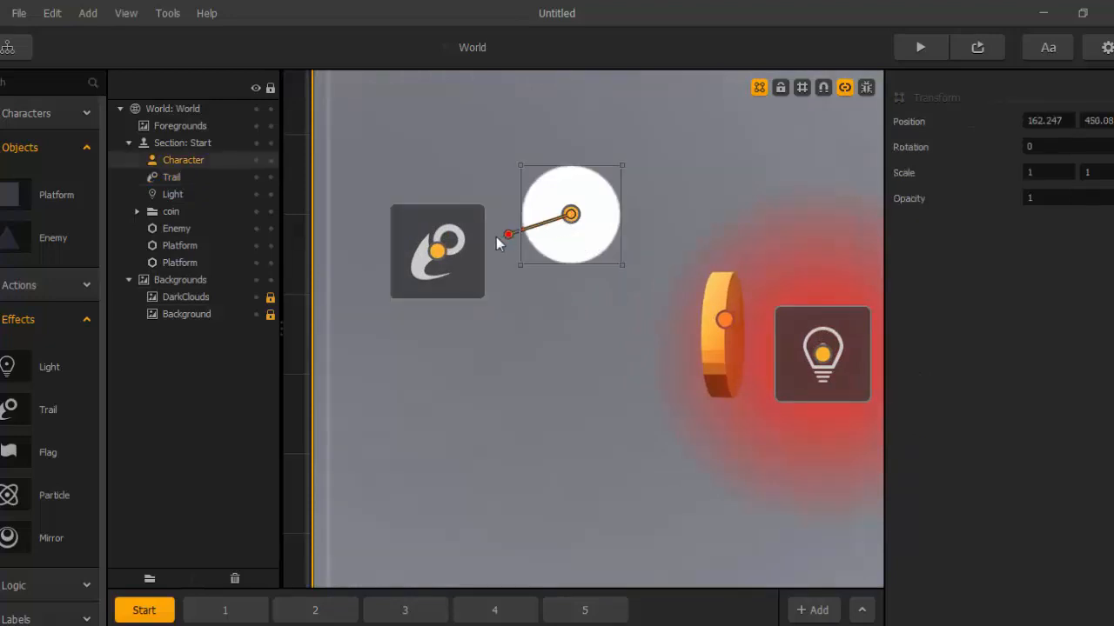
{"action": "left_click", "coordinate": [441, 257]}
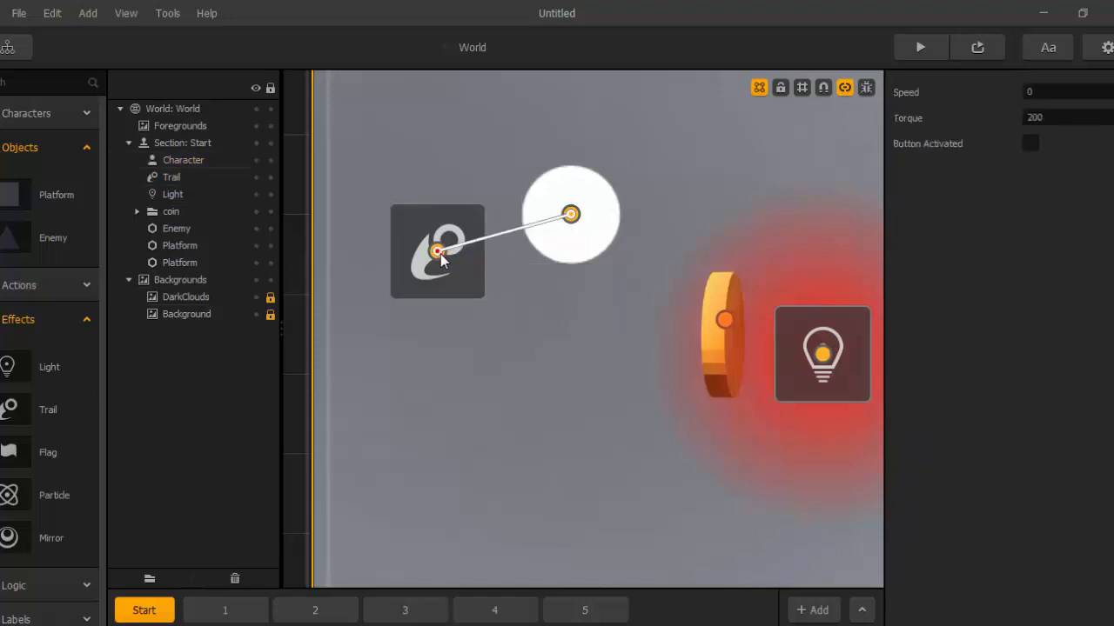
Start the game in the preview and make the character jump to test the attached trail.
{"action": "scroll", "coordinate": [435, 259], "scroll_direction": "down", "scroll_amount": 2}
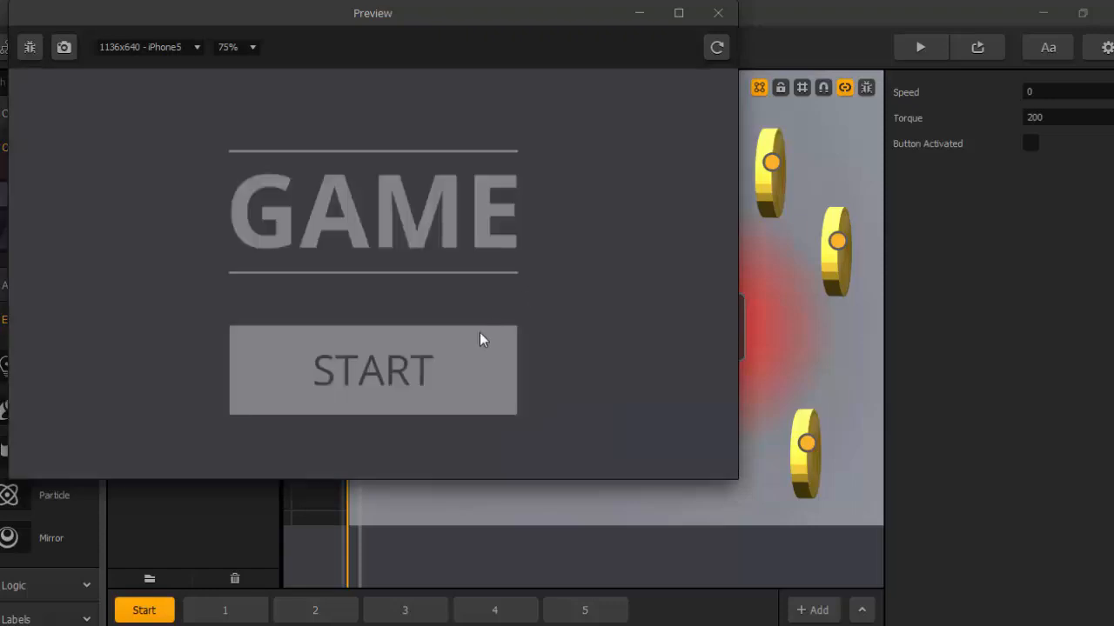
{"action": "left_click", "coordinate": [480, 333]}
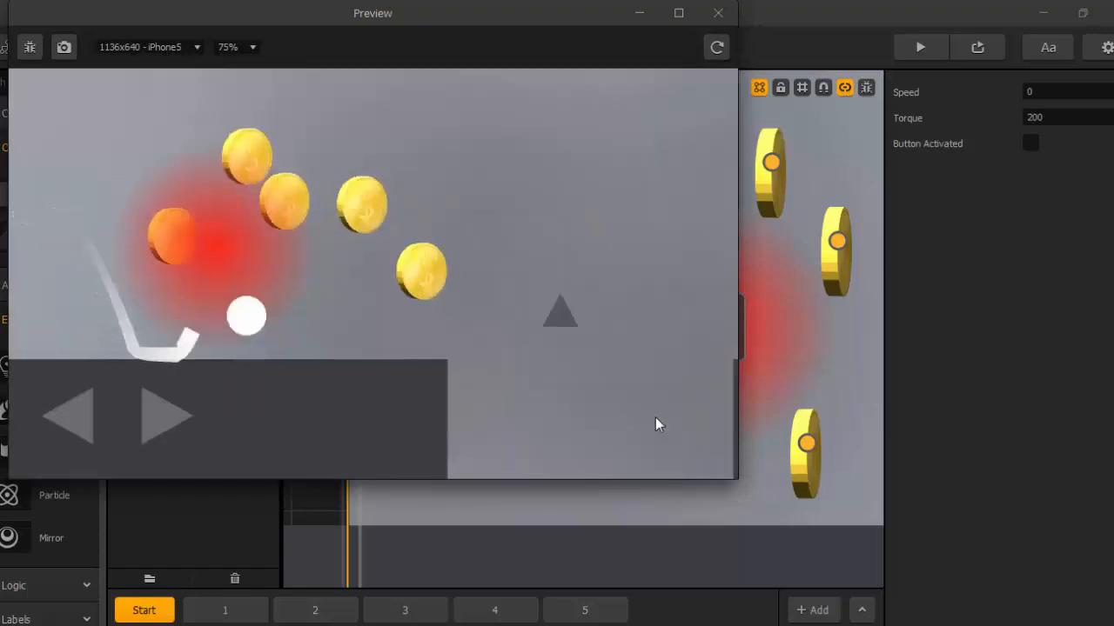
{"action": "left_click_drag", "start_coordinate": [655, 417], "coordinate": [681, 417]}
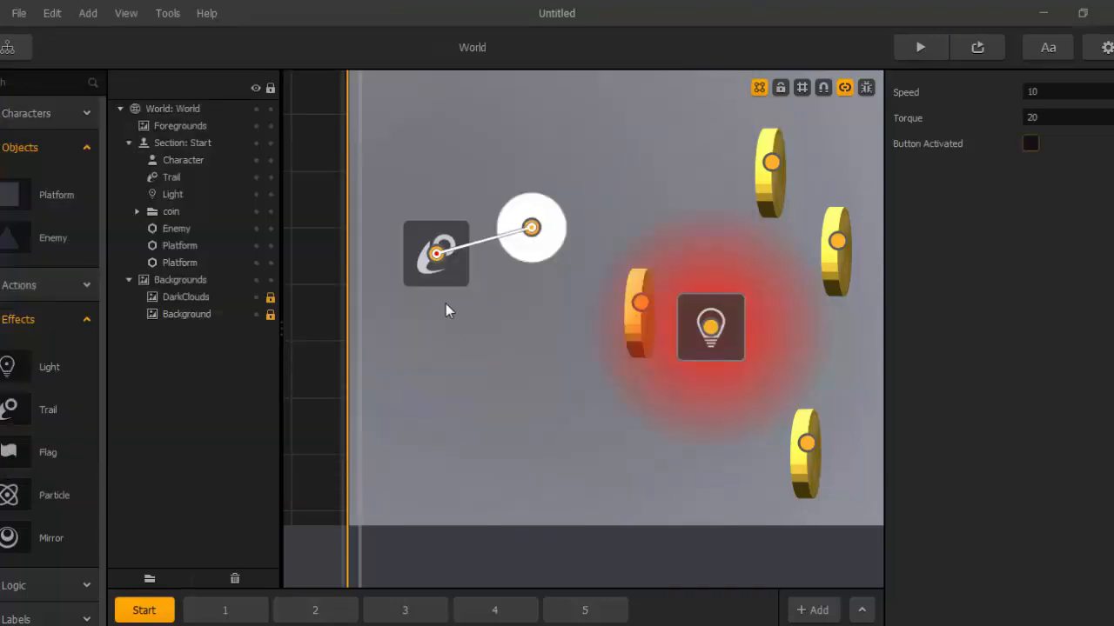
Check the Trail's layer-order options and properties, and select the connection between it and the character.
{"action": "right_click", "coordinate": [443, 263]}
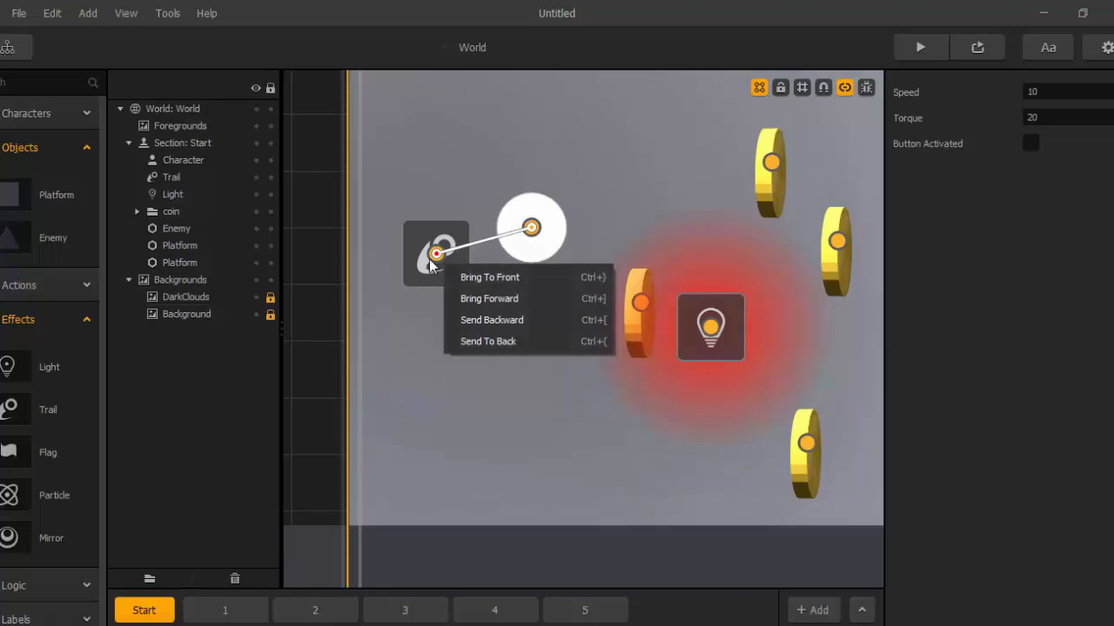
{"action": "left_click", "coordinate": [440, 270]}
{"action": "scroll", "coordinate": [444, 280], "scroll_direction": "up", "scroll_amount": 2}
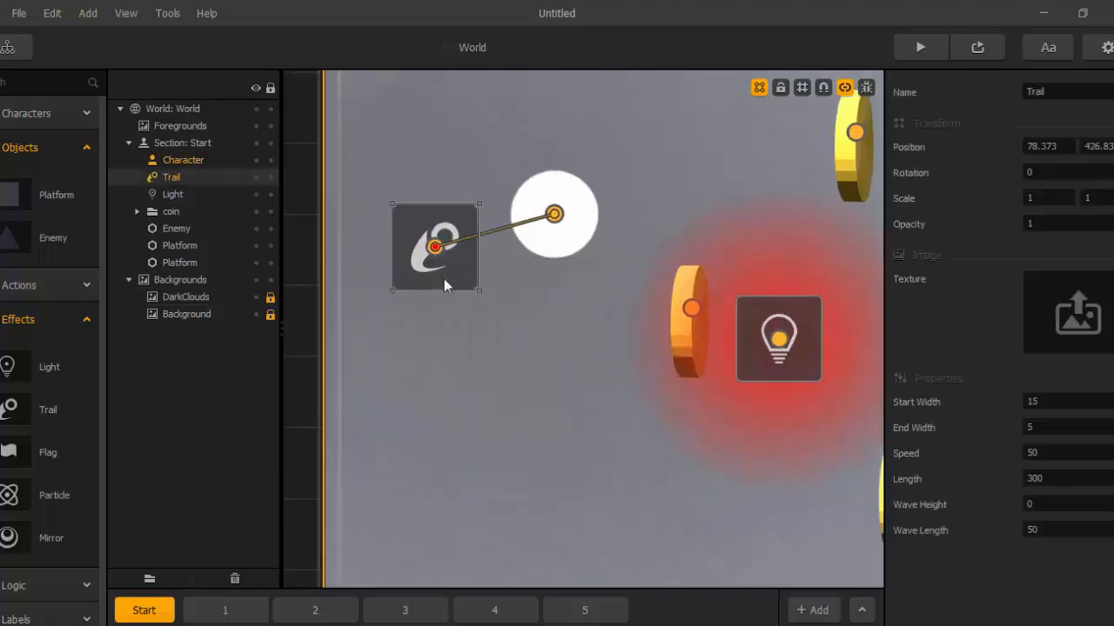
{"action": "left_click", "coordinate": [514, 231]}
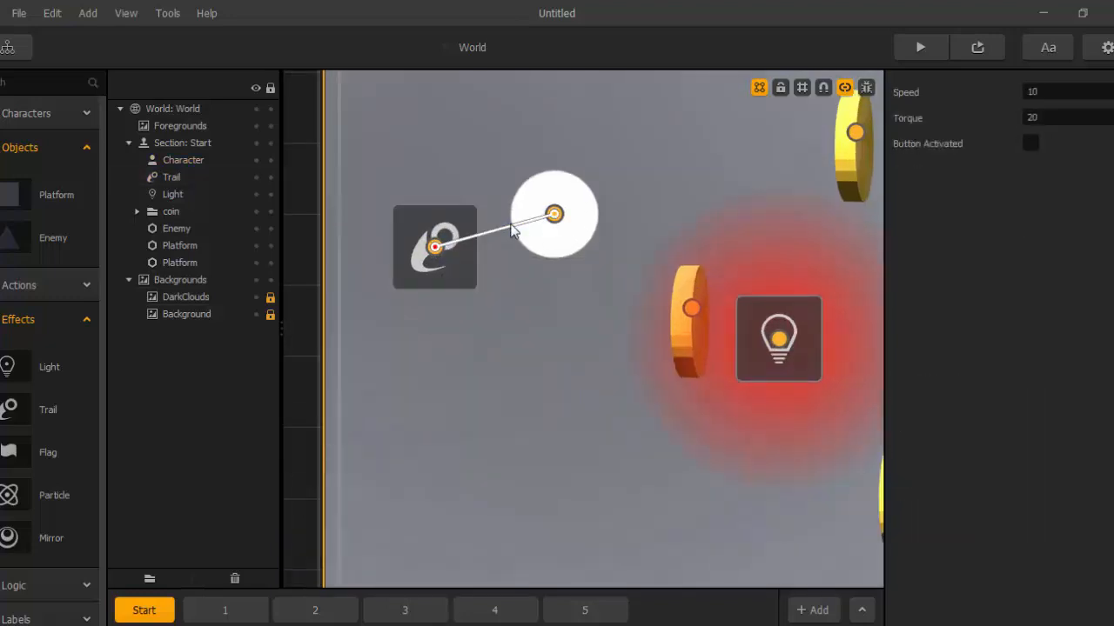
{"action": "scroll", "coordinate": [504, 271], "scroll_direction": "up", "scroll_amount": 2}
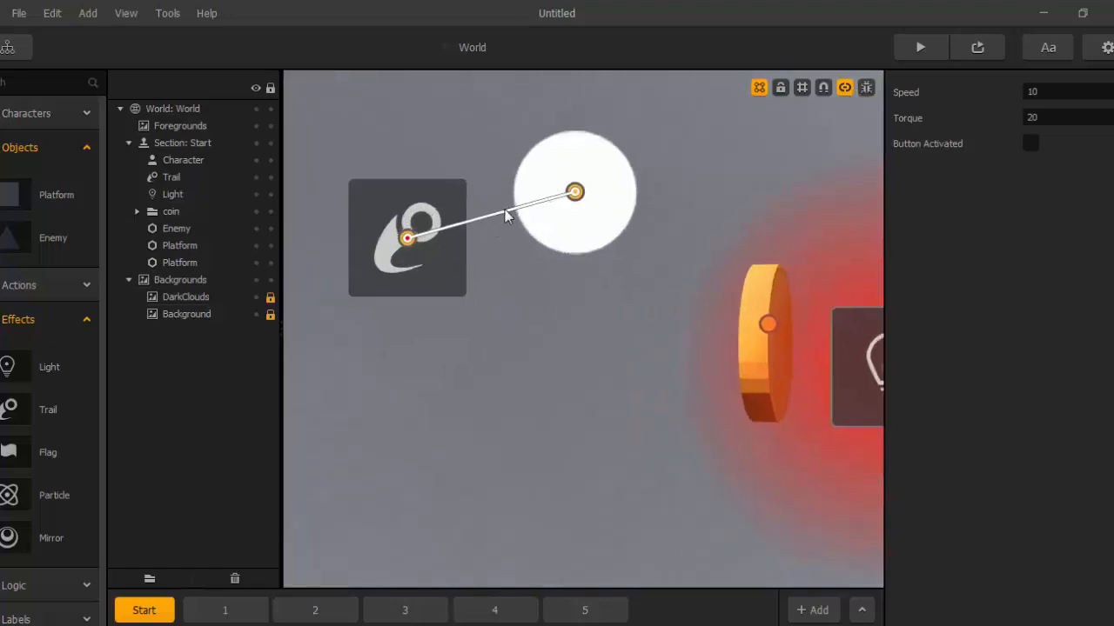
Delete the connection between the Trail and the character, and delete the Trail effect from the Start section.
{"action": "key", "text": "Delete"}
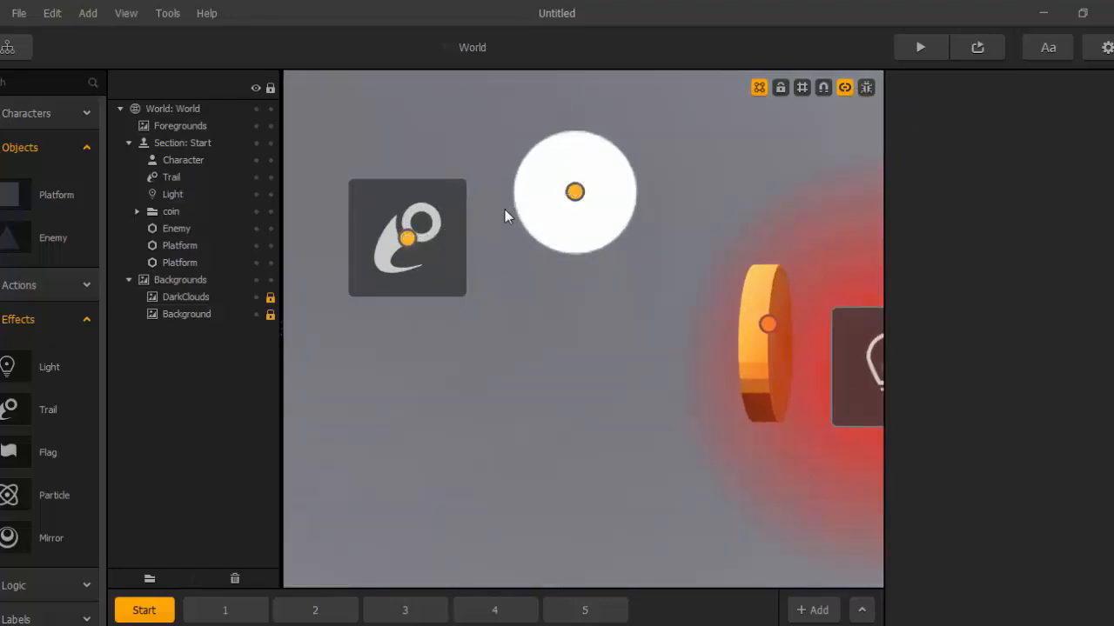
{"action": "right_click", "coordinate": [442, 225]}
{"action": "left_click", "coordinate": [426, 273]}
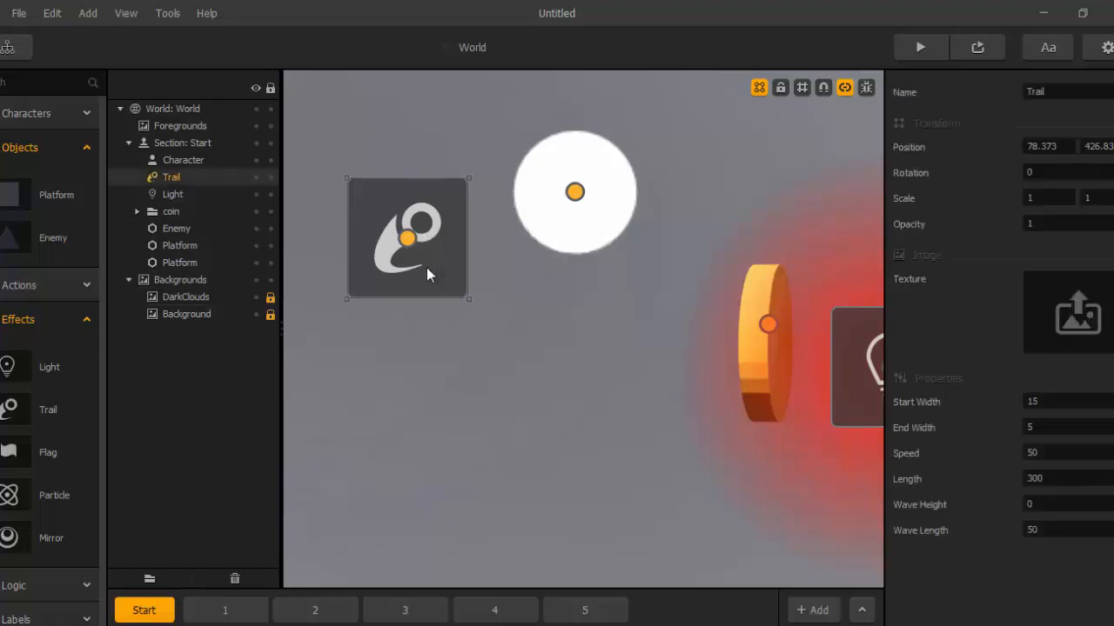
{"action": "key", "text": "Delete"}
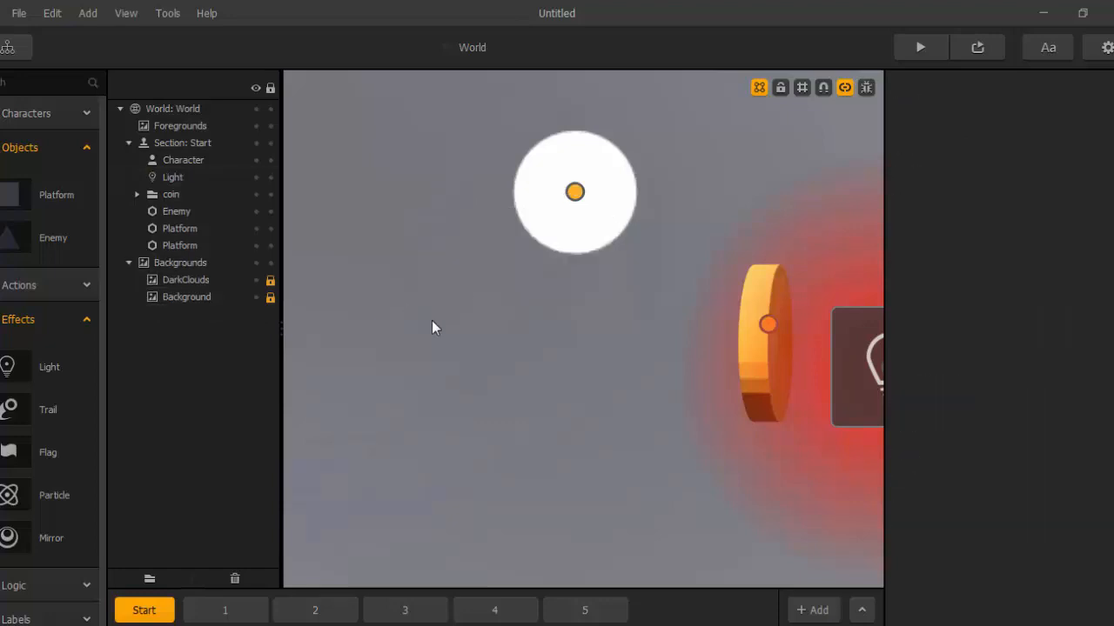
Turn on debug mode, examine the collision shapes of the character, coins, platforms and enemy, and turn debug mode off again.
{"action": "scroll", "coordinate": [432, 321], "scroll_direction": "down", "scroll_amount": 1}
{"action": "scroll", "coordinate": [793, 233], "scroll_direction": "down", "scroll_amount": 3}
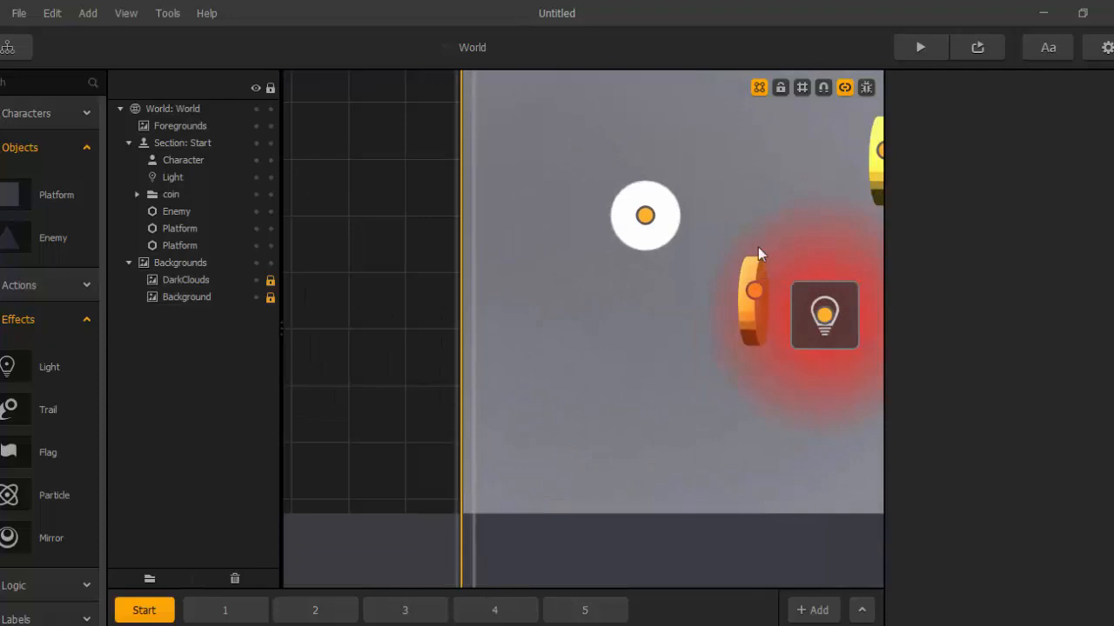
{"action": "scroll", "coordinate": [757, 247], "scroll_direction": "down", "scroll_amount": 3}
{"action": "middle_click_drag", "start_coordinate": [746, 182], "coordinate": [645, 218]}
{"action": "middle_click_drag", "start_coordinate": [689, 187], "coordinate": [597, 182]}
{"action": "scroll", "coordinate": [713, 178], "scroll_direction": "up", "scroll_amount": 2}
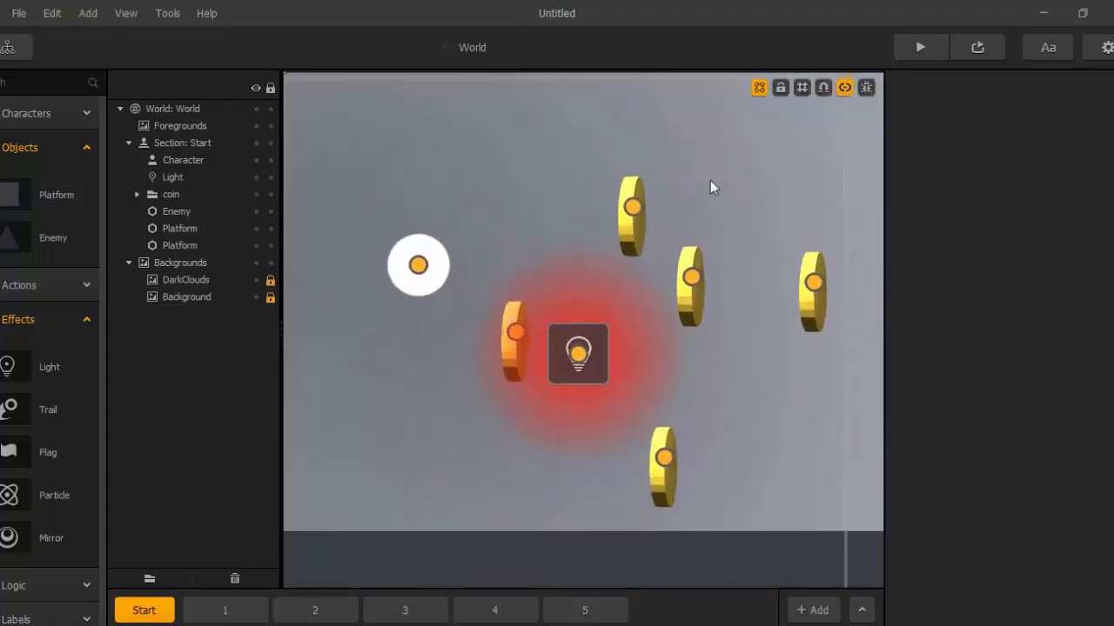
{"action": "scroll", "coordinate": [710, 181], "scroll_direction": "down", "scroll_amount": 2}
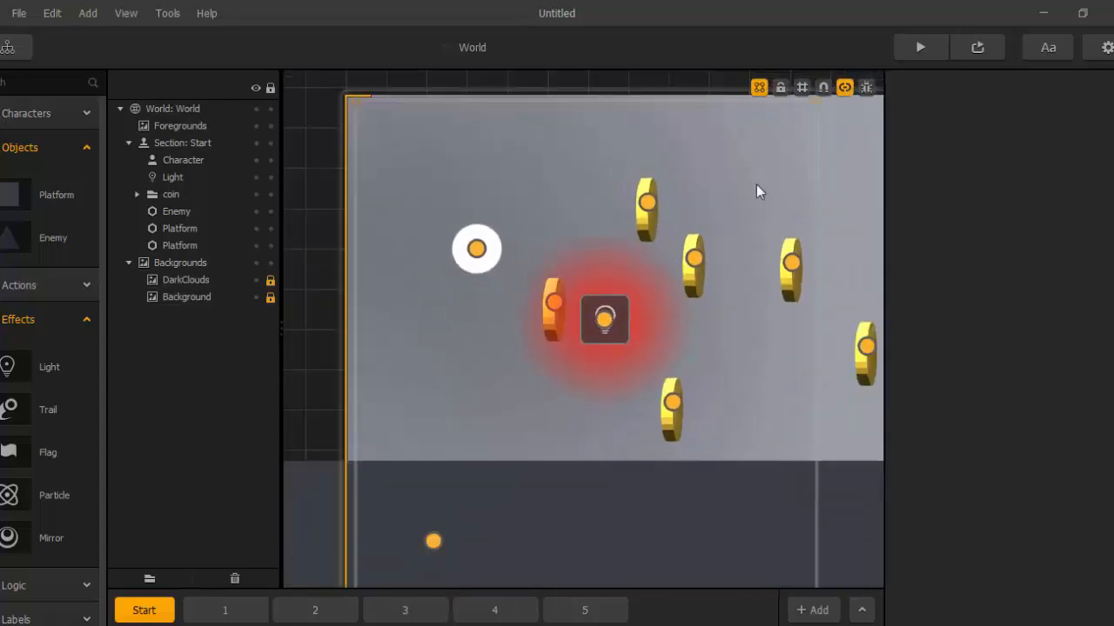
{"action": "left_click", "coordinate": [868, 88]}
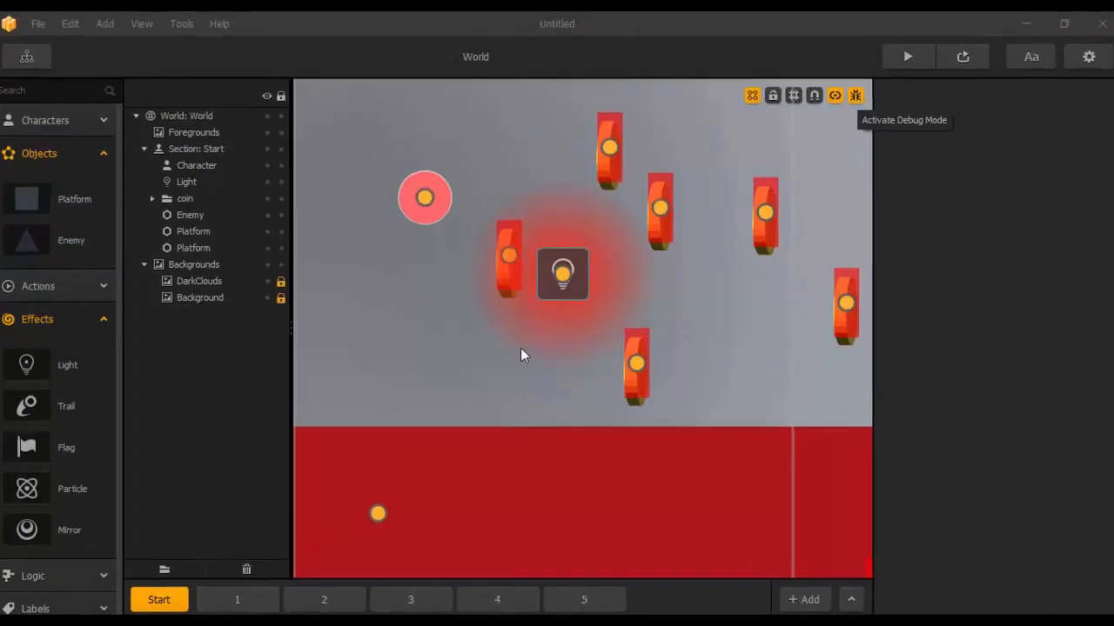
{"action": "scroll", "coordinate": [516, 162], "scroll_direction": "down", "scroll_amount": 4}
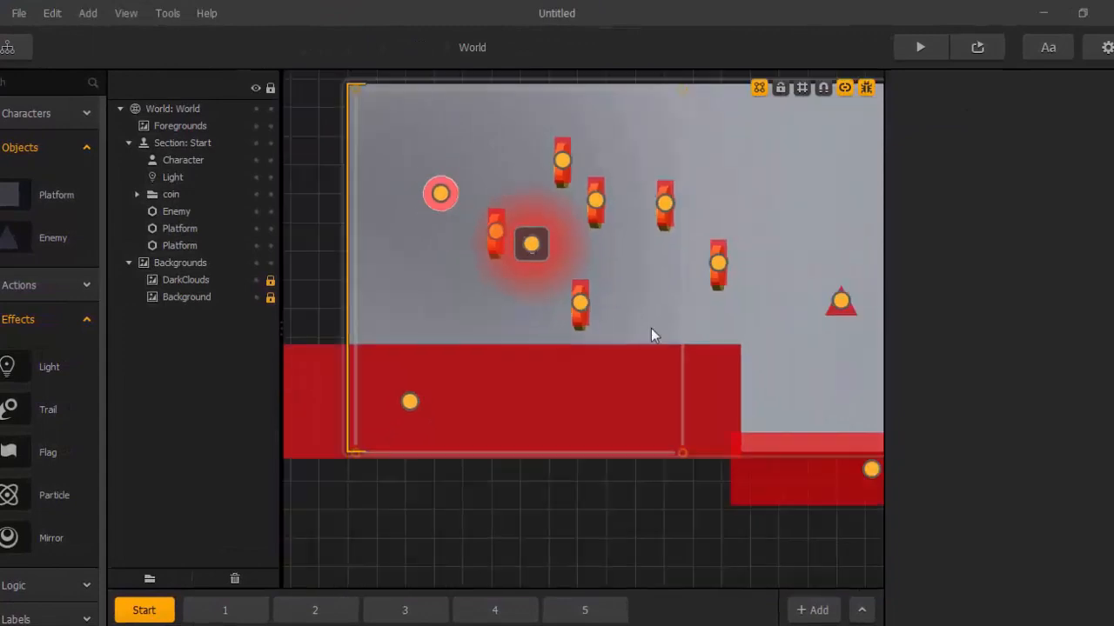
{"action": "scroll", "coordinate": [651, 328], "scroll_direction": "up", "scroll_amount": 3}
{"action": "middle_click_drag", "start_coordinate": [625, 269], "coordinate": [584, 335]}
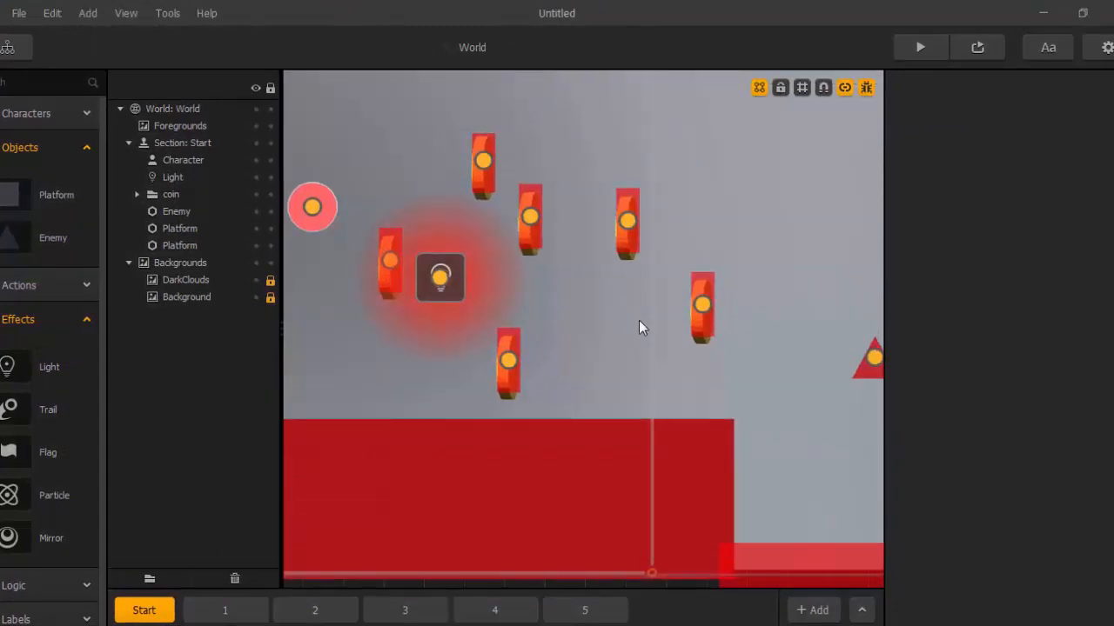
{"action": "middle_click_drag", "start_coordinate": [699, 302], "coordinate": [656, 348]}
{"action": "middle_click_drag", "start_coordinate": [445, 192], "coordinate": [543, 175]}
{"action": "scroll", "coordinate": [539, 177], "scroll_direction": "down", "scroll_amount": 2}
{"action": "left_click", "coordinate": [866, 88]}
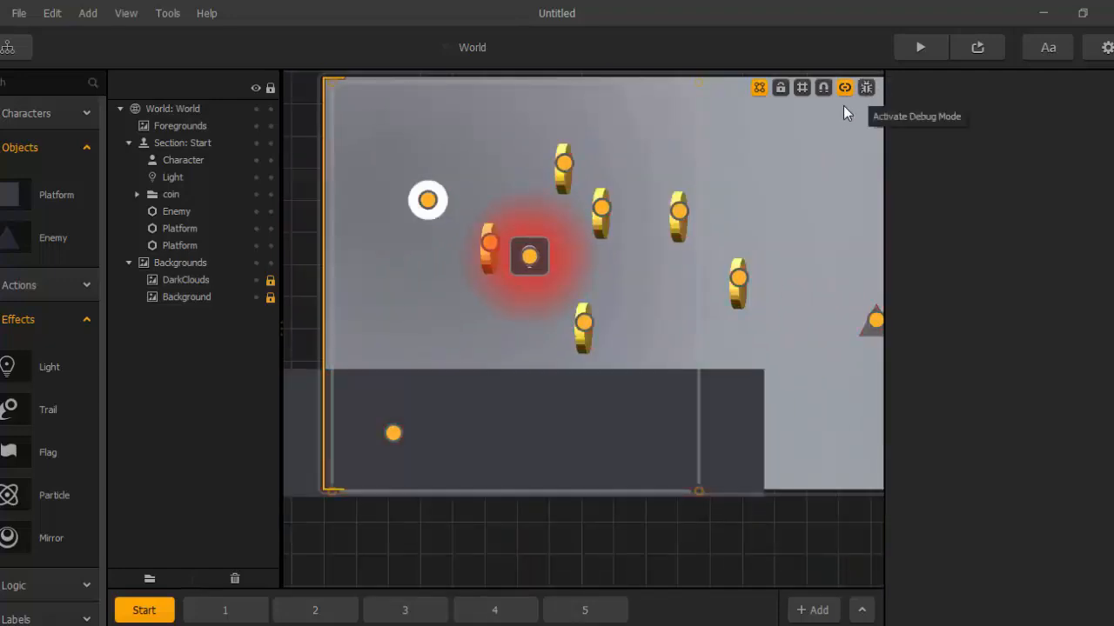
Hide the objects' connection points and add a Particle effect above the first platform, at about 573, 230.
{"action": "left_click", "coordinate": [844, 88]}
{"action": "middle_click_drag", "start_coordinate": [436, 293], "coordinate": [450, 301]}
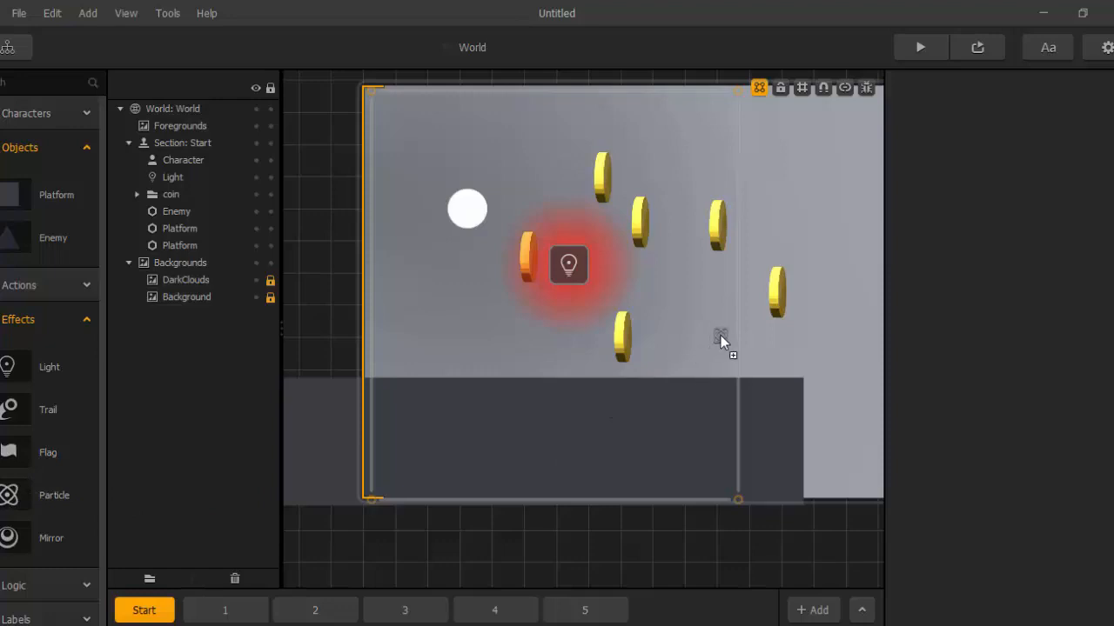
{"action": "left_click_drag", "start_coordinate": [721, 335], "coordinate": [691, 346]}
Start the game in the preview, move the character right and left to watch the particle effect, and close the preview.
{"action": "scroll", "coordinate": [729, 348], "scroll_direction": "up", "scroll_amount": 4}
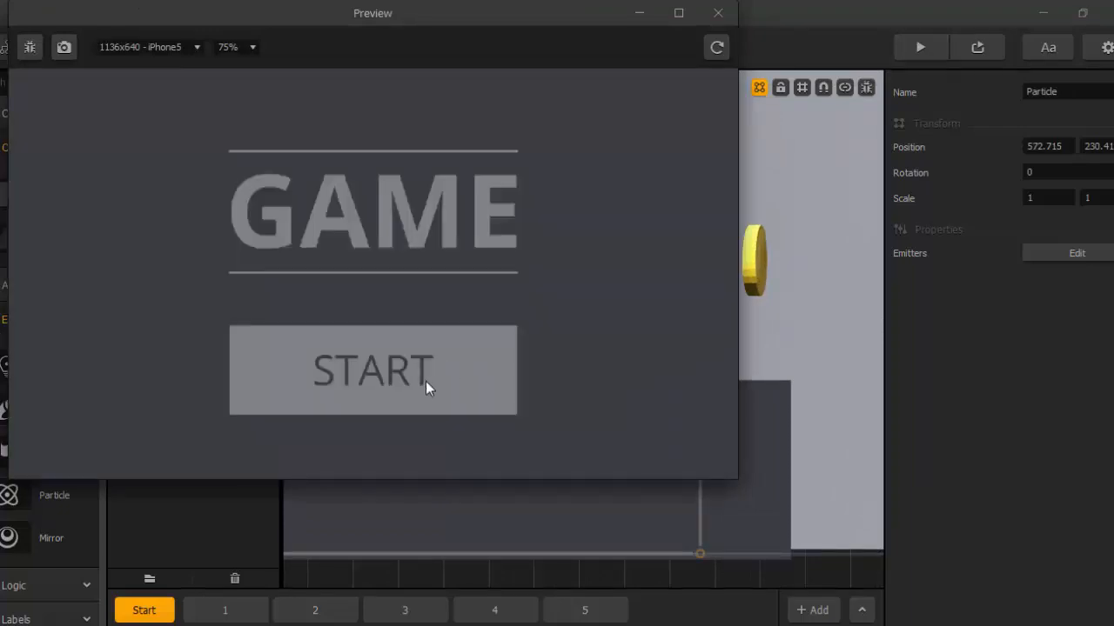
{"action": "left_click", "coordinate": [427, 388]}
{"action": "key", "text": "Right"}
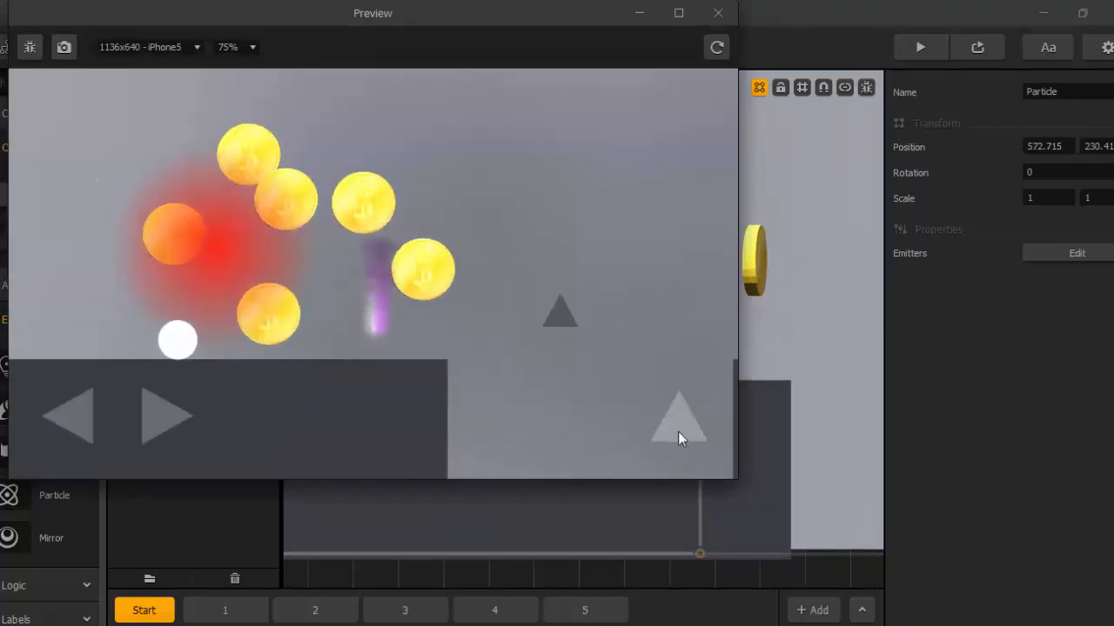
{"action": "key", "text": "Right"}
{"action": "key", "text": "Right"}
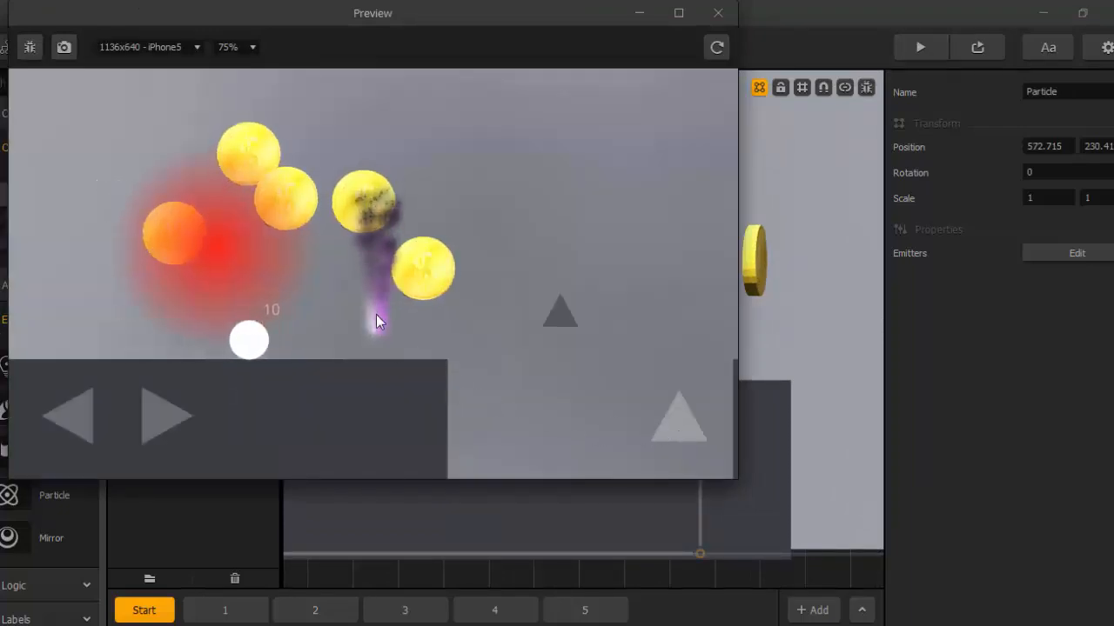
{"action": "key", "text": "Left"}
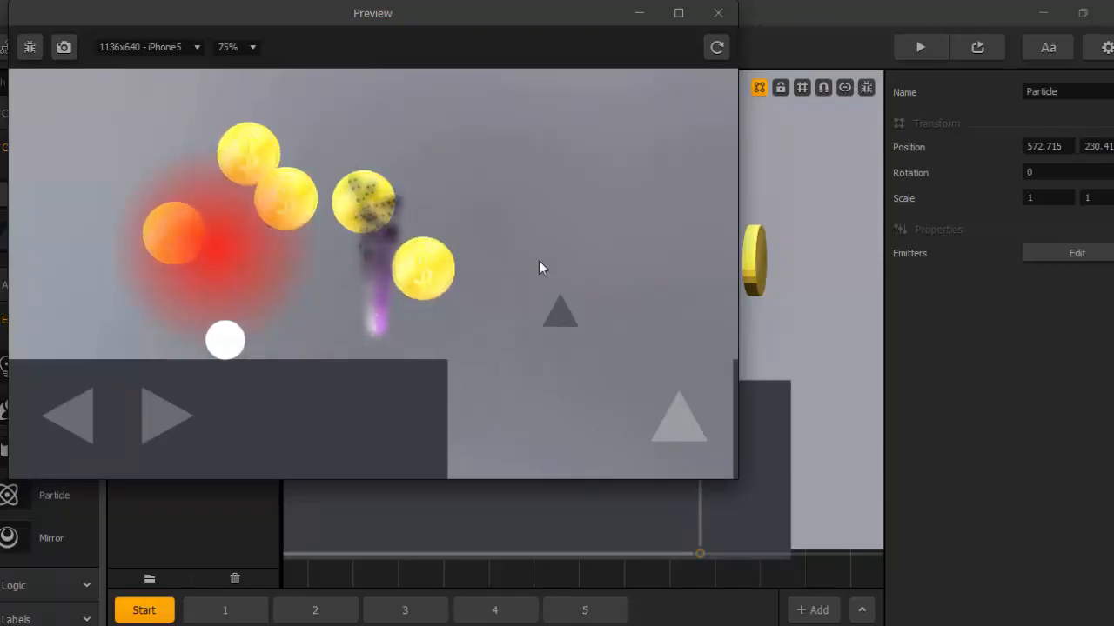
{"action": "left_click", "coordinate": [718, 13]}
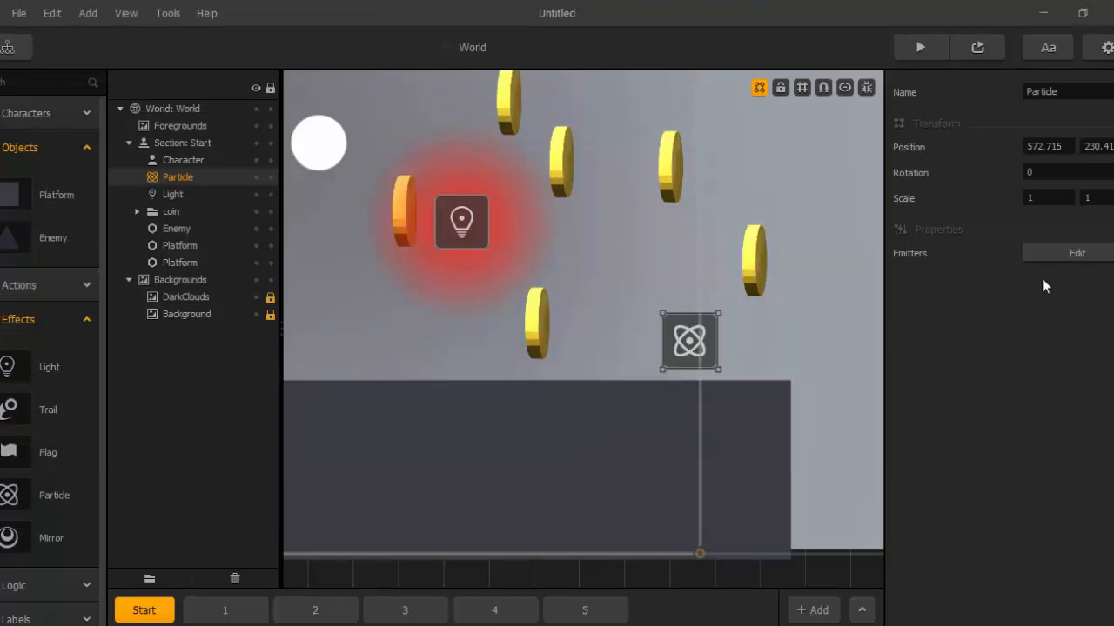
Open the Particle effect's emitters for editing and select the emitter to show its properties.
{"action": "left_click", "coordinate": [1067, 253]}
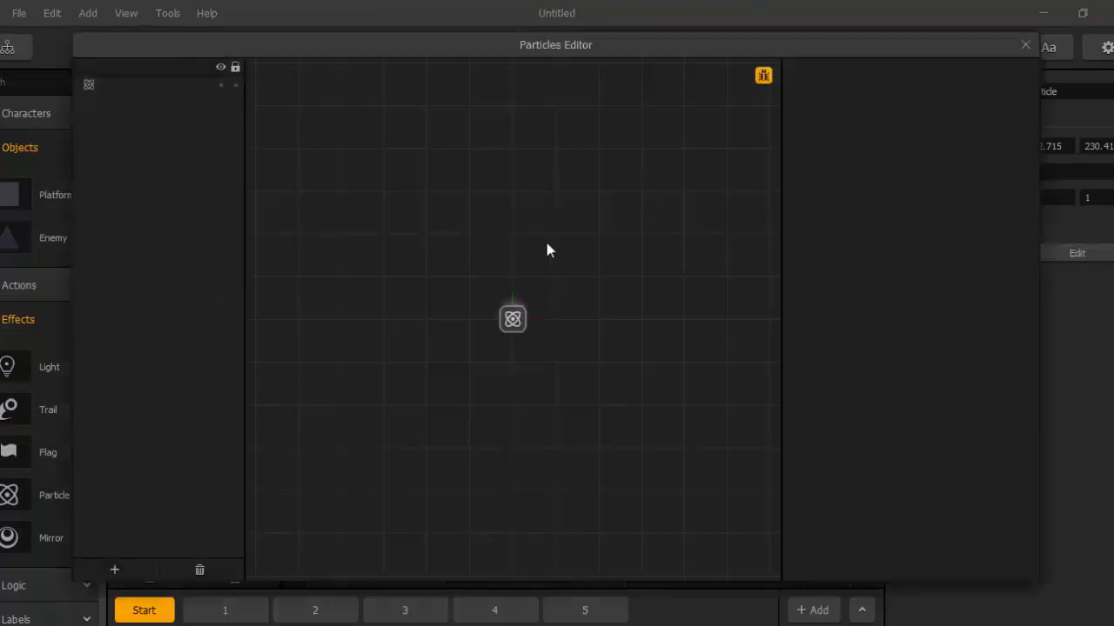
{"action": "scroll", "coordinate": [561, 313], "scroll_direction": "up", "scroll_amount": 5}
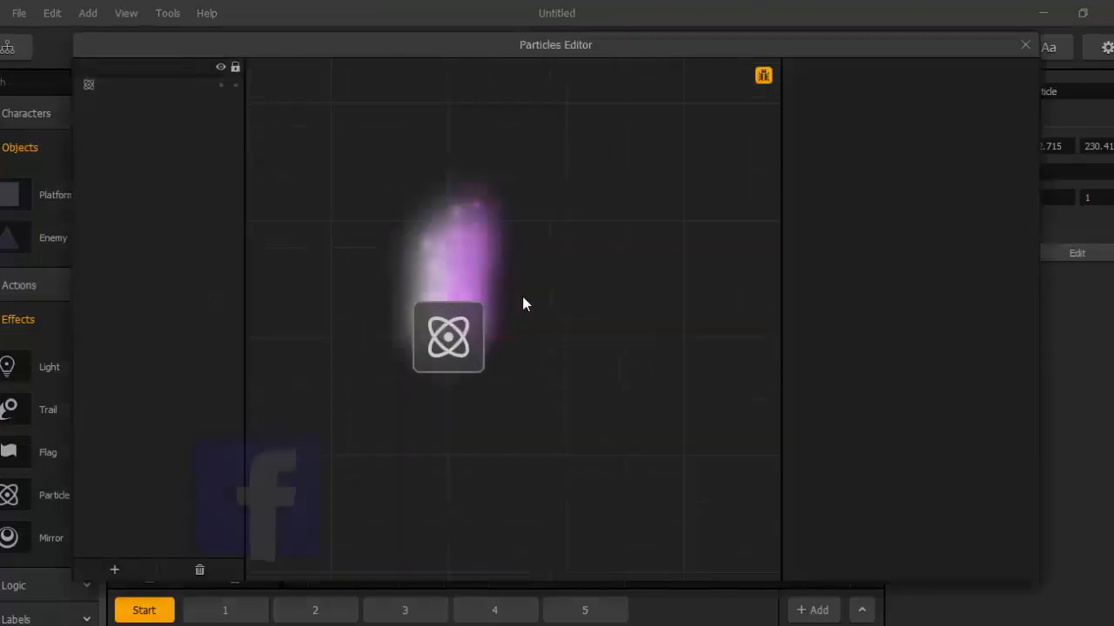
{"action": "scroll", "coordinate": [485, 368], "scroll_direction": "up", "scroll_amount": 3}
{"action": "left_click", "coordinate": [490, 294]}
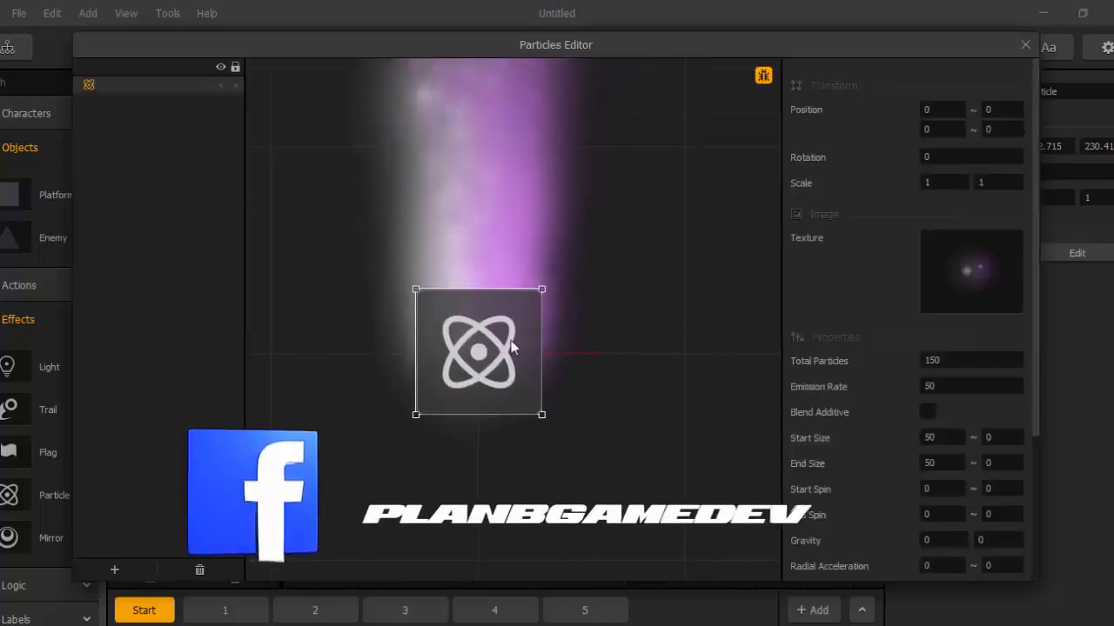
{"action": "scroll", "coordinate": [556, 331], "scroll_direction": "down", "scroll_amount": 2}
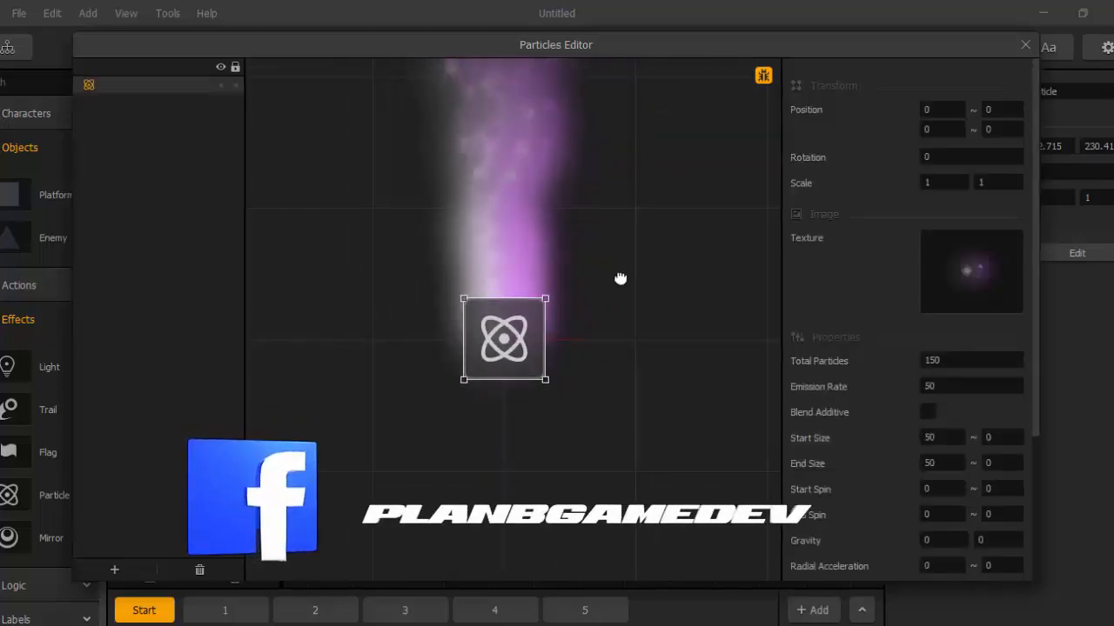
{"action": "mouse_move", "coordinate": [950, 292]}
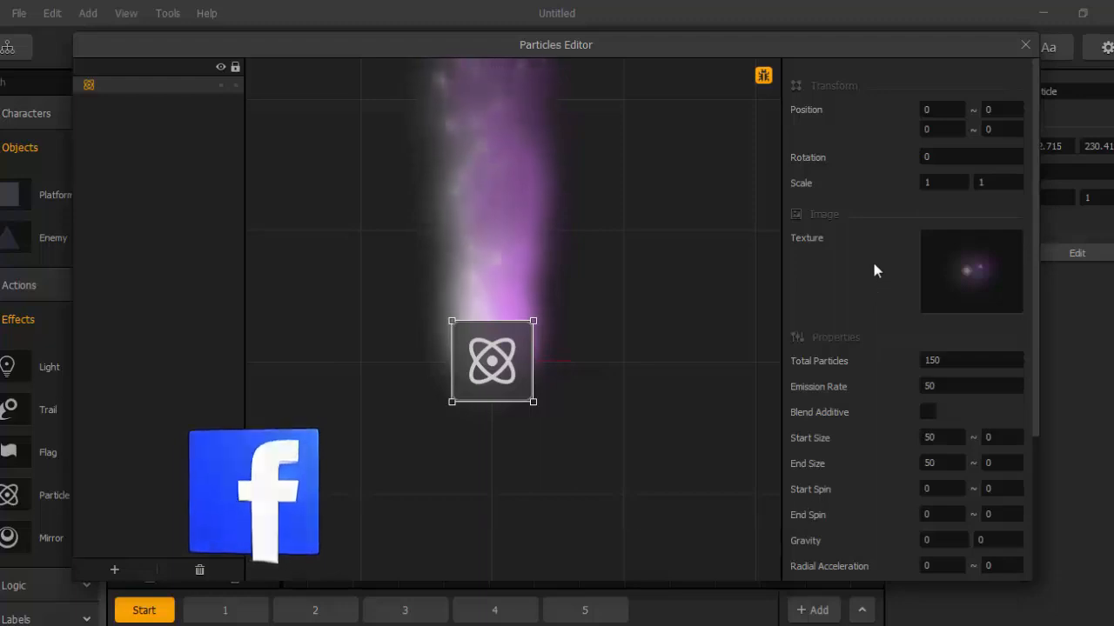
Set the emitter's Total Particles to 50.
{"action": "left_click_drag", "start_coordinate": [1035, 221], "coordinate": [1041, 267]}
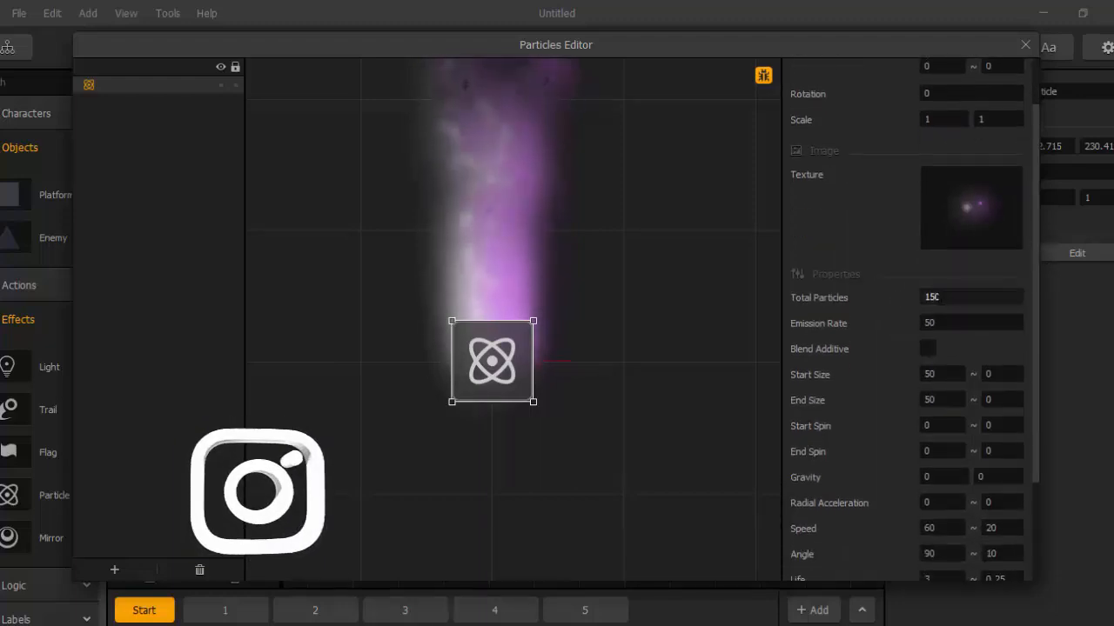
{"action": "left_click", "coordinate": [957, 295]}
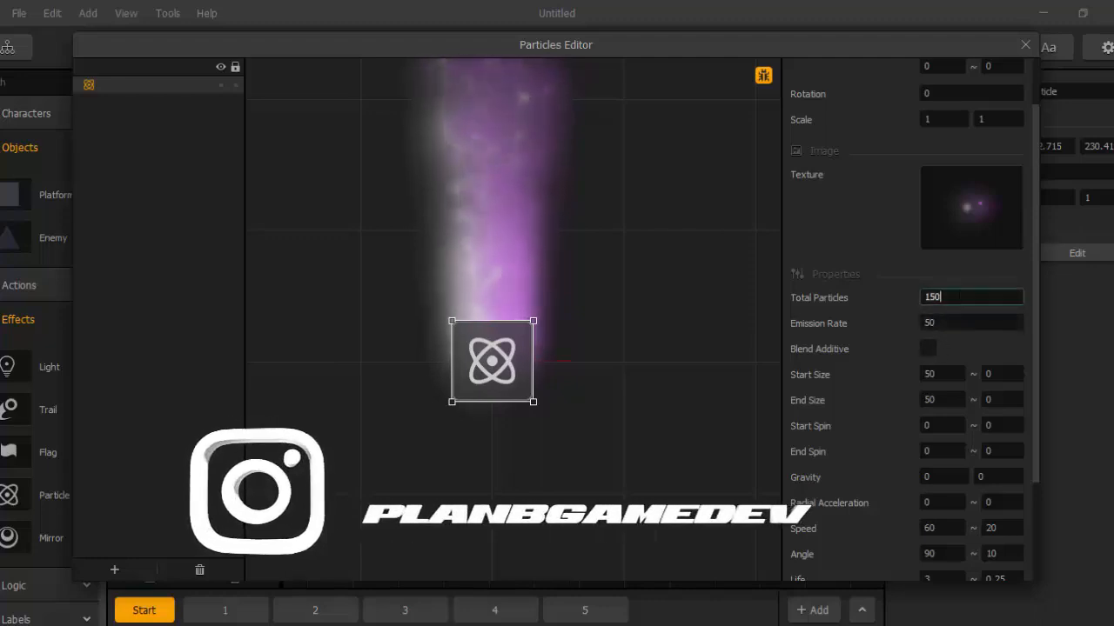
{"action": "key", "text": "BackSpace"}
{"action": "key", "text": "BackSpace"}
{"action": "key", "text": "BackSpace"}
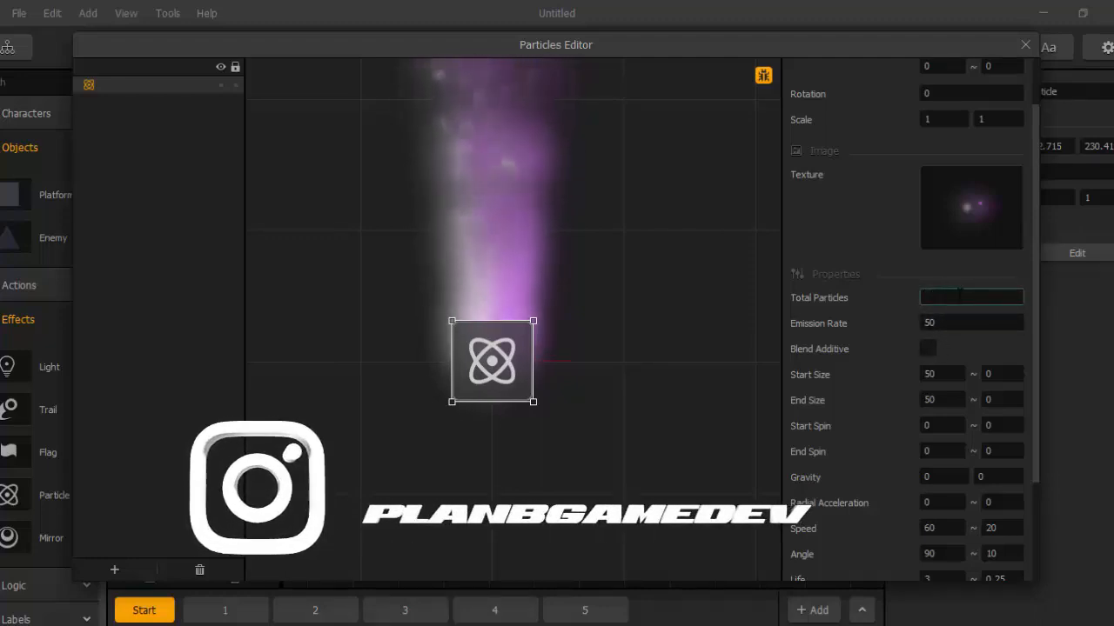
{"action": "type", "text": "50"}
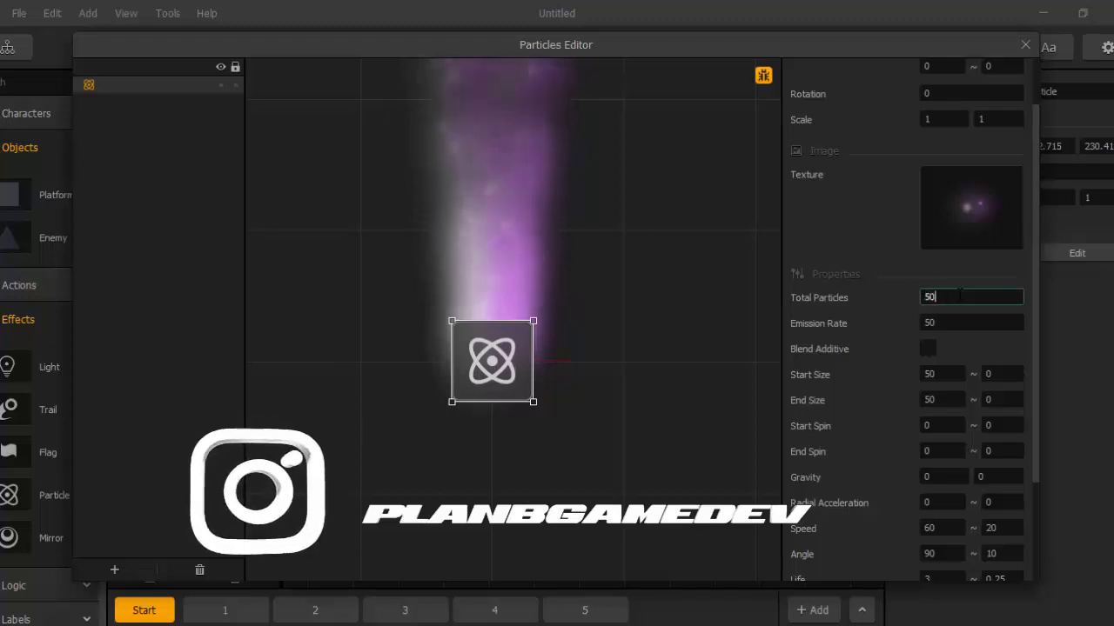
{"action": "left_click", "coordinate": [874, 211]}
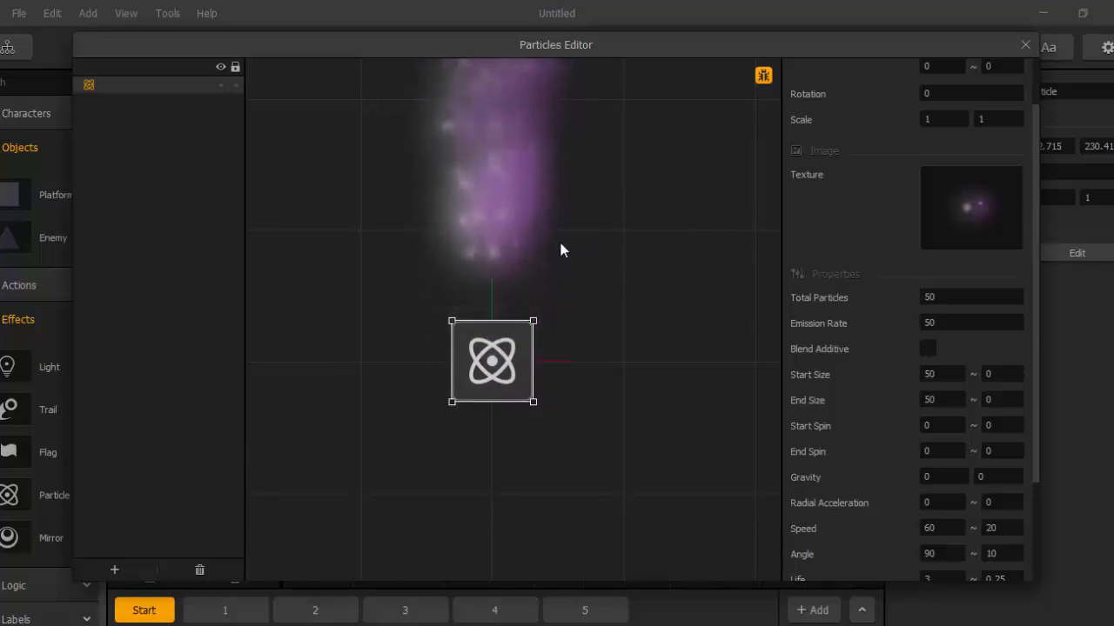
Set the first Start Size value of the emitter's particles to 100.
{"action": "scroll", "coordinate": [562, 248], "scroll_direction": "down", "scroll_amount": 1}
{"action": "left_click_drag", "start_coordinate": [567, 226], "coordinate": [613, 373]}
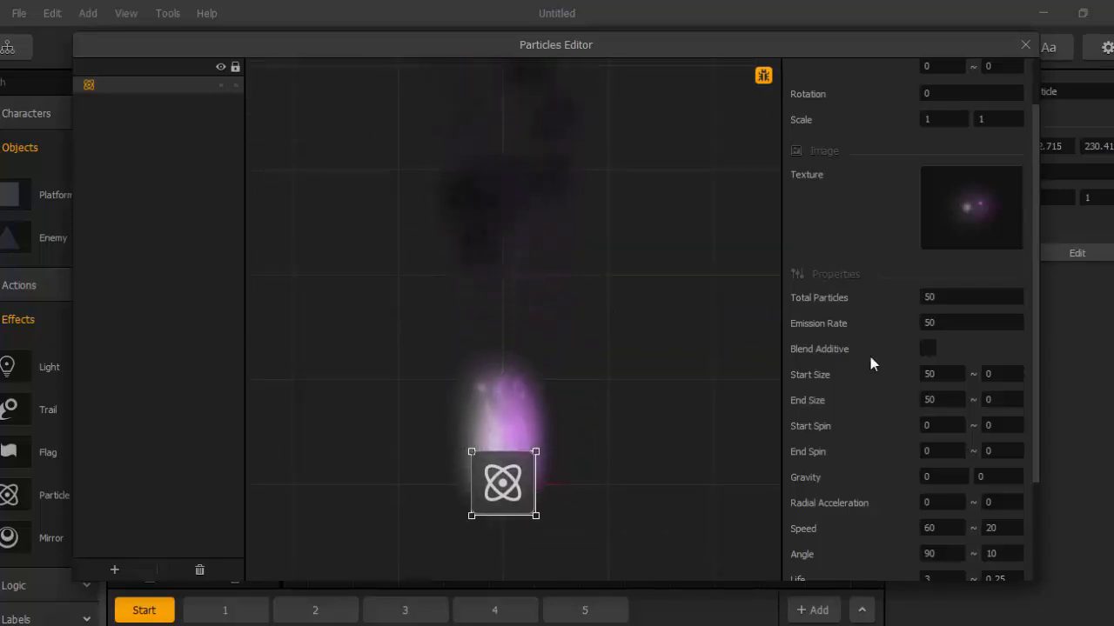
{"action": "left_click", "coordinate": [916, 373]}
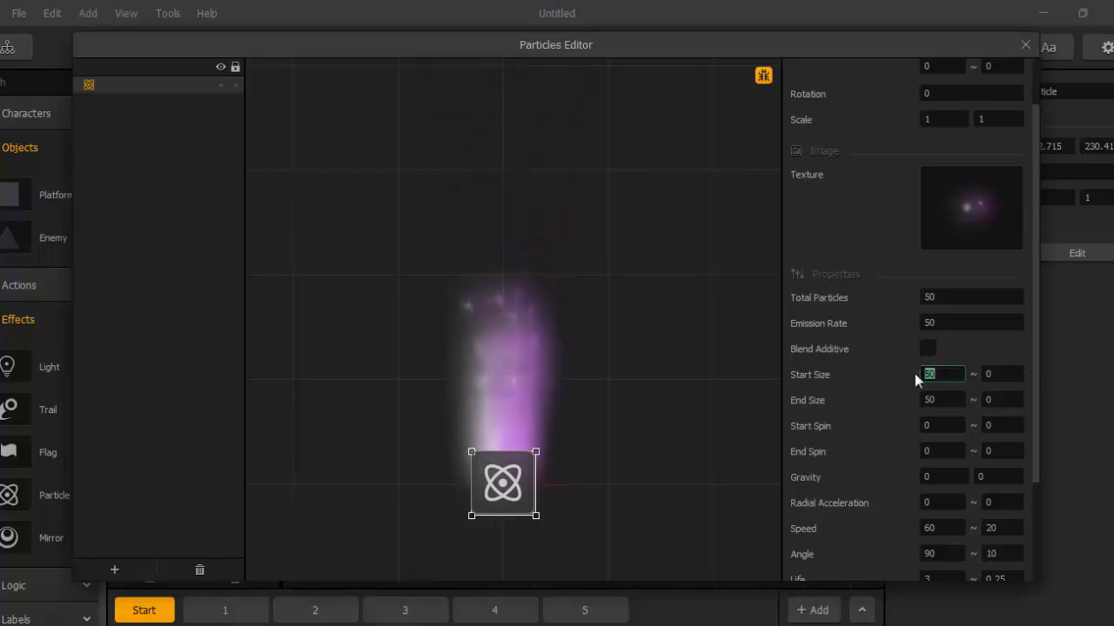
{"action": "type", "text": "199"}
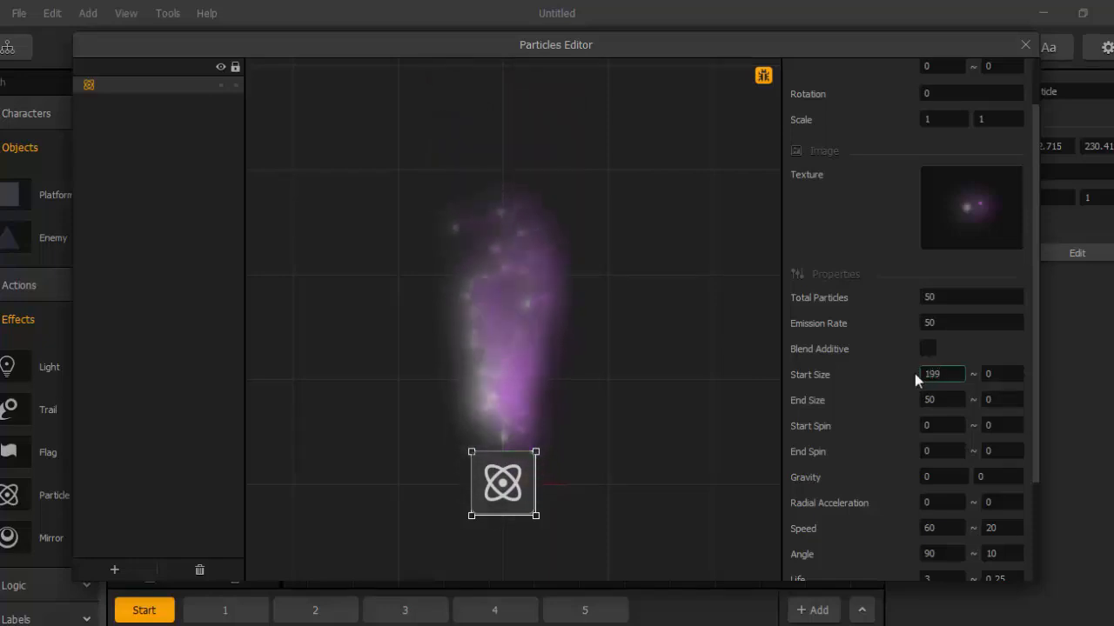
{"action": "key", "text": "BackSpace"}
{"action": "key", "text": "BackSpace"}
{"action": "type", "text": "00"}
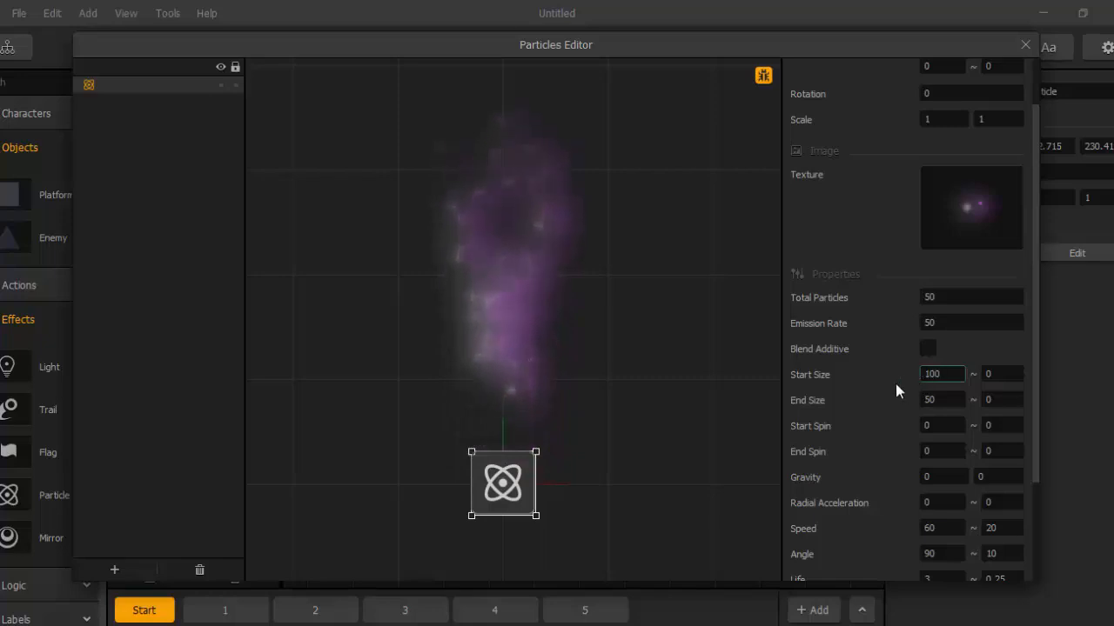
{"action": "left_click", "coordinate": [895, 383]}
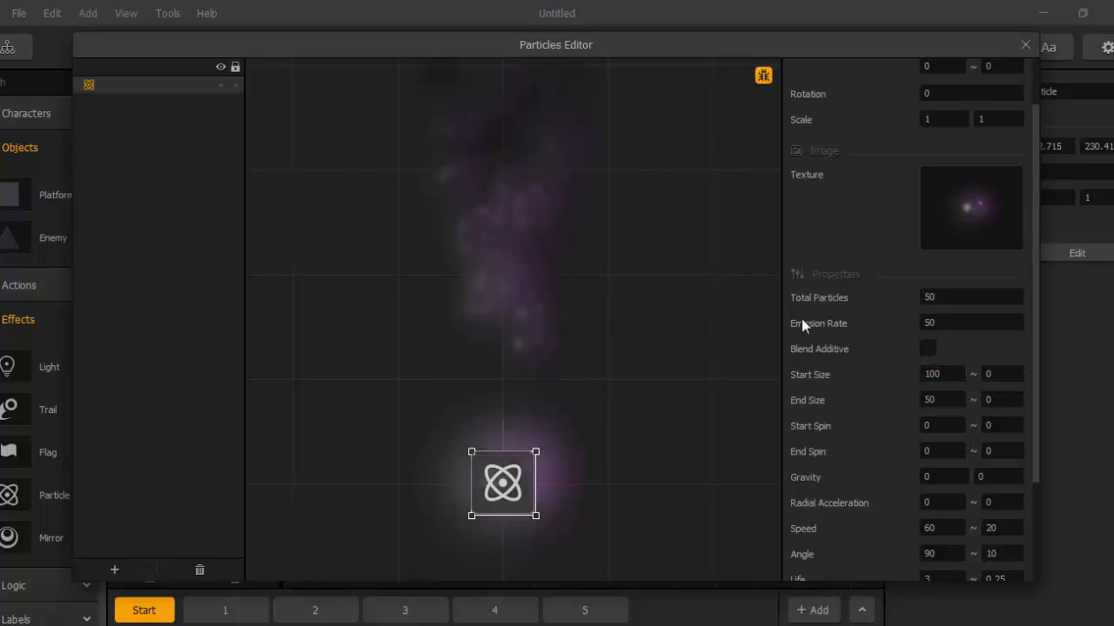
Check the emitter's remaining properties and select the end stop of the Color Variation gradient.
{"action": "scroll", "coordinate": [850, 302], "scroll_direction": "down", "scroll_amount": 1}
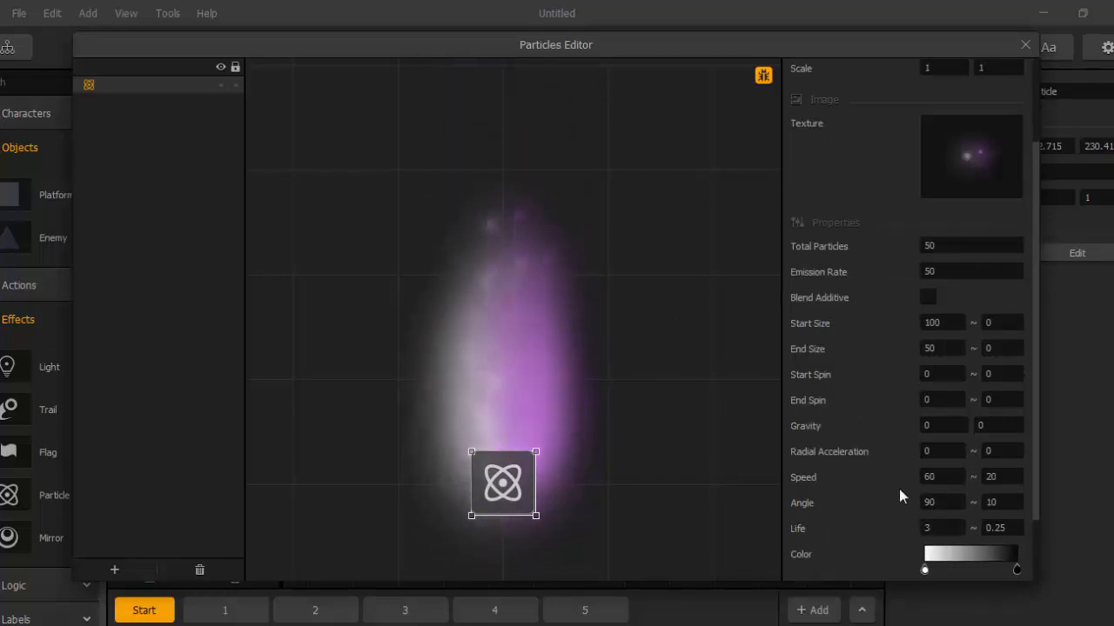
{"action": "scroll", "coordinate": [1031, 382], "scroll_direction": "down", "scroll_amount": 1}
{"action": "scroll", "coordinate": [1041, 479], "scroll_direction": "down", "scroll_amount": 2}
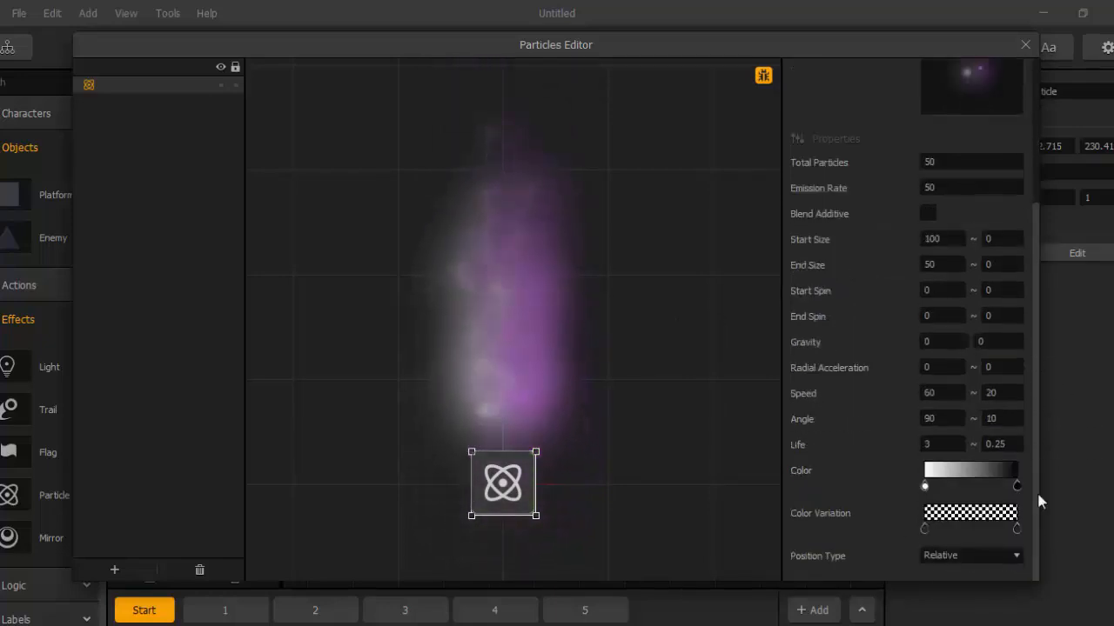
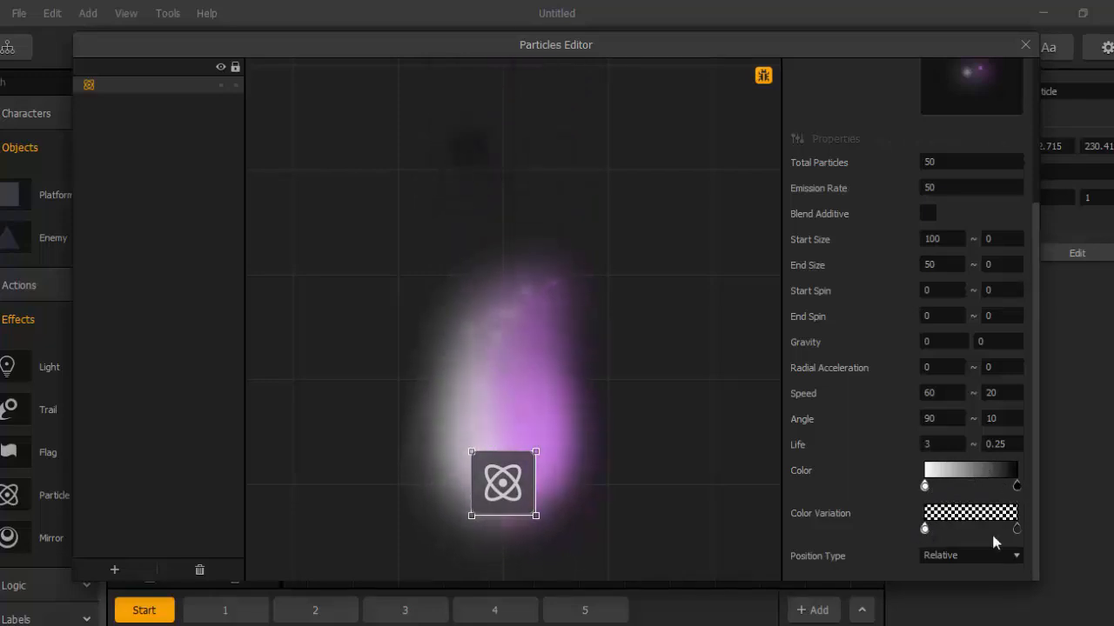
{"action": "left_click", "coordinate": [1017, 529]}
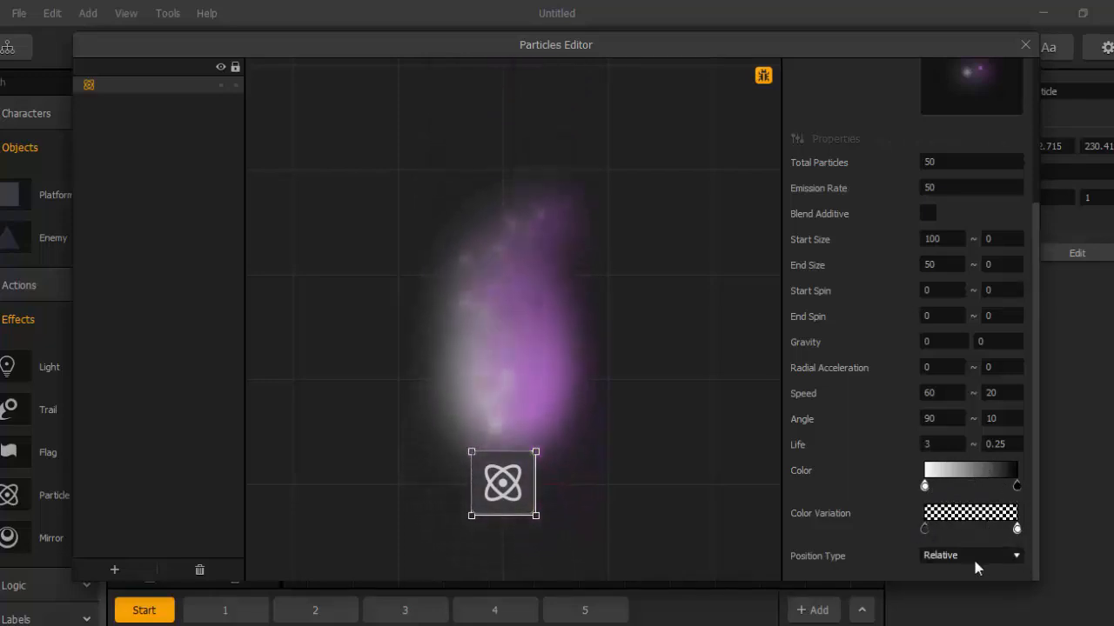
Set the emitter's Position Type to Free.
{"action": "left_click", "coordinate": [970, 556]}
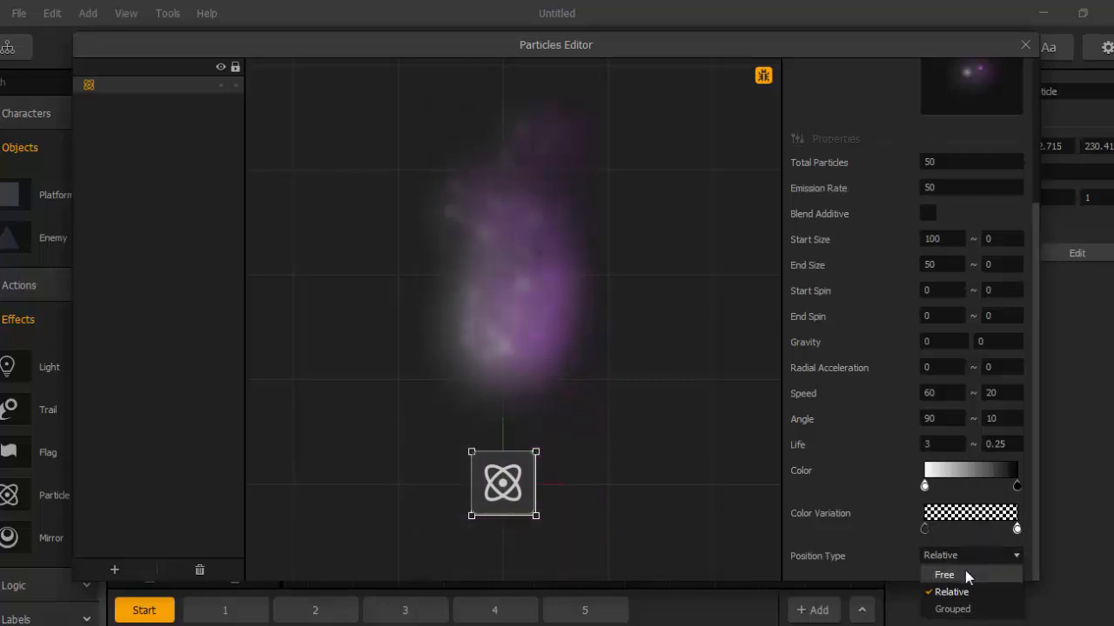
{"action": "left_click", "coordinate": [965, 574]}
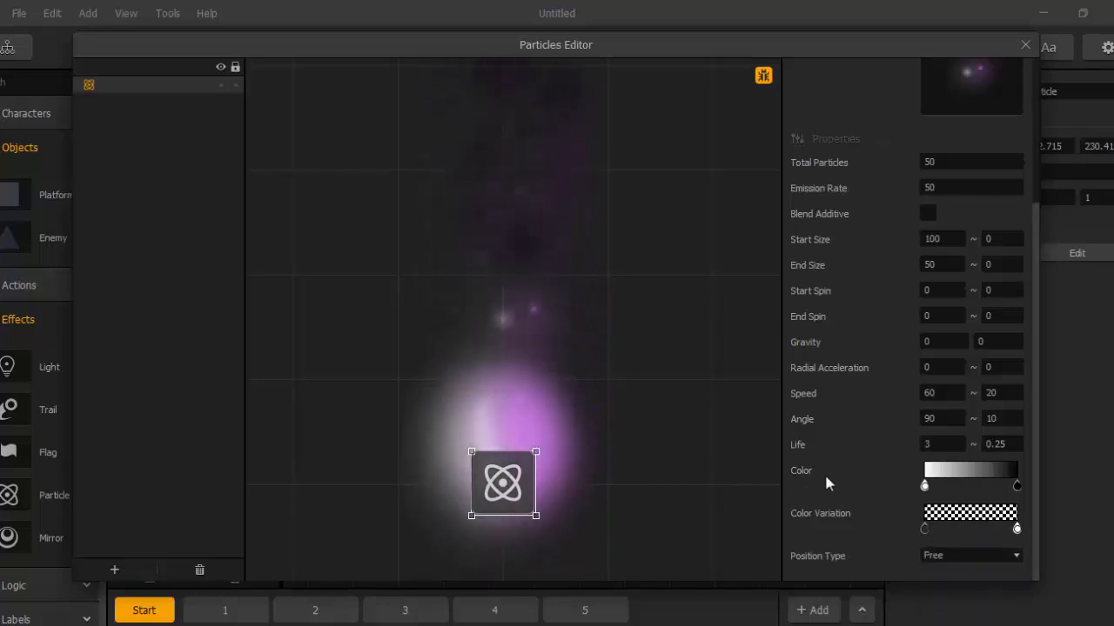
{"action": "scroll", "coordinate": [824, 471], "scroll_direction": "up", "scroll_amount": 2}
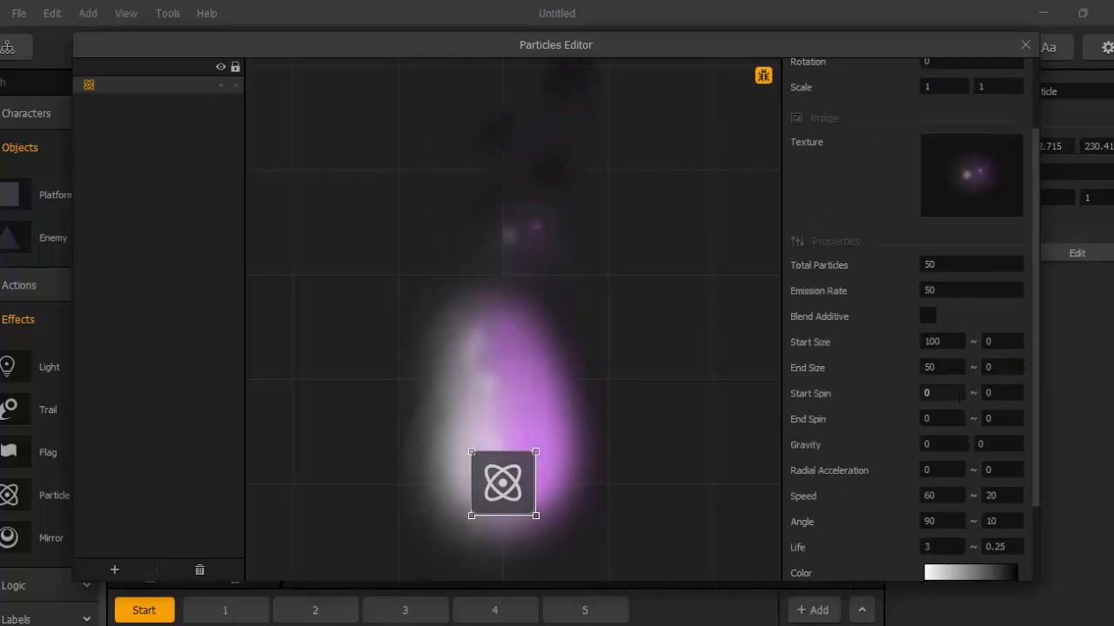
{"action": "scroll", "coordinate": [839, 420], "scroll_direction": "down", "scroll_amount": 2}
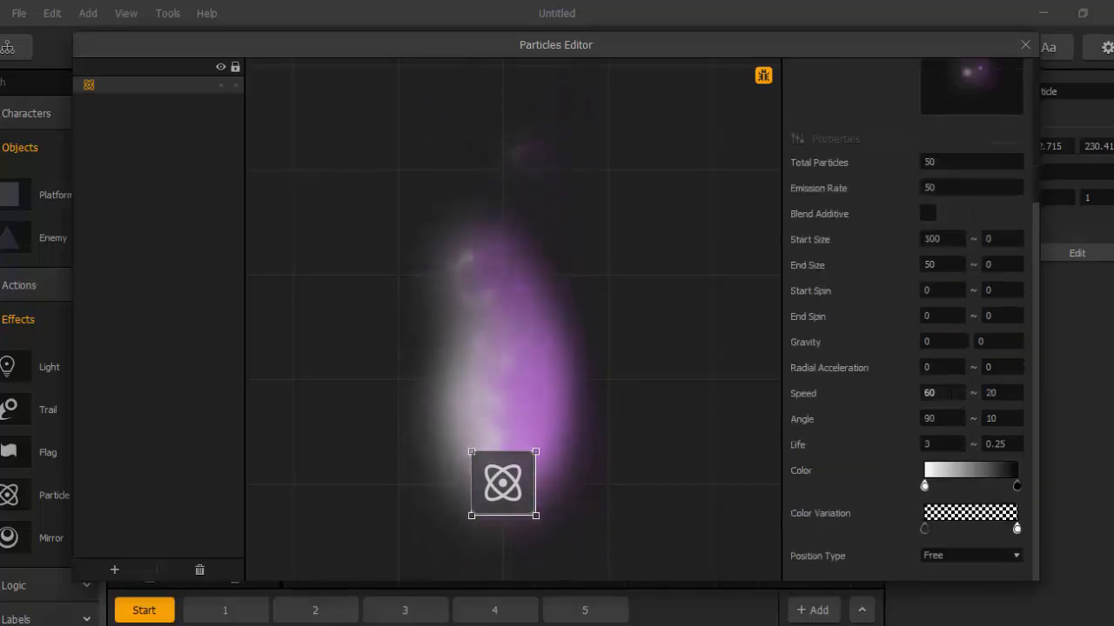
Set the first Speed value of the emitter's particles to 200 and close the Particles Editor.
{"action": "left_click_drag", "start_coordinate": [937, 394], "coordinate": [879, 396]}
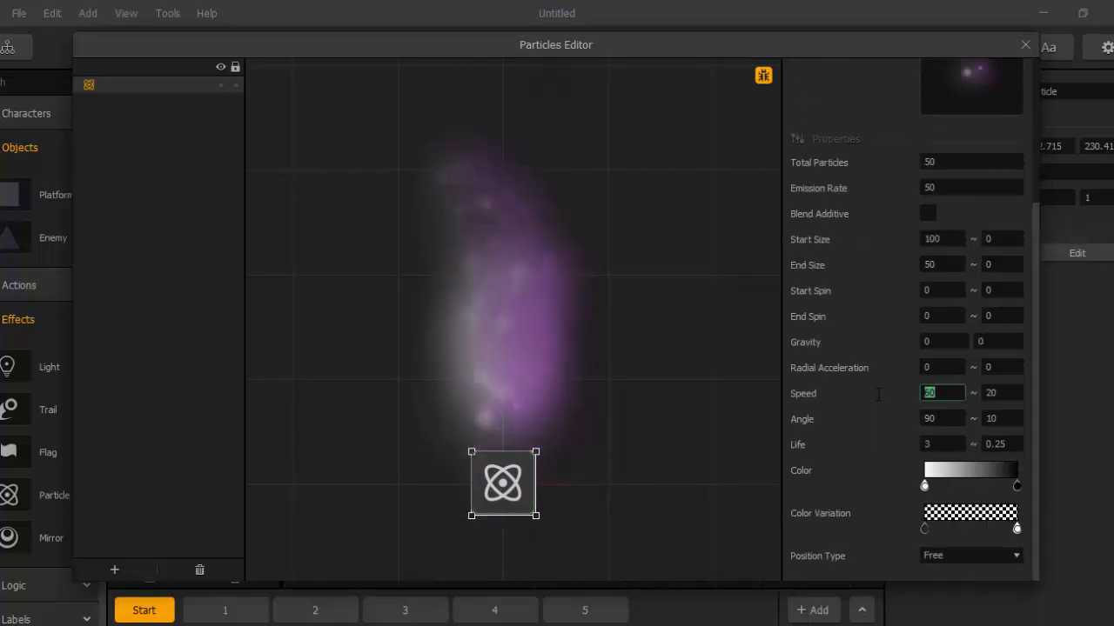
{"action": "type", "text": "200"}
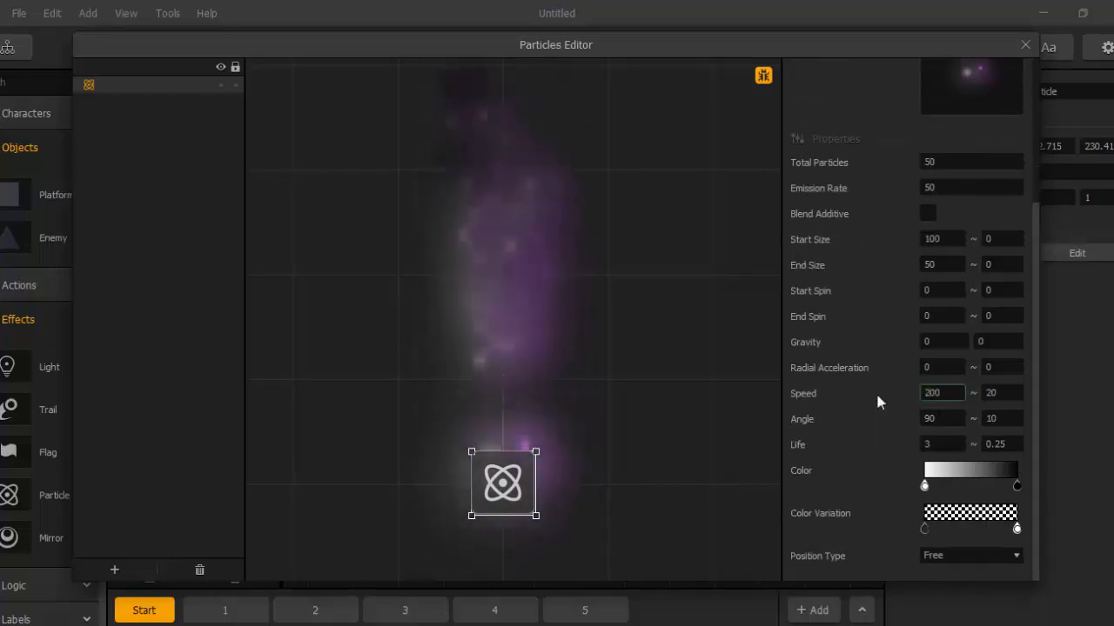
{"action": "key", "text": "Return"}
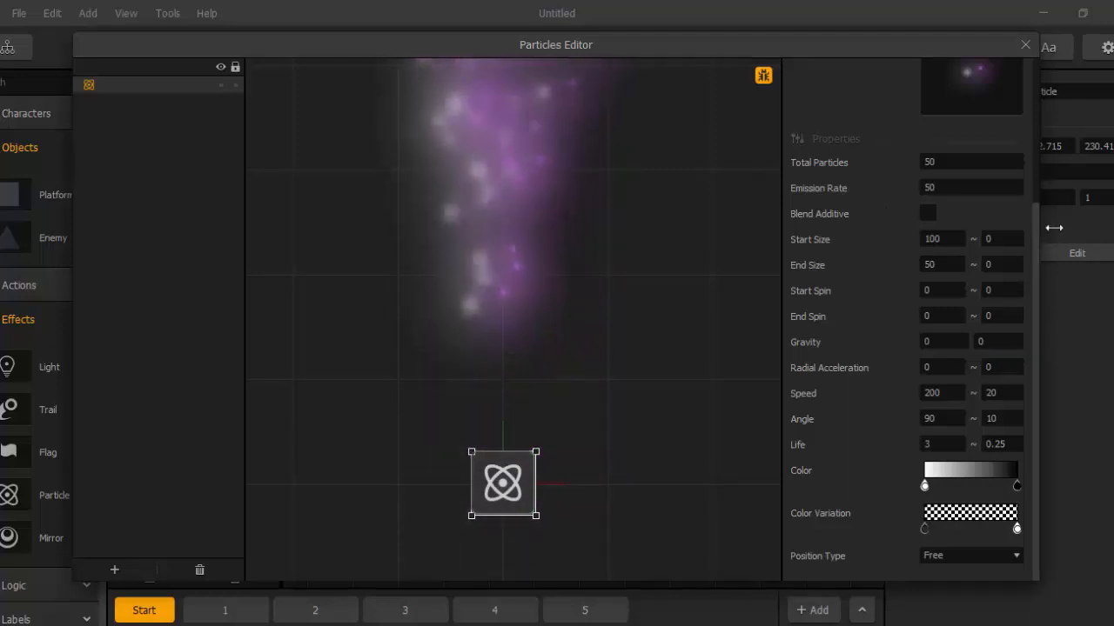
{"action": "left_click_drag", "start_coordinate": [1035, 224], "coordinate": [1032, 98]}
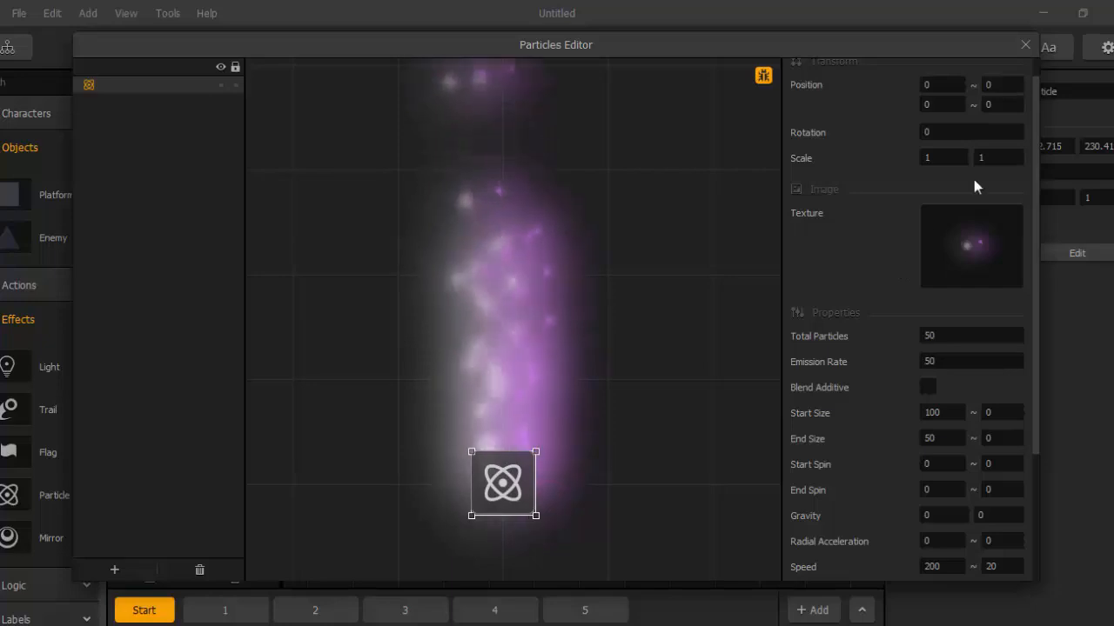
{"action": "left_click", "coordinate": [1025, 47]}
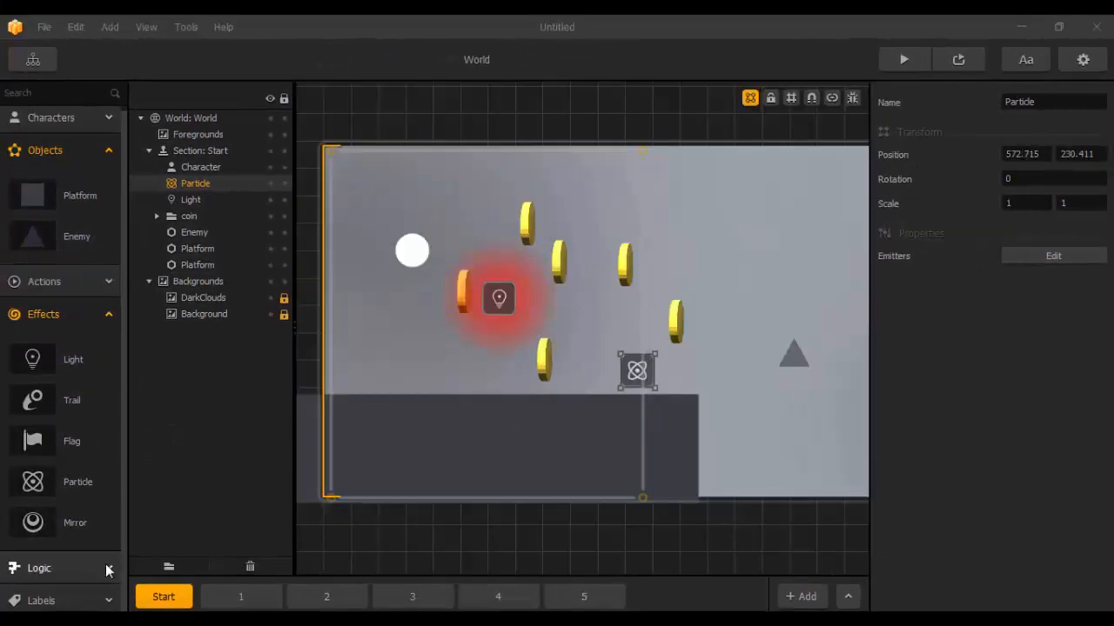
Place two Transform logic objects on the first platform at about X 42 and X 337, and move the enemy between them.
{"action": "left_click", "coordinate": [86, 581]}
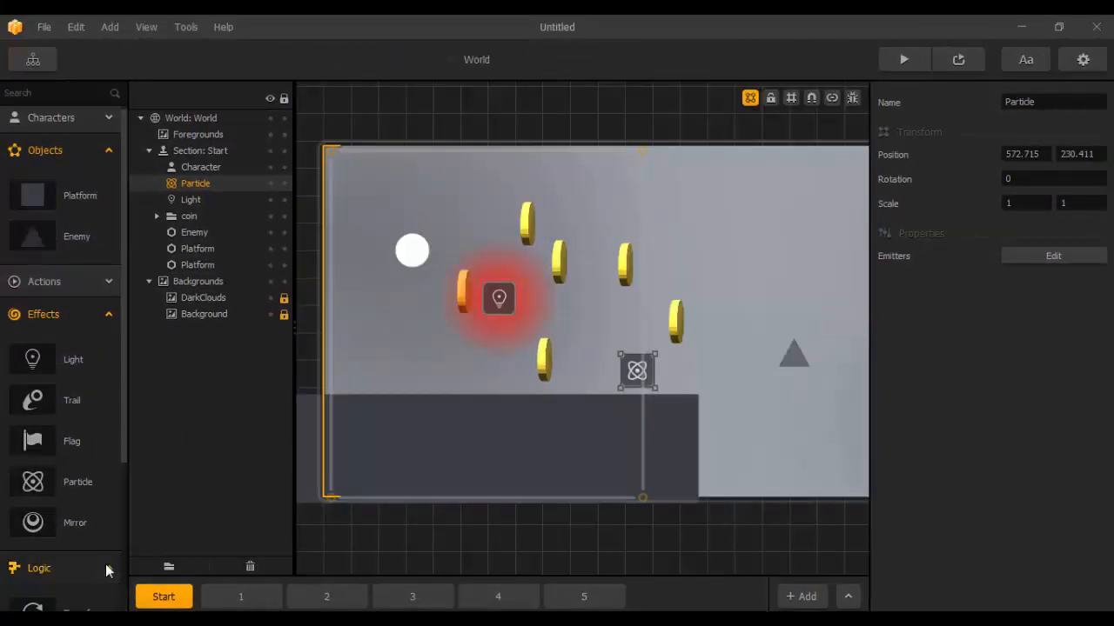
{"action": "scroll", "coordinate": [106, 570], "scroll_direction": "down", "scroll_amount": 5}
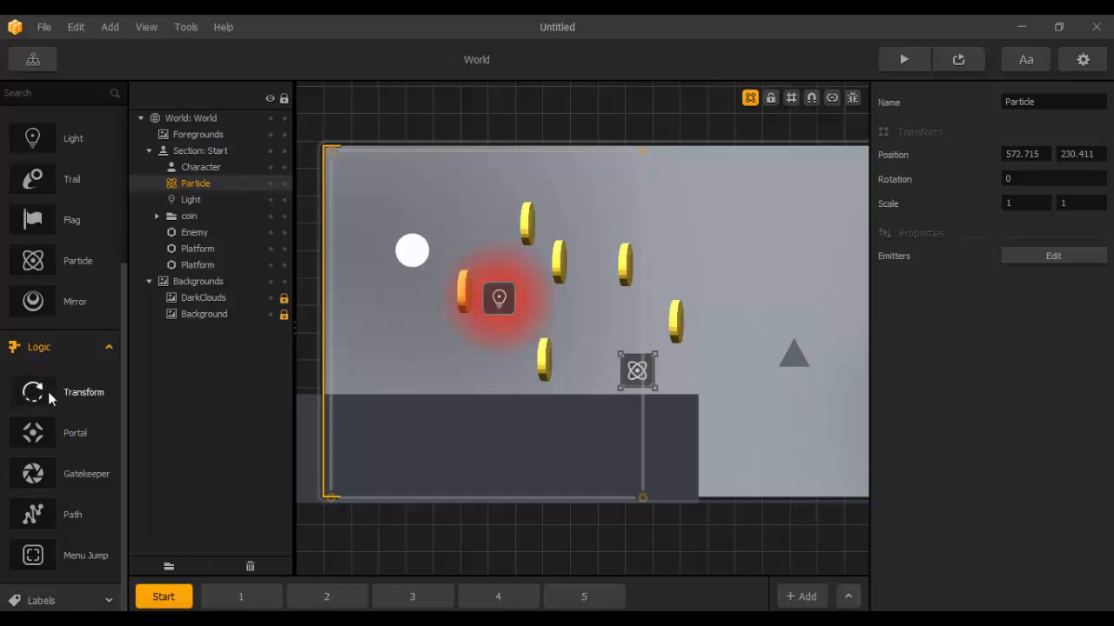
{"action": "left_click_drag", "start_coordinate": [40, 388], "coordinate": [348, 374]}
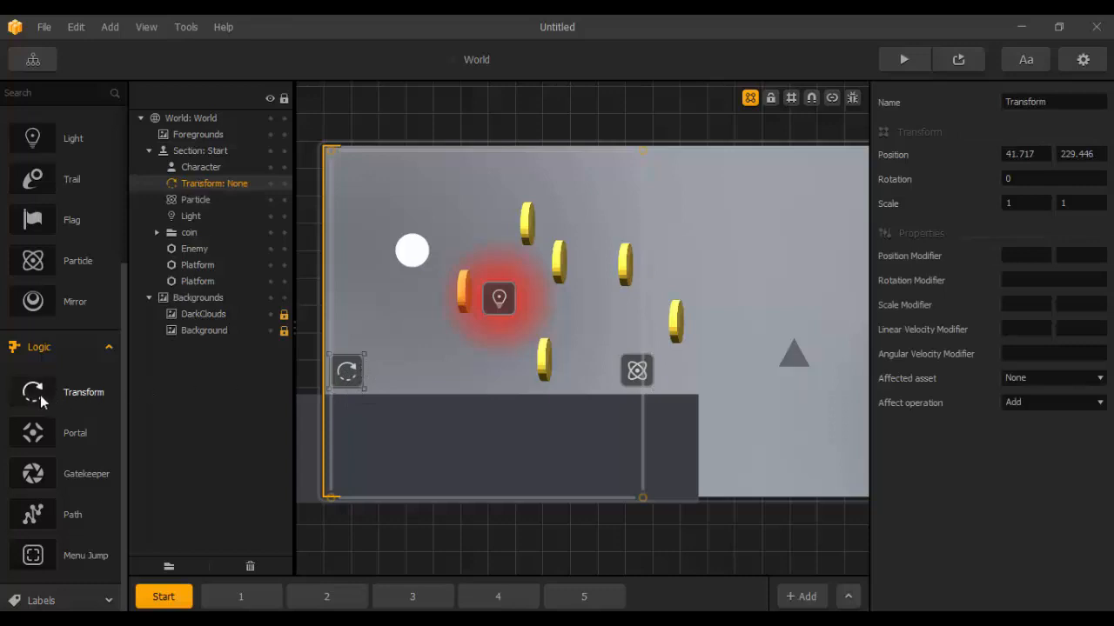
{"action": "left_click_drag", "start_coordinate": [40, 397], "coordinate": [388, 412]}
{"action": "left_click_drag", "start_coordinate": [507, 372], "coordinate": [508, 371]}
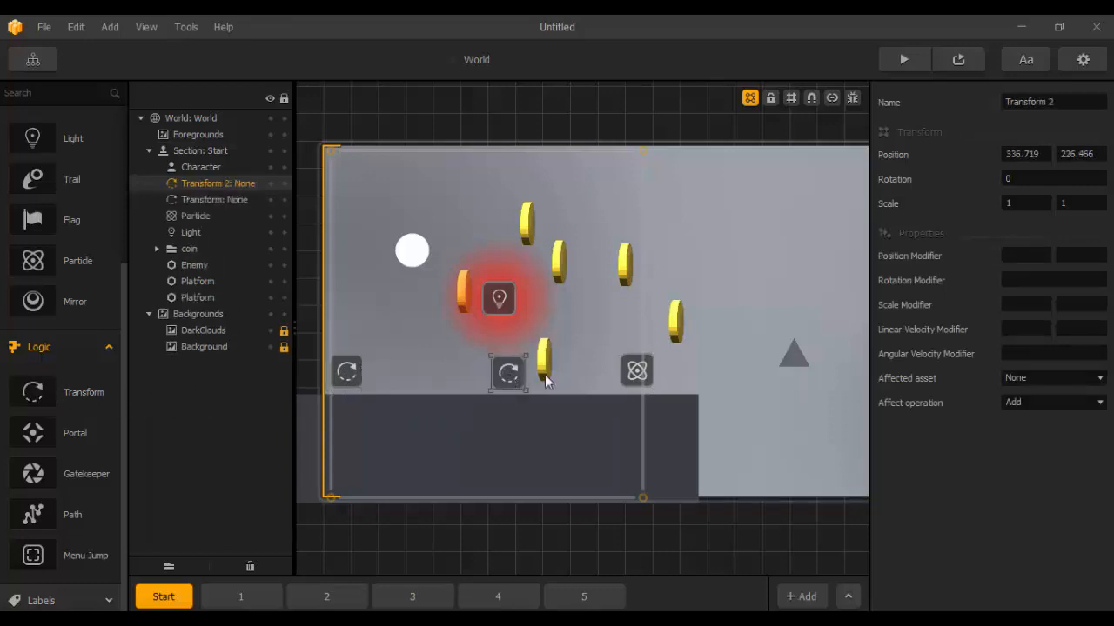
{"action": "left_click_drag", "start_coordinate": [793, 358], "coordinate": [689, 385]}
{"action": "left_click_drag", "start_coordinate": [614, 398], "coordinate": [459, 384]}
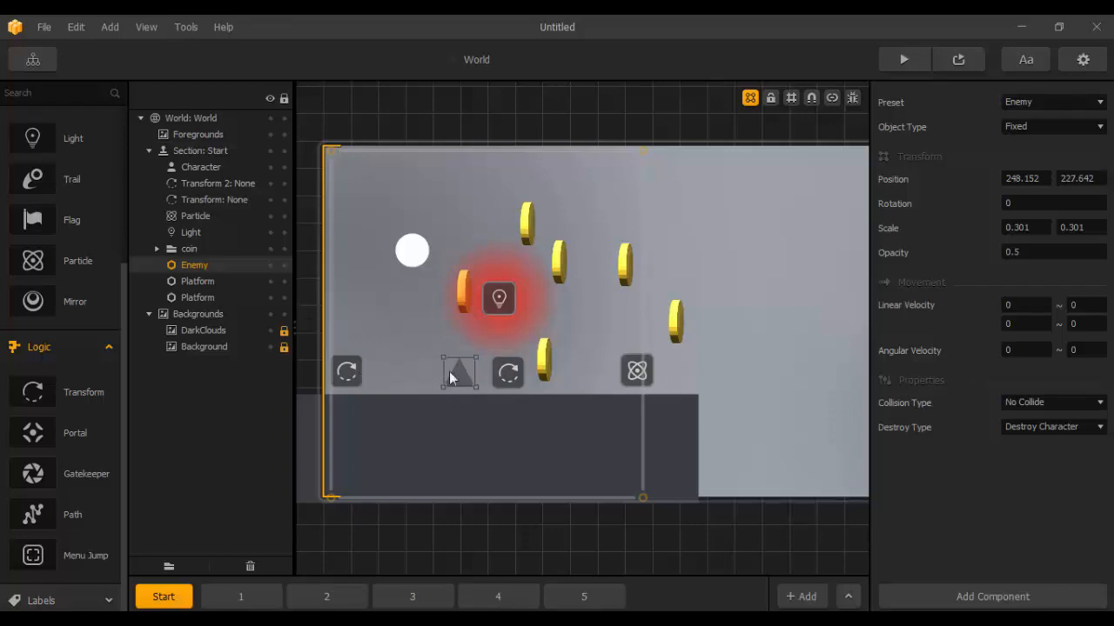
Set the Affected asset of both Transform objects to Enemy.
{"action": "left_click", "coordinate": [510, 378]}
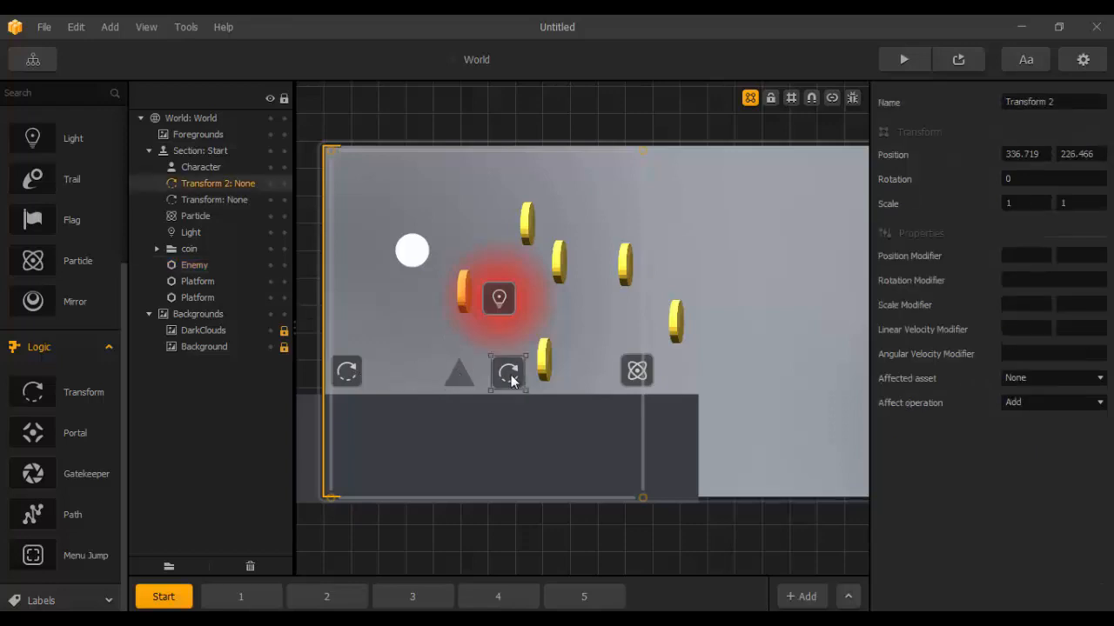
{"action": "left_click", "coordinate": [1041, 380]}
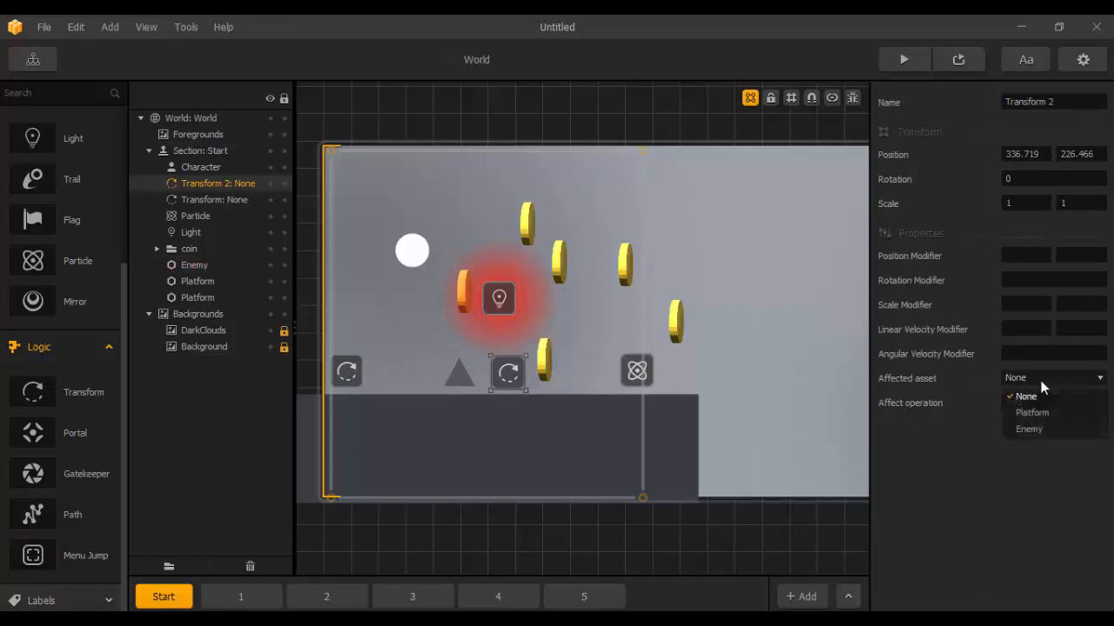
{"action": "left_click", "coordinate": [1037, 428]}
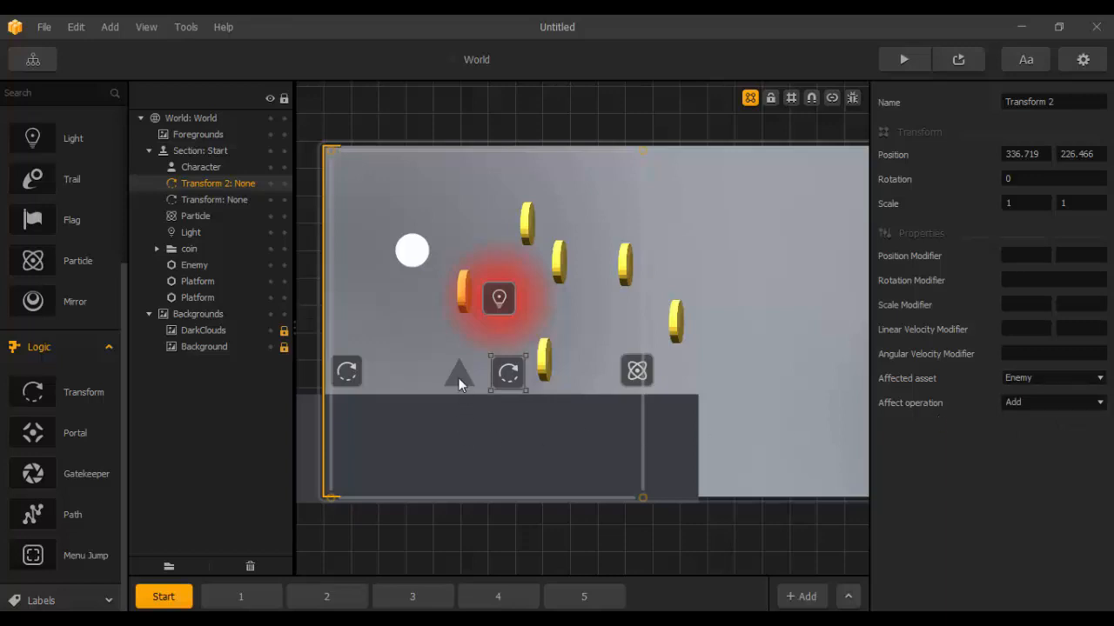
{"action": "left_click", "coordinate": [350, 373]}
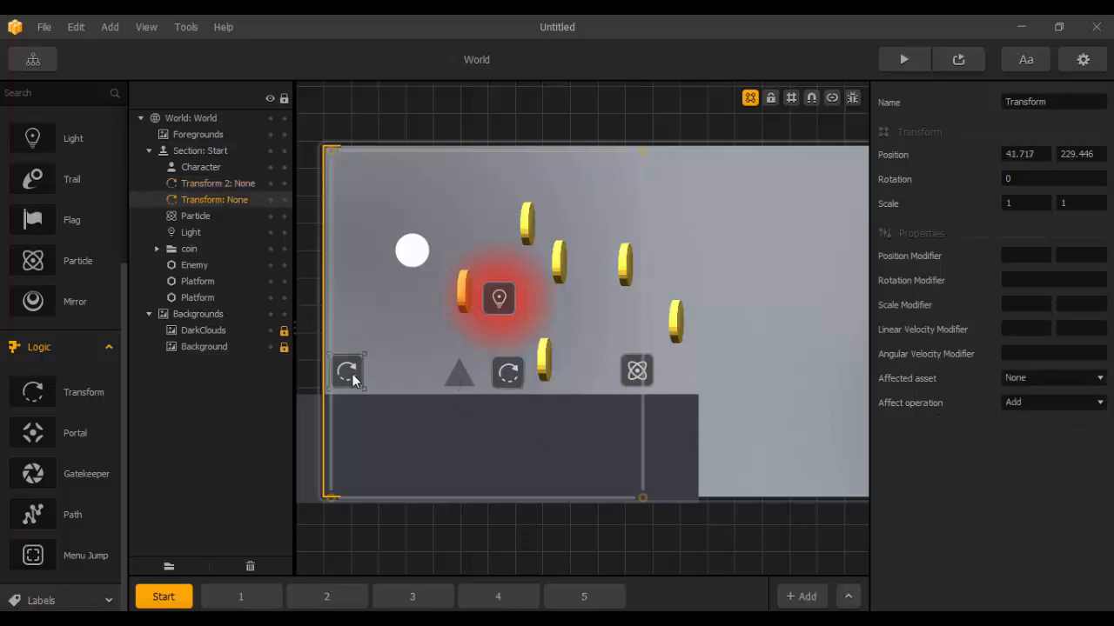
{"action": "left_click", "coordinate": [1018, 380]}
{"action": "left_click", "coordinate": [1031, 428]}
Set the Affect operation of both Transform objects to Replace.
{"action": "left_click", "coordinate": [508, 372]}
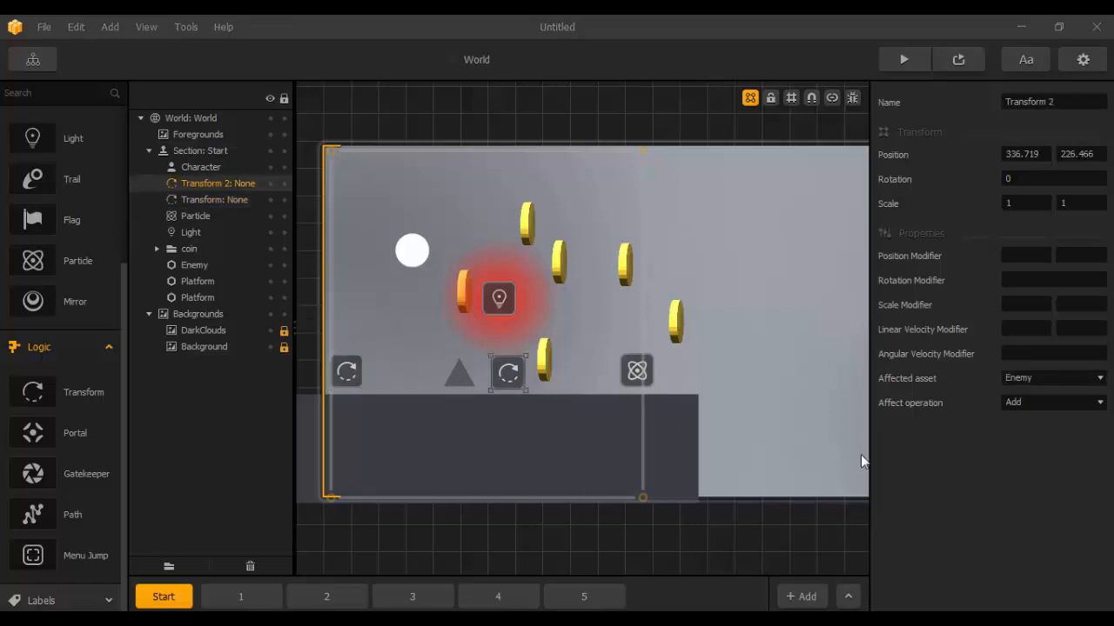
{"action": "left_click", "coordinate": [1018, 405]}
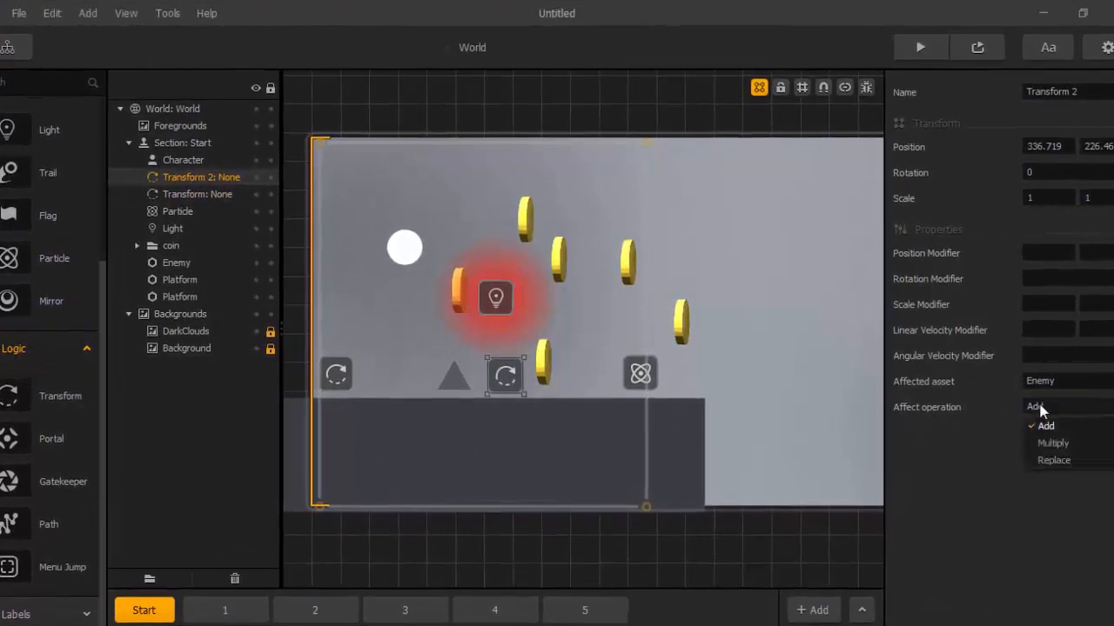
{"action": "left_click", "coordinate": [1049, 460]}
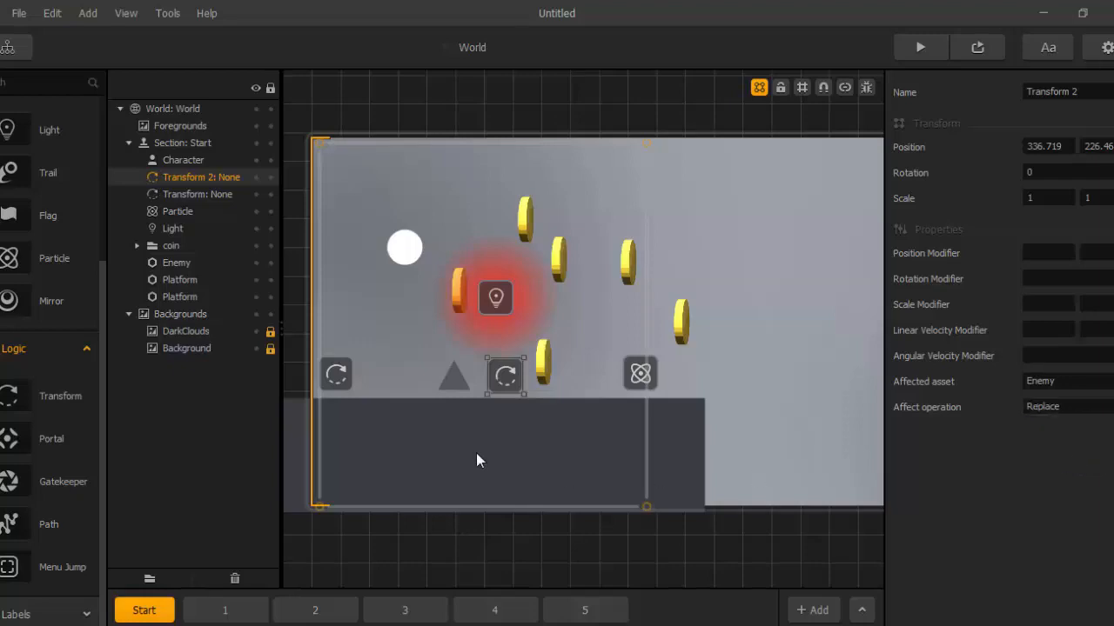
{"action": "left_click", "coordinate": [339, 380]}
{"action": "left_click", "coordinate": [1045, 403]}
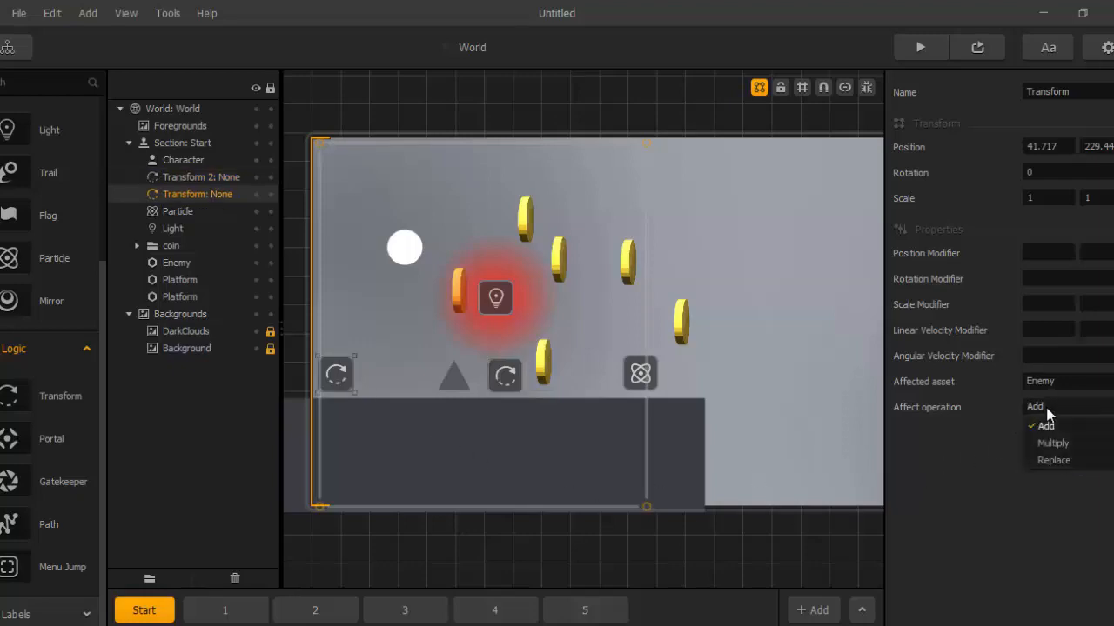
{"action": "left_click", "coordinate": [1056, 456]}
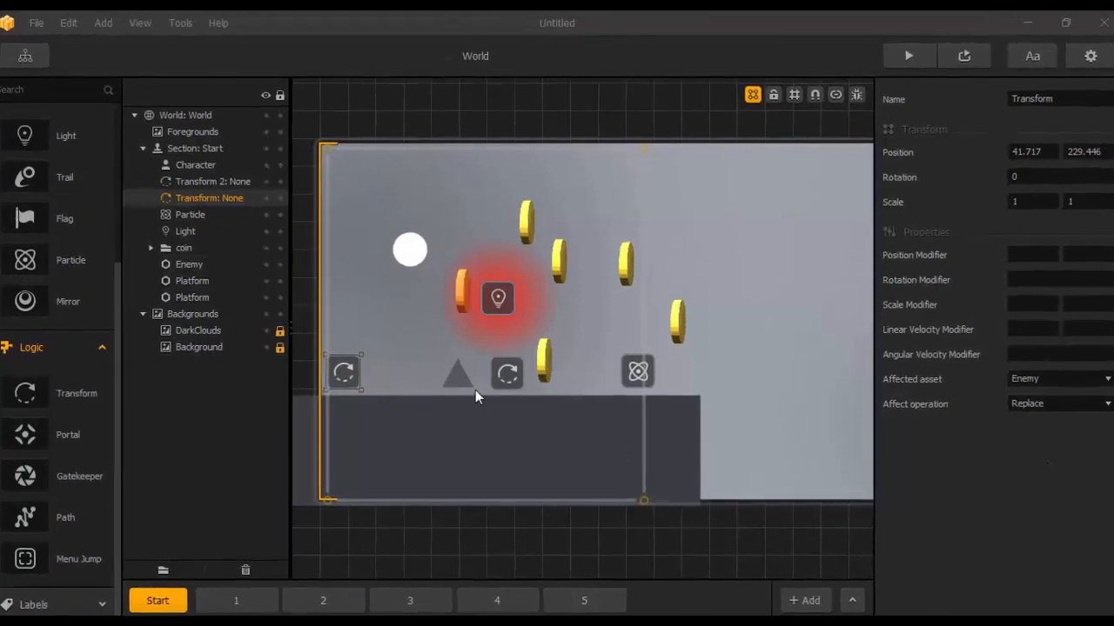
Set the enemy's first horizontal Linear Velocity value to 1.
{"action": "left_click", "coordinate": [457, 375]}
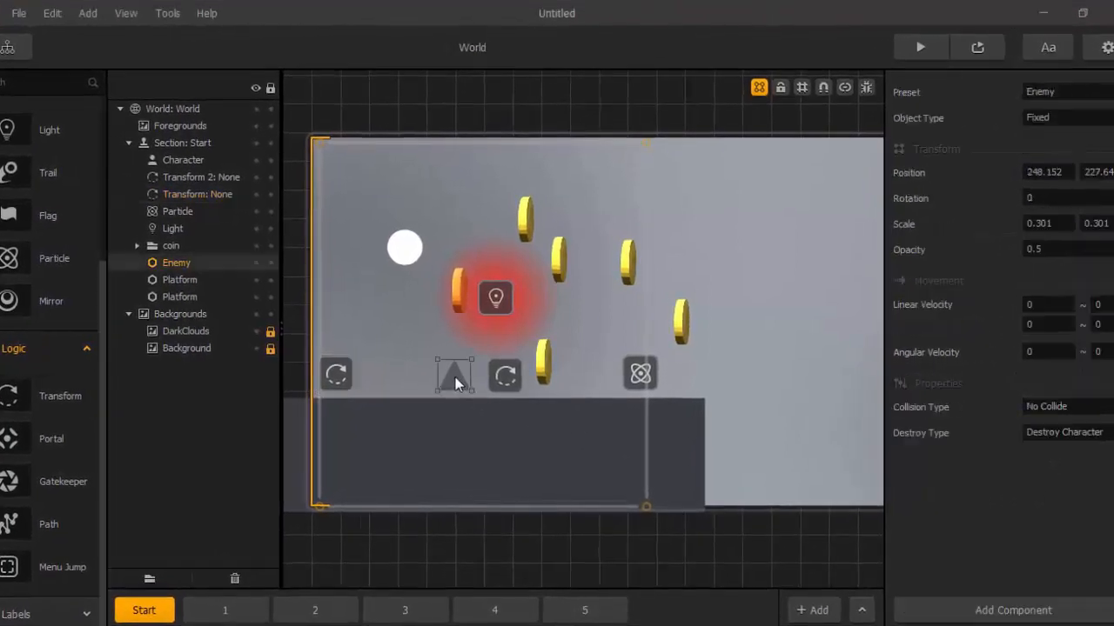
{"action": "left_click", "coordinate": [1042, 306]}
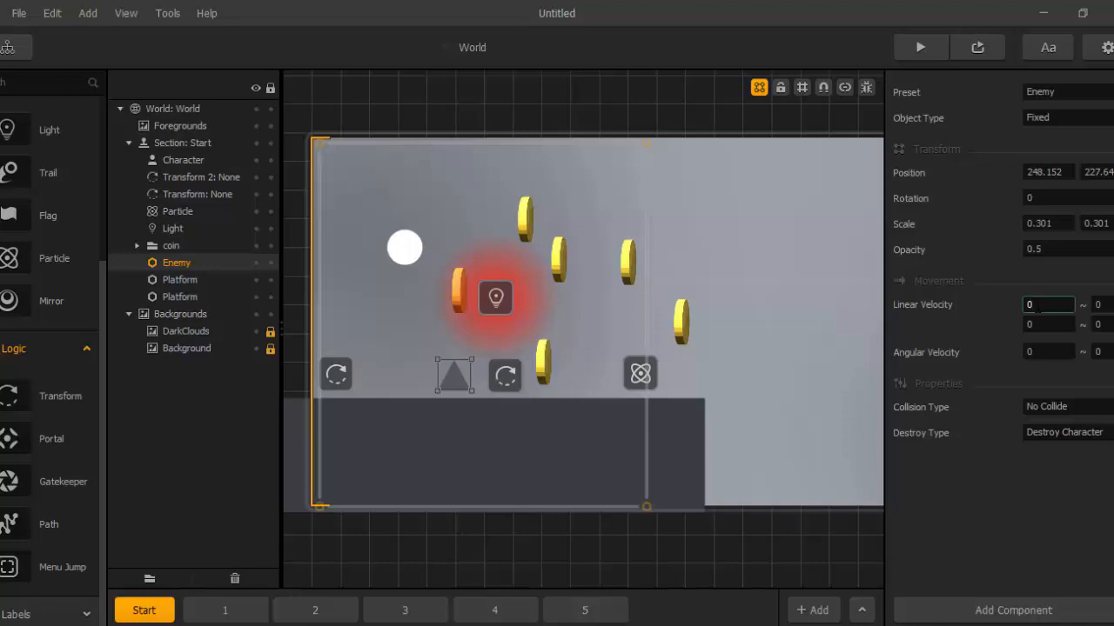
{"action": "type", "text": "1"}
{"action": "key", "text": "Return"}
Set the horizontal Linear Velocity Modifier to 1 on the Transform left of the enemy and to -1 on the one right of it.
{"action": "left_click", "coordinate": [344, 374]}
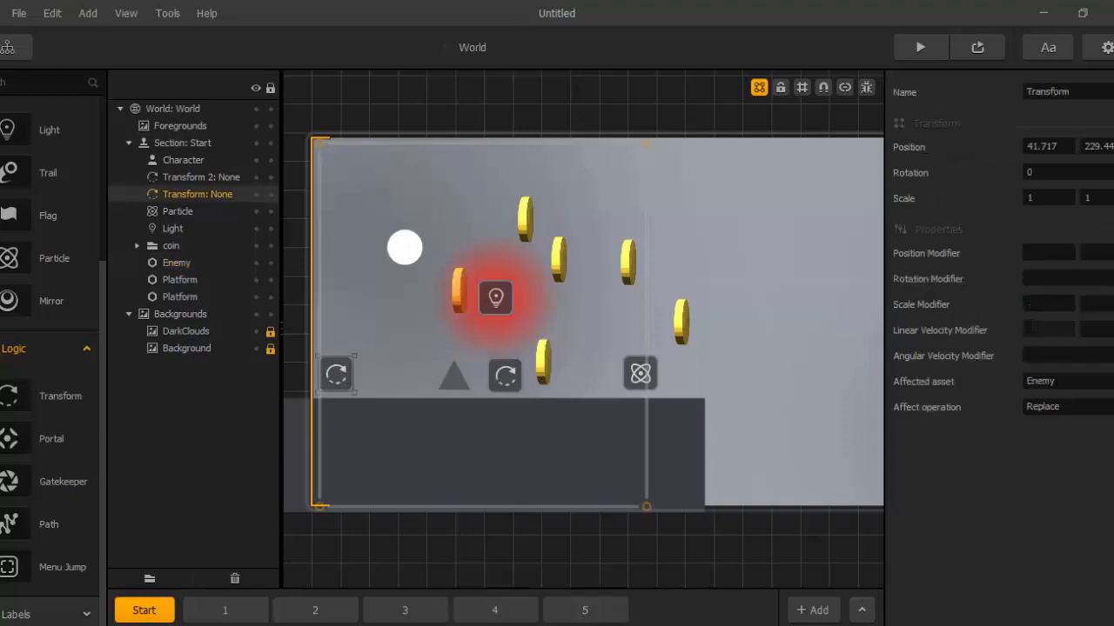
{"action": "left_click", "coordinate": [1036, 328]}
{"action": "key", "text": "Return"}
{"action": "left_click", "coordinate": [505, 380]}
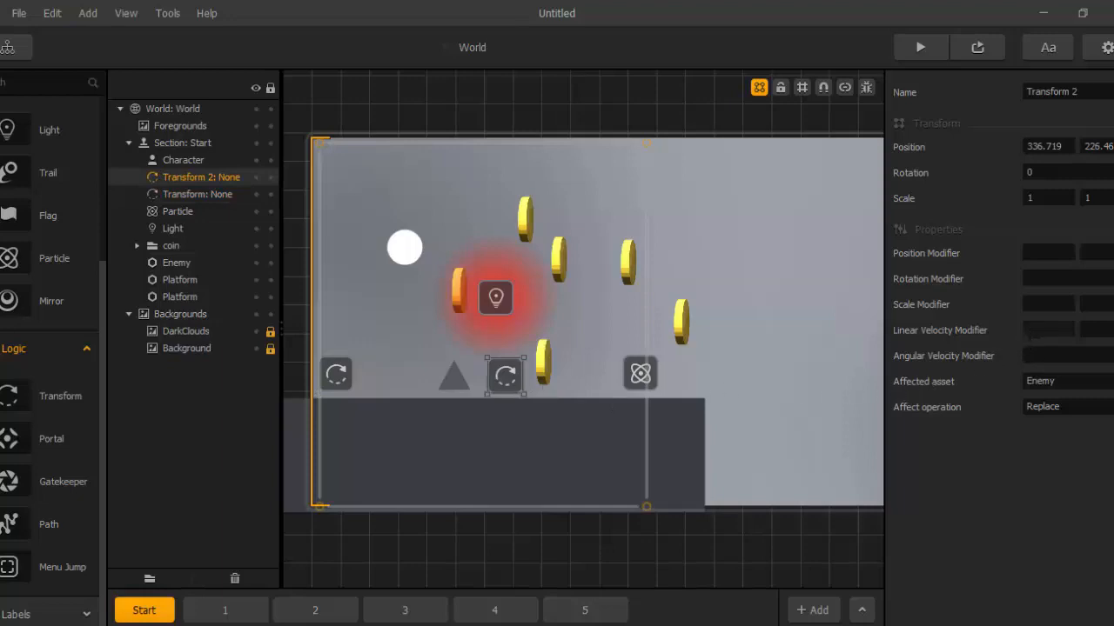
{"action": "left_click", "coordinate": [1048, 328]}
{"action": "type", "text": "-1"}
{"action": "key", "text": "Return"}
Preview the game to check how the enemy moves between the two Transform objects, and close the preview.
{"action": "left_click", "coordinate": [919, 47]}
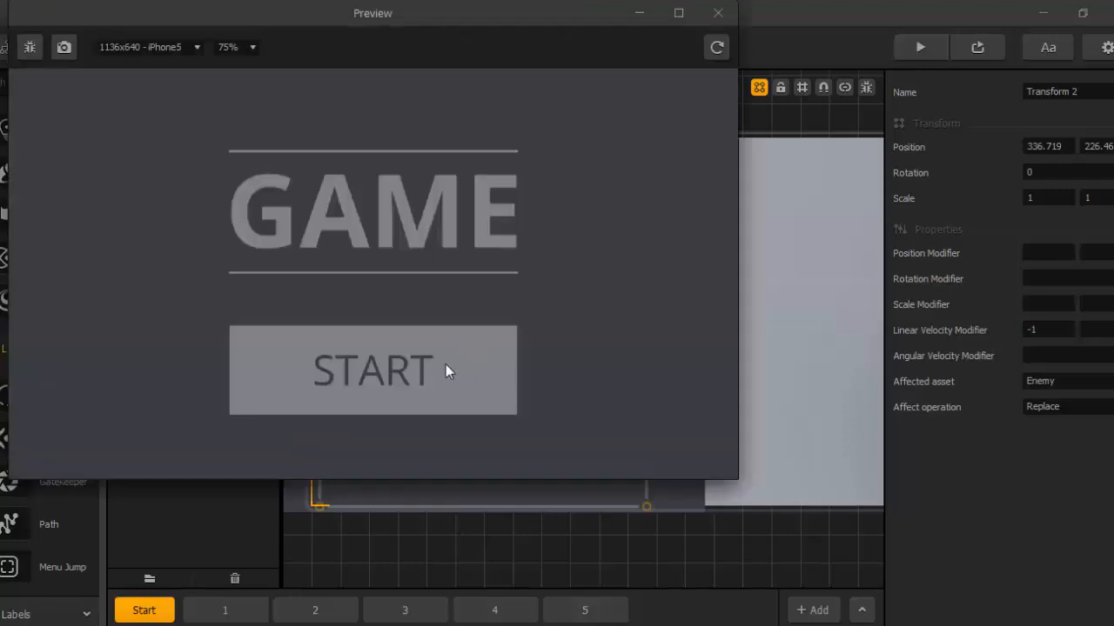
{"action": "left_click", "coordinate": [446, 365]}
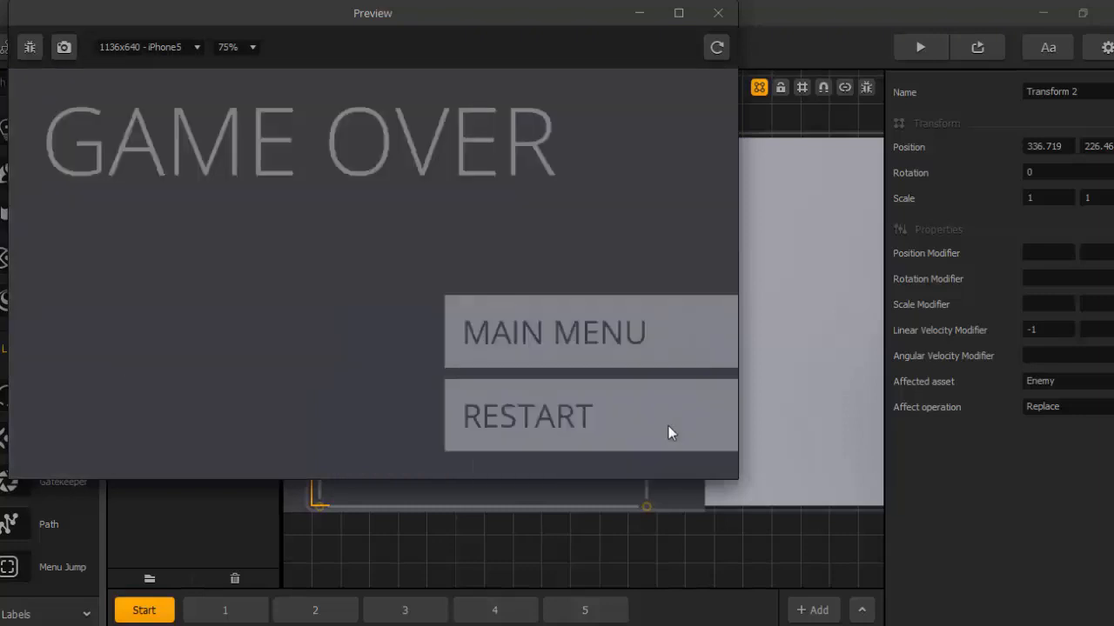
{"action": "left_click", "coordinate": [618, 408]}
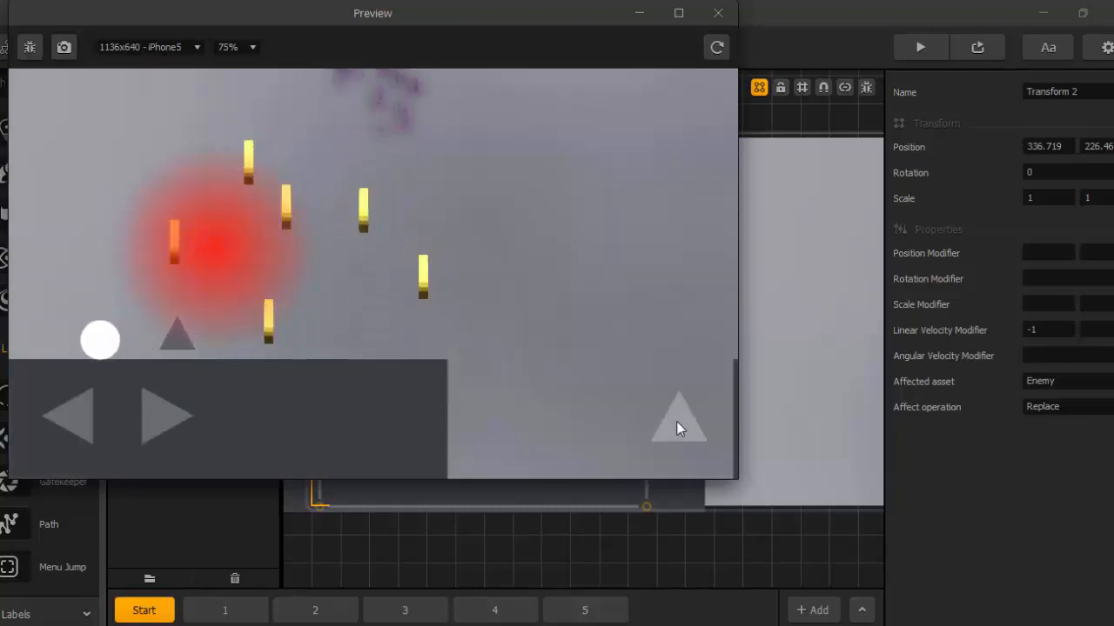
{"action": "left_click", "coordinate": [676, 421]}
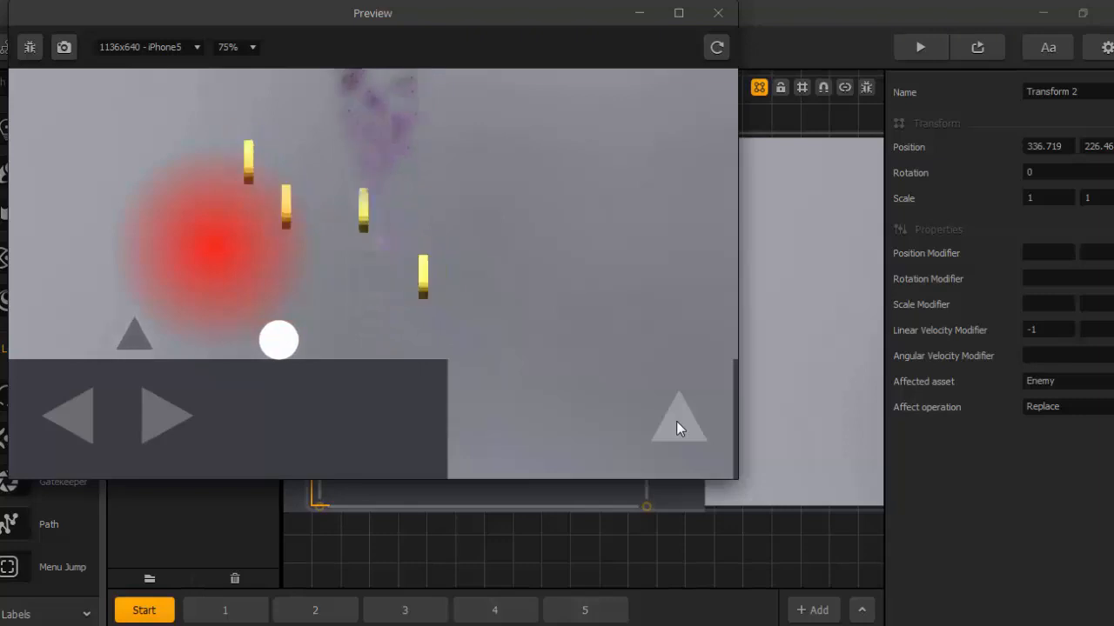
{"action": "left_click", "coordinate": [719, 14]}
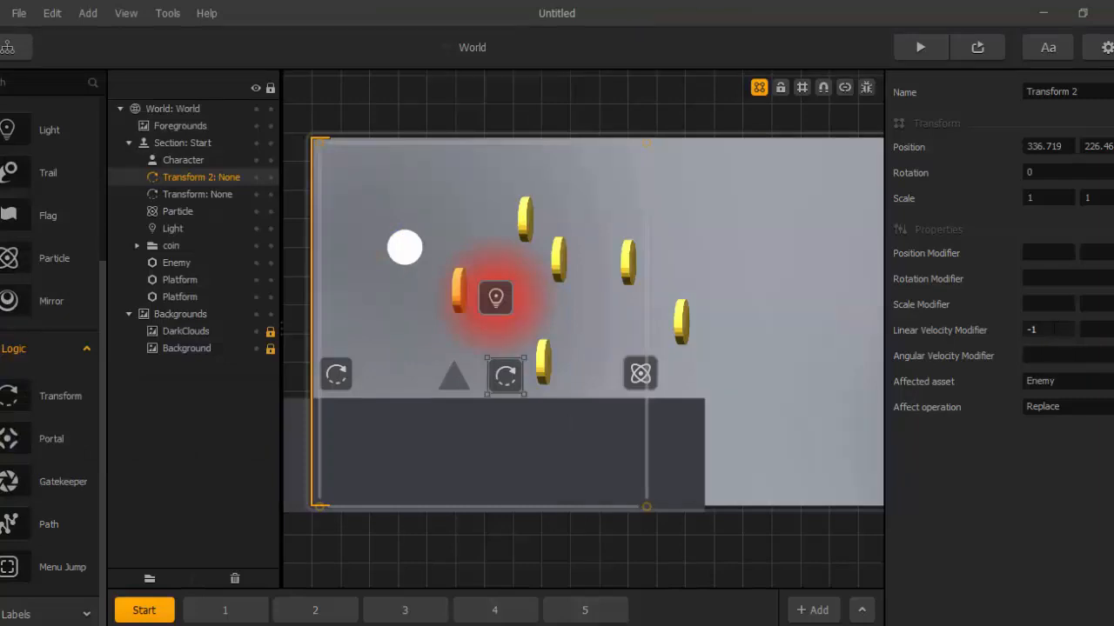
Set the horizontal Linear Velocity Modifier of the Transform right of the enemy to -5.
{"action": "left_click", "coordinate": [1052, 331]}
{"action": "key", "text": "BackSpace"}
{"action": "key", "text": "BackSpace"}
{"action": "type", "text": "-5"}
Set the enemy's first horizontal Linear Velocity value to 5.
{"action": "left_click", "coordinate": [449, 382]}
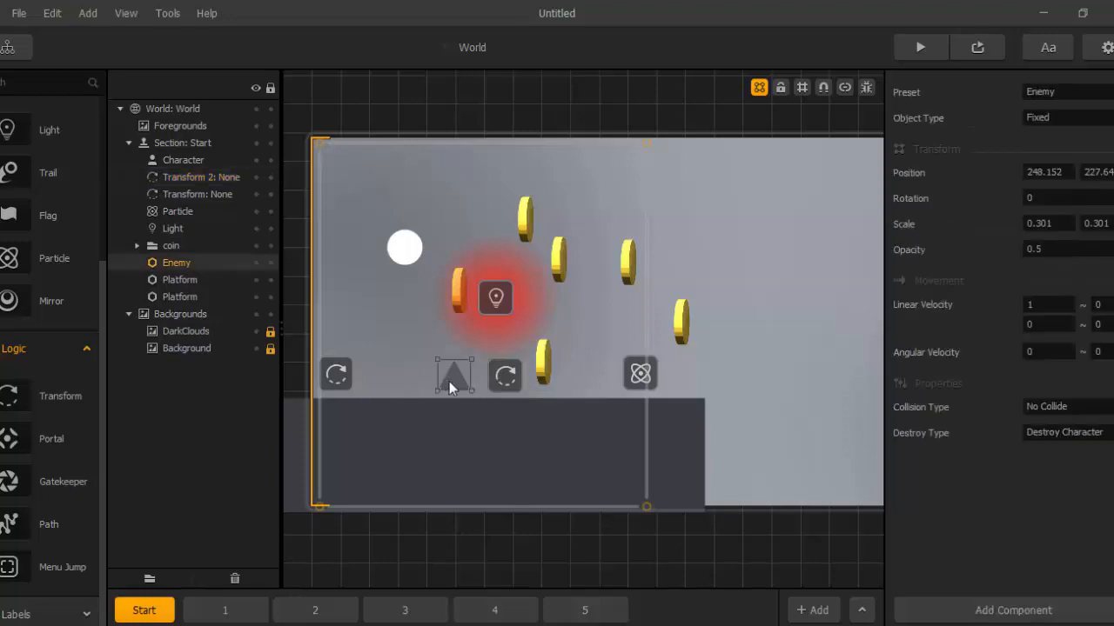
{"action": "left_click", "coordinate": [1053, 306]}
{"action": "type", "text": "5"}
{"action": "key", "text": "Return"}
Set the horizontal Linear Velocity Modifier of the Transform left of the enemy to 5.
{"action": "left_click", "coordinate": [337, 374]}
{"action": "left_click", "coordinate": [1049, 330]}
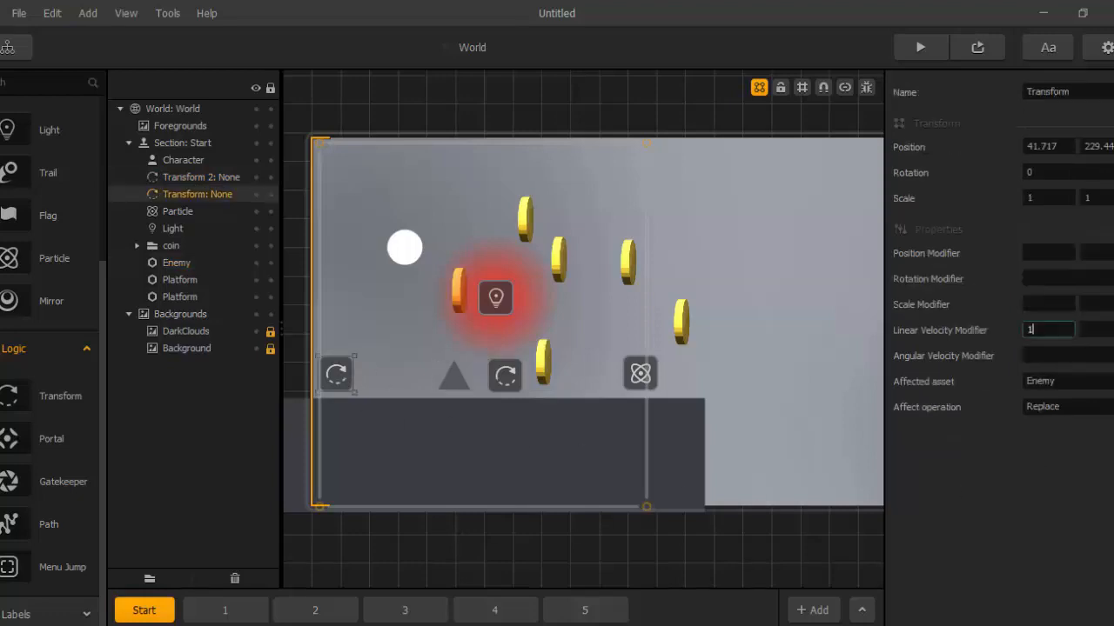
{"action": "type", "text": "5"}
{"action": "key", "text": "Return"}
Preview the game, moving the character by jumping to check how the enemy patrols between the Transforms, and close the preview.
{"action": "left_click", "coordinate": [921, 48]}
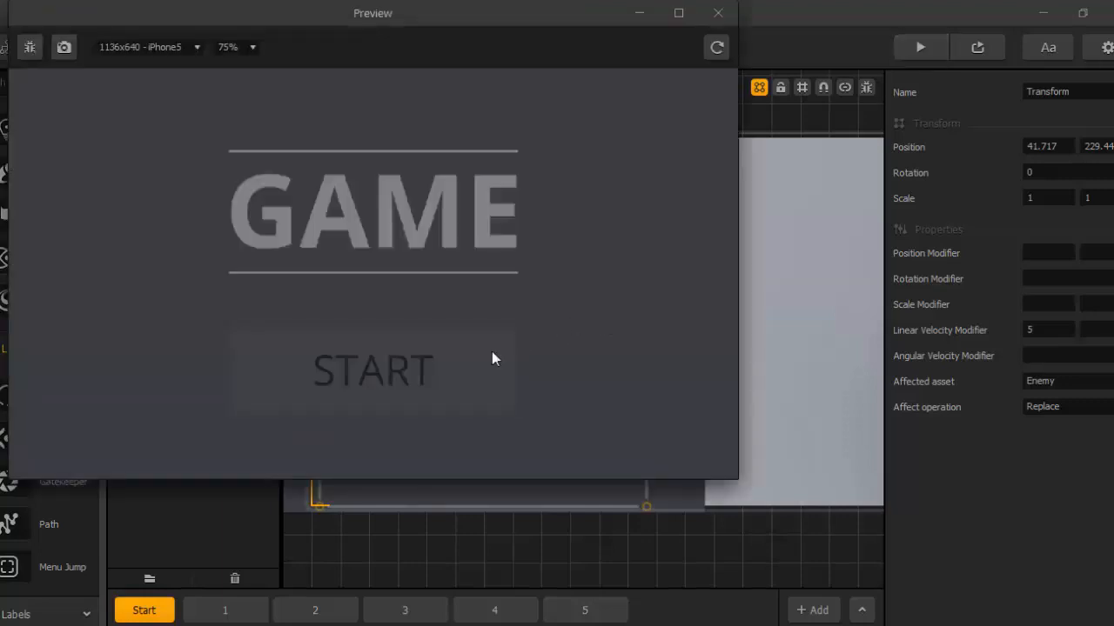
{"action": "left_click", "coordinate": [492, 358]}
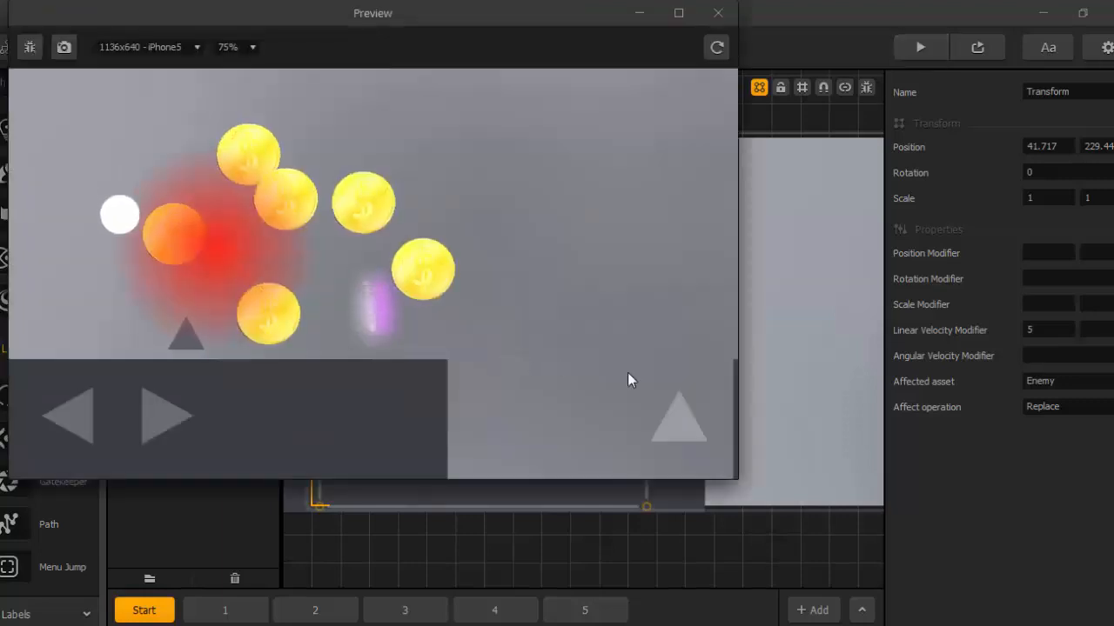
{"action": "left_click", "coordinate": [671, 418]}
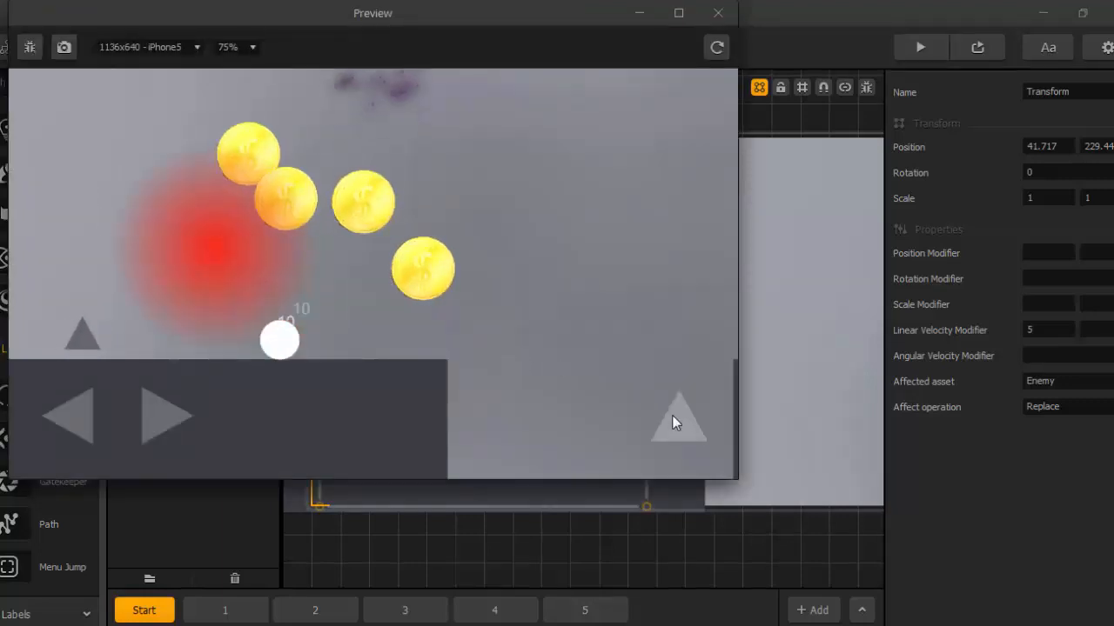
{"action": "left_click", "coordinate": [671, 418]}
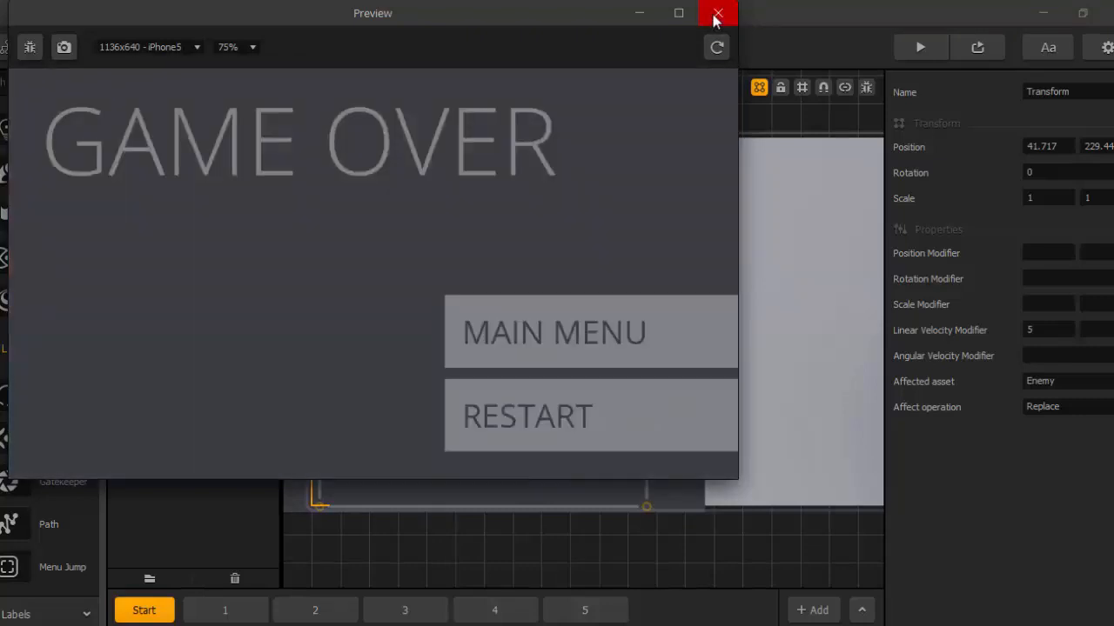
{"action": "left_click", "coordinate": [716, 14]}
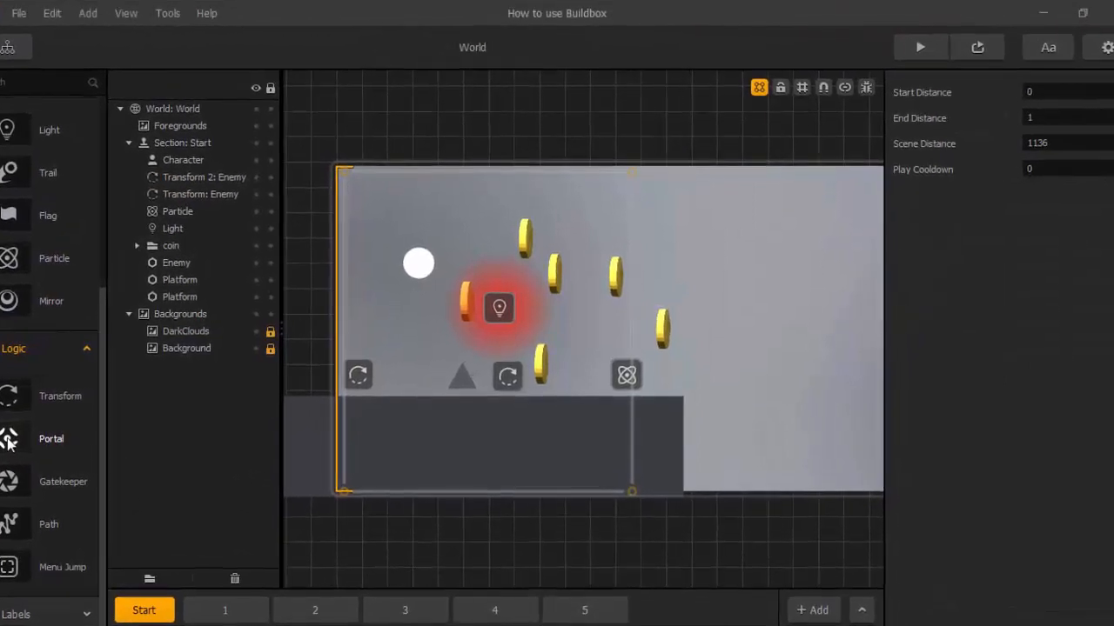
Place a Portal on the platform at about X 465, Y 230 and a second one beyond the platform's end at about X 848, Y 503.
{"action": "left_click_drag", "start_coordinate": [9, 441], "coordinate": [571, 365]}
{"action": "scroll", "coordinate": [597, 402], "scroll_direction": "up", "scroll_amount": 2}
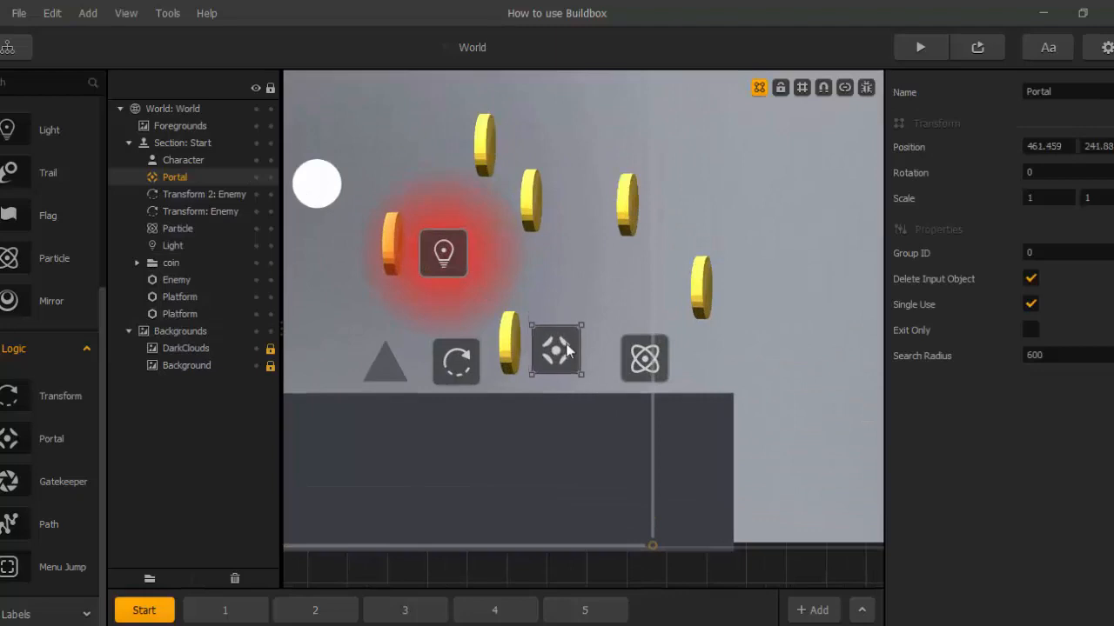
{"action": "scroll", "coordinate": [570, 352], "scroll_direction": "down", "scroll_amount": 2}
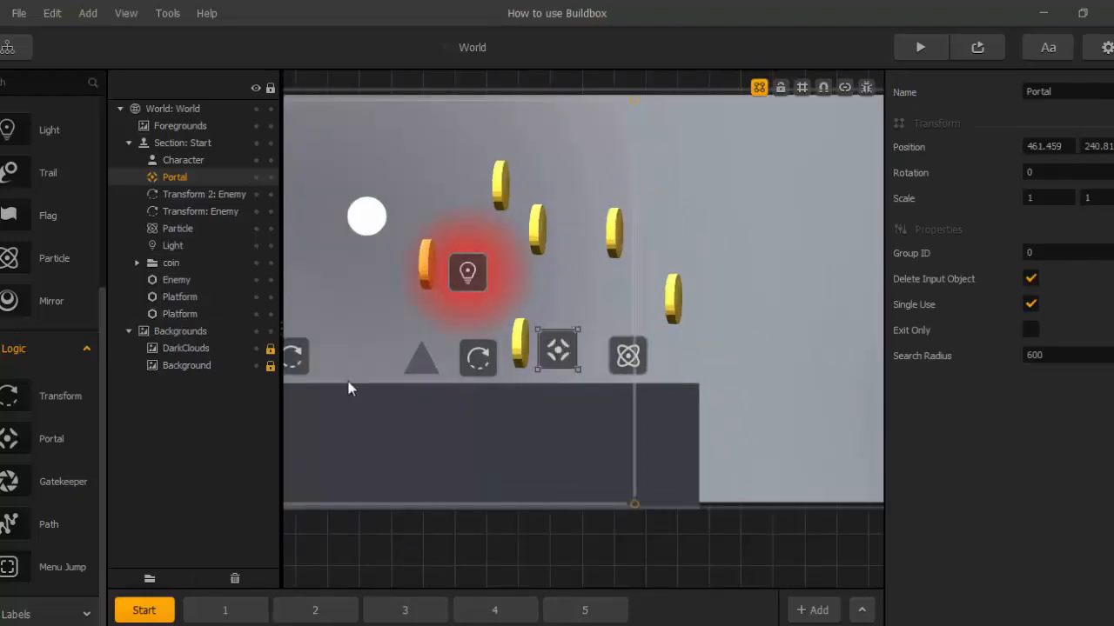
{"action": "left_click_drag", "start_coordinate": [10, 444], "coordinate": [803, 183]}
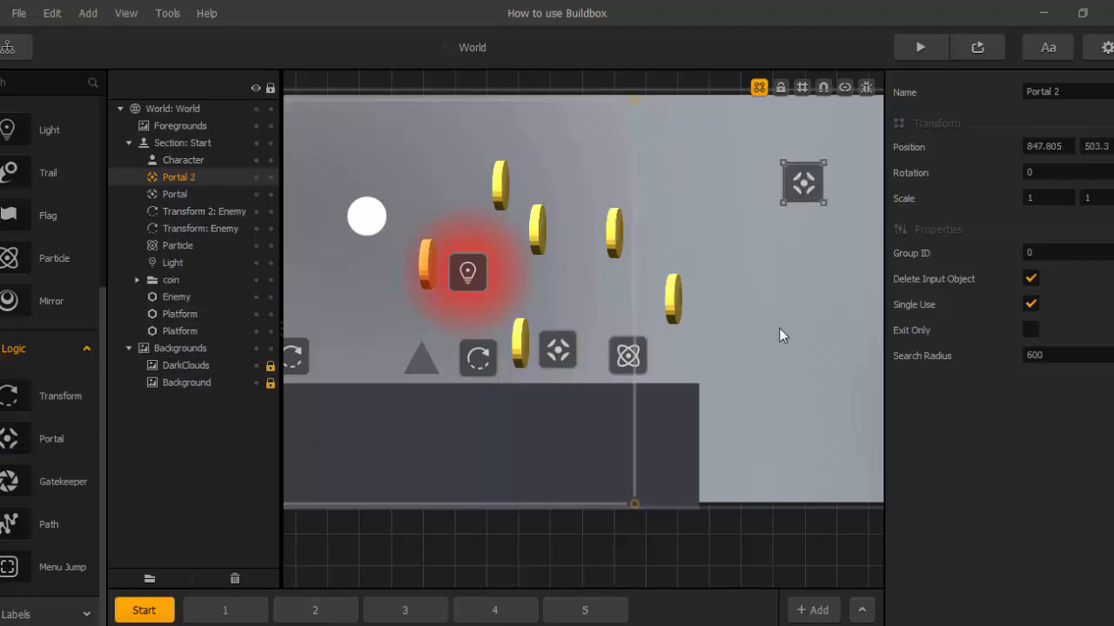
{"action": "left_click", "coordinate": [628, 355]}
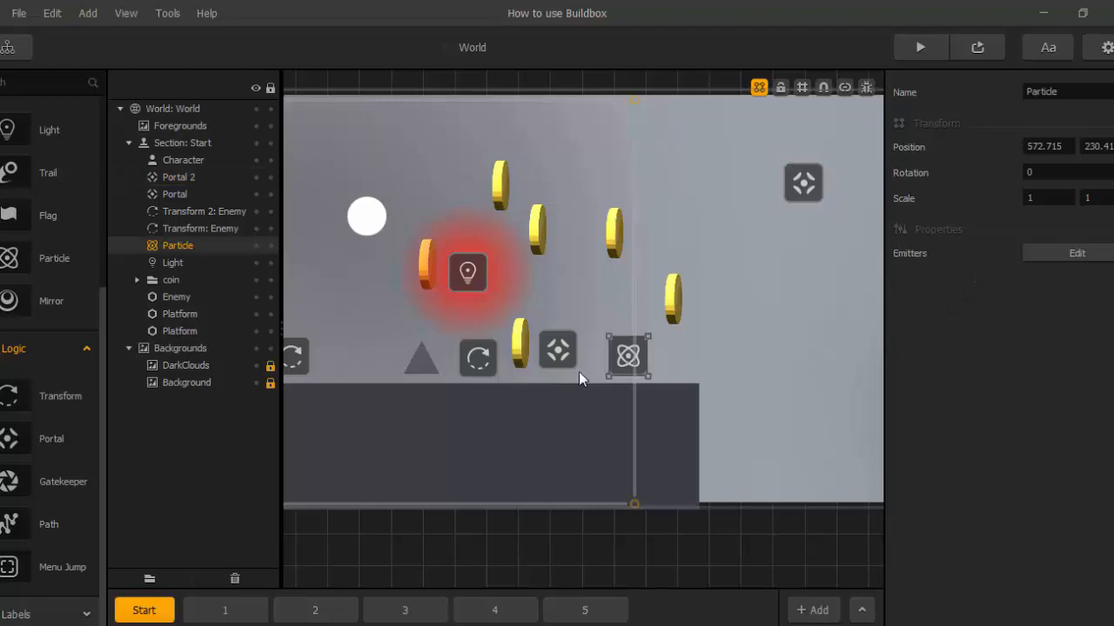
{"action": "left_click_drag", "start_coordinate": [562, 355], "coordinate": [564, 363]}
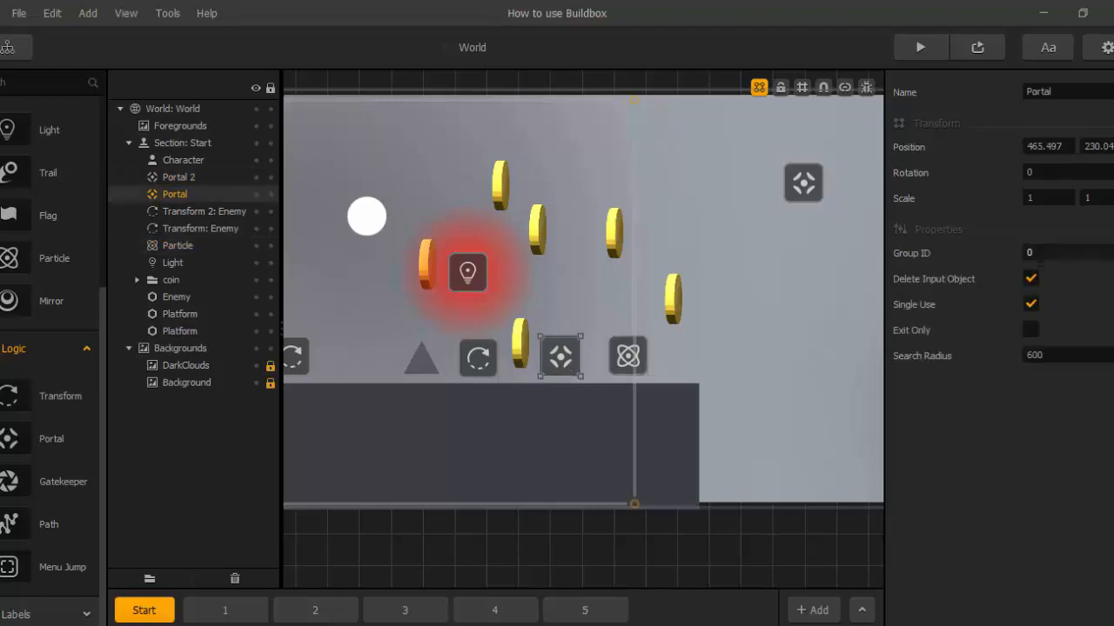
Set the Group ID of the Portal on the platform to 1 and turn off its Single Use option.
{"action": "left_click", "coordinate": [1030, 252]}
{"action": "type", "text": "1"}
{"action": "key", "text": "Return"}
{"action": "left_click", "coordinate": [1031, 305]}
Set the Group ID of the upper Portal beyond the platform to 1 and make it Exit Only.
{"action": "left_click", "coordinate": [803, 185]}
{"action": "left_click", "coordinate": [1028, 252]}
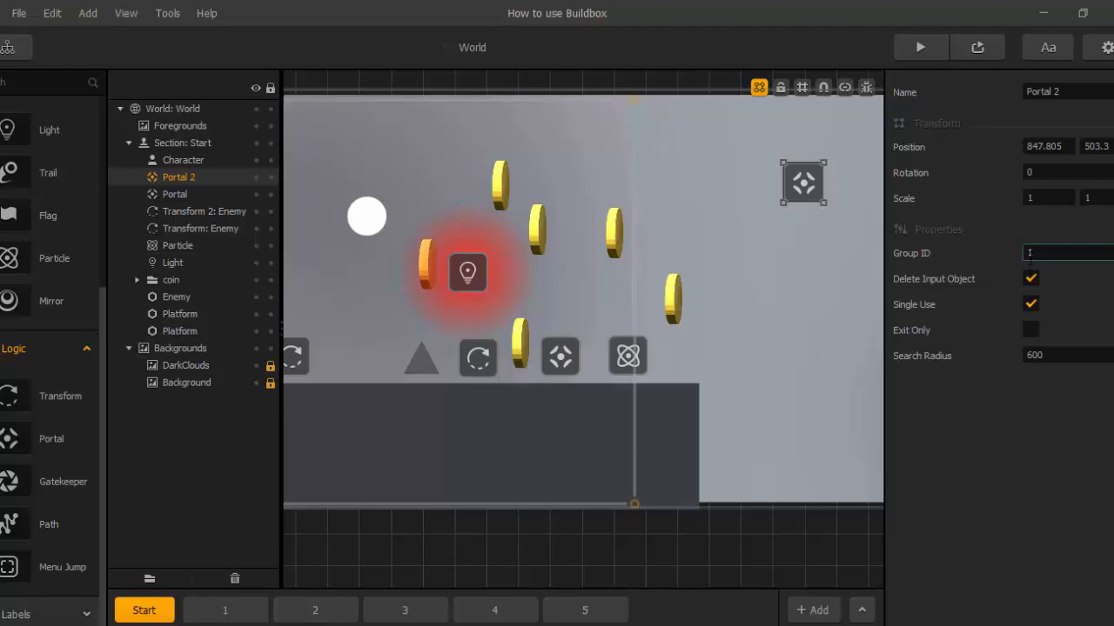
{"action": "left_click", "coordinate": [1030, 327]}
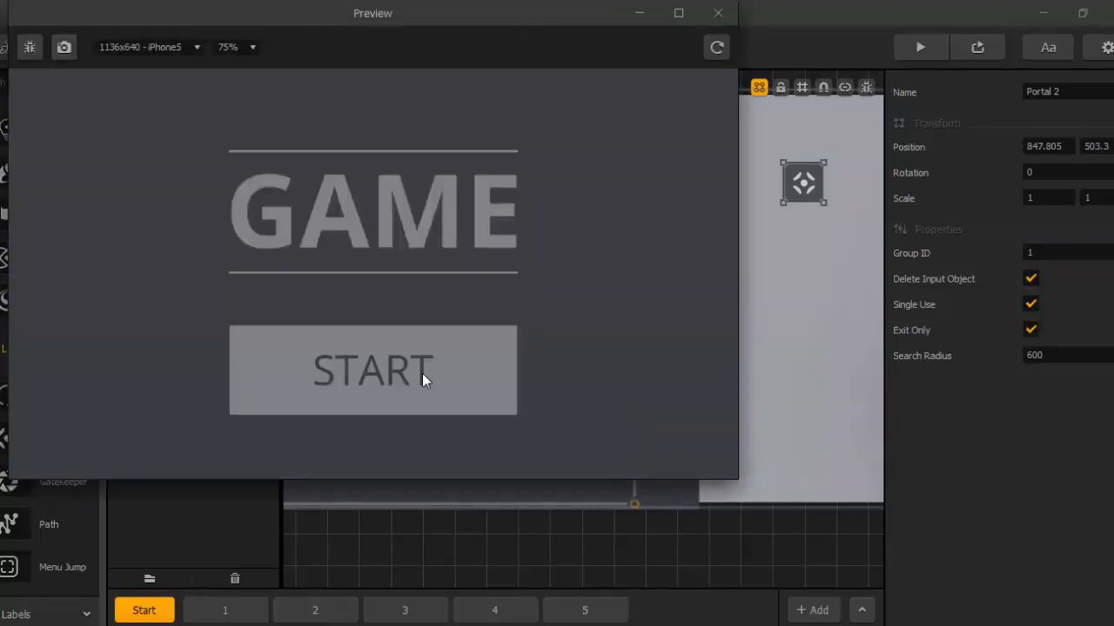
Preview the game to test the portals, restart it after the character dies, and close the preview.
{"action": "left_click", "coordinate": [422, 374]}
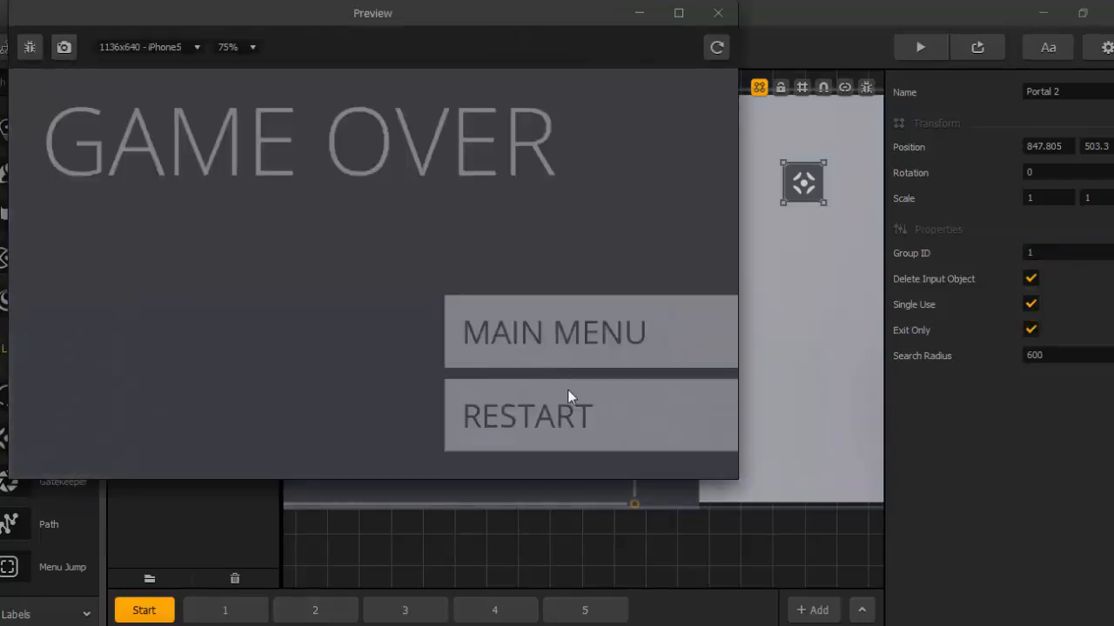
{"action": "left_click", "coordinate": [575, 408]}
{"action": "left_click", "coordinate": [718, 13]}
{"action": "middle_click_drag", "start_coordinate": [751, 312], "coordinate": [601, 304]}
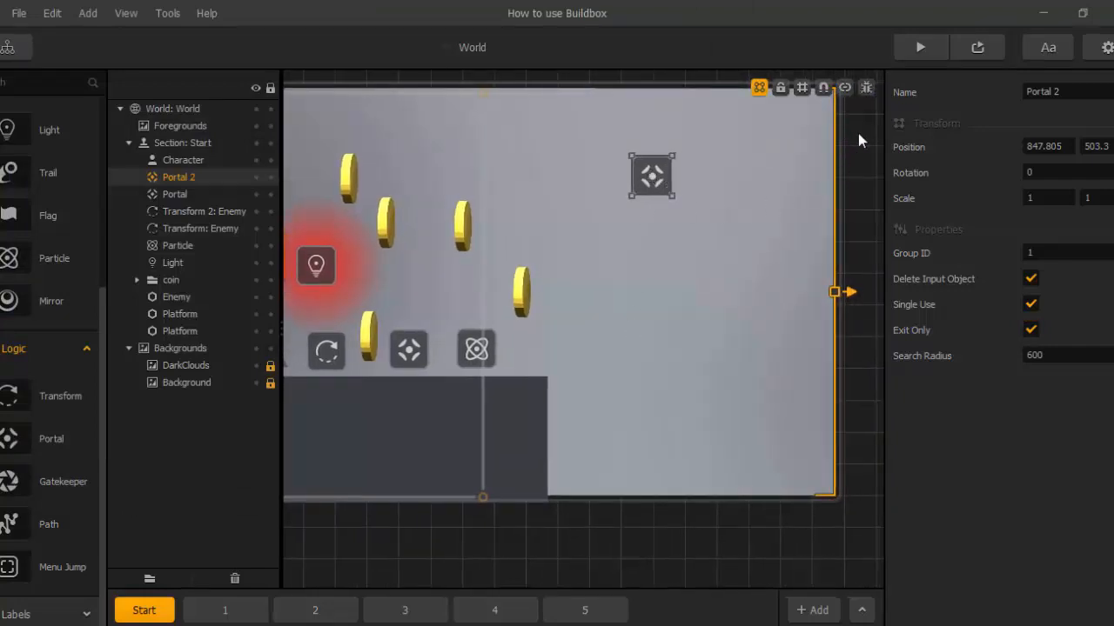
{"action": "scroll", "coordinate": [803, 219], "scroll_direction": "down", "scroll_amount": 2}
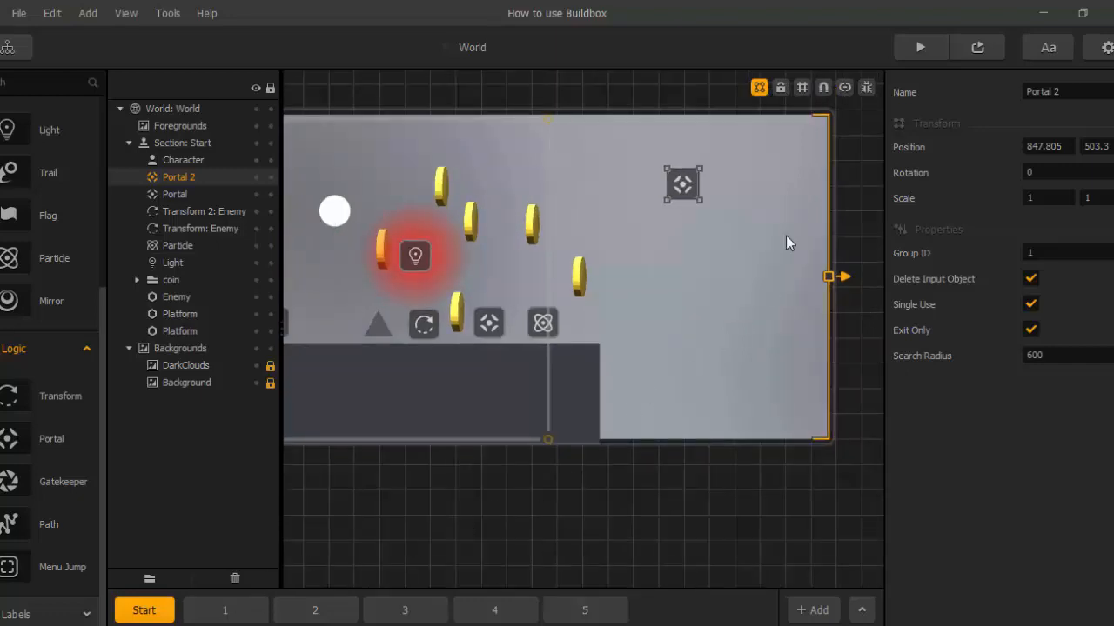
{"action": "middle_click_drag", "start_coordinate": [705, 347], "coordinate": [619, 339]}
{"action": "scroll", "coordinate": [651, 371], "scroll_direction": "up", "scroll_amount": 1}
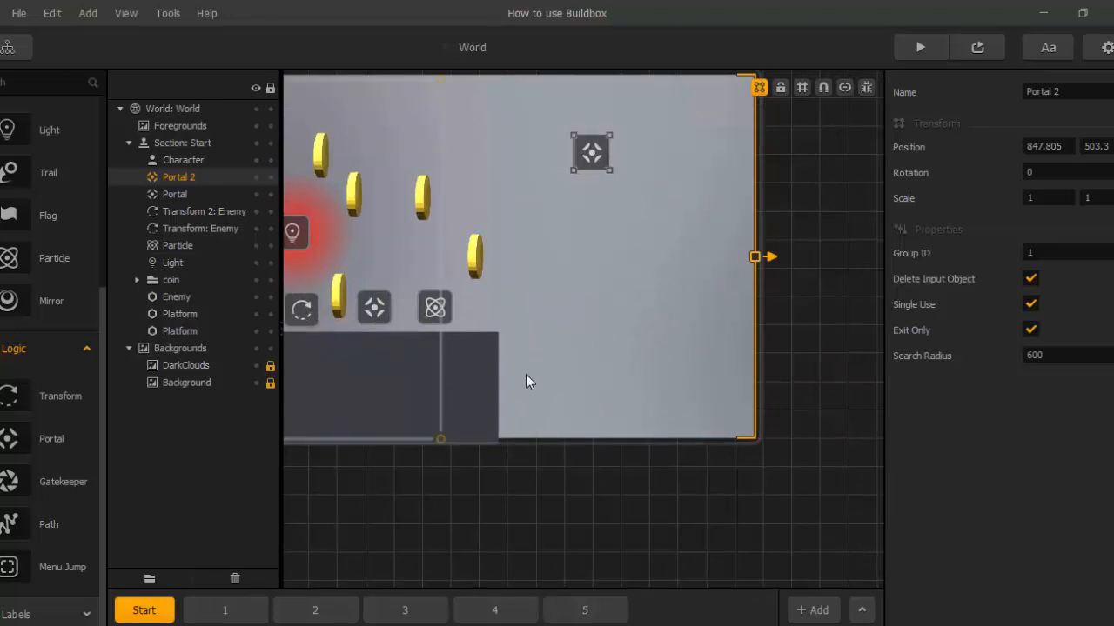
{"action": "scroll", "coordinate": [640, 389], "scroll_direction": "up", "scroll_amount": 2}
{"action": "scroll", "coordinate": [679, 389], "scroll_direction": "down", "scroll_amount": 3}
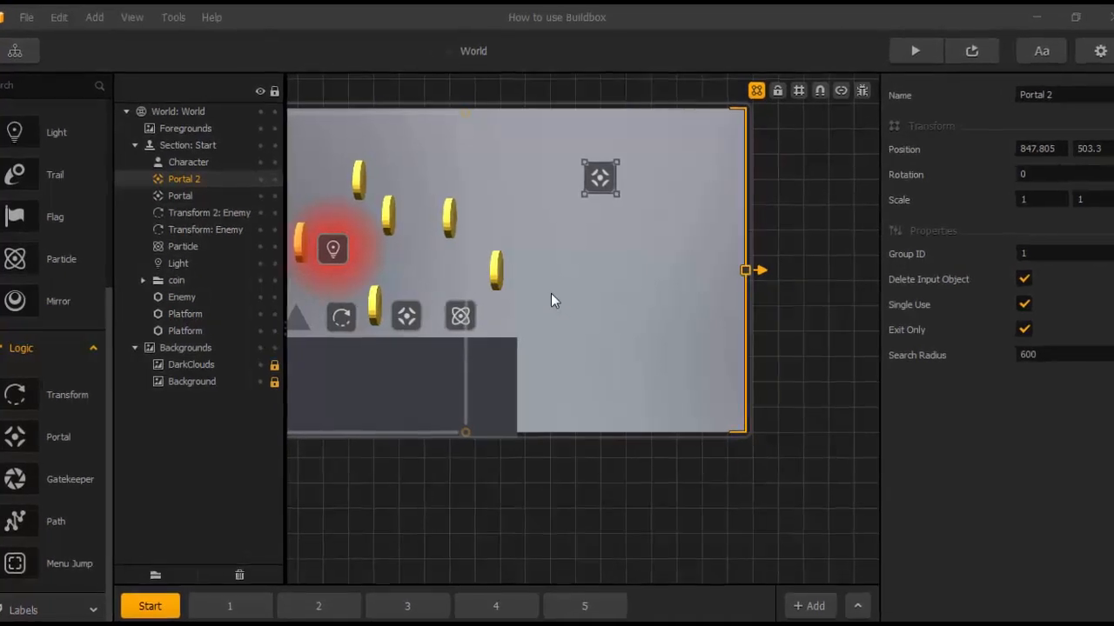
{"action": "left_click", "coordinate": [552, 305]}
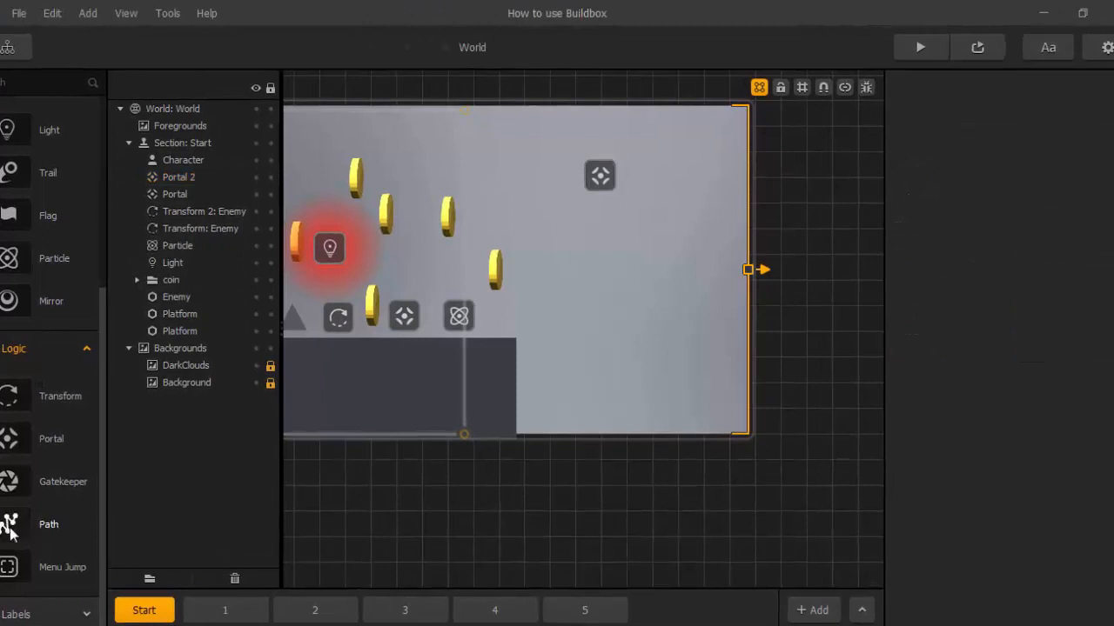
Place a Path at about X 495, Y 374 among the coins and extend it with points rising past the upper Portal.
{"action": "middle_click_drag", "start_coordinate": [438, 445], "coordinate": [568, 501]}
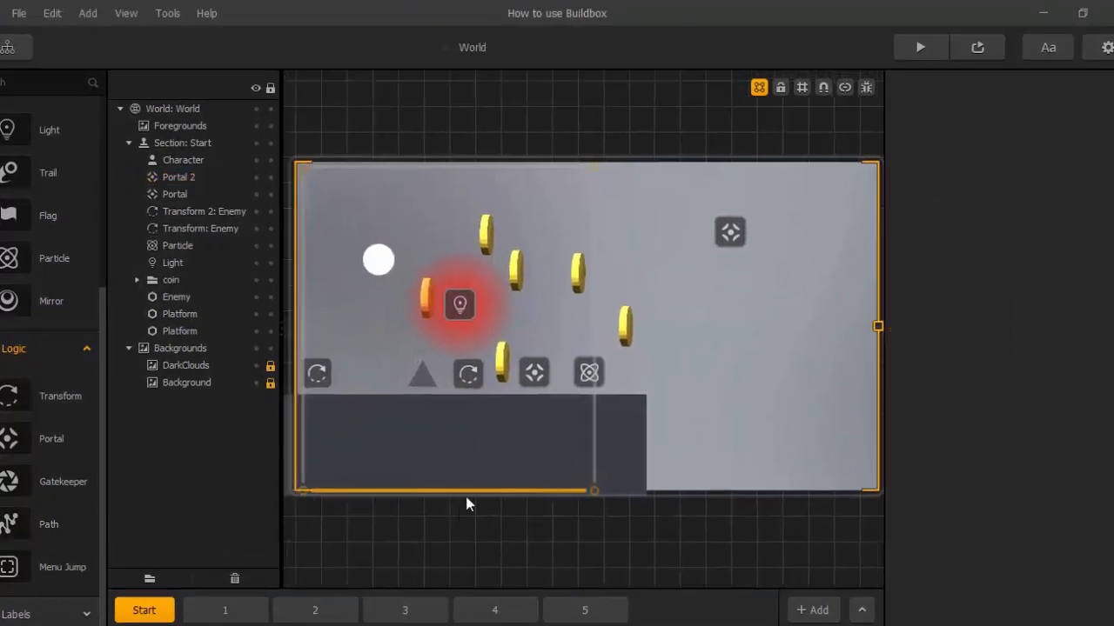
{"action": "scroll", "coordinate": [528, 440], "scroll_direction": "up", "scroll_amount": 3}
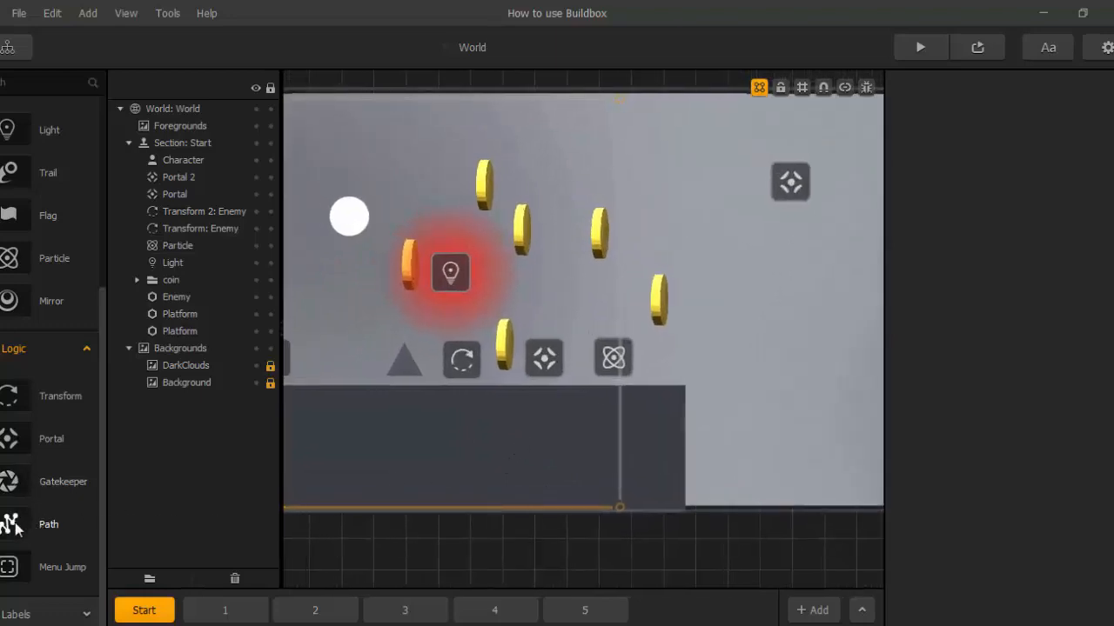
{"action": "left_click_drag", "start_coordinate": [15, 529], "coordinate": [317, 477]}
{"action": "left_click_drag", "start_coordinate": [566, 272], "coordinate": [564, 273]}
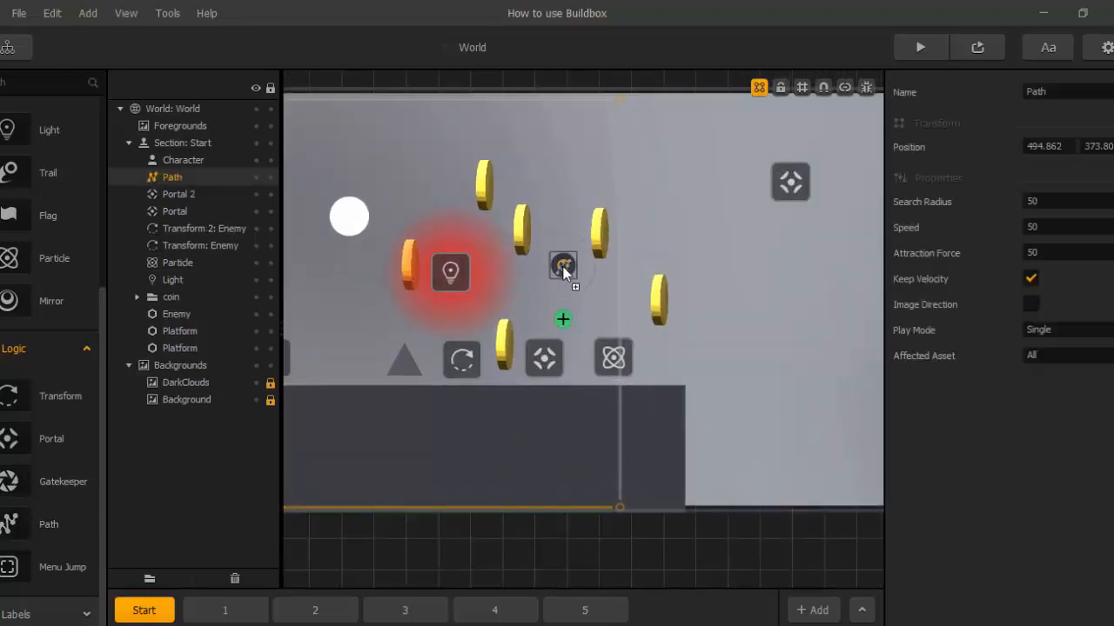
{"action": "left_click_drag", "start_coordinate": [562, 320], "coordinate": [669, 191]}
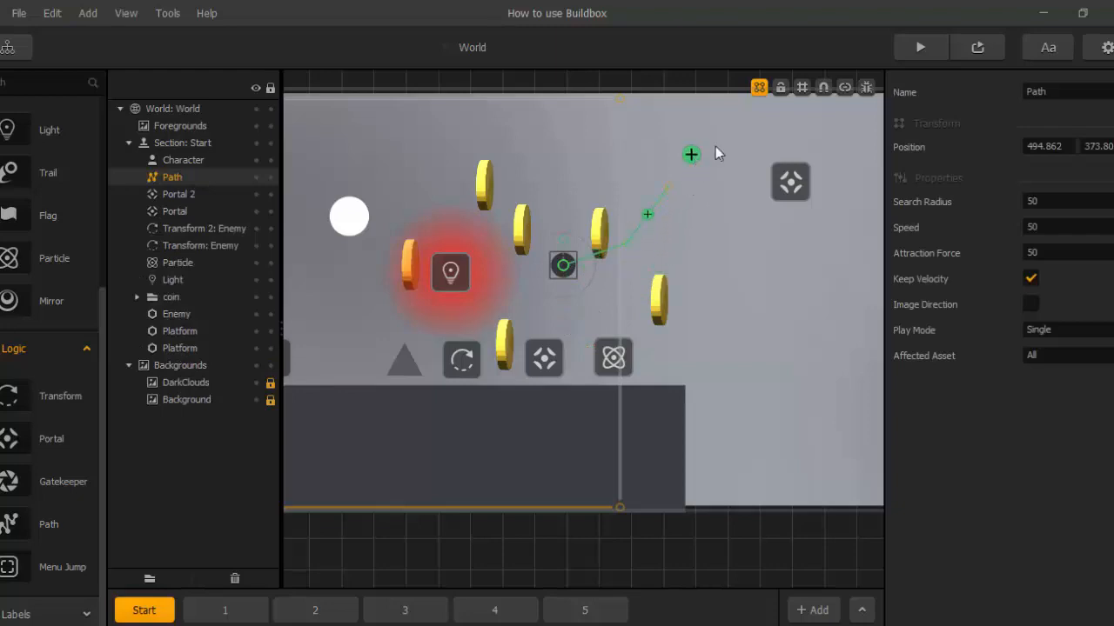
{"action": "mouse_move", "coordinate": [691, 154]}
{"action": "left_mouse_down"}
{"action": "mouse_move", "coordinate": [762, 138]}
{"action": "mouse_move", "coordinate": [830, 142]}
{"action": "left_mouse_up"}
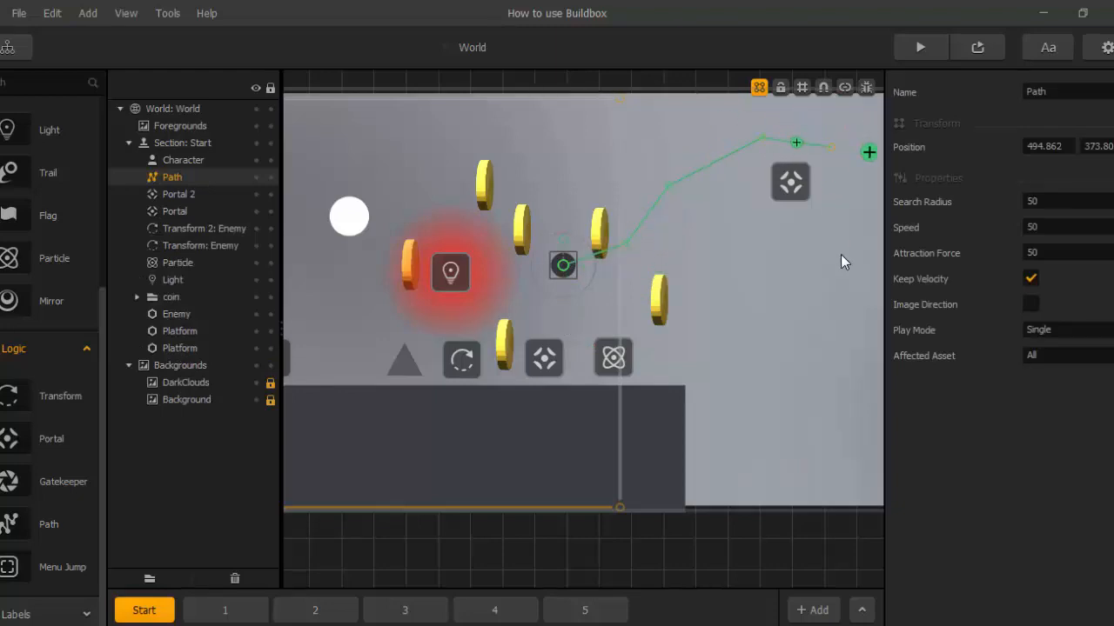
Move the Path's start just above the Portal on the platform, about X 466, Y 271, and add another point past the upper Portal.
{"action": "right_click_drag", "start_coordinate": [841, 256], "coordinate": [828, 260]}
{"action": "left_click_drag", "start_coordinate": [552, 275], "coordinate": [532, 339]}
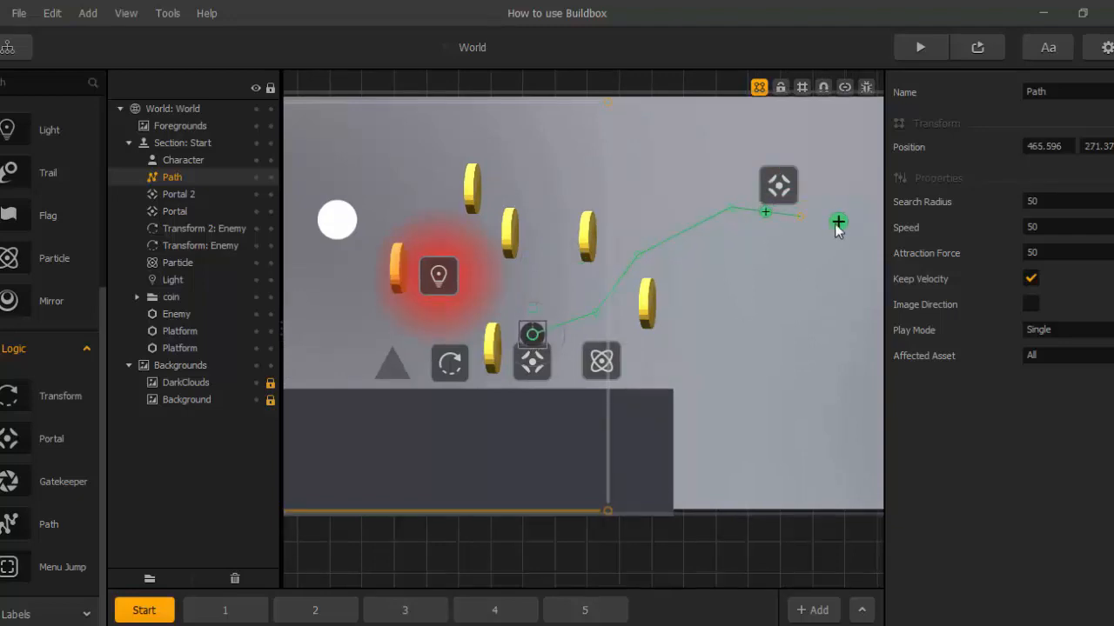
{"action": "left_click_drag", "start_coordinate": [837, 223], "coordinate": [843, 191]}
Preview the game with jumps to test the Path and Portals, enable the preview's debug display, and close the preview.
{"action": "left_click", "coordinate": [922, 46]}
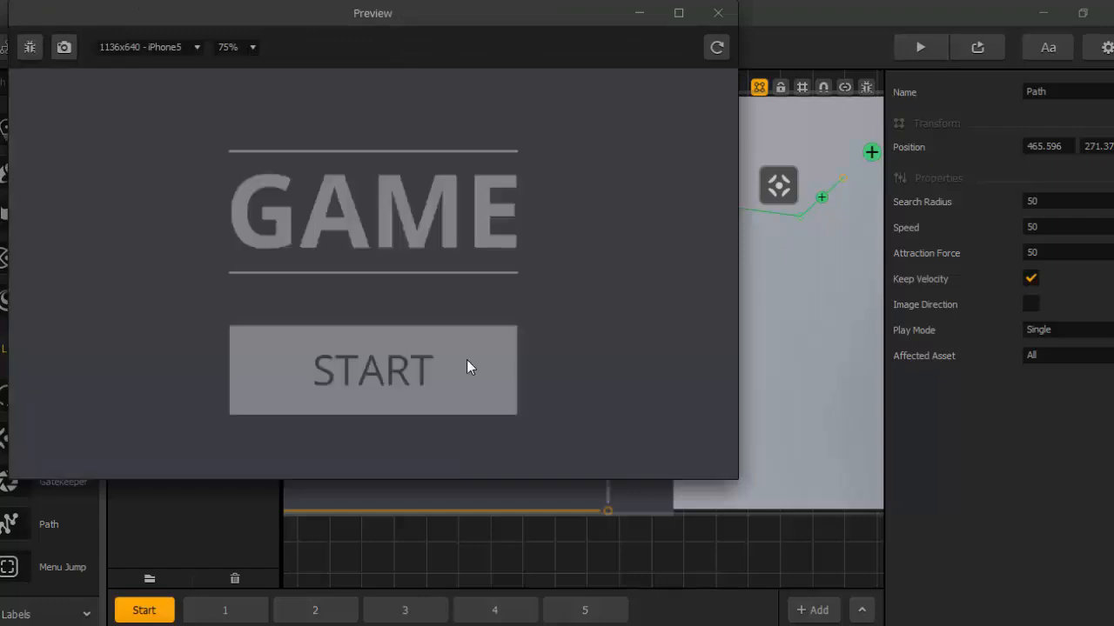
{"action": "left_click", "coordinate": [467, 364]}
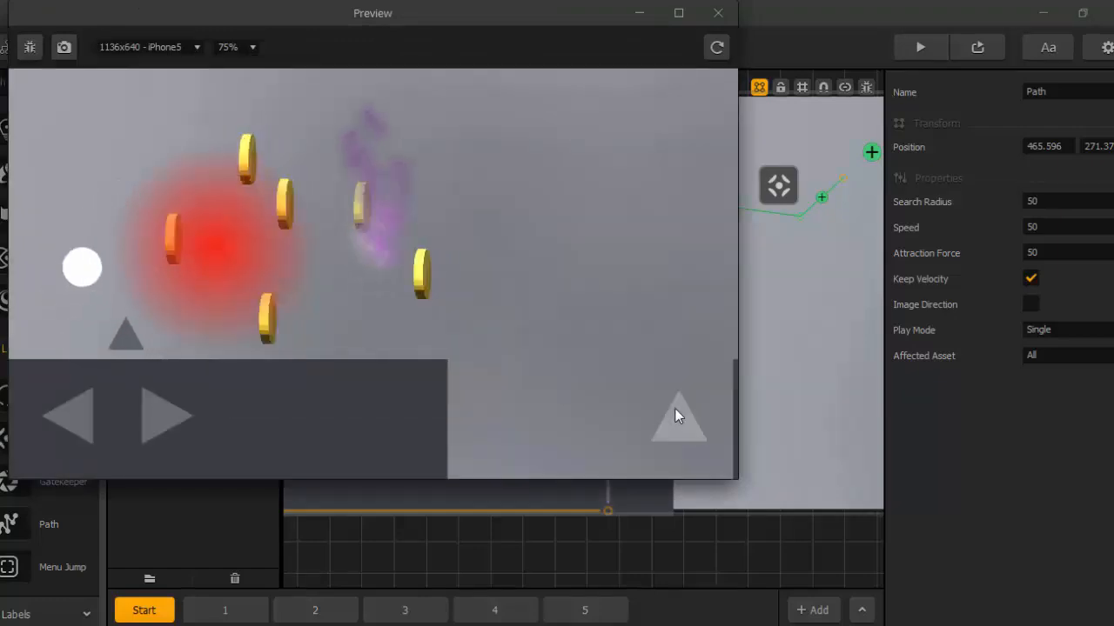
{"action": "left_click", "coordinate": [674, 408]}
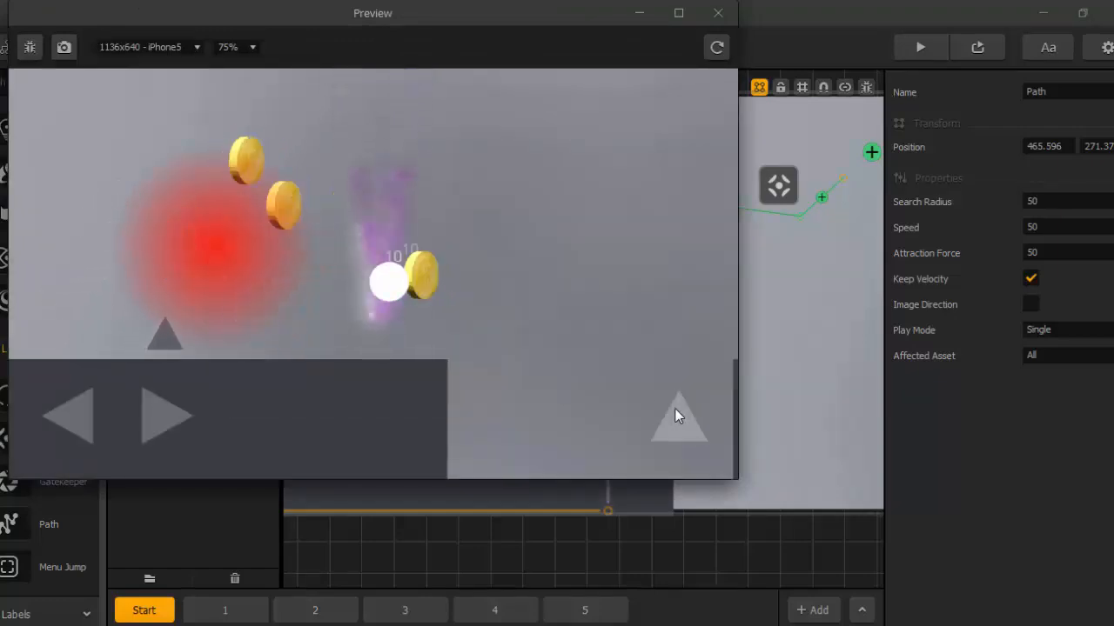
{"action": "left_click", "coordinate": [674, 408]}
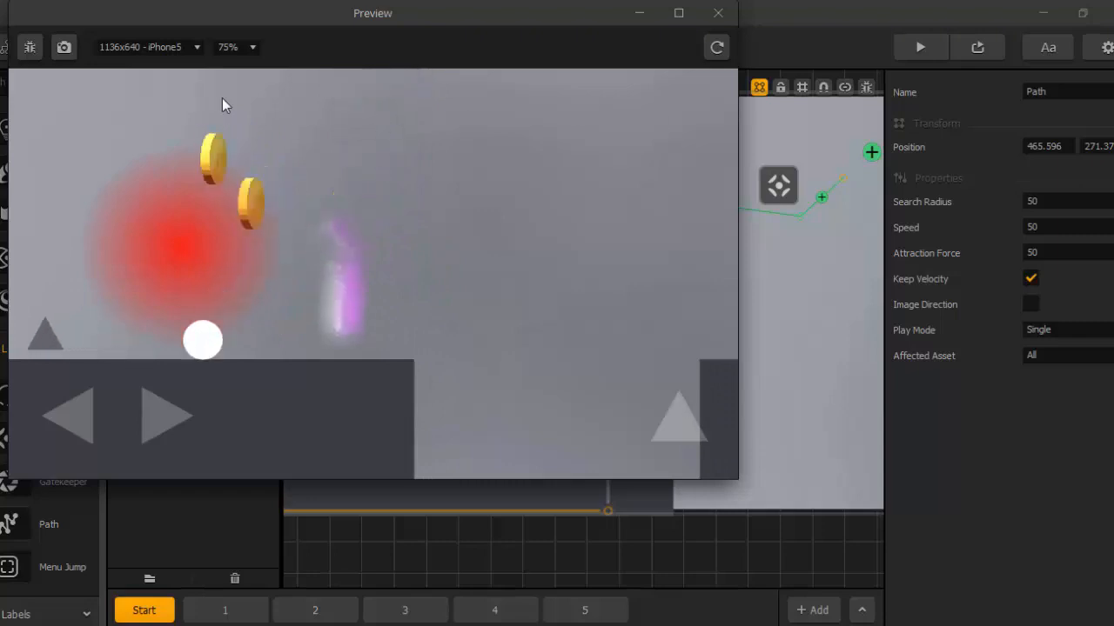
{"action": "left_click", "coordinate": [30, 47]}
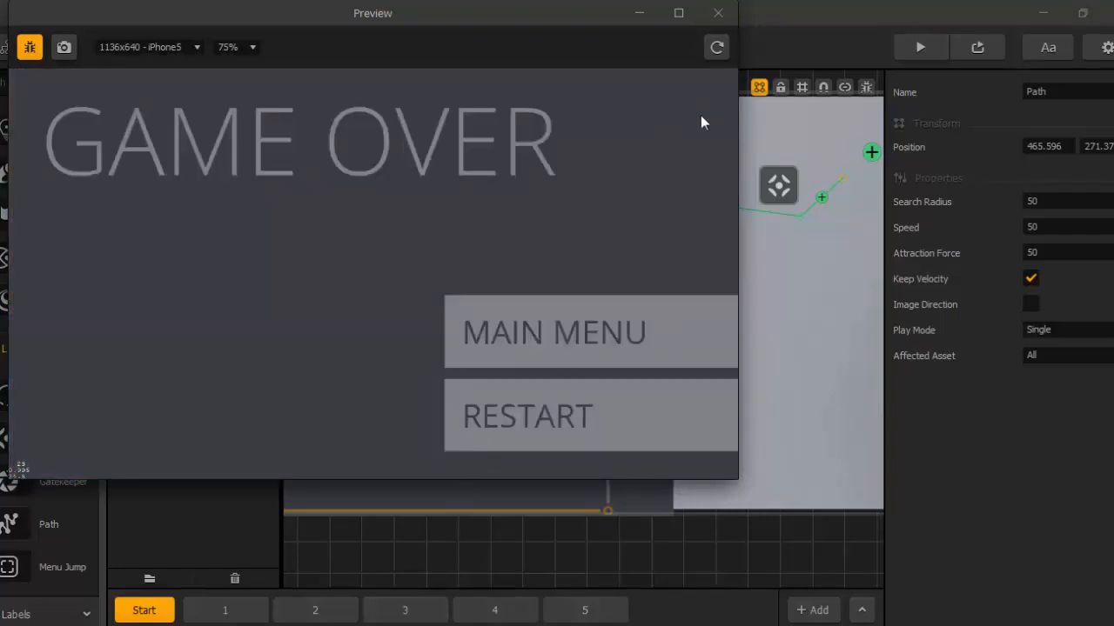
{"action": "left_click", "coordinate": [718, 13]}
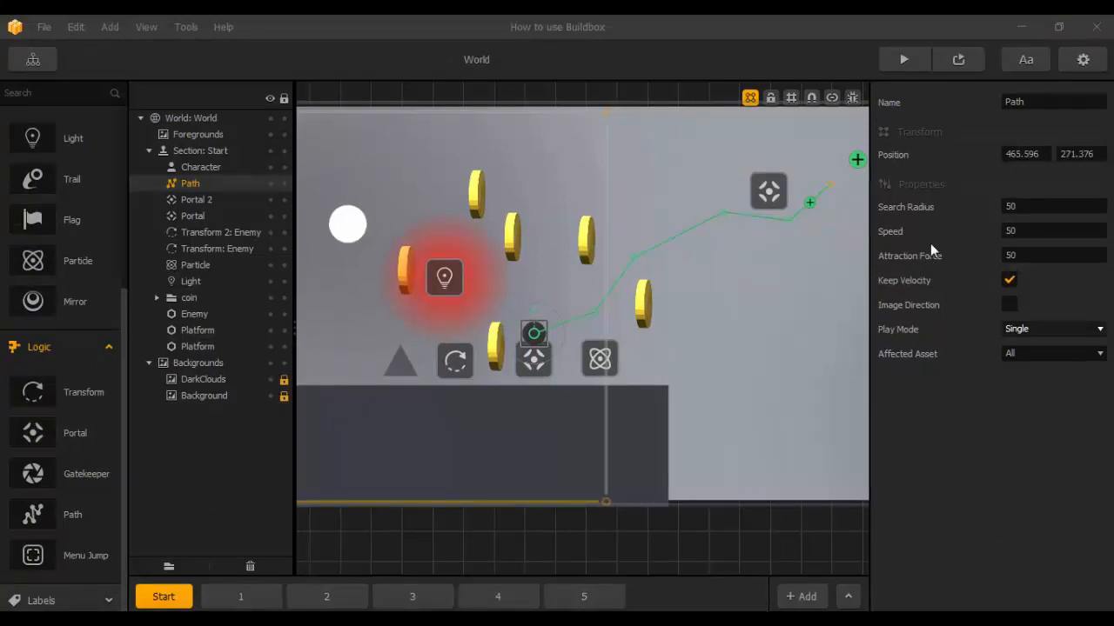
Examine the Path's Search Radius and the choices for its Play Mode and Affected Asset, leaving them as they are.
{"action": "left_click", "coordinate": [1009, 206]}
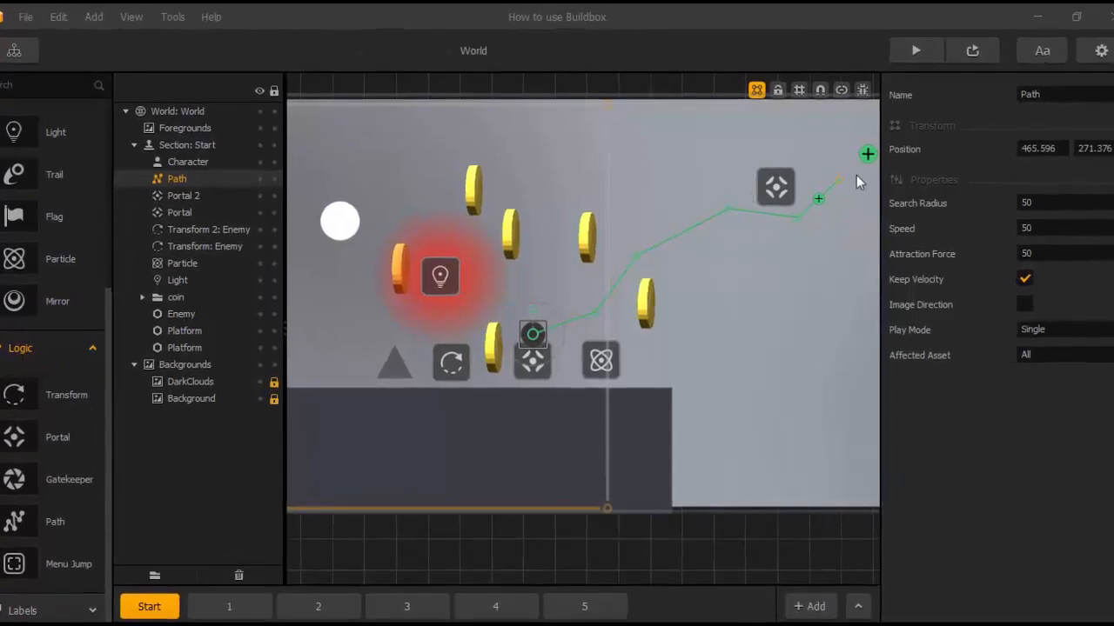
{"action": "left_click", "coordinate": [1038, 333]}
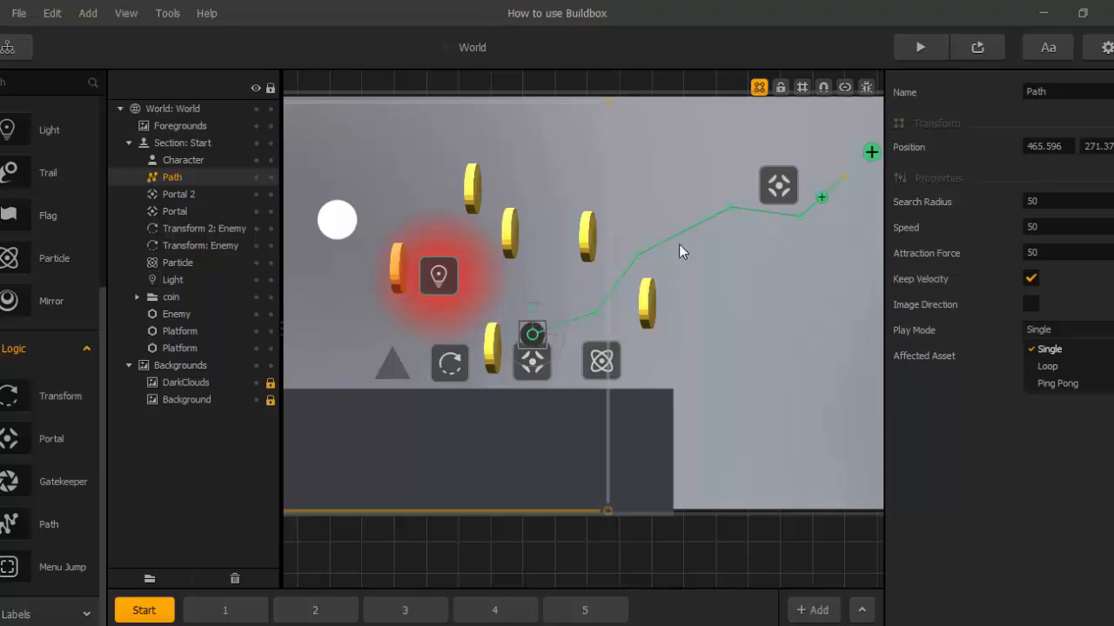
{"action": "left_click", "coordinate": [1057, 435]}
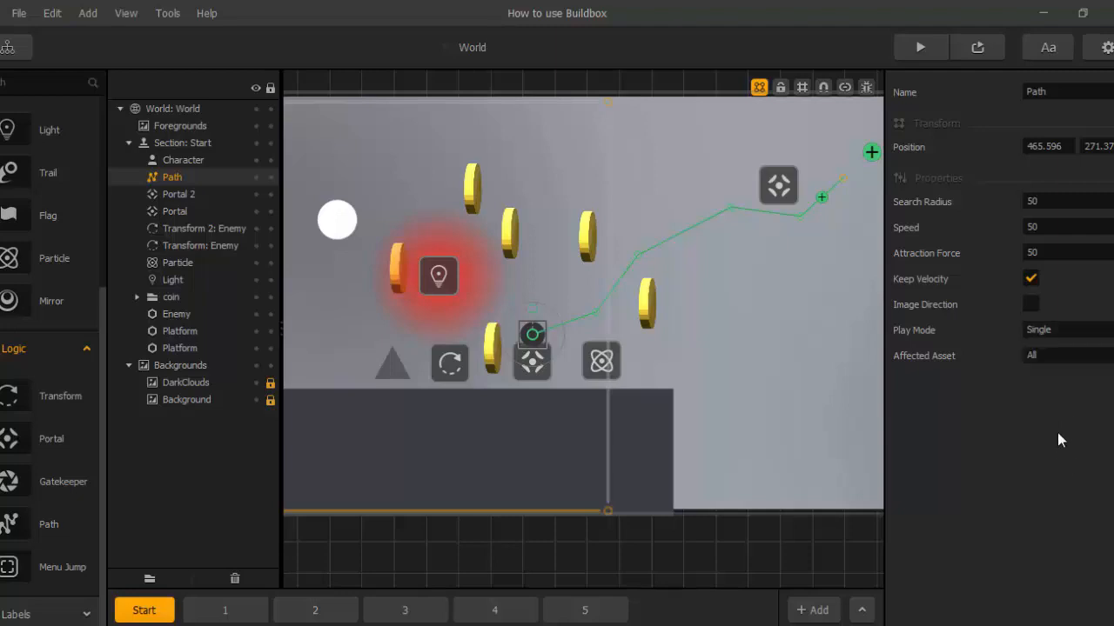
{"action": "left_click", "coordinate": [1063, 354]}
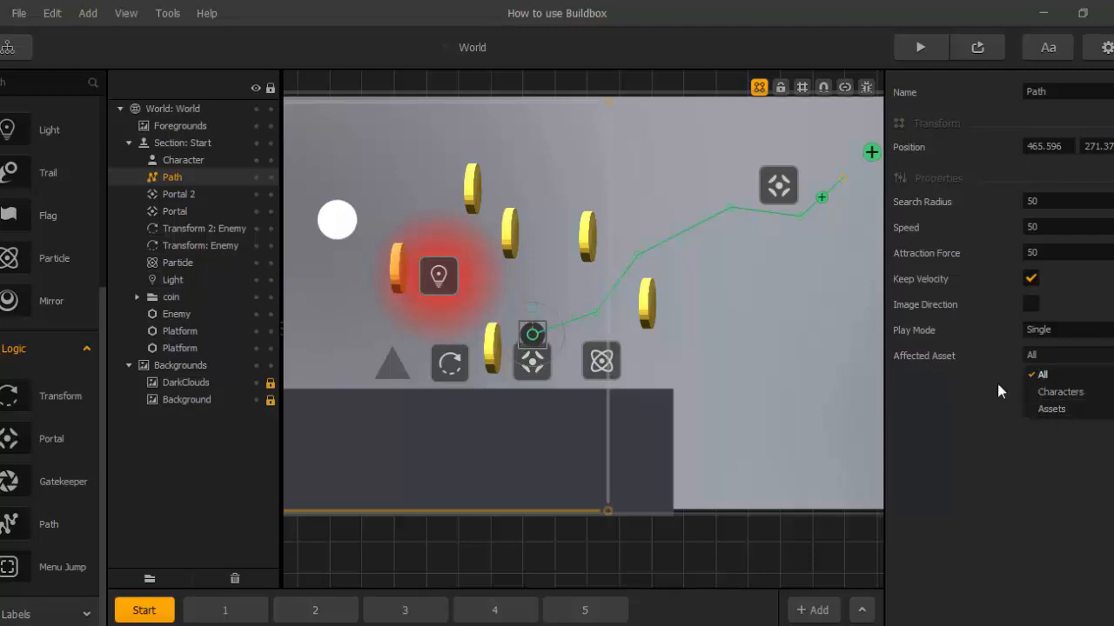
{"action": "left_click", "coordinate": [976, 398]}
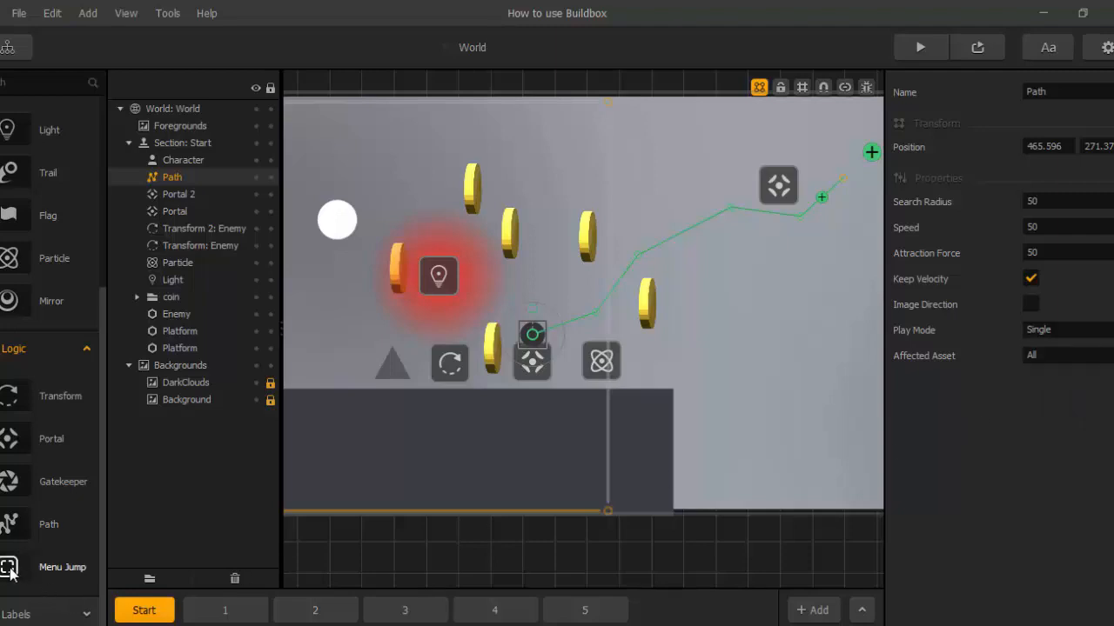
Place a Menu Jump between the coins and the upper Portal, at about X 694, Y 519, and enlarge it to a scale of 1.909 by 2.131.
{"action": "left_click_drag", "start_coordinate": [9, 570], "coordinate": [721, 133]}
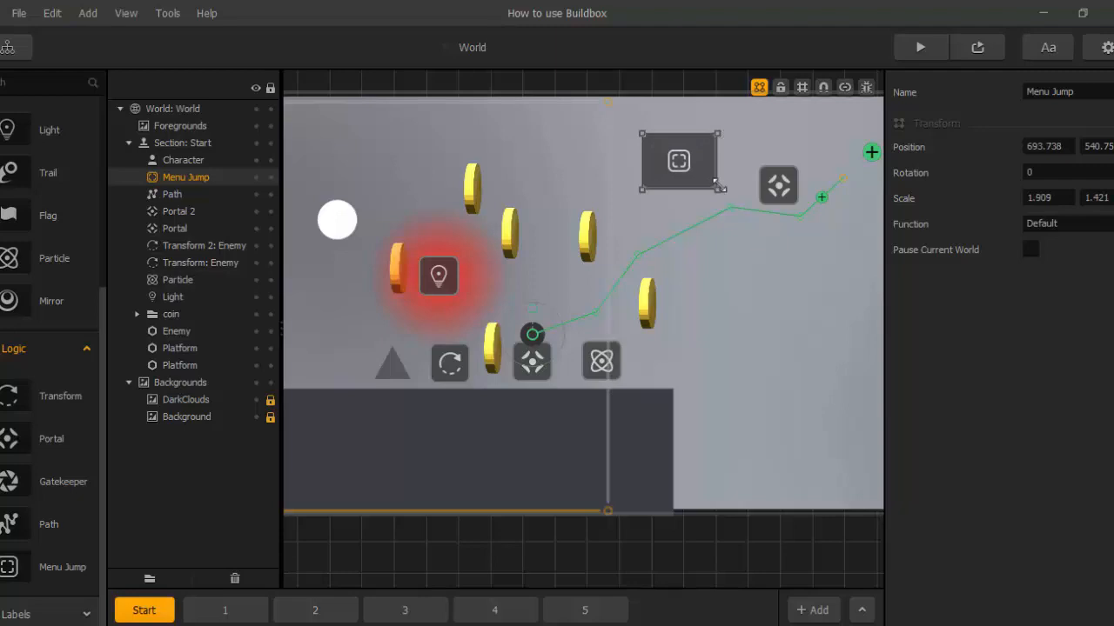
{"action": "left_click_drag", "start_coordinate": [717, 189], "coordinate": [717, 218]}
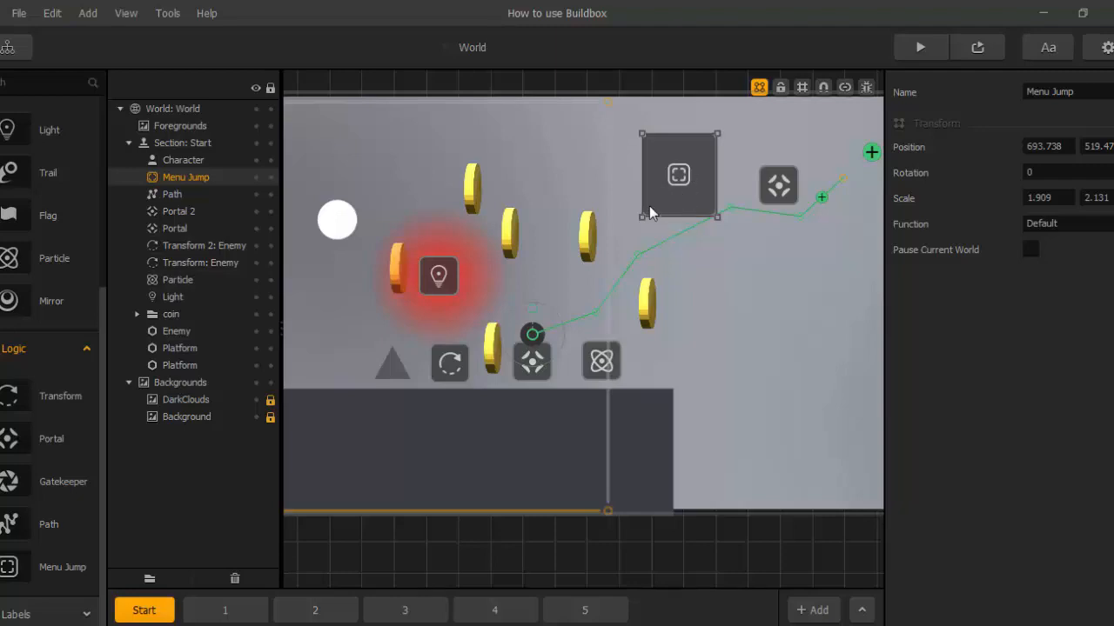
{"action": "scroll", "coordinate": [649, 203], "scroll_direction": "down", "scroll_amount": 1}
{"action": "scroll", "coordinate": [649, 204], "scroll_direction": "down", "scroll_amount": 1}
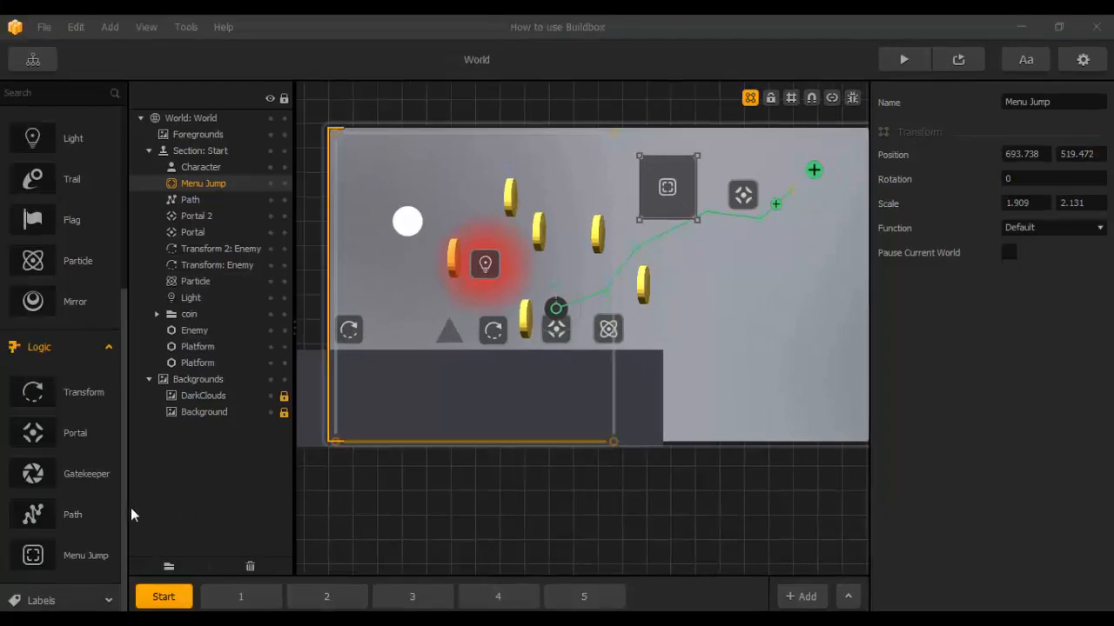
Place an Untitled Font label above the character and shift it slightly to the right.
{"action": "left_click", "coordinate": [102, 349]}
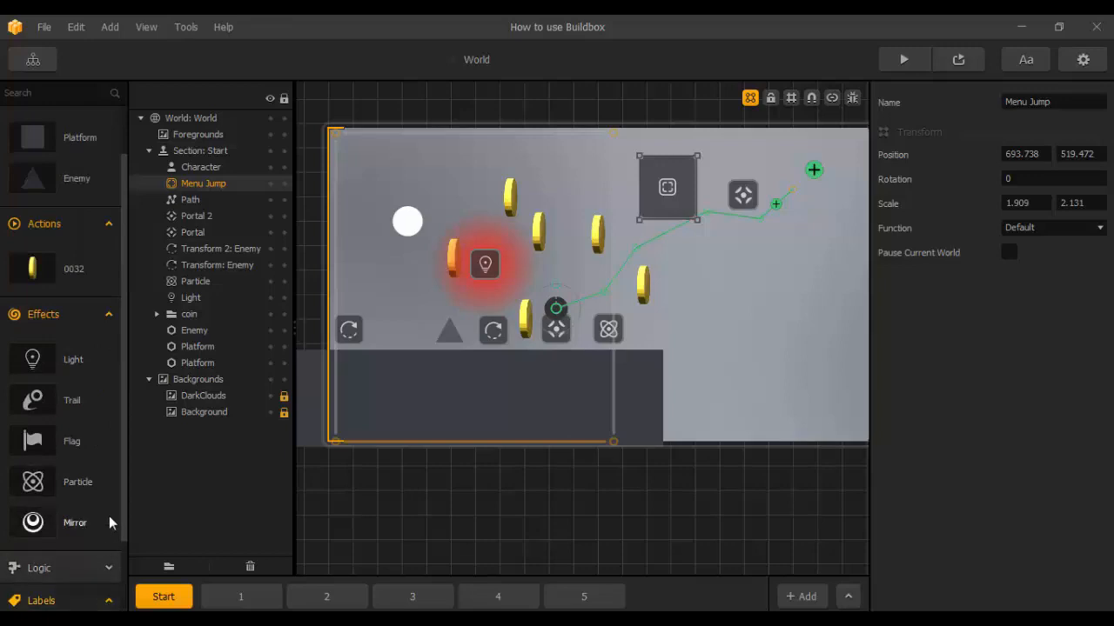
{"action": "left_click_drag", "start_coordinate": [125, 497], "coordinate": [130, 589]}
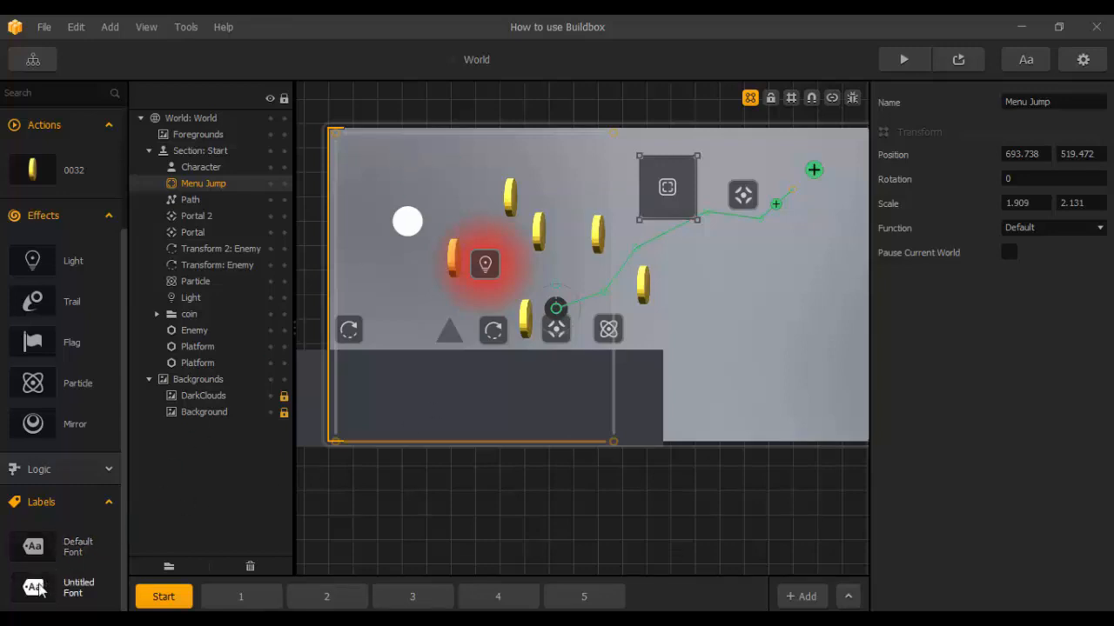
{"action": "left_click_drag", "start_coordinate": [41, 585], "coordinate": [408, 157]}
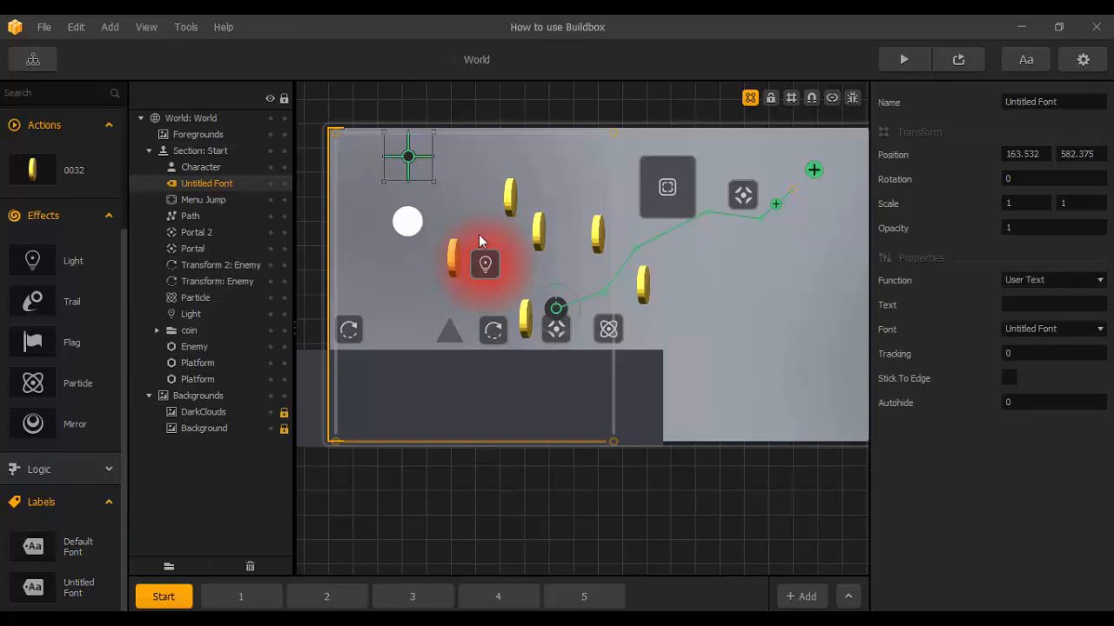
{"action": "left_click_drag", "start_coordinate": [411, 160], "coordinate": [445, 158]}
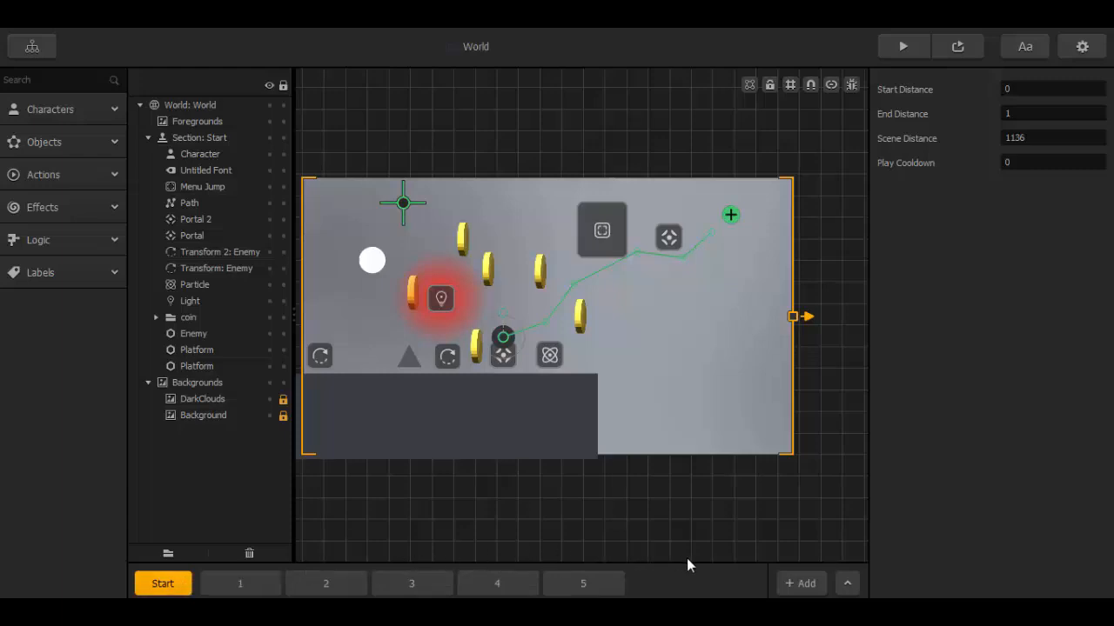
Add an empty section after section 5 and delete it again.
{"action": "left_click", "coordinate": [794, 583]}
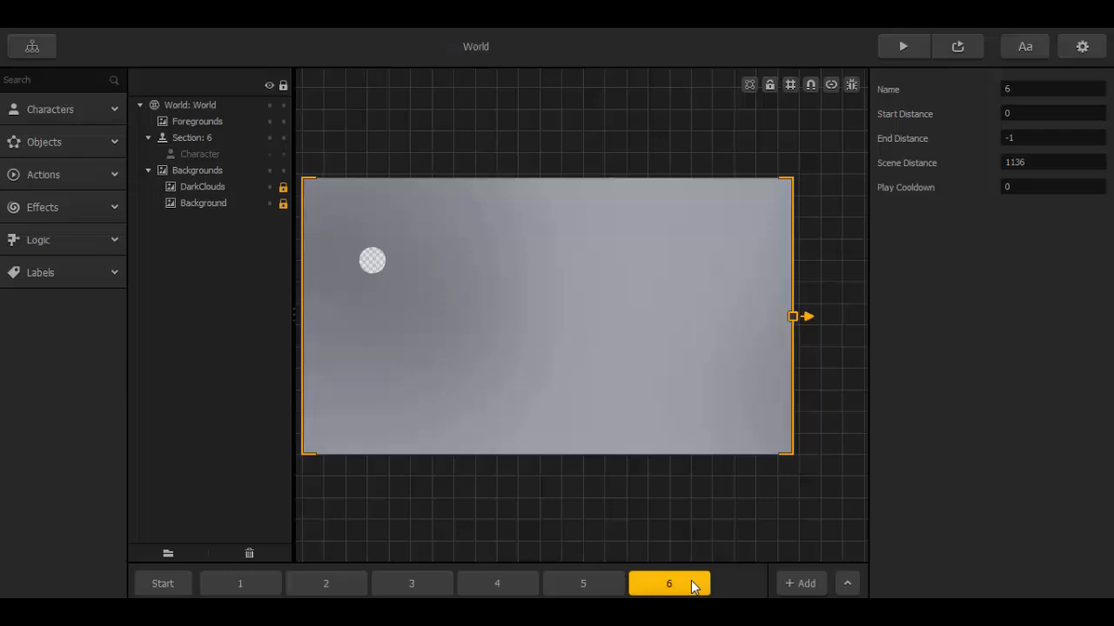
{"action": "key", "text": "Delete"}
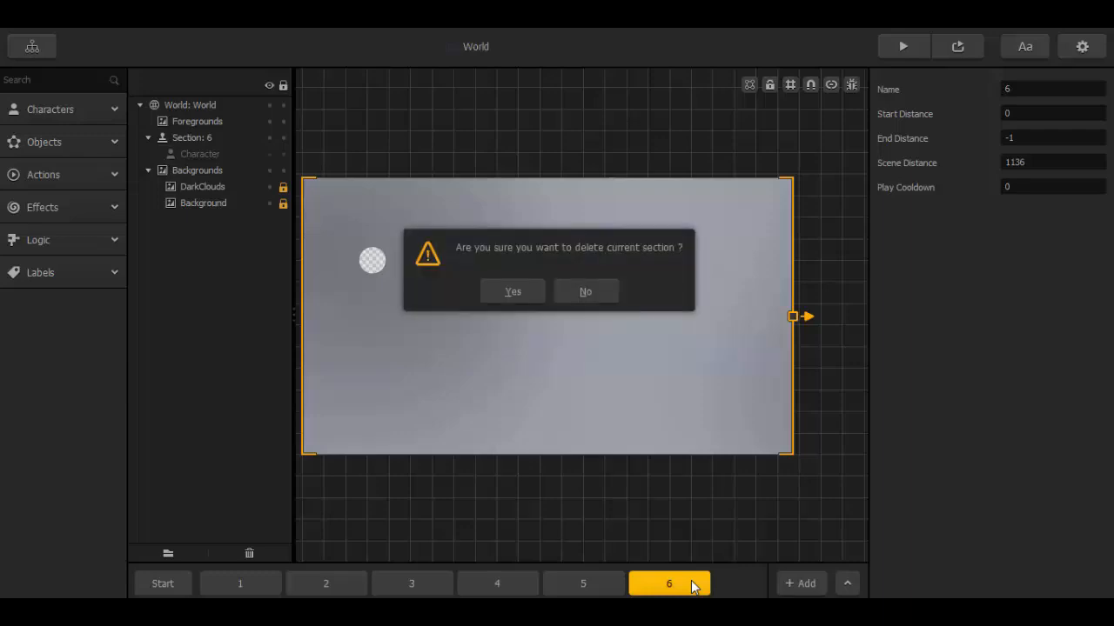
{"action": "left_click", "coordinate": [530, 292]}
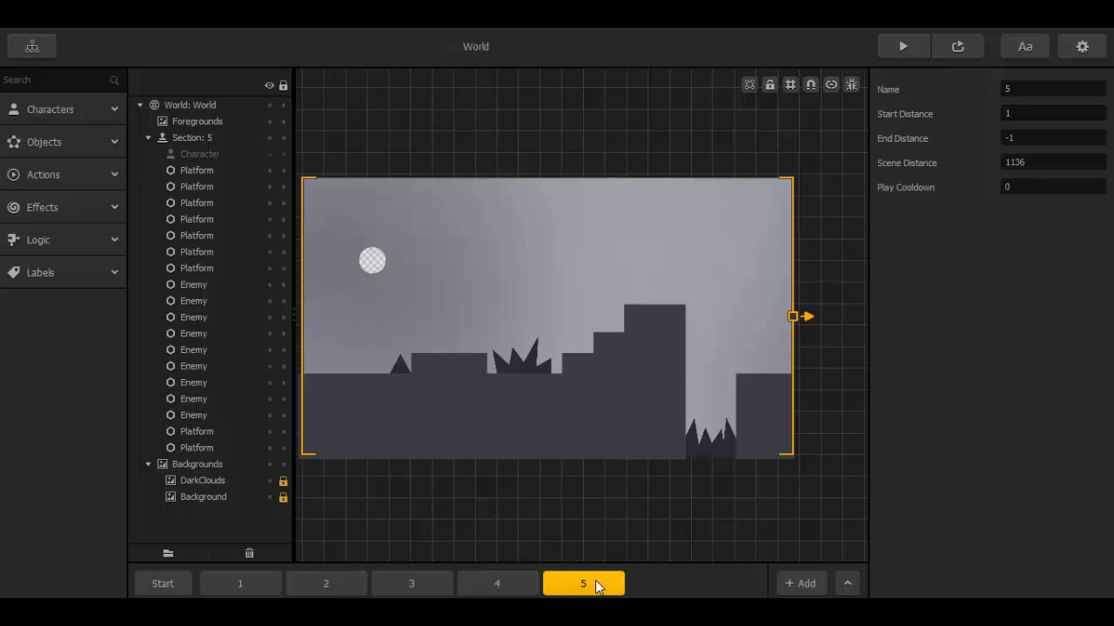
Duplicate section 5 and rename the copy as 6.
{"action": "key", "text": "ctrl+v"}
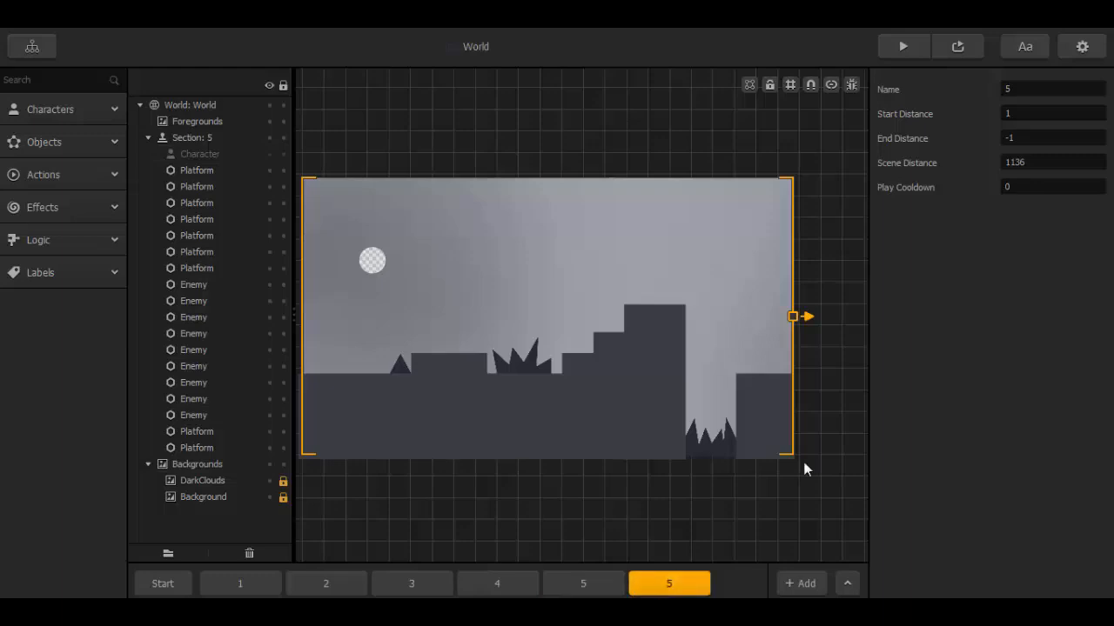
{"action": "left_click", "coordinate": [1032, 83]}
{"action": "key", "text": "BackSpace"}
{"action": "type", "text": "6"}
{"action": "left_click", "coordinate": [966, 258]}
Align the scenes so that all level sections receive new start and end distances.
{"action": "right_click", "coordinate": [80, 29]}
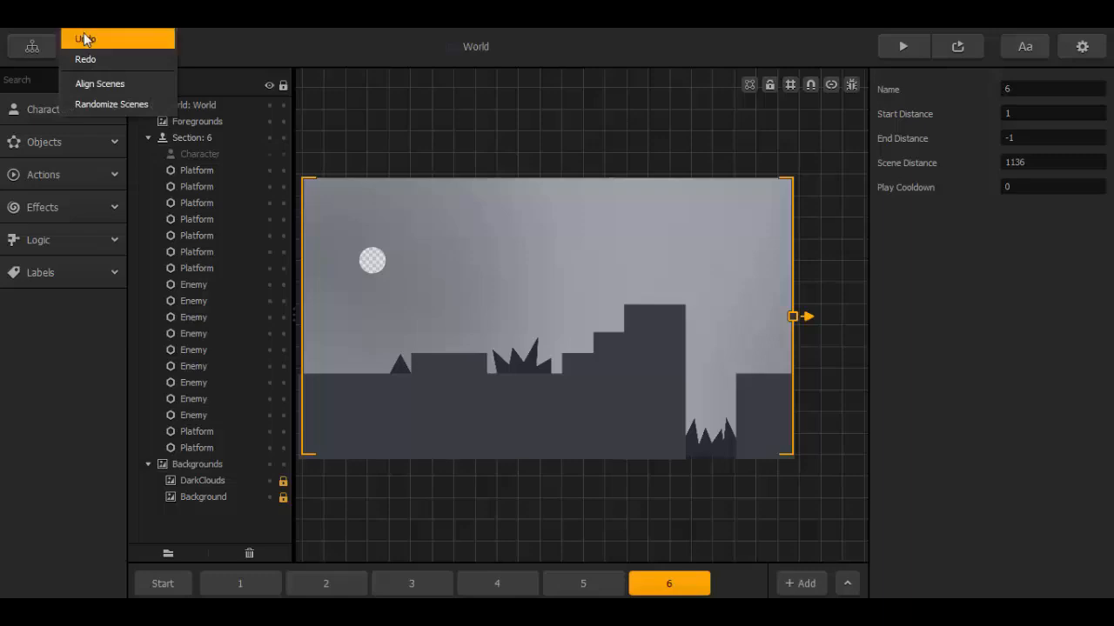
{"action": "left_click", "coordinate": [133, 86]}
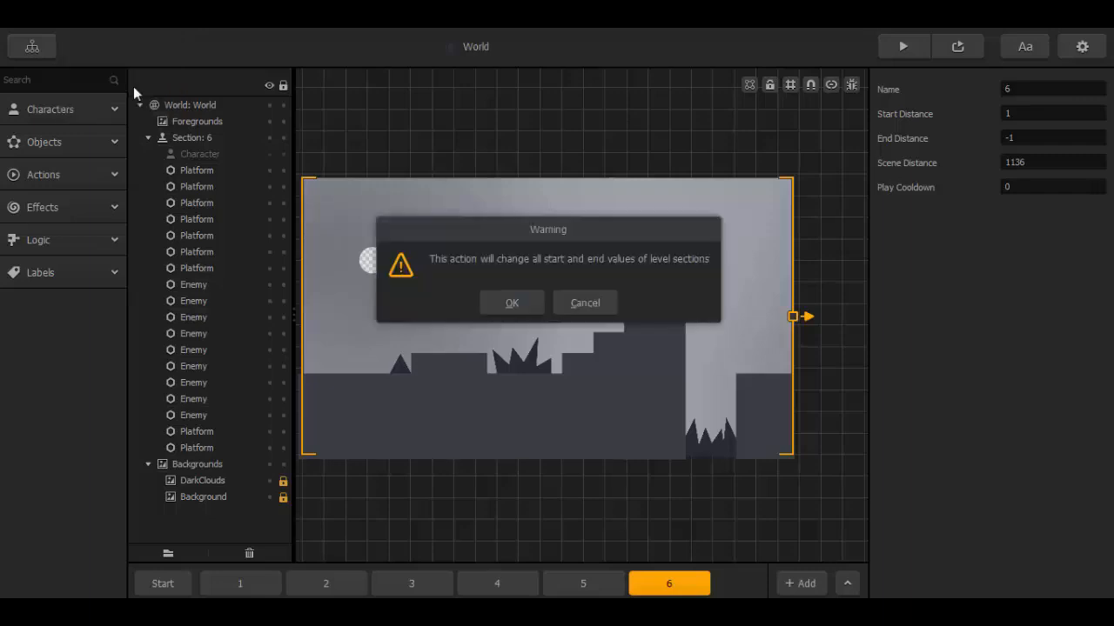
{"action": "left_click", "coordinate": [508, 306]}
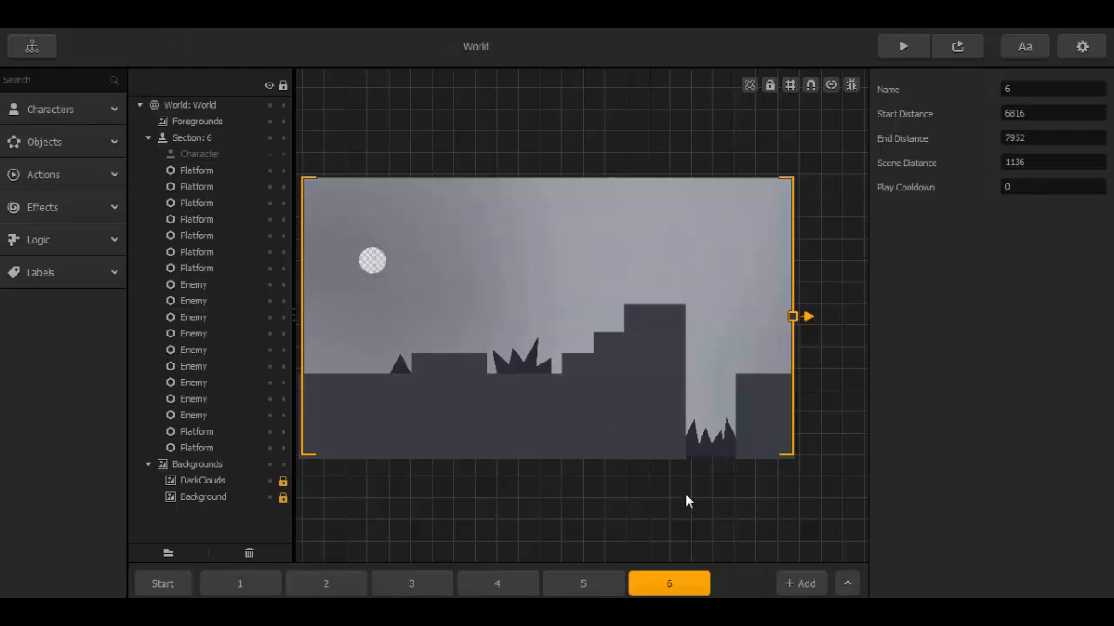
{"action": "scroll", "coordinate": [684, 493], "scroll_direction": "down", "scroll_amount": 1}
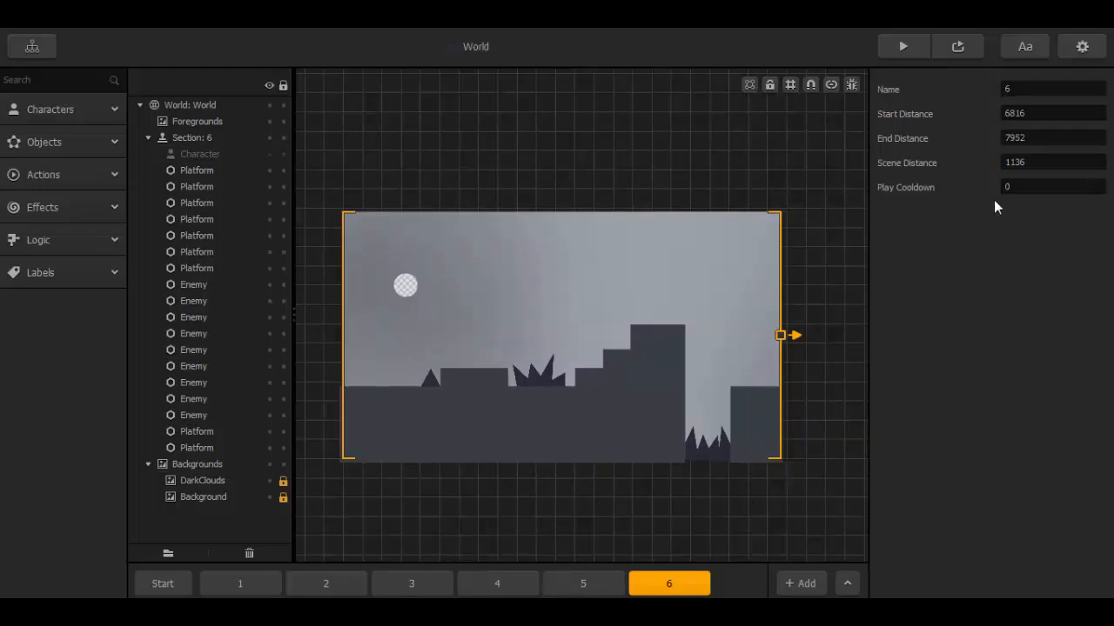
{"action": "left_click", "coordinate": [1015, 163]}
{"action": "left_click", "coordinate": [982, 220]}
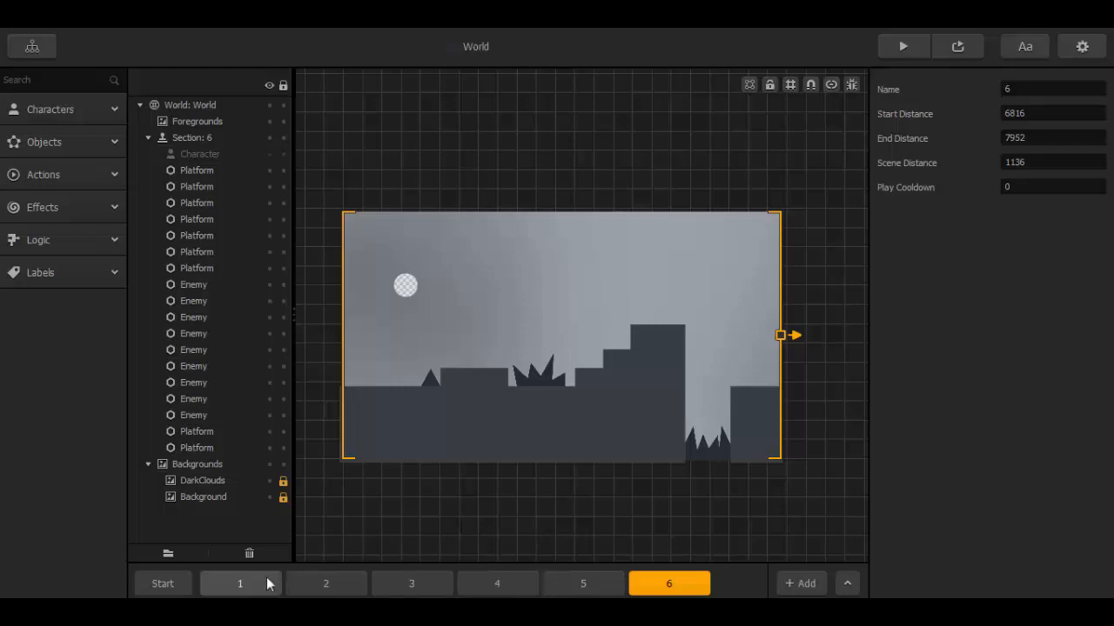
Copy the uppermost coin from the Start section into section 6 at the same position.
{"action": "left_click", "coordinate": [164, 585]}
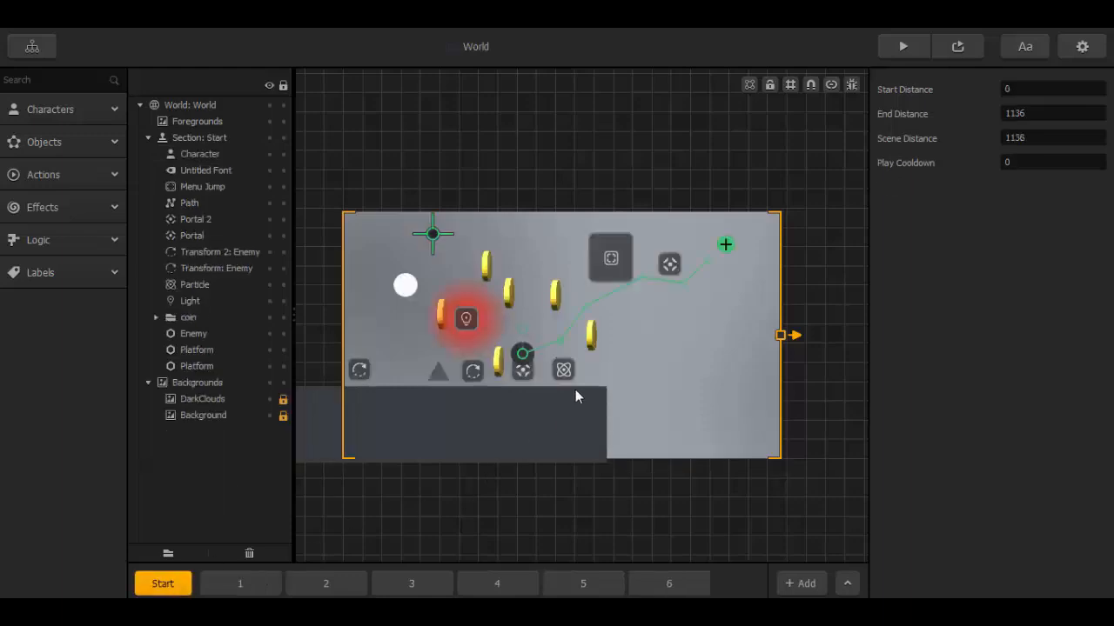
{"action": "left_click", "coordinate": [593, 342]}
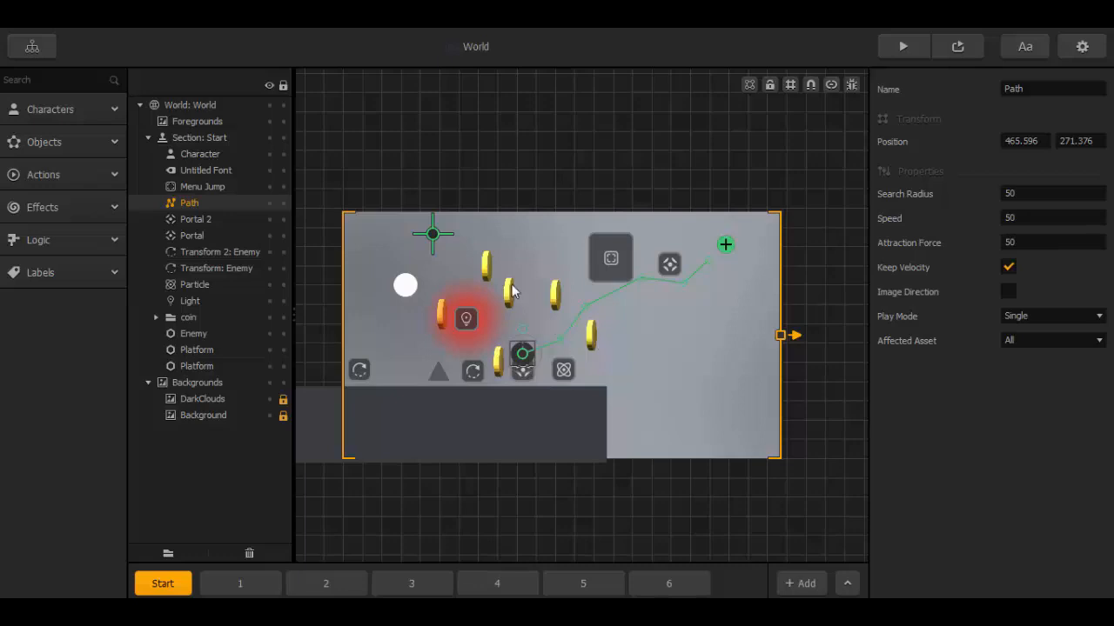
{"action": "left_click", "coordinate": [488, 272]}
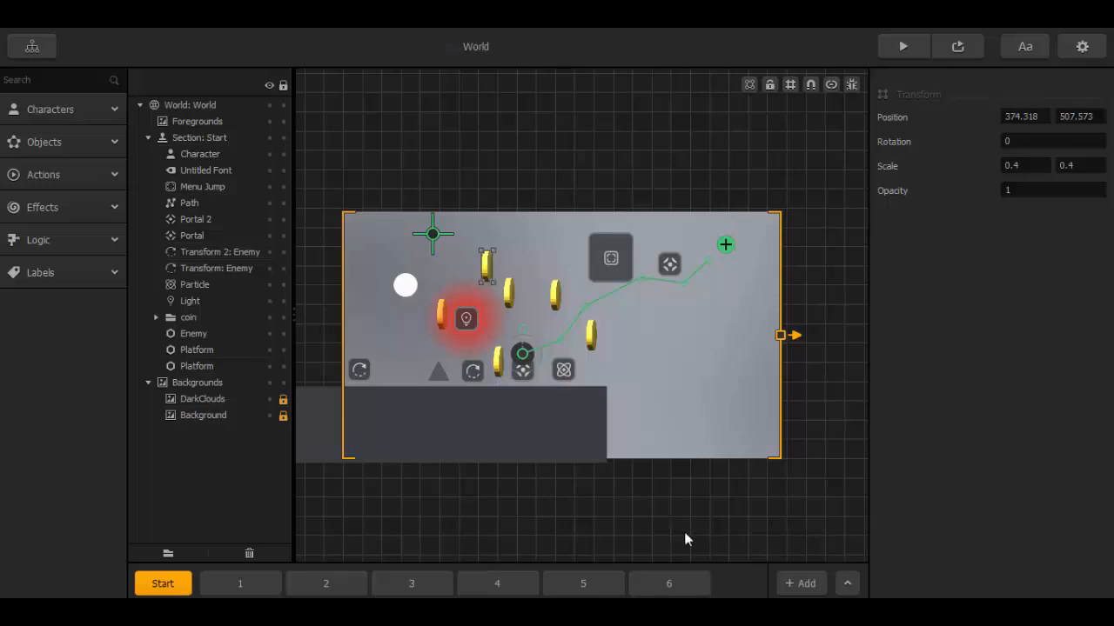
{"action": "left_click", "coordinate": [671, 584]}
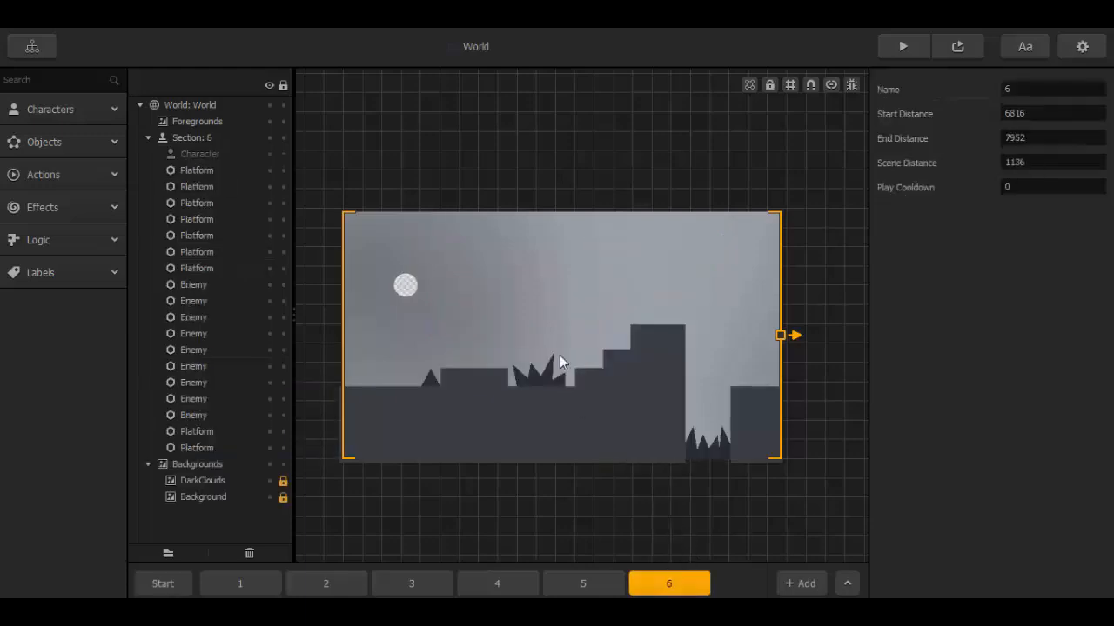
{"action": "key", "text": "ctrl+v"}
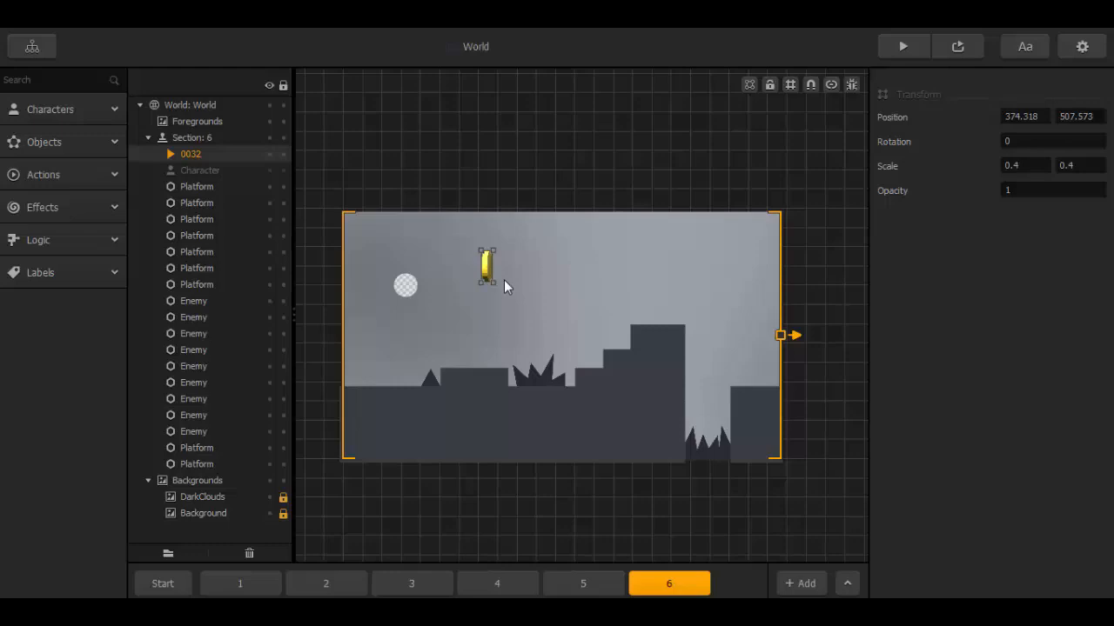
Set the World's Grid Rotation to 5 and its first Grid Size value to 100.
{"action": "left_click", "coordinate": [214, 104]}
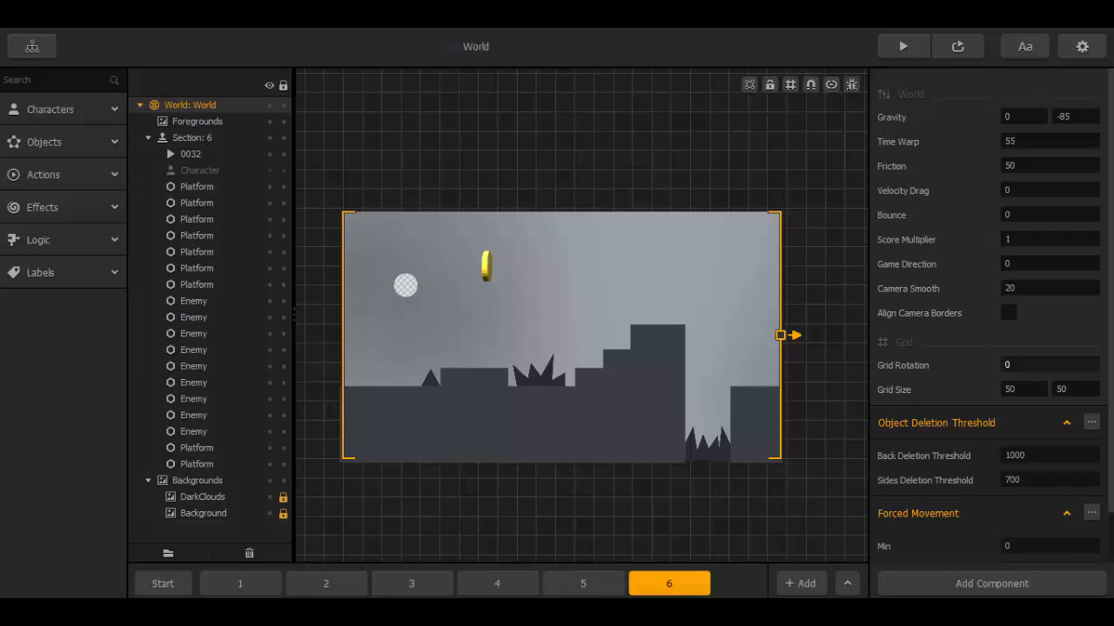
{"action": "left_click", "coordinate": [999, 364]}
{"action": "key", "text": "Return"}
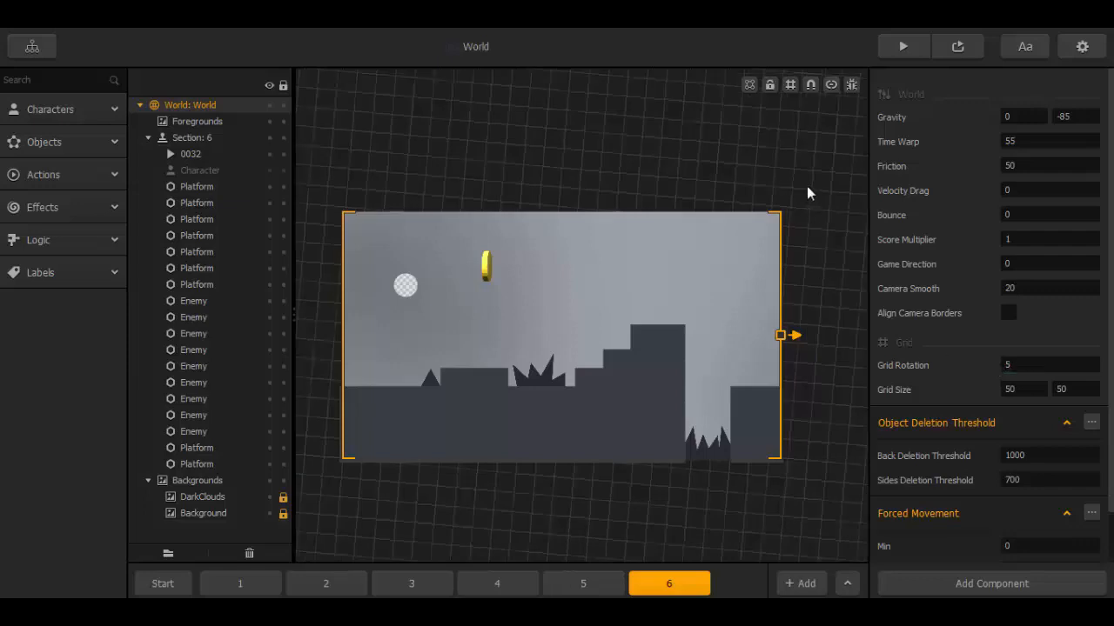
{"action": "left_click", "coordinate": [1009, 389]}
{"action": "double_click", "coordinate": [1009, 389]}
{"action": "type", "text": "100"}
{"action": "key", "text": "Return"}
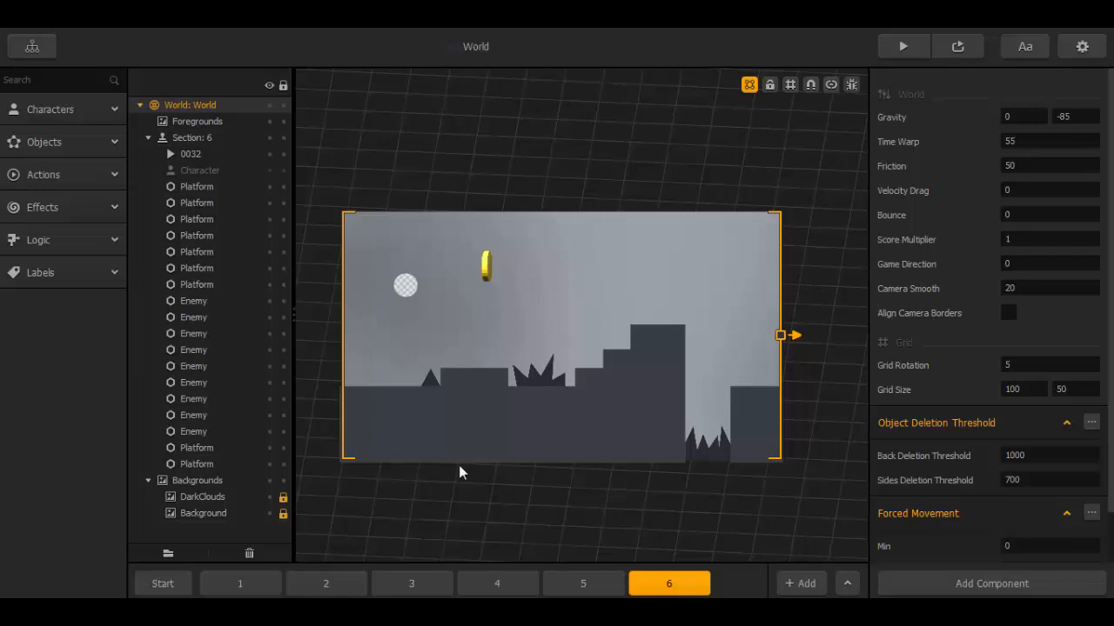
Return to the Start section, toggle the game frame display off and on, and select the frame's left edge.
{"action": "left_click", "coordinate": [171, 584]}
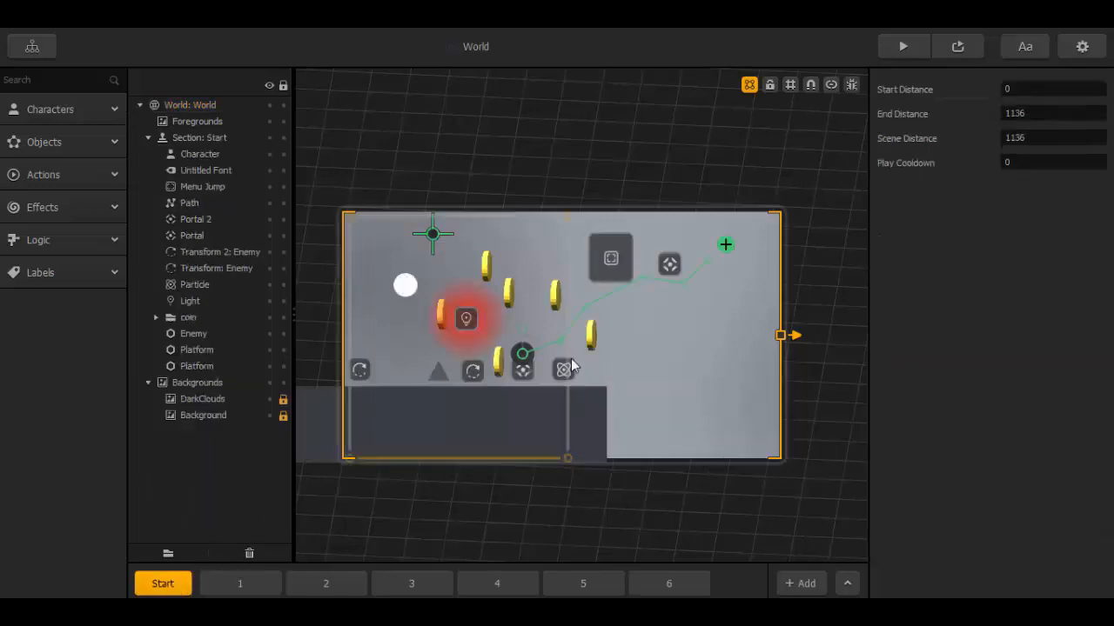
{"action": "left_click", "coordinate": [210, 107]}
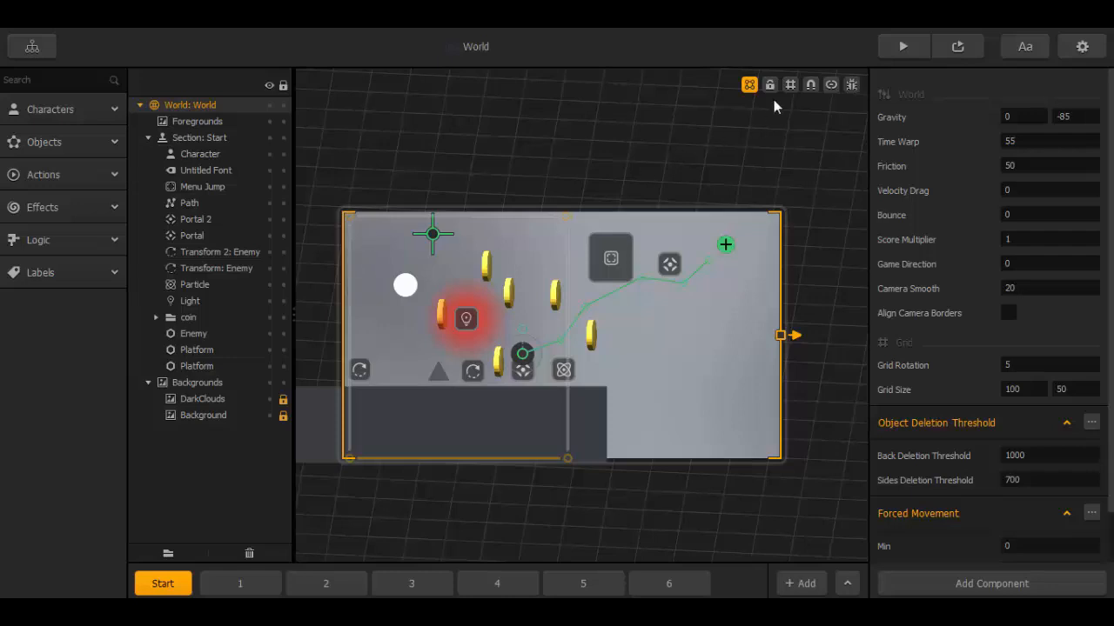
{"action": "left_click", "coordinate": [749, 84]}
{"action": "left_click", "coordinate": [749, 85]}
{"action": "left_click", "coordinate": [350, 286]}
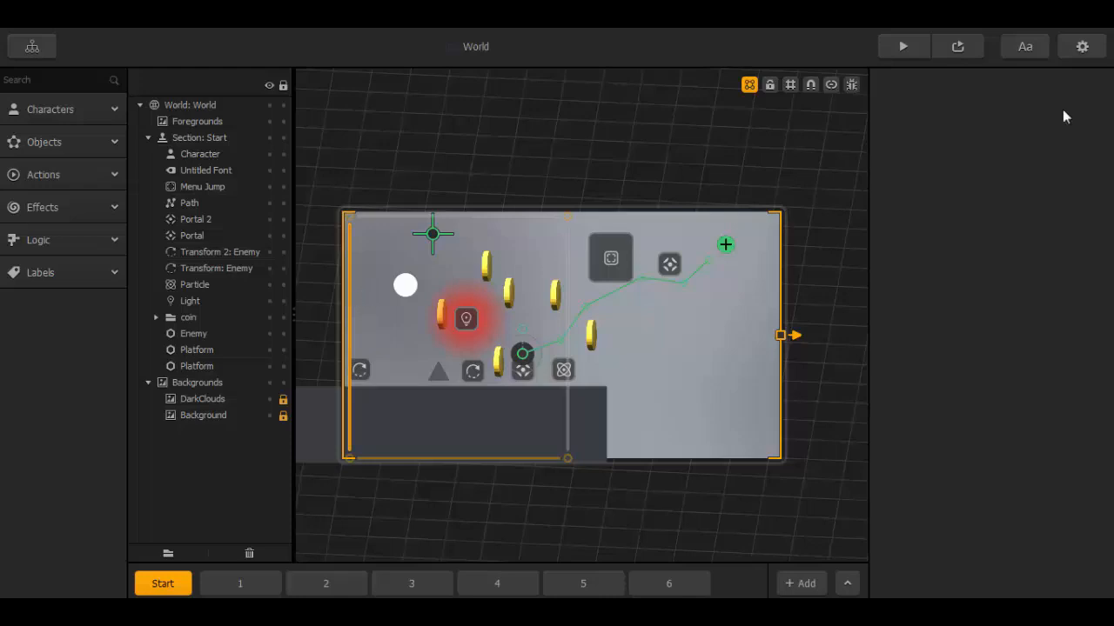
Examine the general Project Settings, then the ad settings of World UI and the Ad Banner choices of Game Over UI in the Game Mind Map.
{"action": "left_click", "coordinate": [1082, 48]}
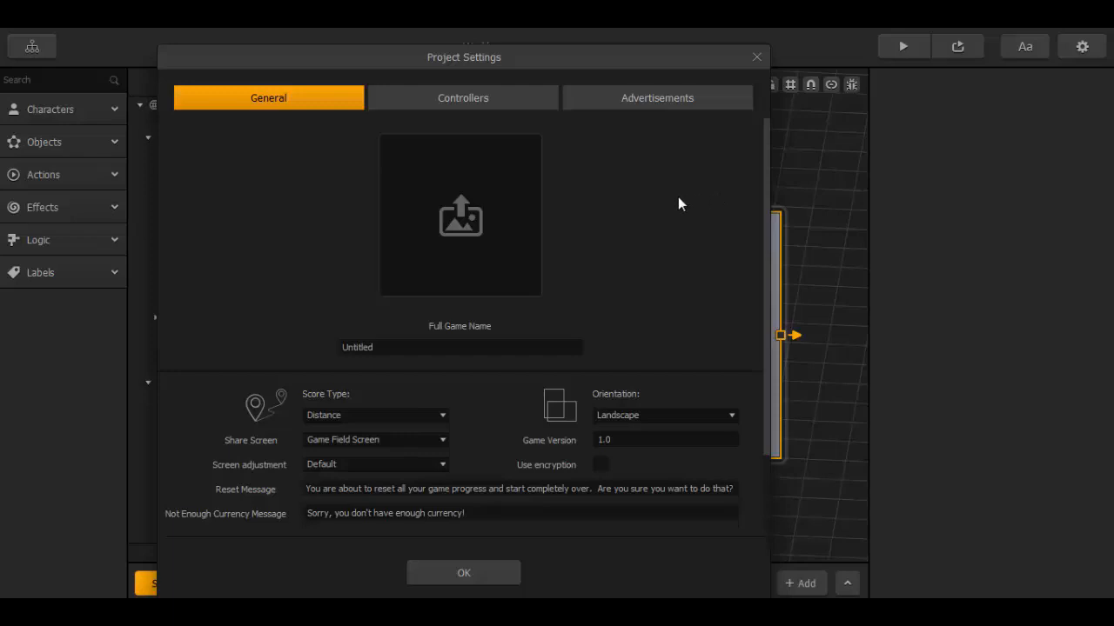
{"action": "left_click", "coordinate": [755, 56]}
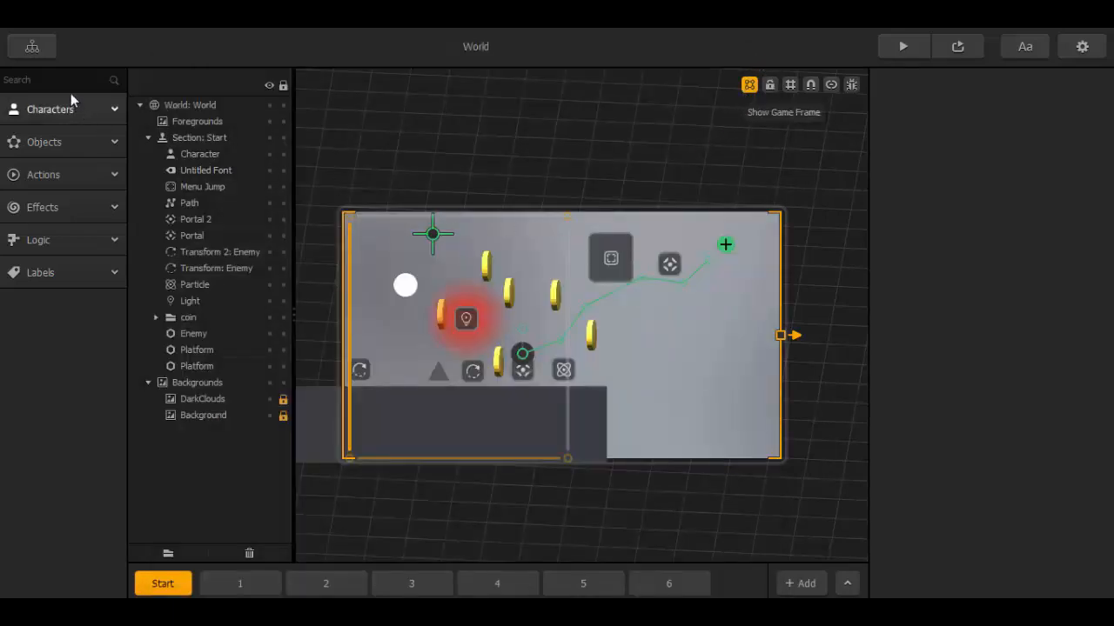
{"action": "left_click", "coordinate": [32, 47]}
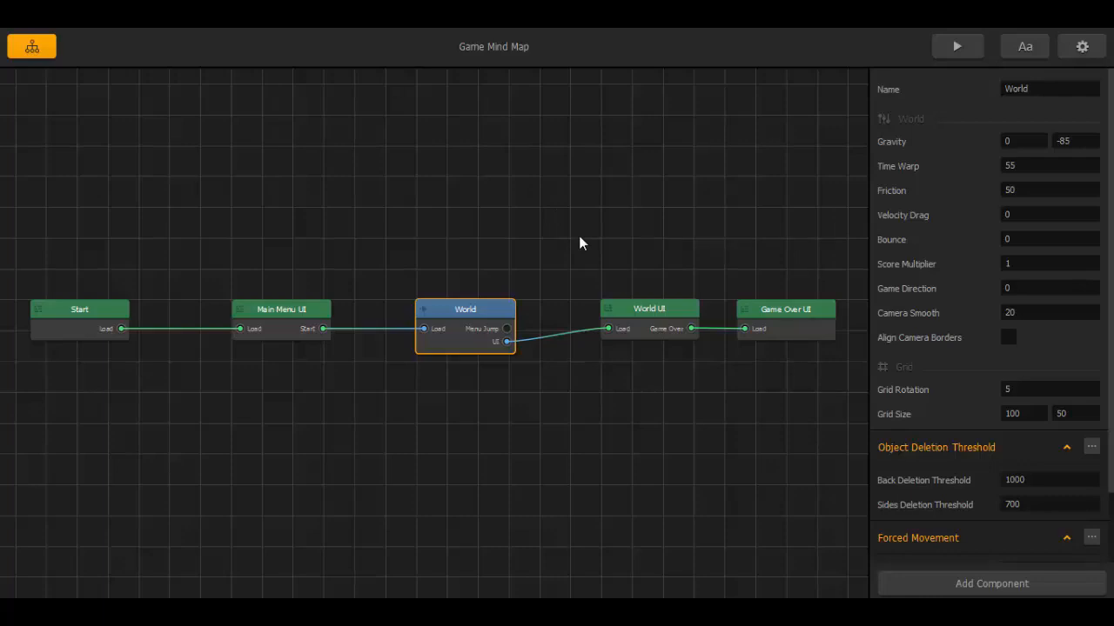
{"action": "left_click", "coordinate": [629, 321]}
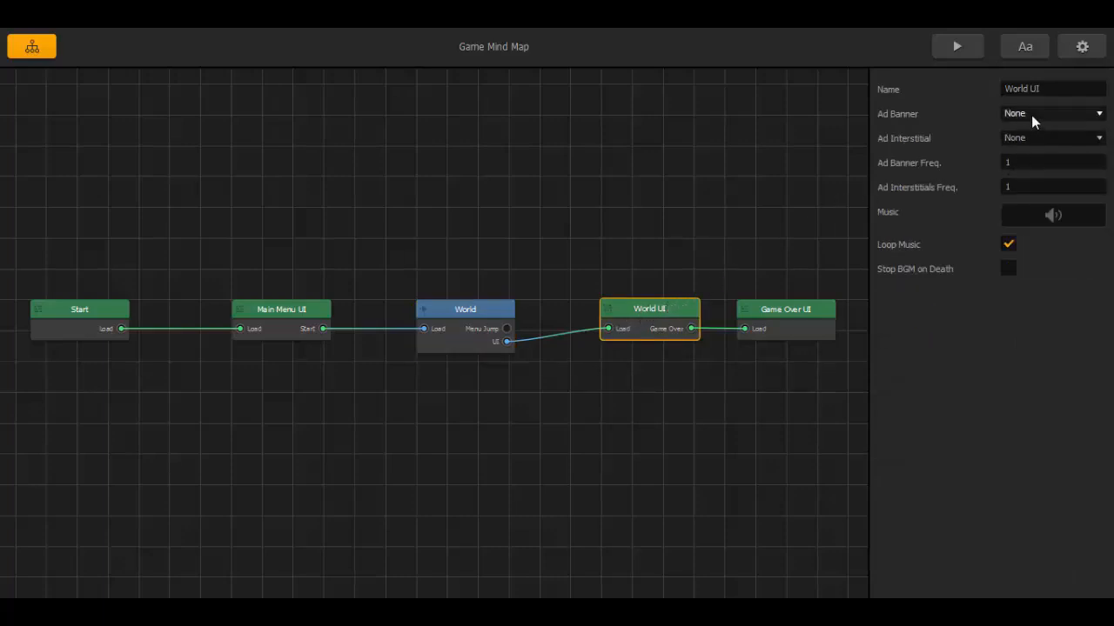
{"action": "left_click", "coordinate": [780, 313]}
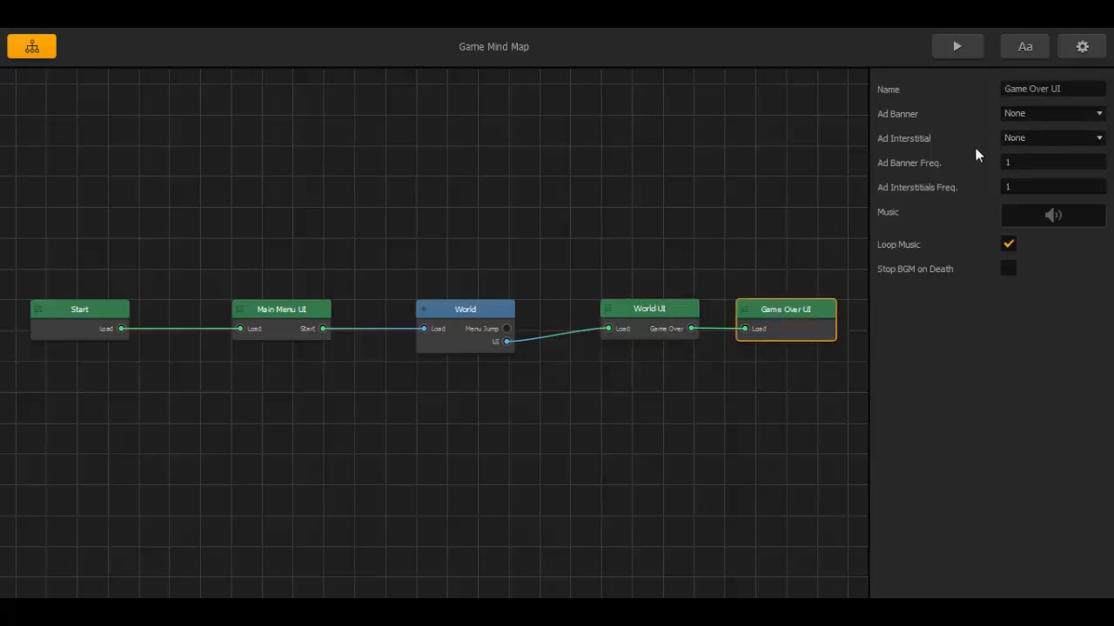
{"action": "left_click", "coordinate": [1005, 116]}
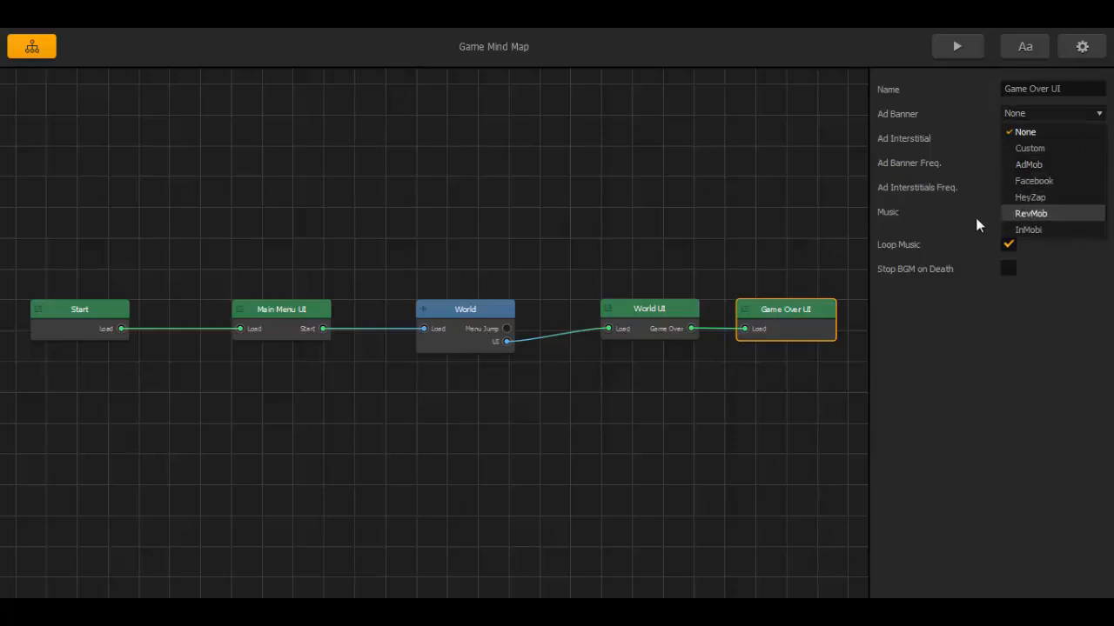
{"action": "left_click", "coordinate": [947, 215]}
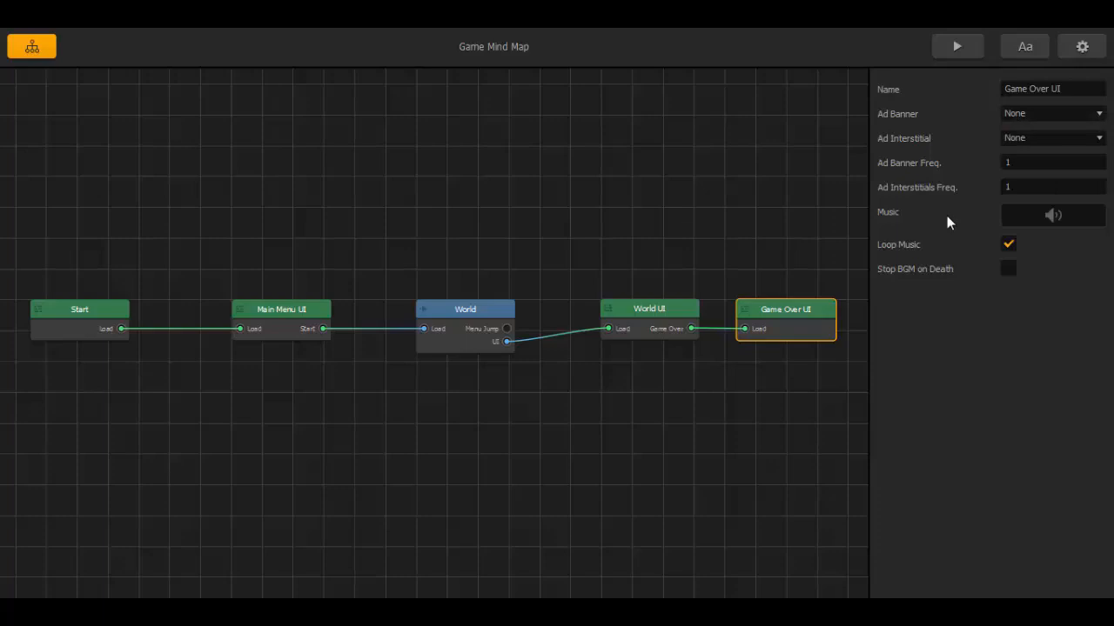